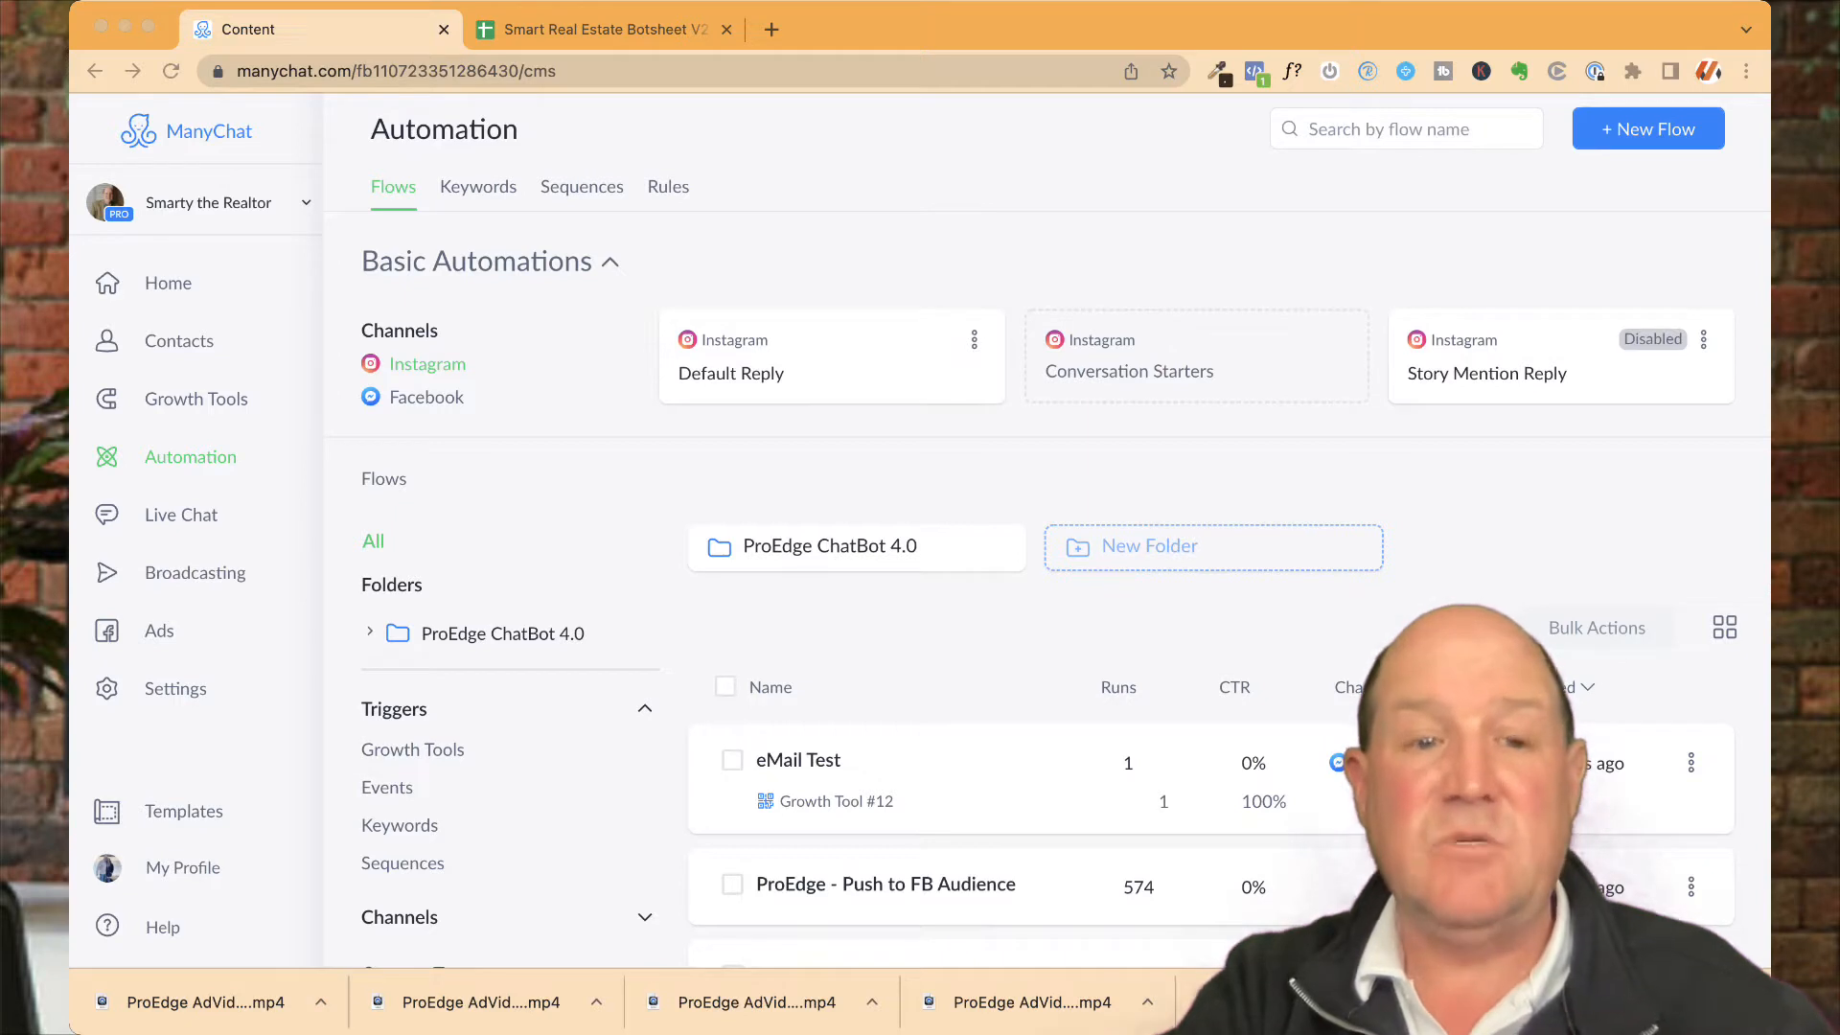
Open the Lead Trackers folder inside the ProEdge ChatBot 4.0 folder
{"action": "key", "text": "super+Tab"}
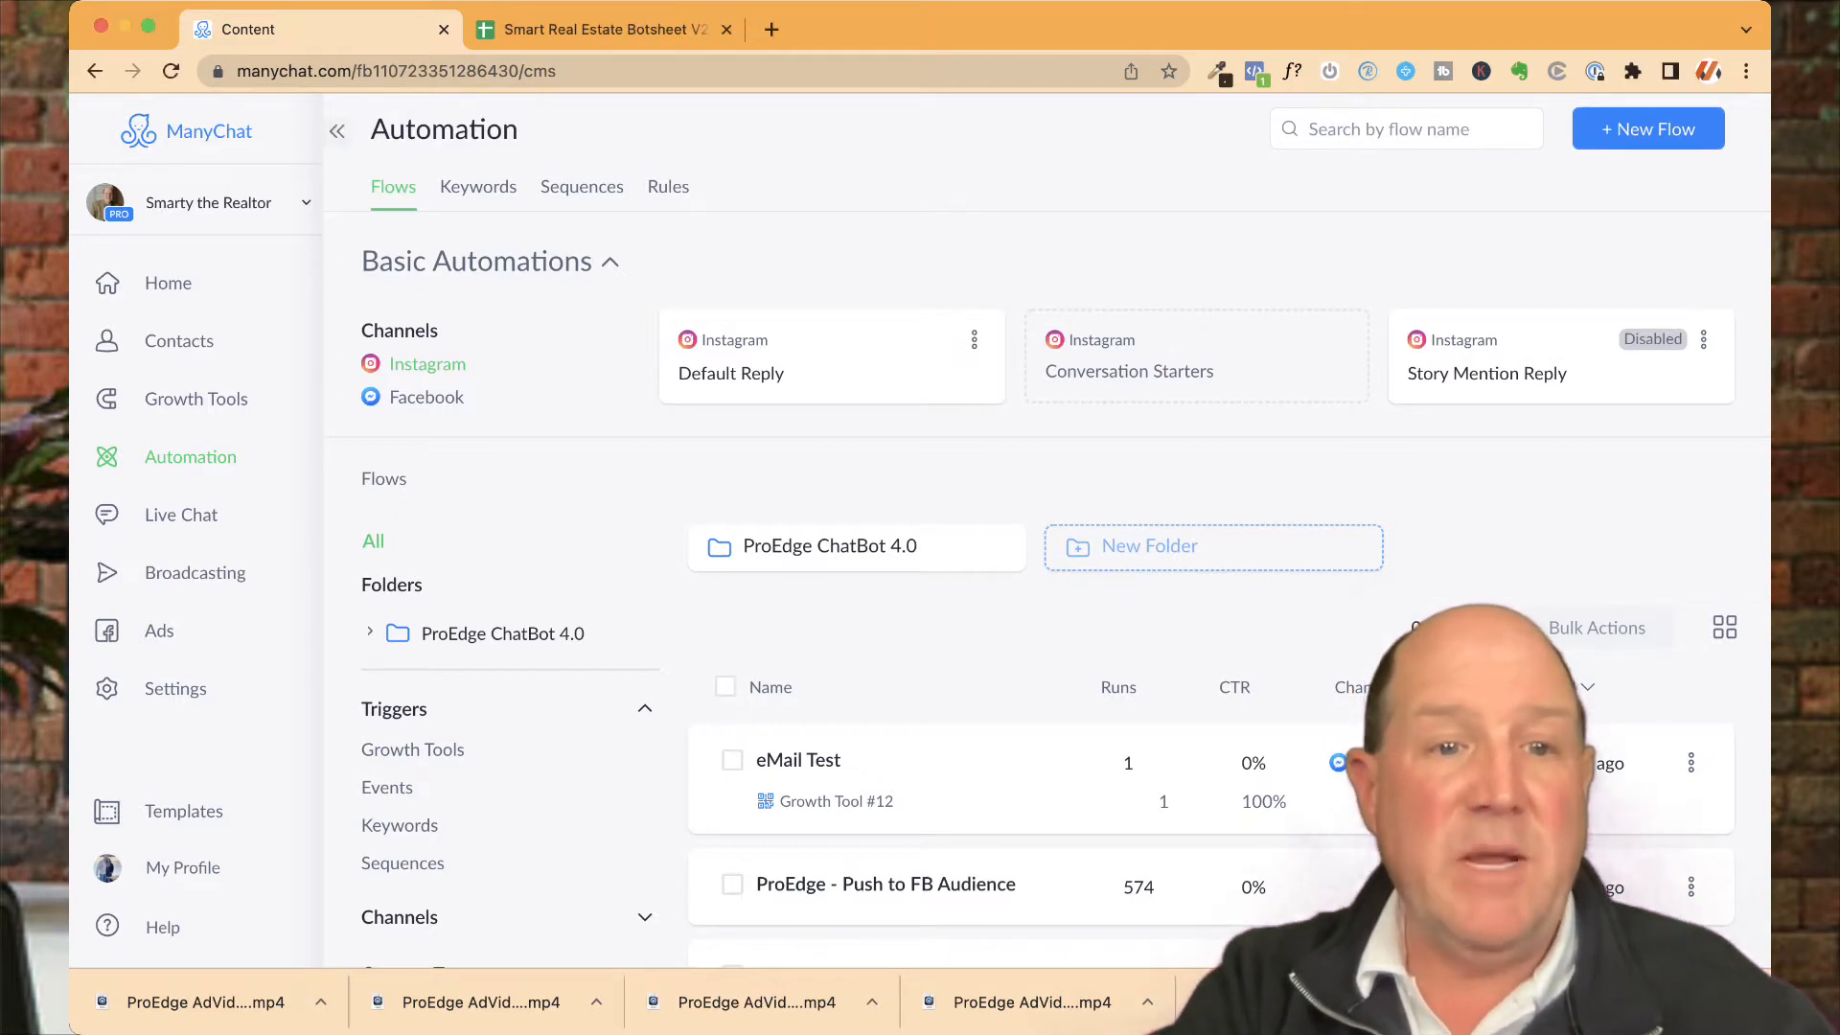
{"action": "left_click", "coordinate": [830, 556]}
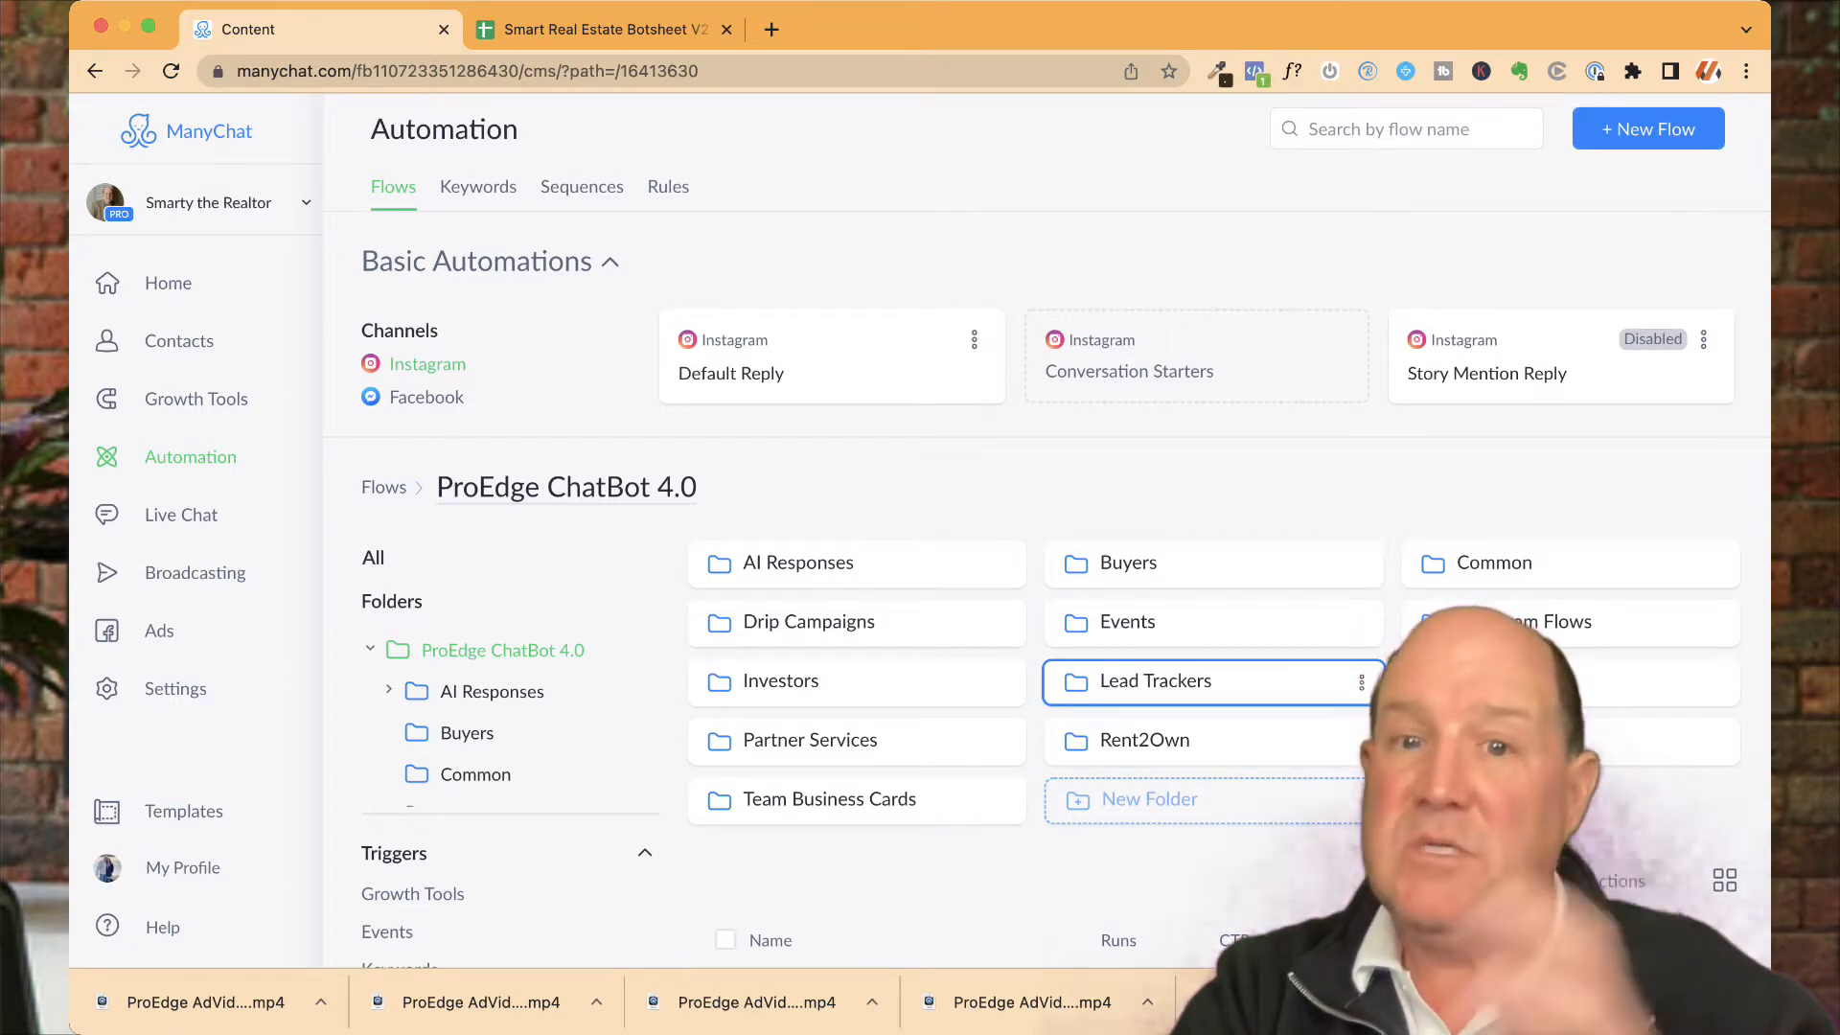
{"action": "scroll", "coordinate": [1342, 685], "scroll_direction": "down", "scroll_amount": 5}
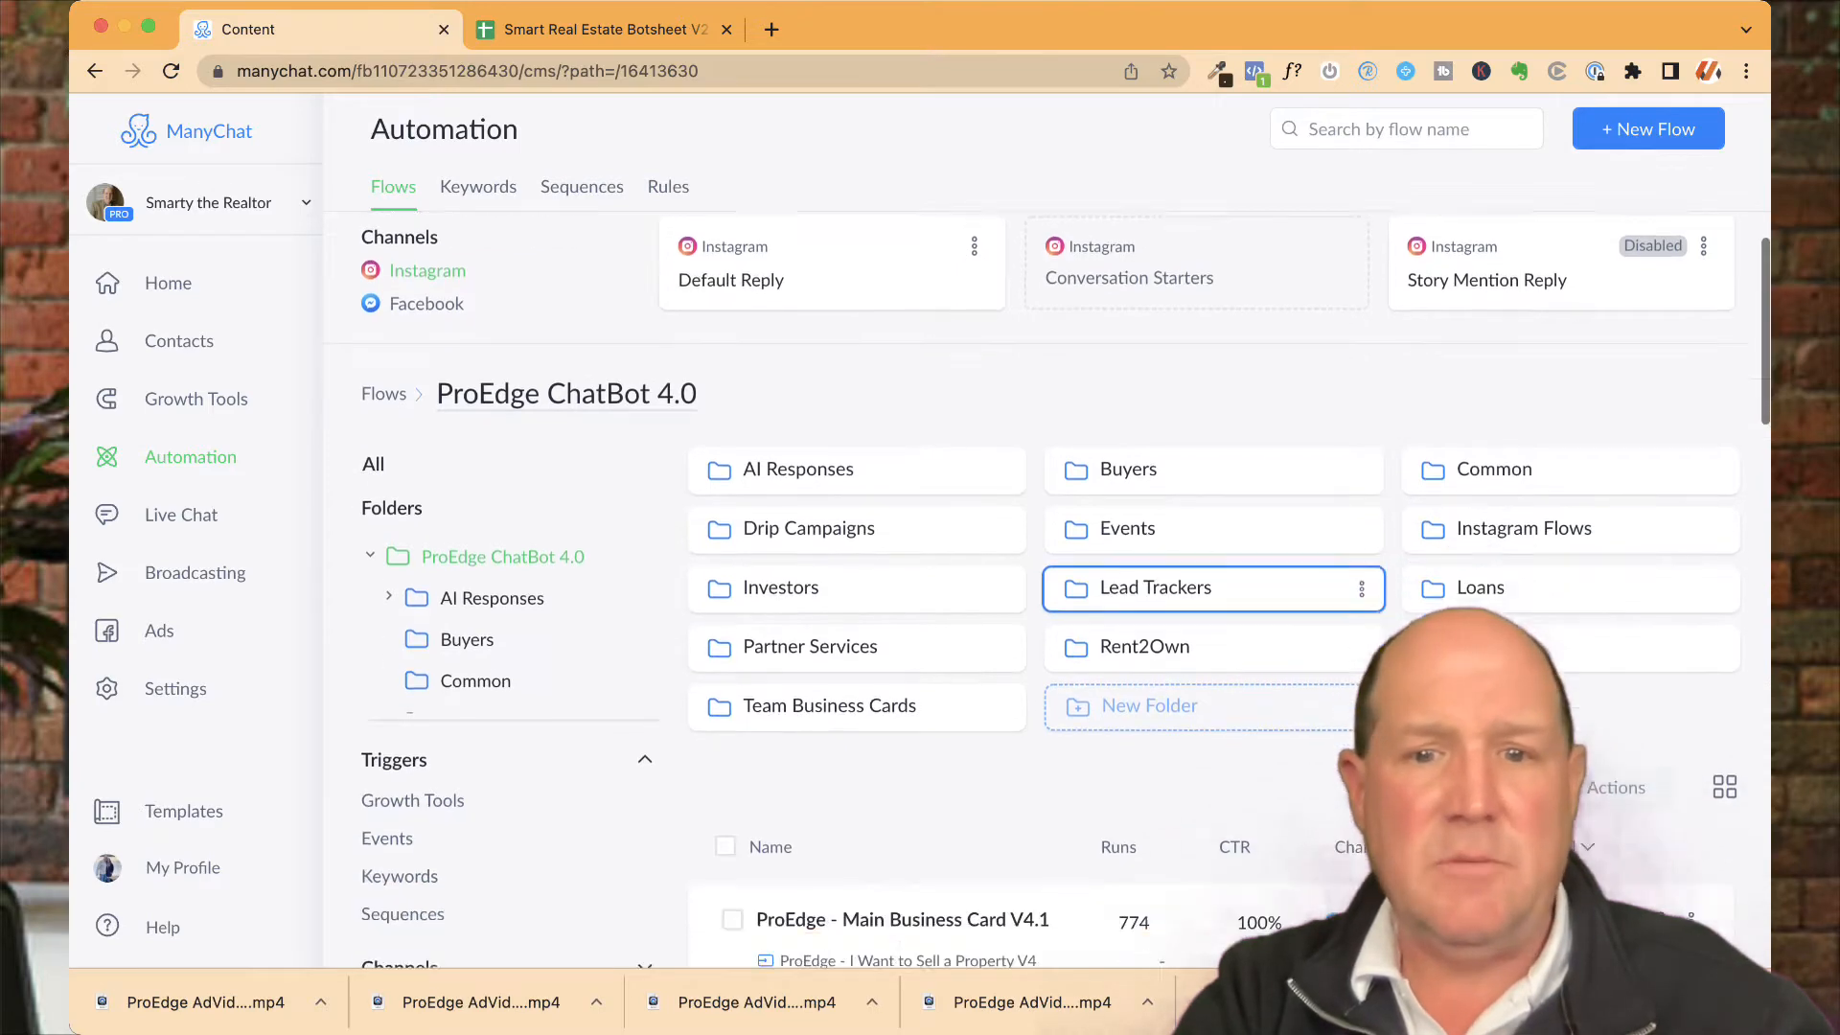
{"action": "scroll", "coordinate": [1342, 685], "scroll_direction": "up", "scroll_amount": 5}
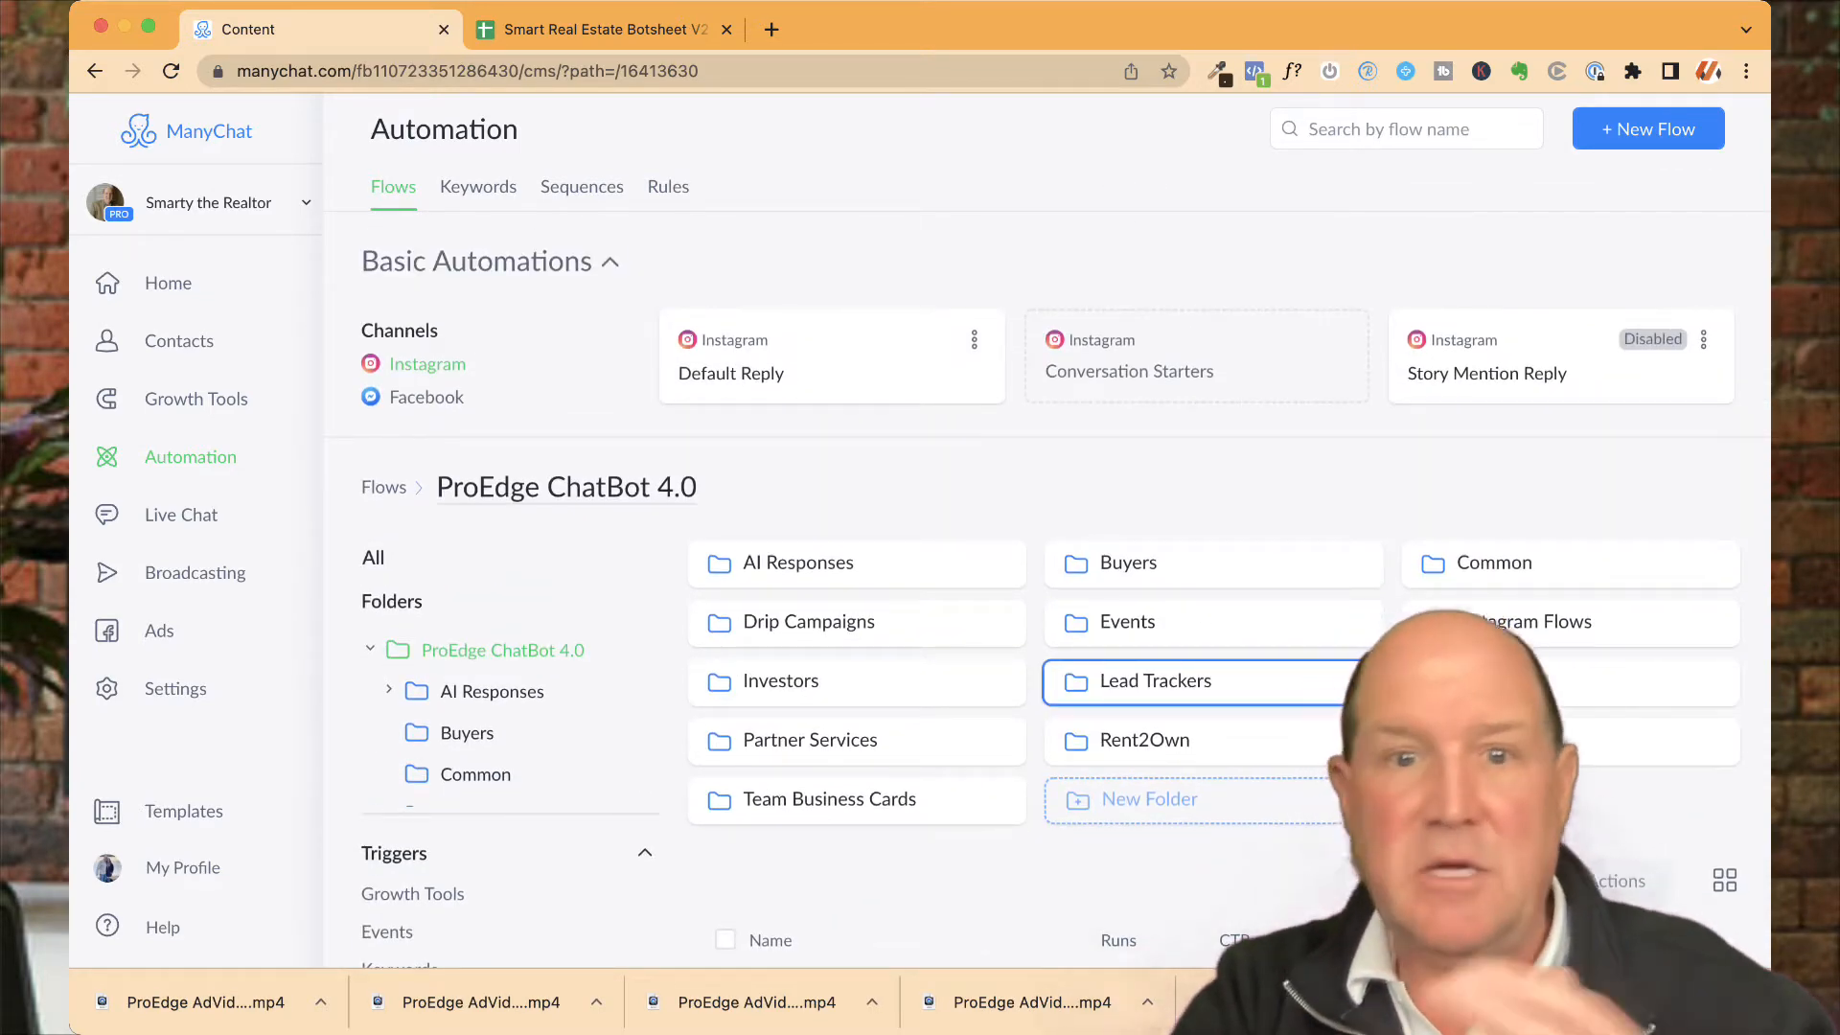
{"action": "left_click", "coordinate": [1156, 681]}
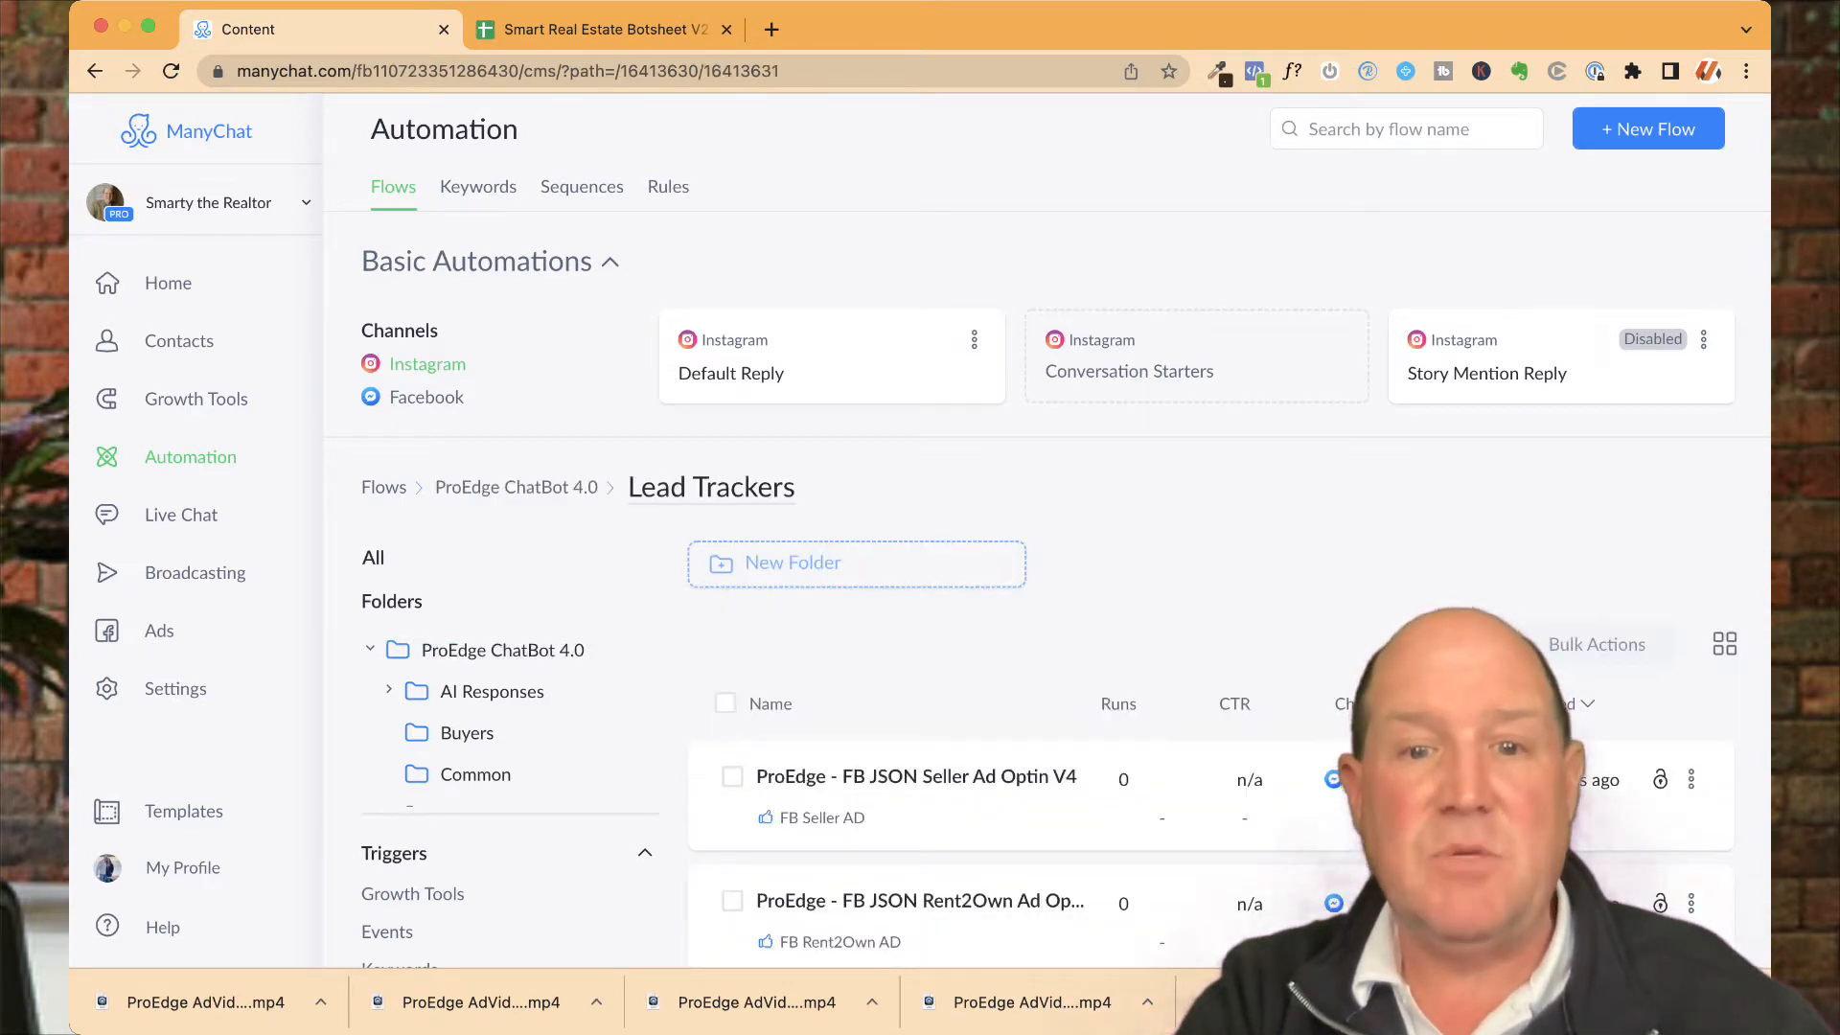
{"action": "scroll", "coordinate": [1064, 592], "scroll_direction": "down", "scroll_amount": 1}
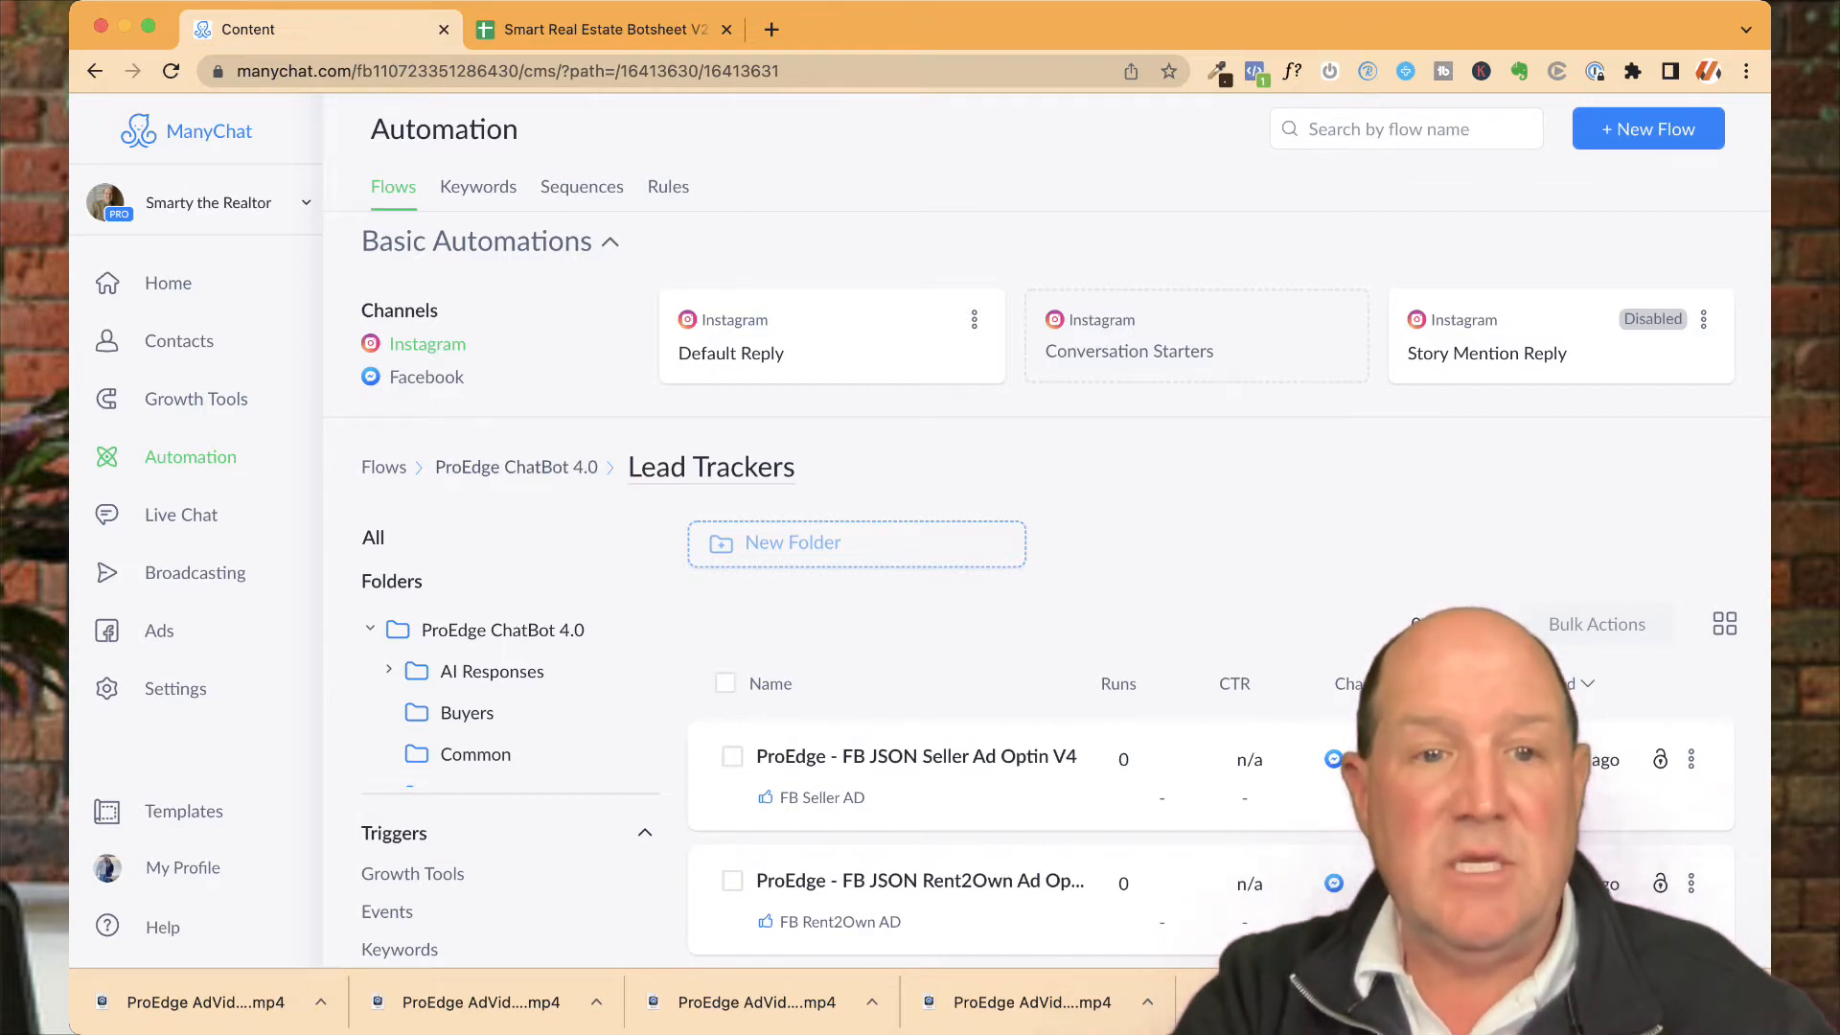
{"action": "left_click", "coordinate": [517, 467]}
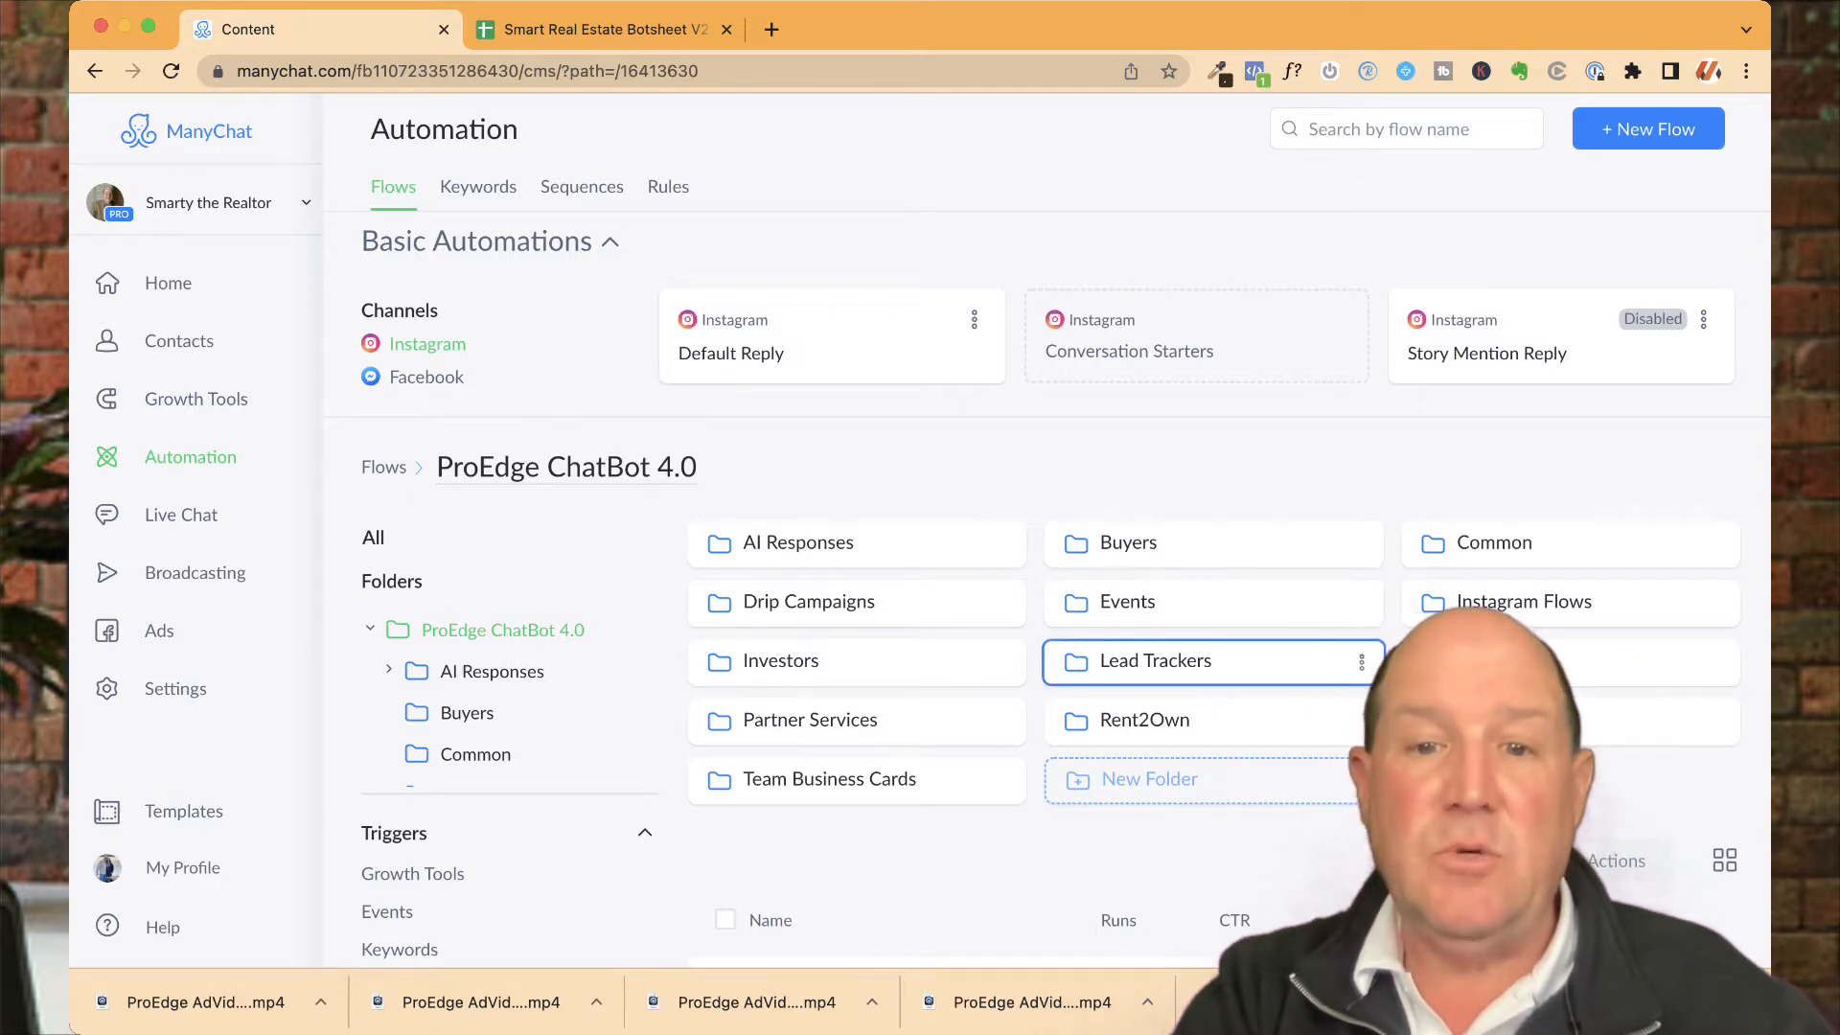
{"action": "left_click", "coordinate": [1156, 661]}
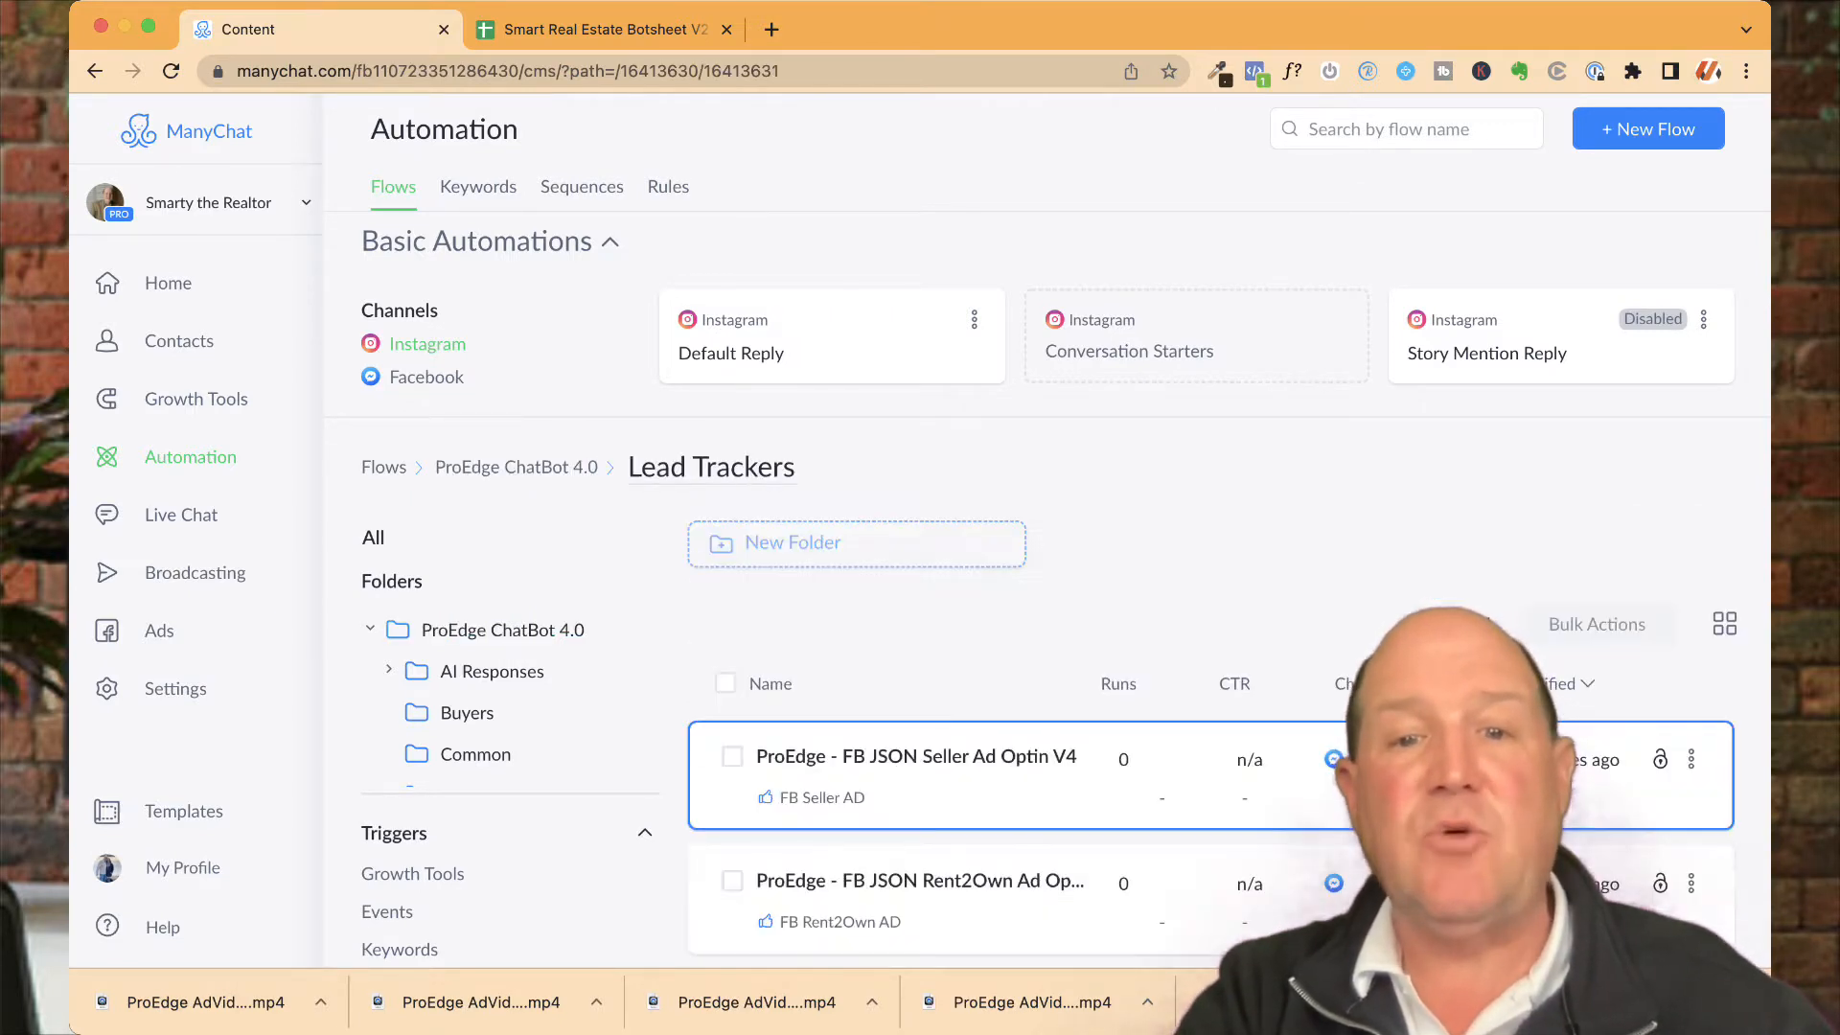
Examine the flows listed in the Lead Trackers folder along with their triggers and channels
{"action": "scroll", "coordinate": [1198, 757], "scroll_direction": "down", "scroll_amount": 6}
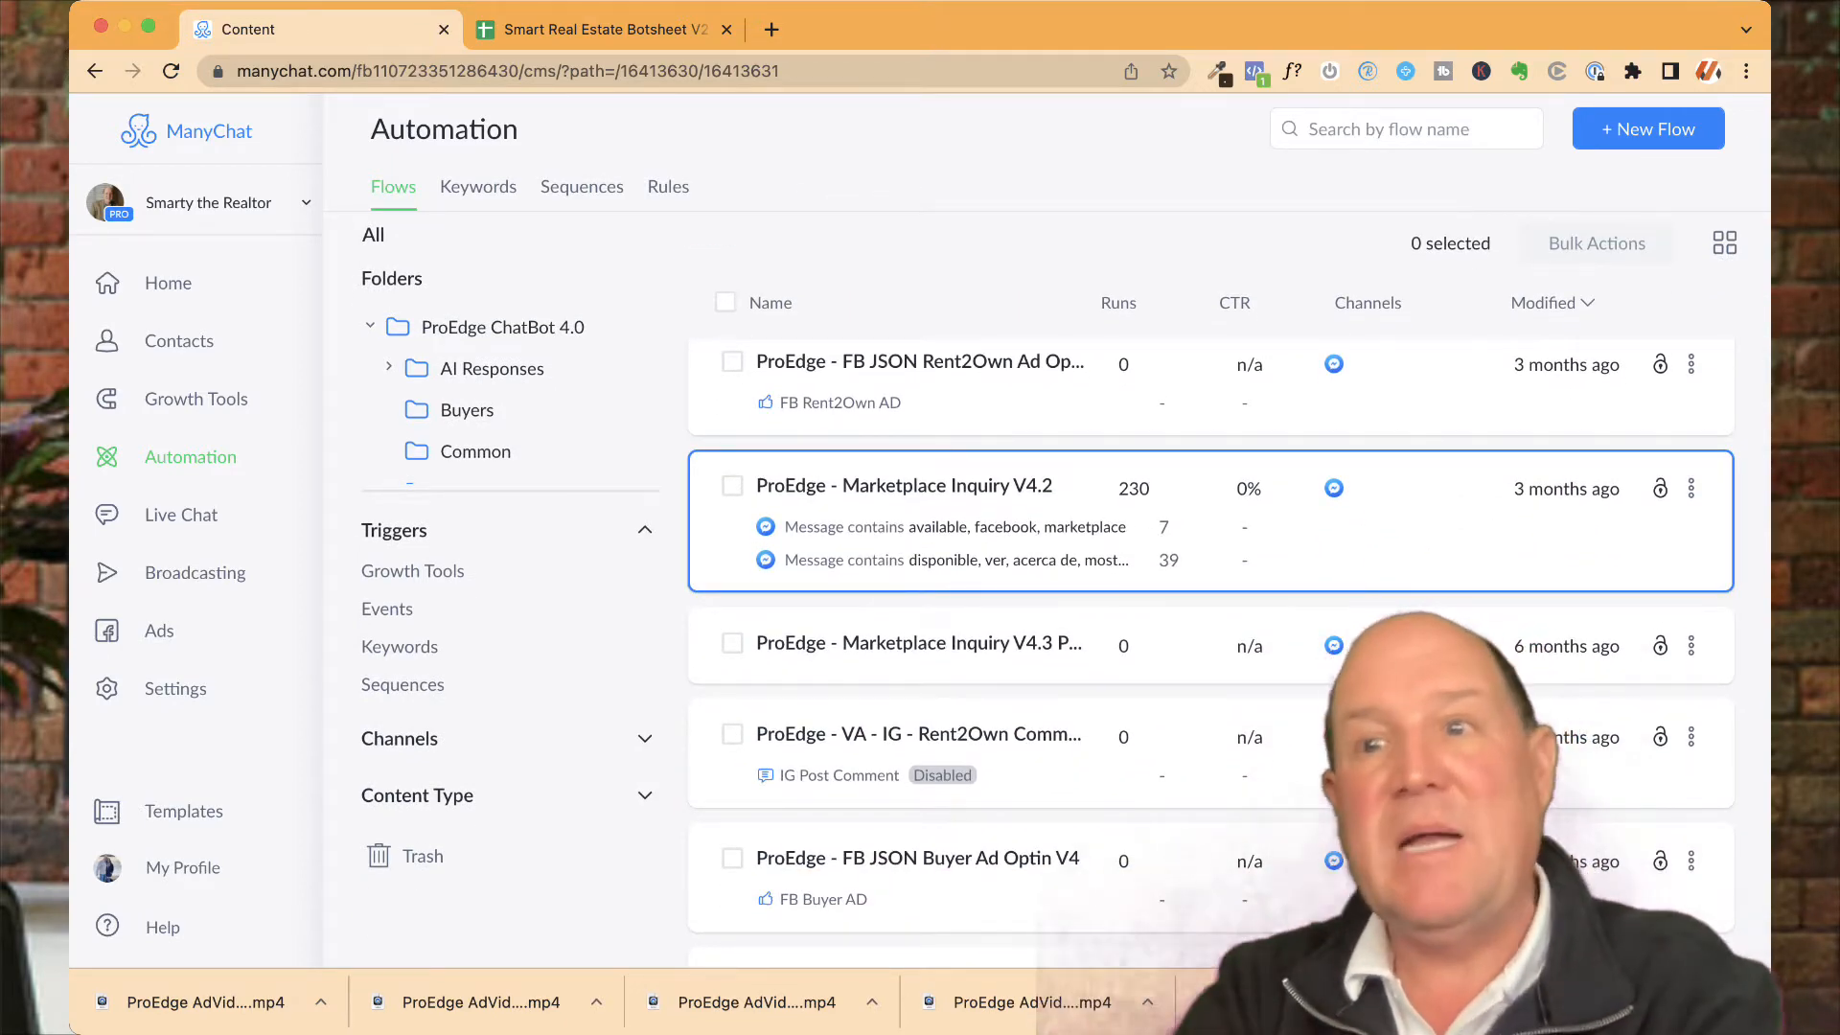
{"action": "scroll", "coordinate": [1198, 575], "scroll_direction": "down", "scroll_amount": 4}
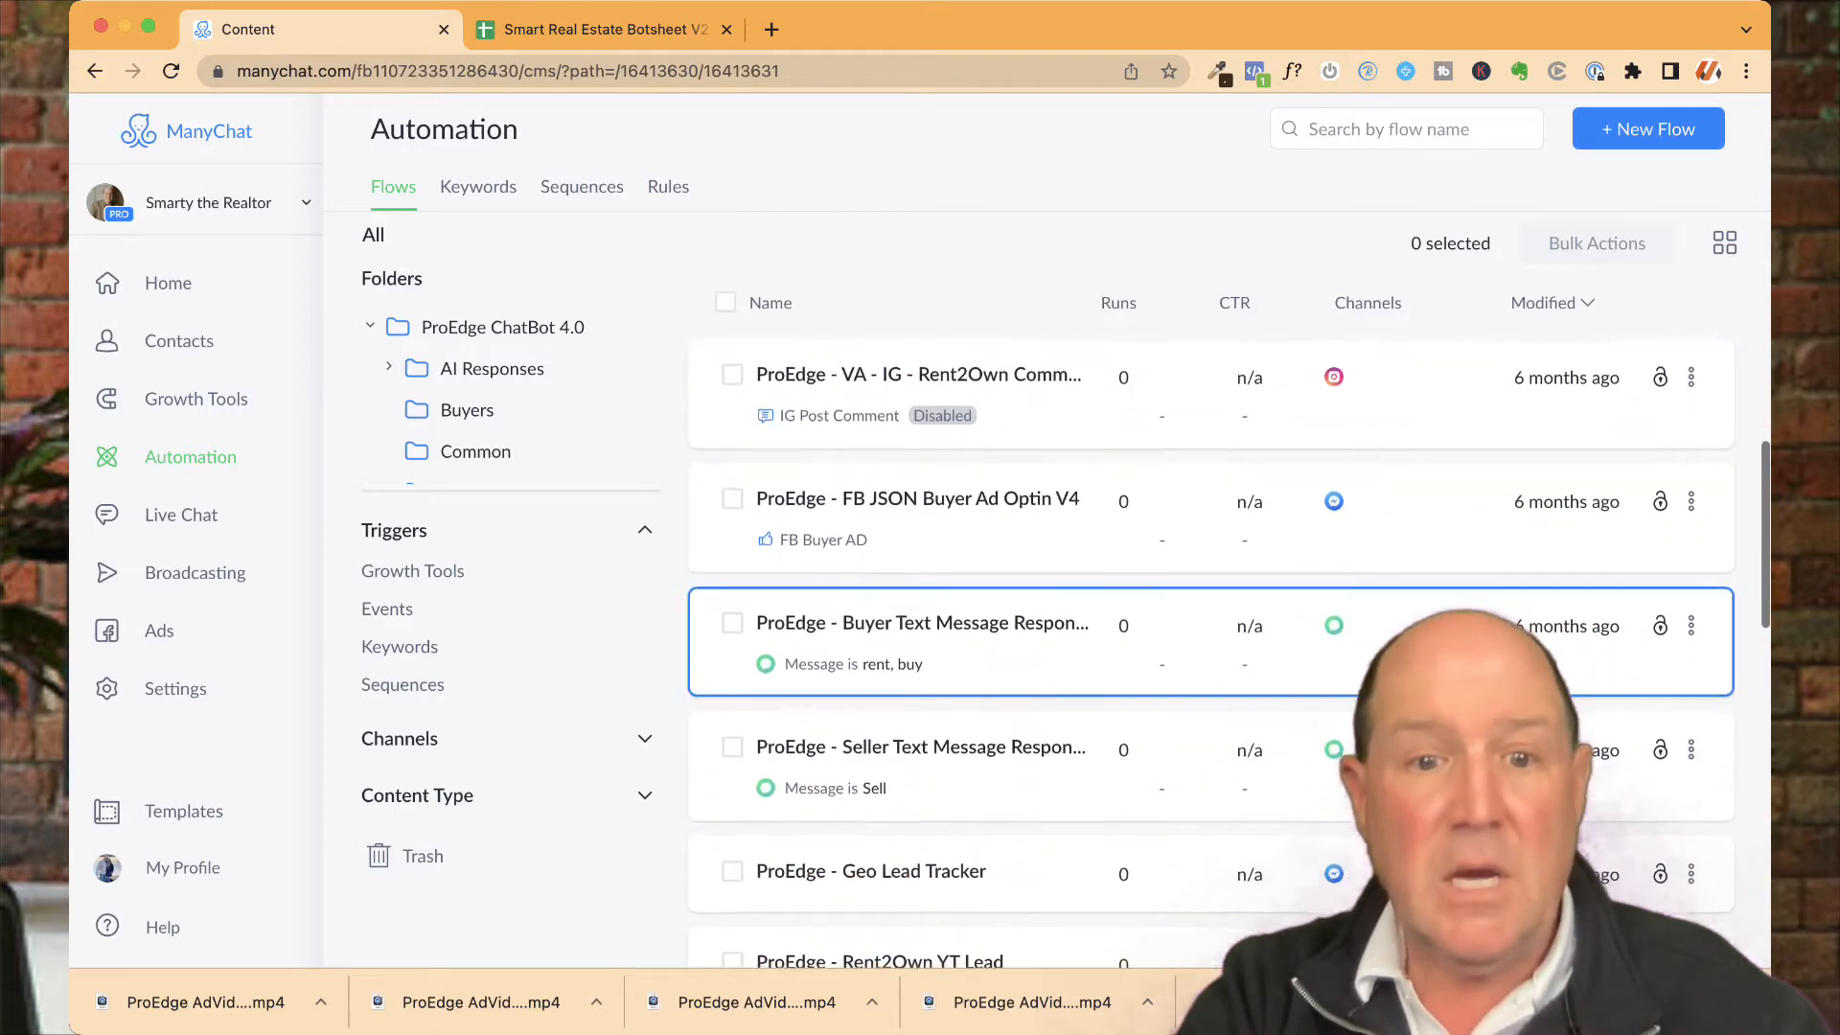
{"action": "scroll", "coordinate": [1198, 594], "scroll_direction": "down", "scroll_amount": 4}
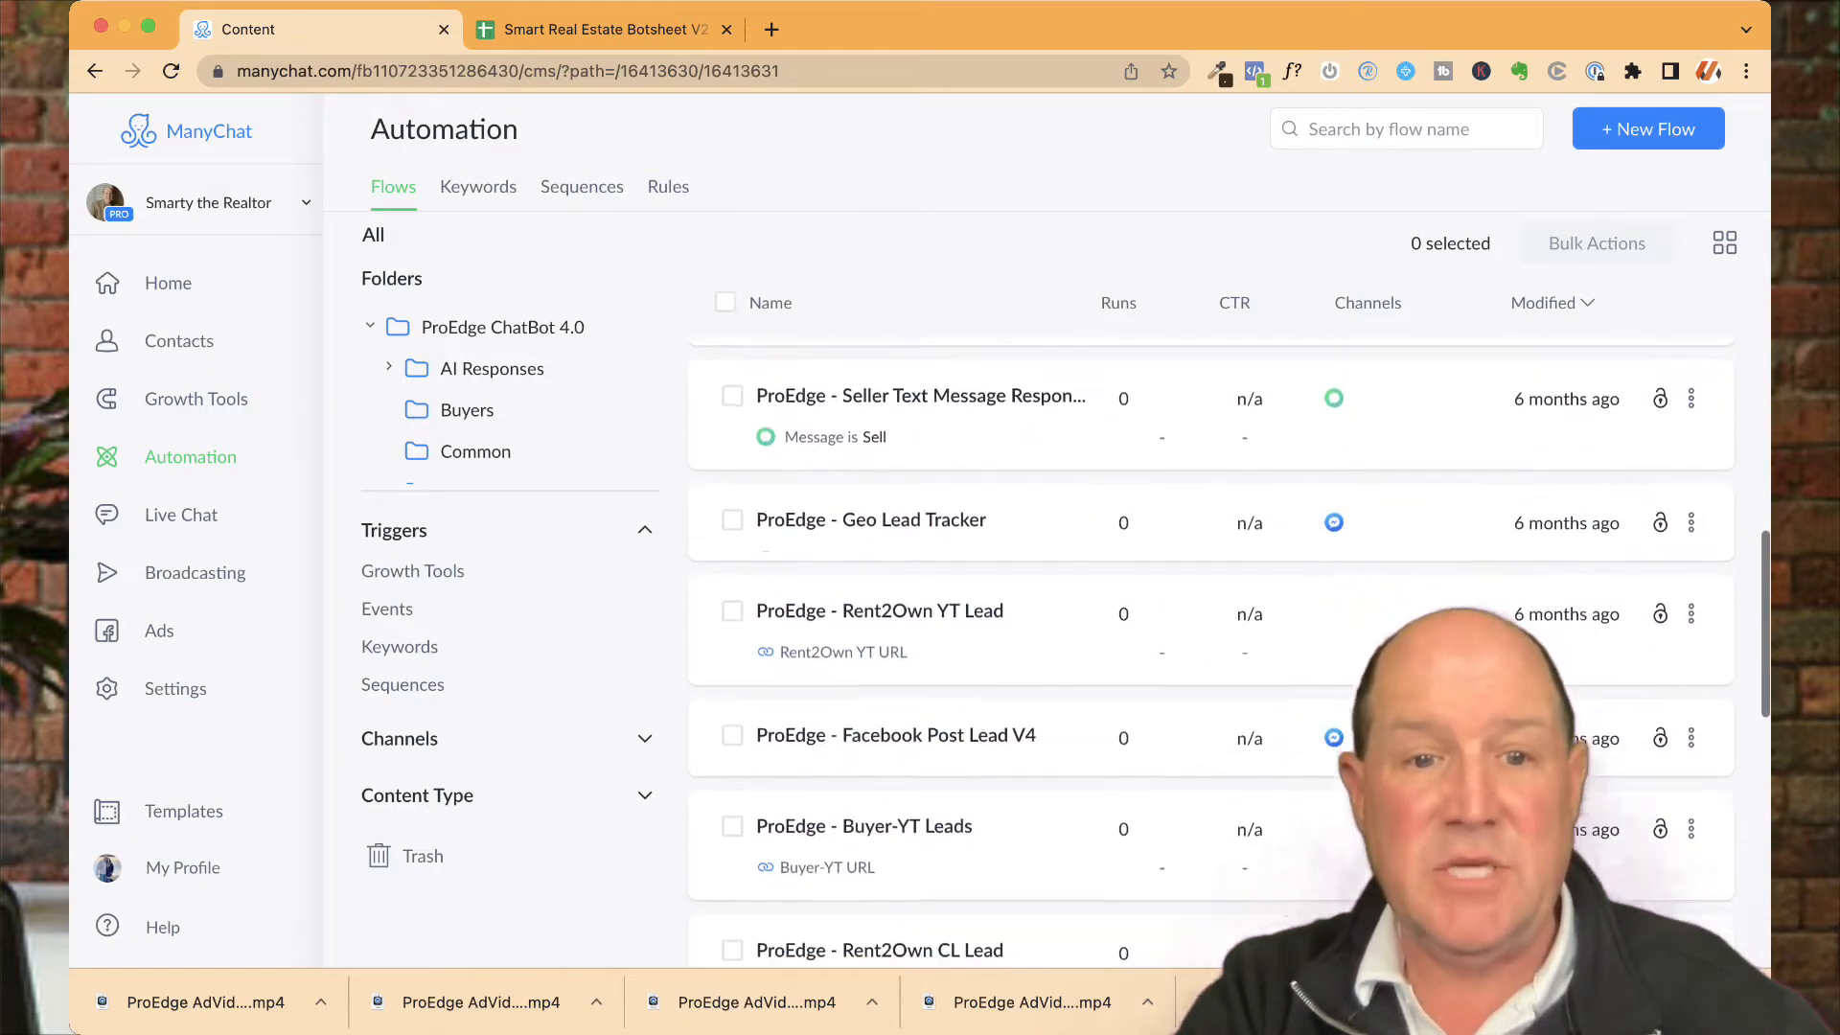
{"action": "scroll", "coordinate": [1198, 623], "scroll_direction": "down", "scroll_amount": 3}
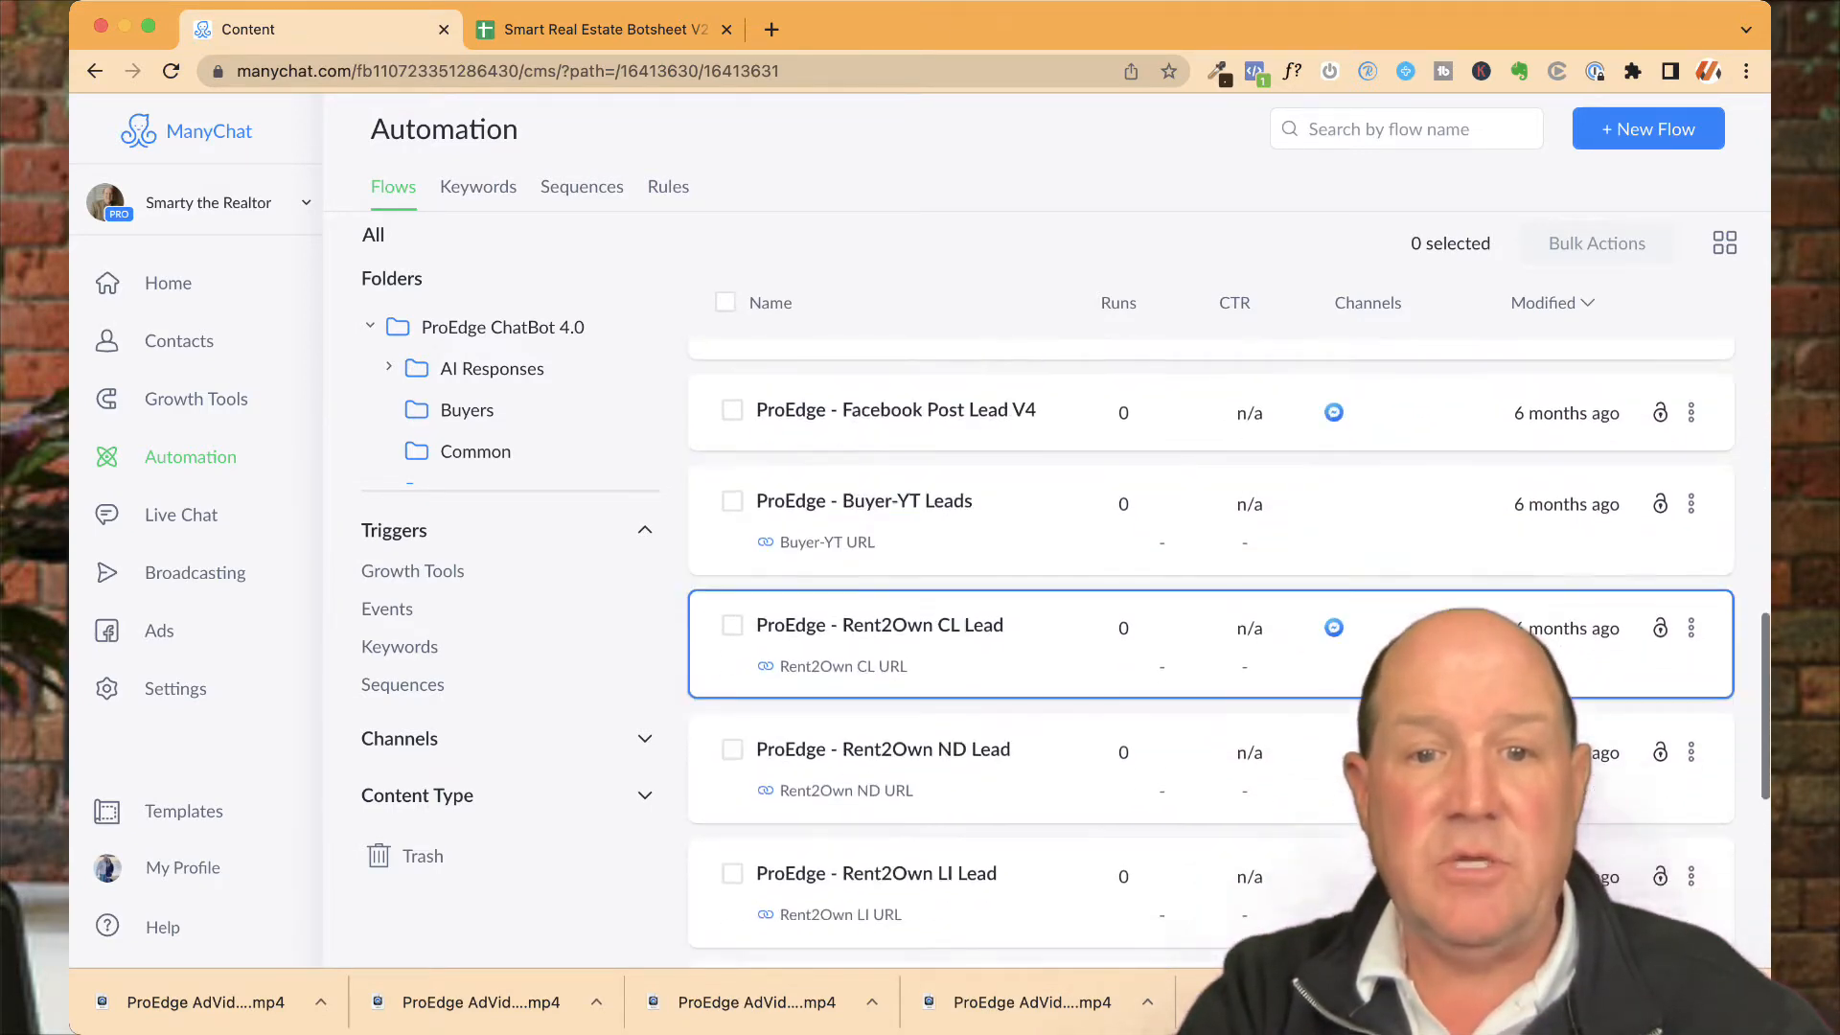
{"action": "scroll", "coordinate": [1198, 623], "scroll_direction": "up", "scroll_amount": 8}
{"action": "scroll", "coordinate": [1198, 623], "scroll_direction": "up", "scroll_amount": 10}
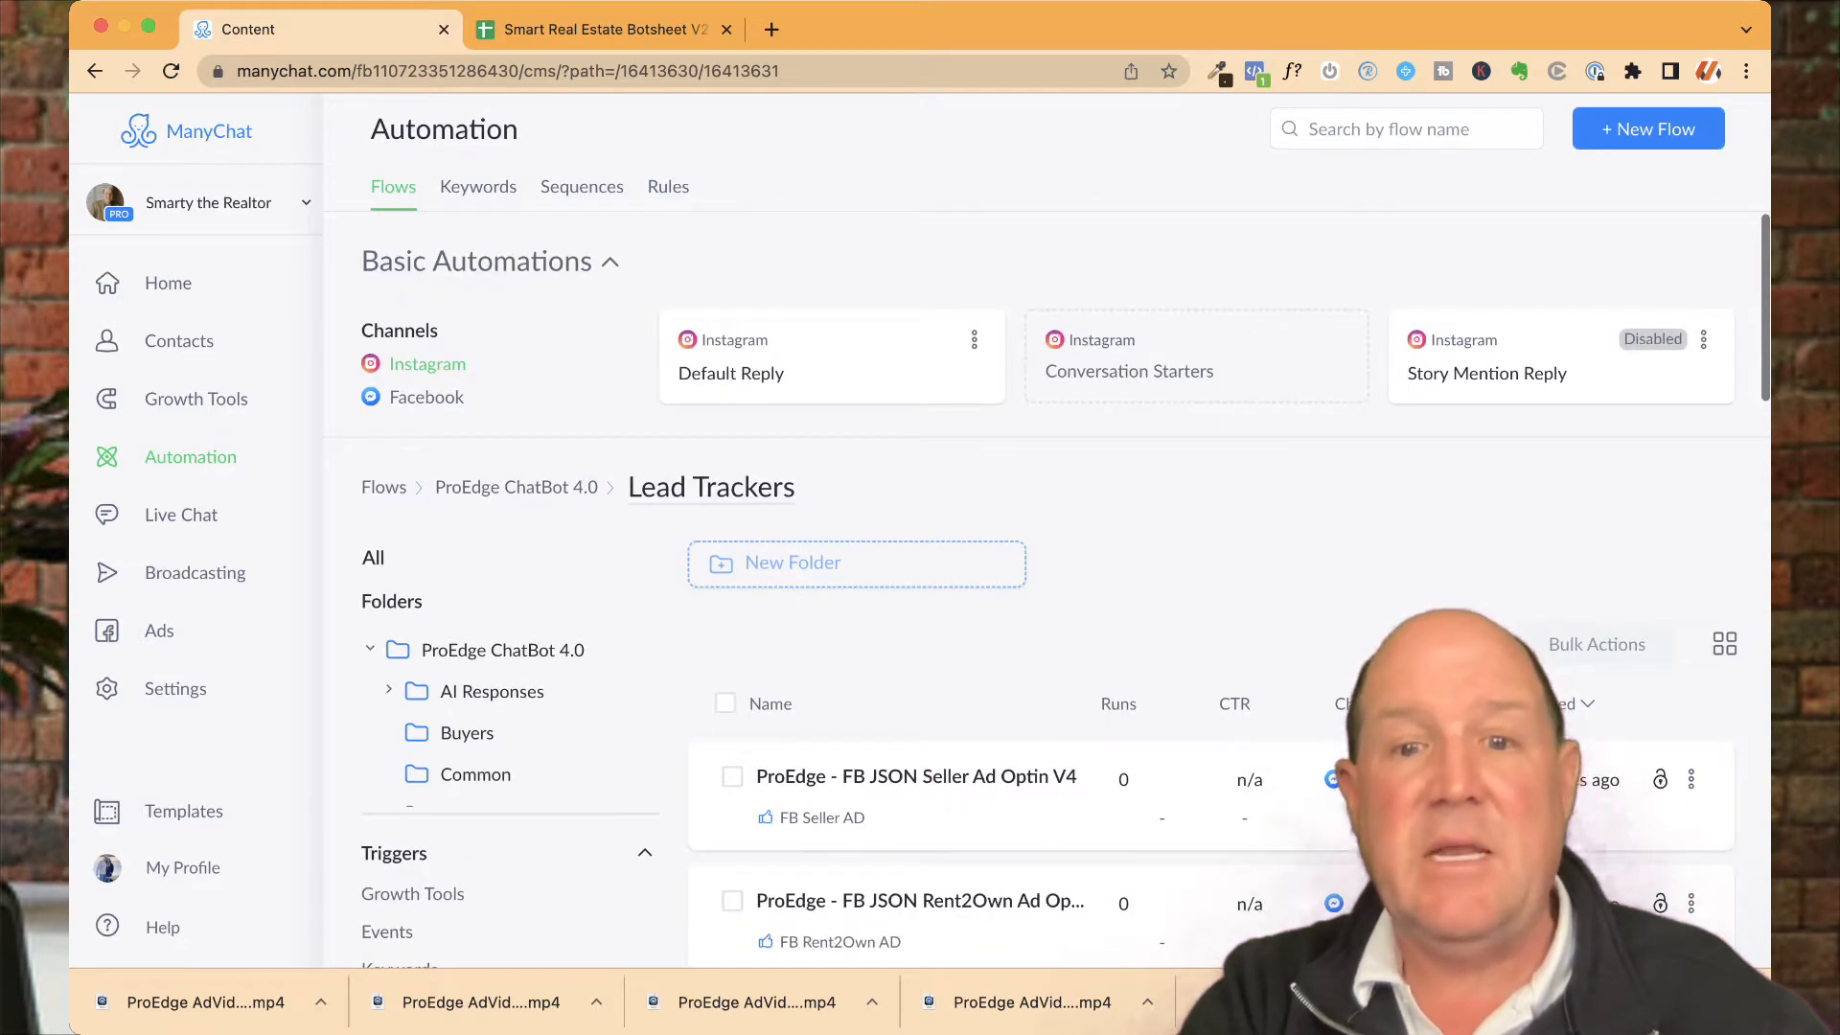
{"action": "scroll", "coordinate": [1197, 623], "scroll_direction": "down", "scroll_amount": 3}
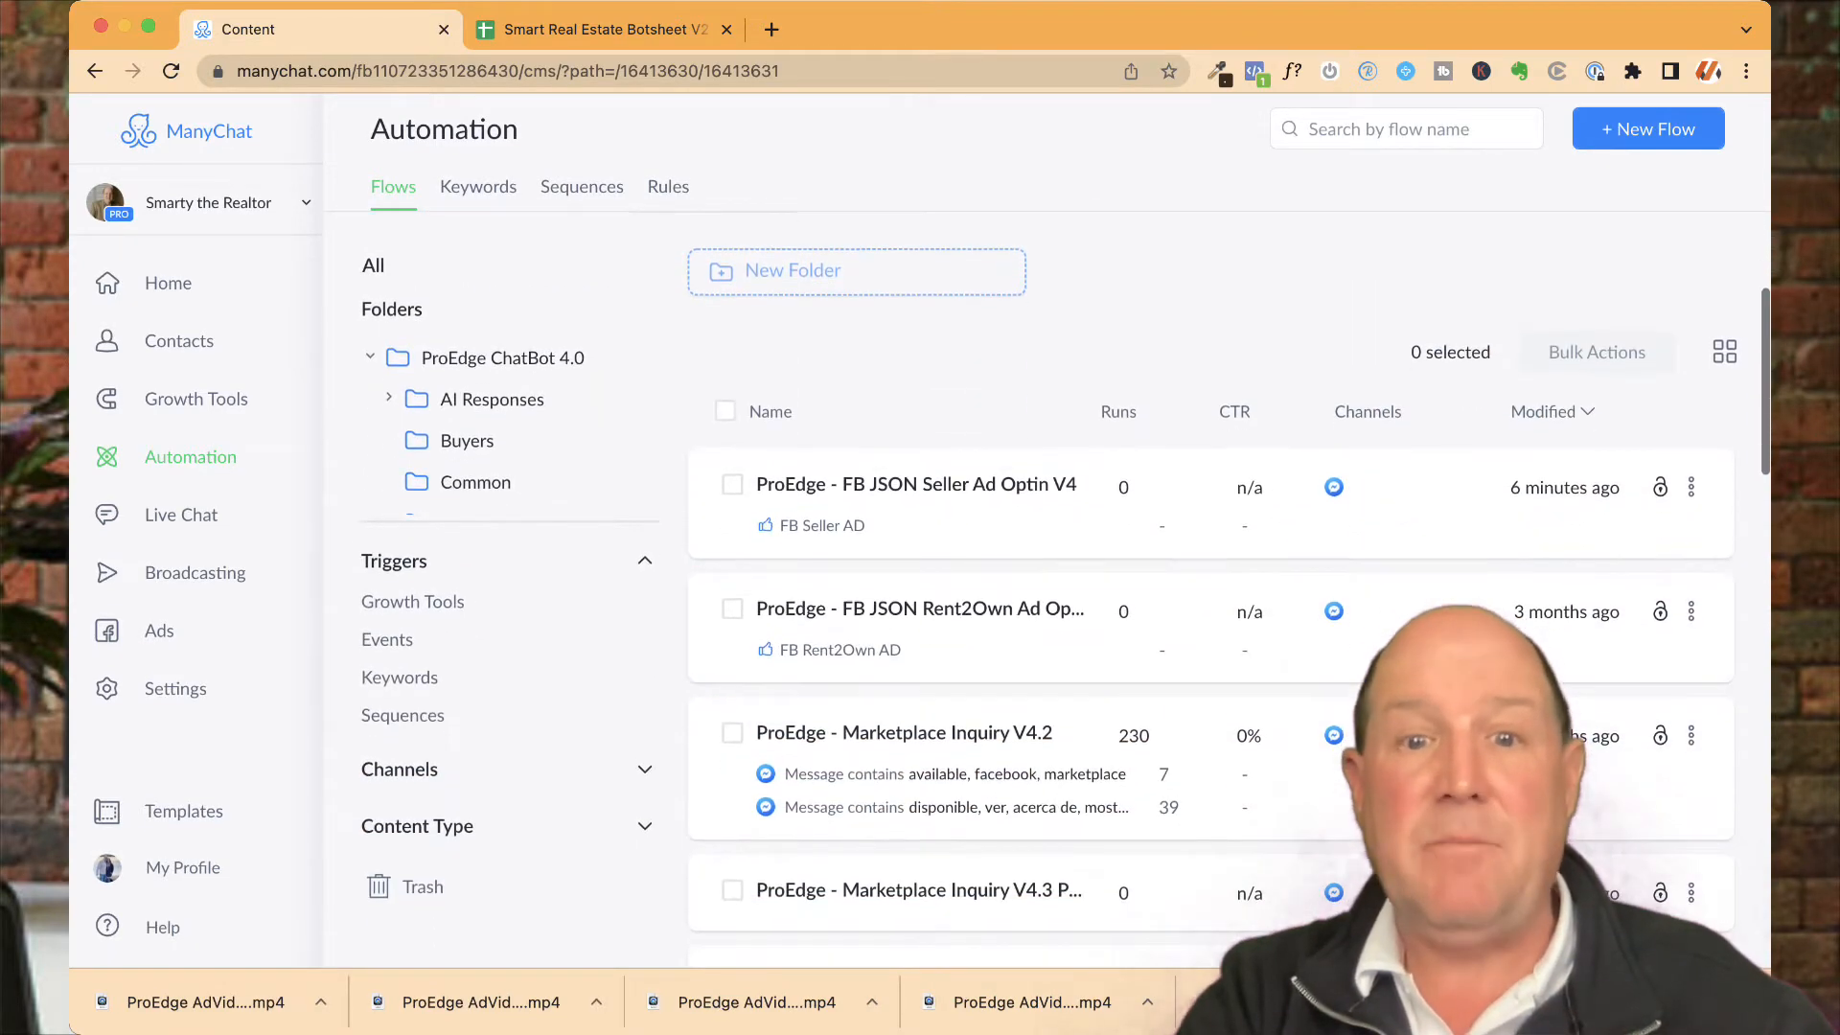
{"action": "scroll", "coordinate": [1198, 623], "scroll_direction": "up", "scroll_amount": 1}
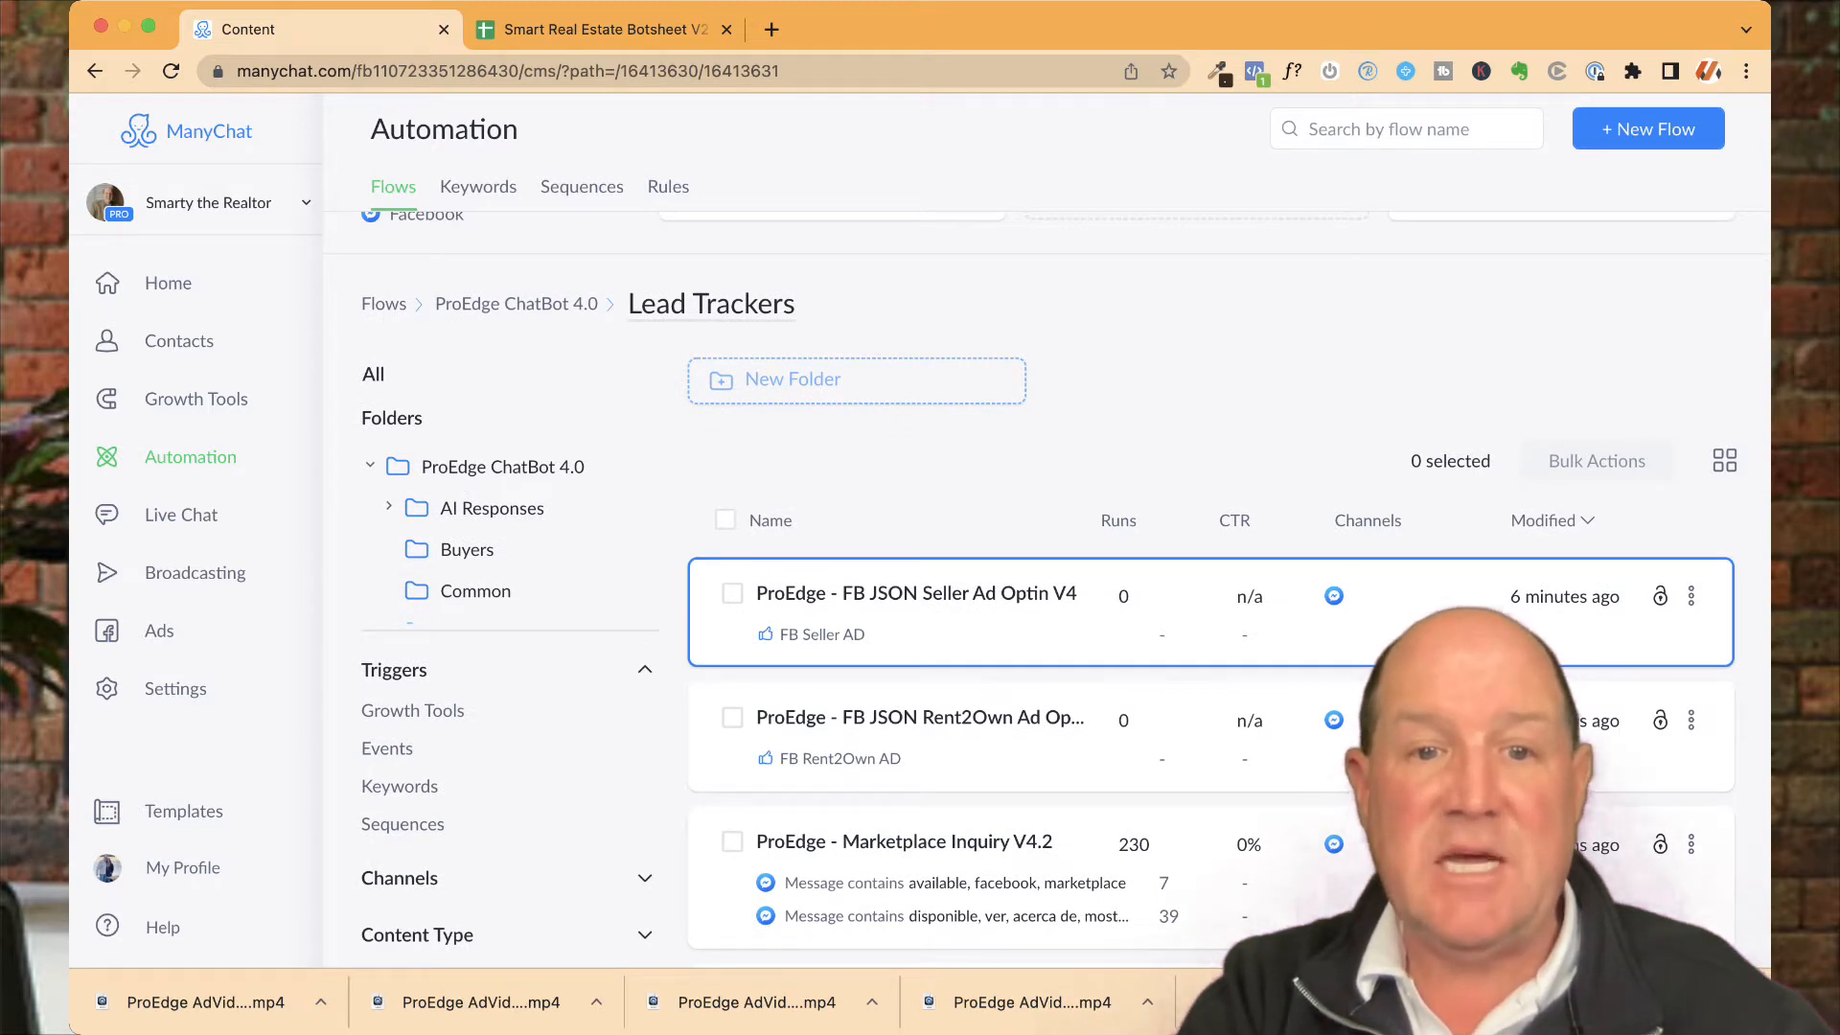
Open the ProEdge - FB JSON Seller Ad Optin V4 flow and collapse its statistics sidebar
{"action": "left_click", "coordinate": [1048, 567]}
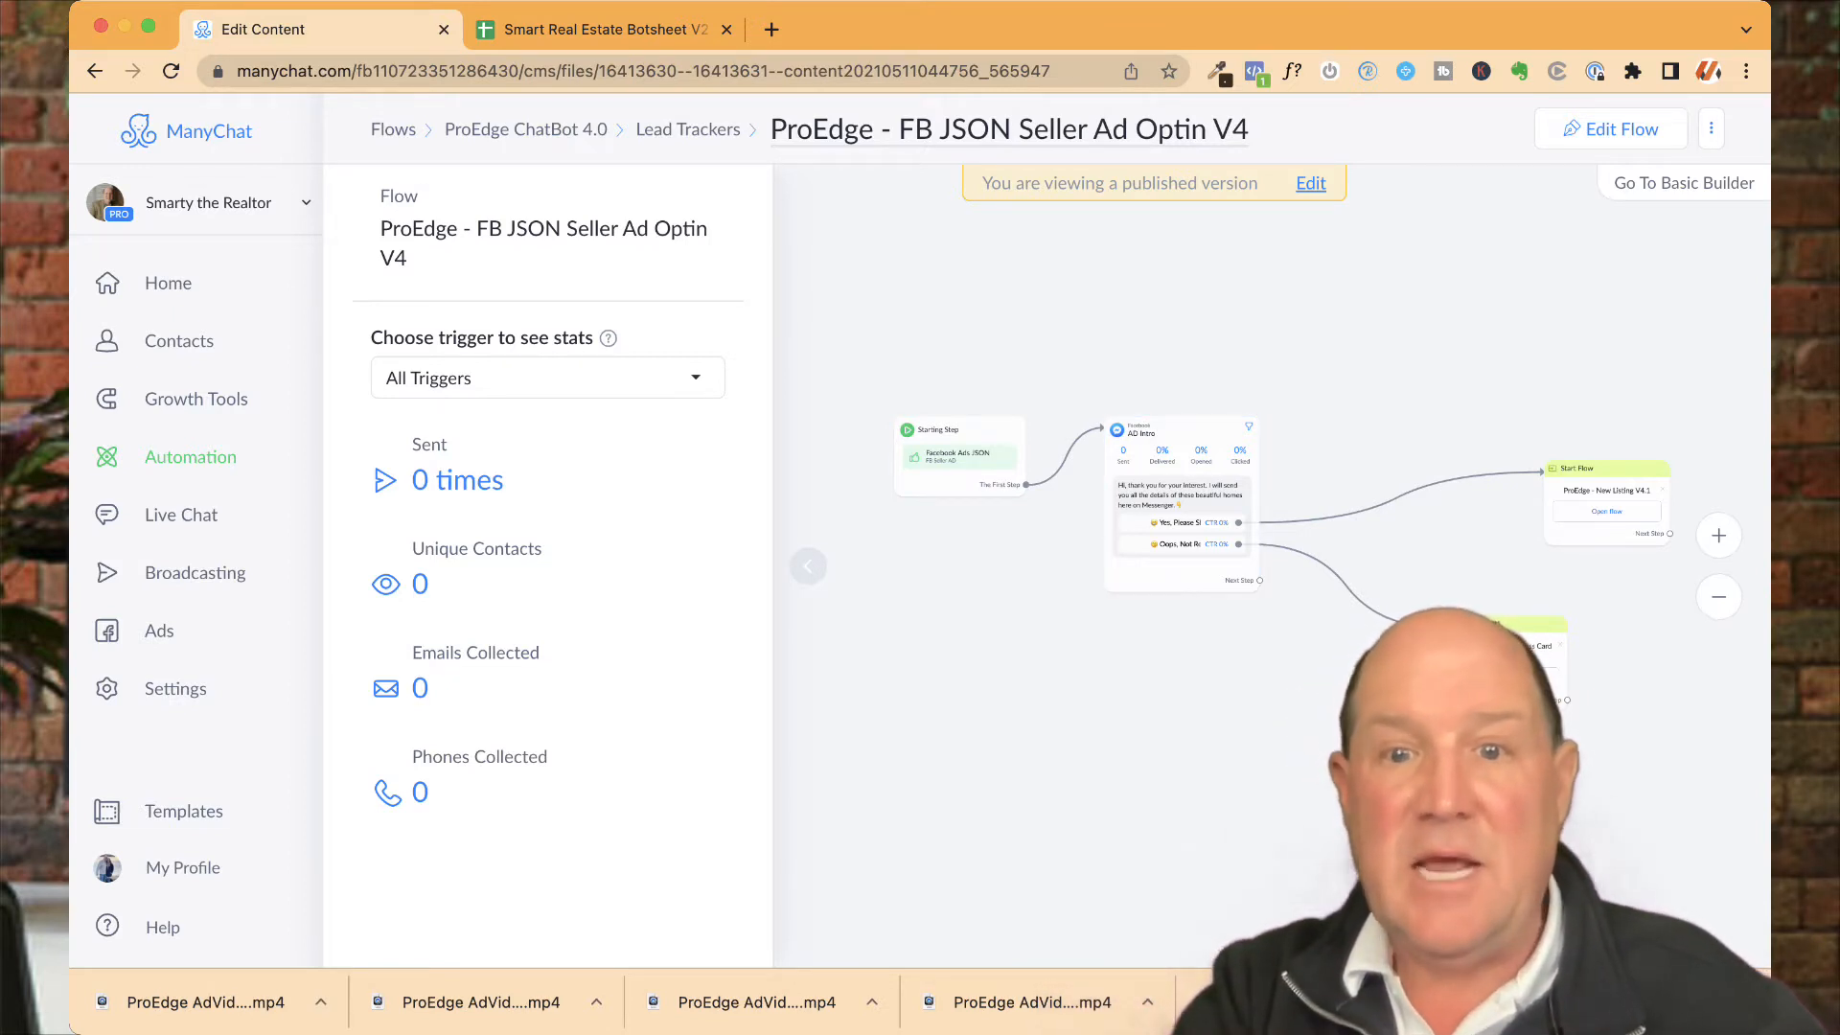
{"action": "scroll", "coordinate": [1081, 528], "scroll_direction": "up", "scroll_amount": 10}
{"action": "left_click_drag", "start_coordinate": [1081, 529], "coordinate": [864, 682]}
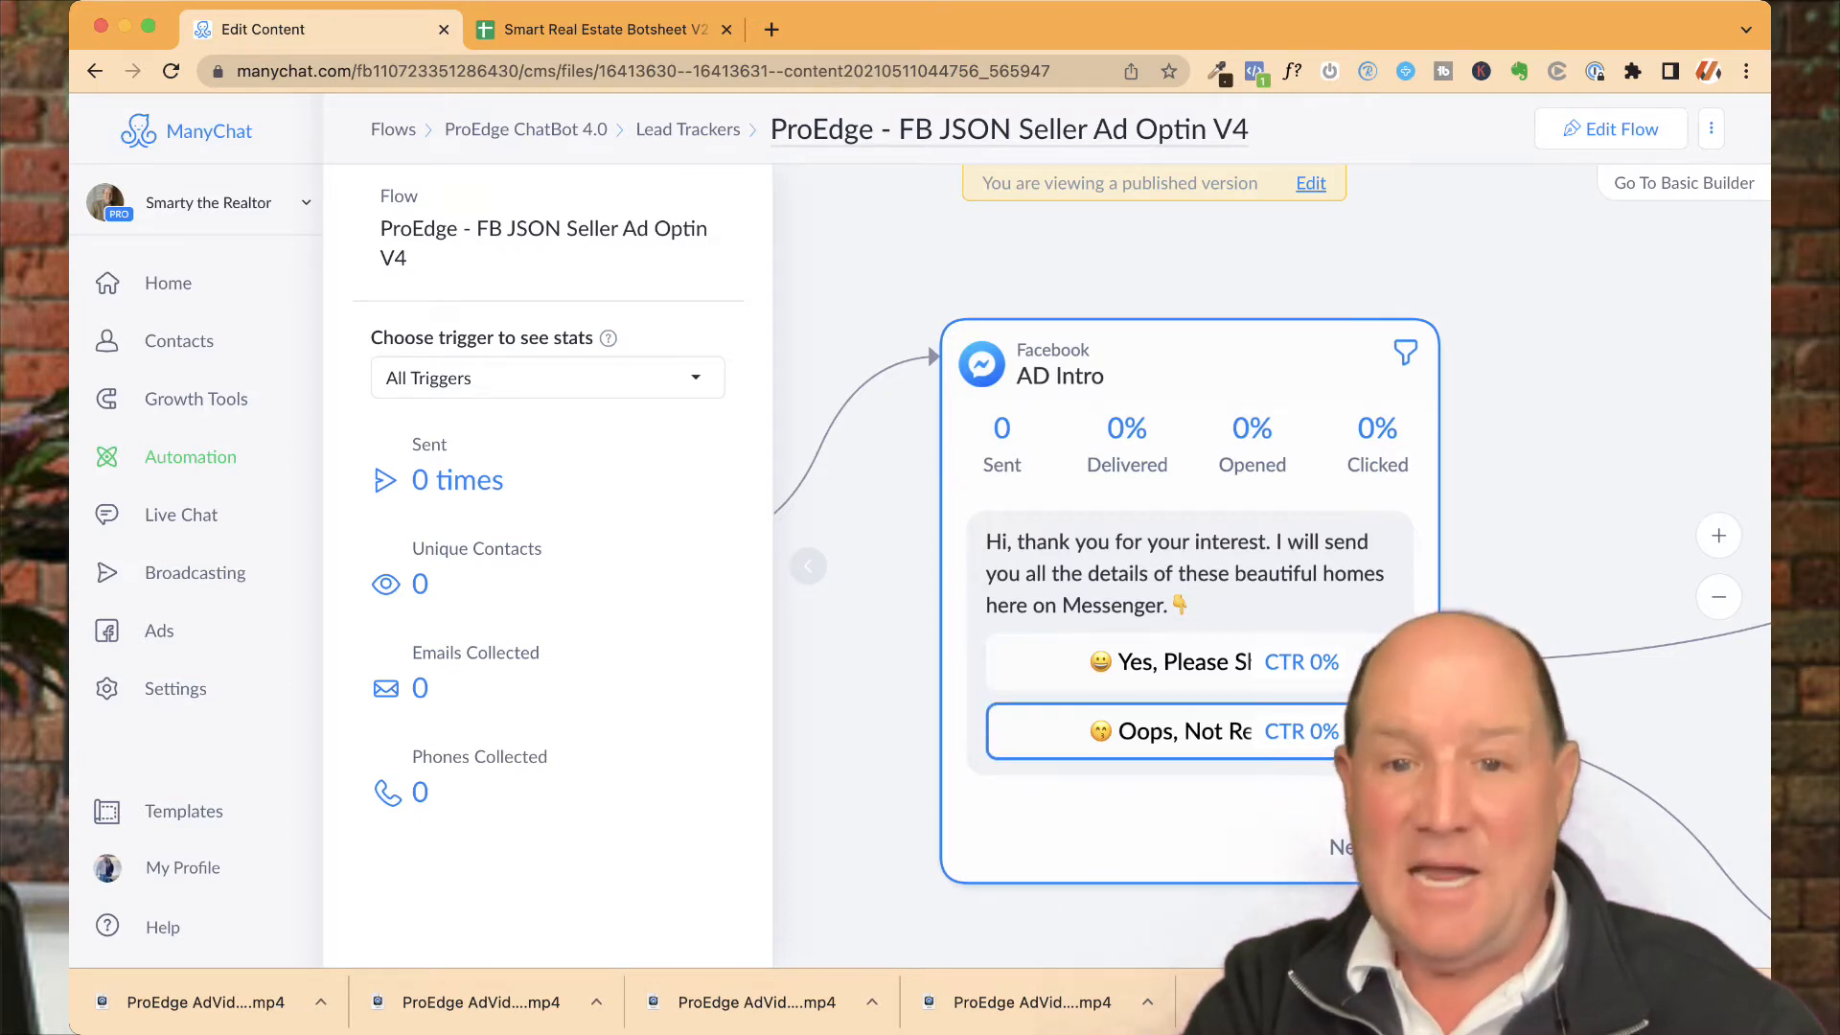
{"action": "left_click_drag", "start_coordinate": [1189, 922], "coordinate": [1073, 782]}
{"action": "scroll", "coordinate": [1330, 702], "scroll_direction": "down", "scroll_amount": 5}
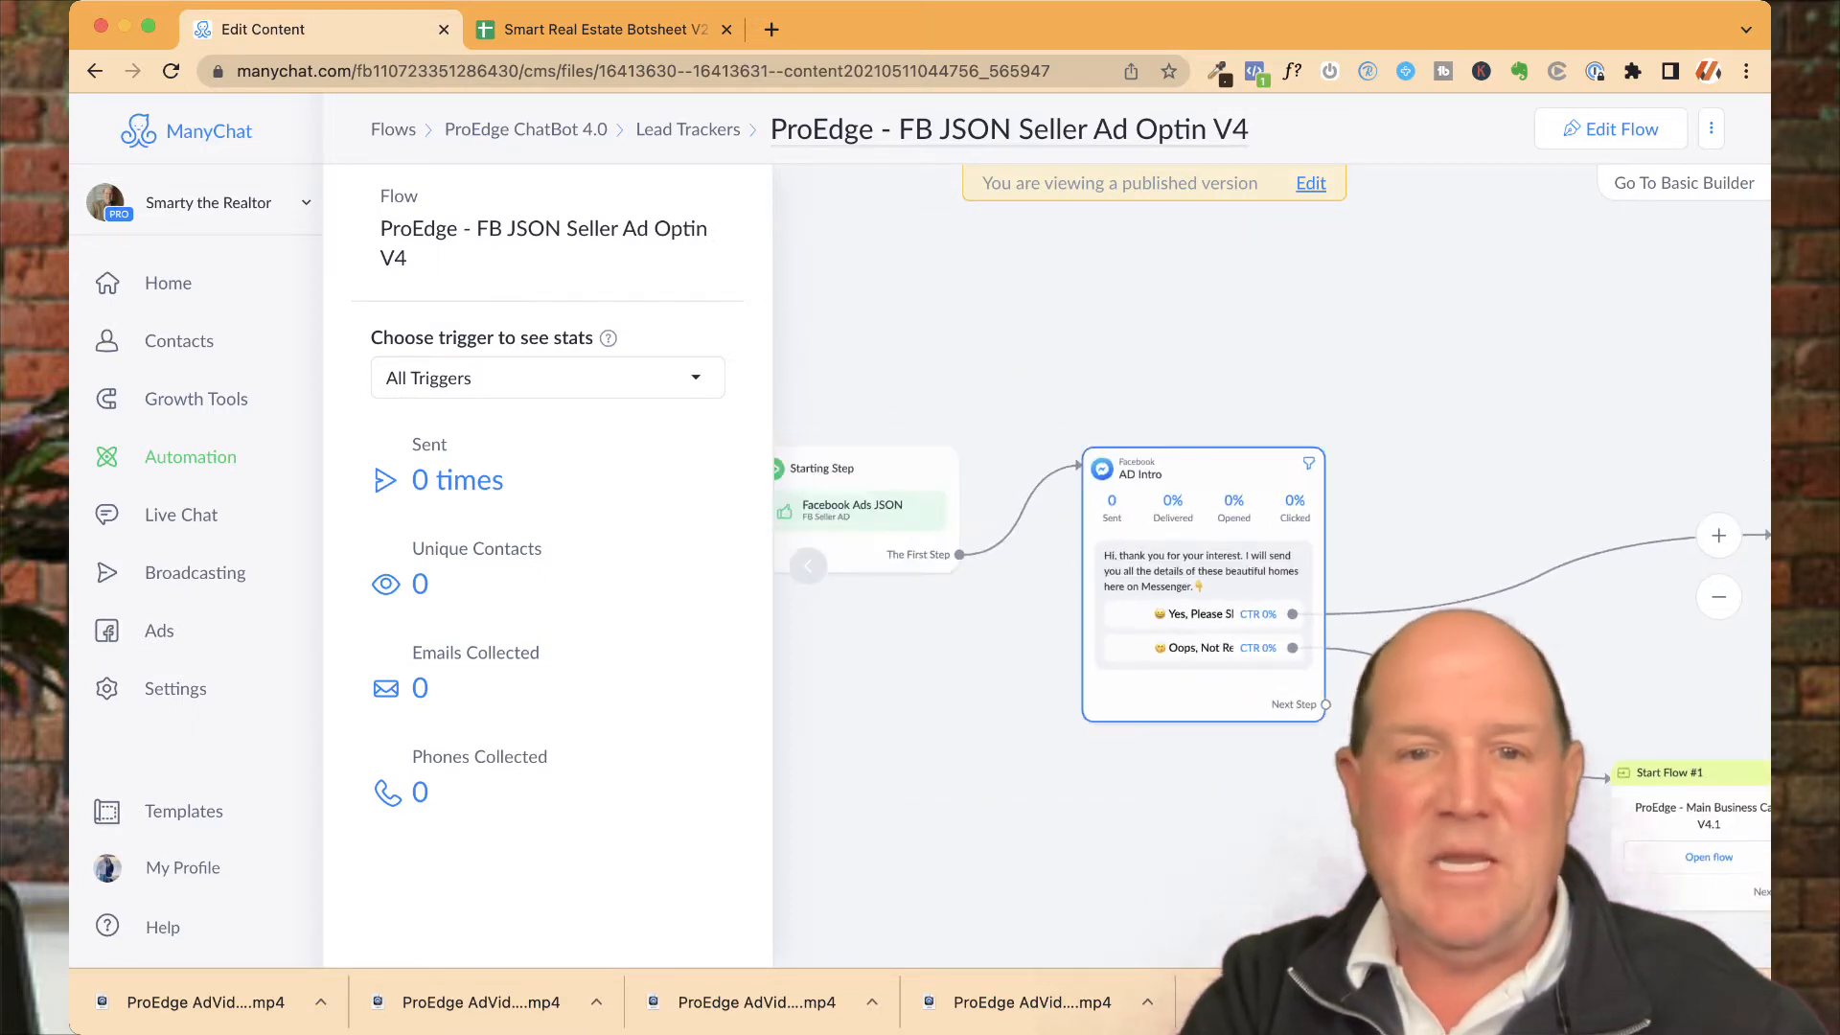
{"action": "left_click", "coordinate": [808, 566]}
{"action": "left_click_drag", "start_coordinate": [920, 671], "coordinate": [742, 656]}
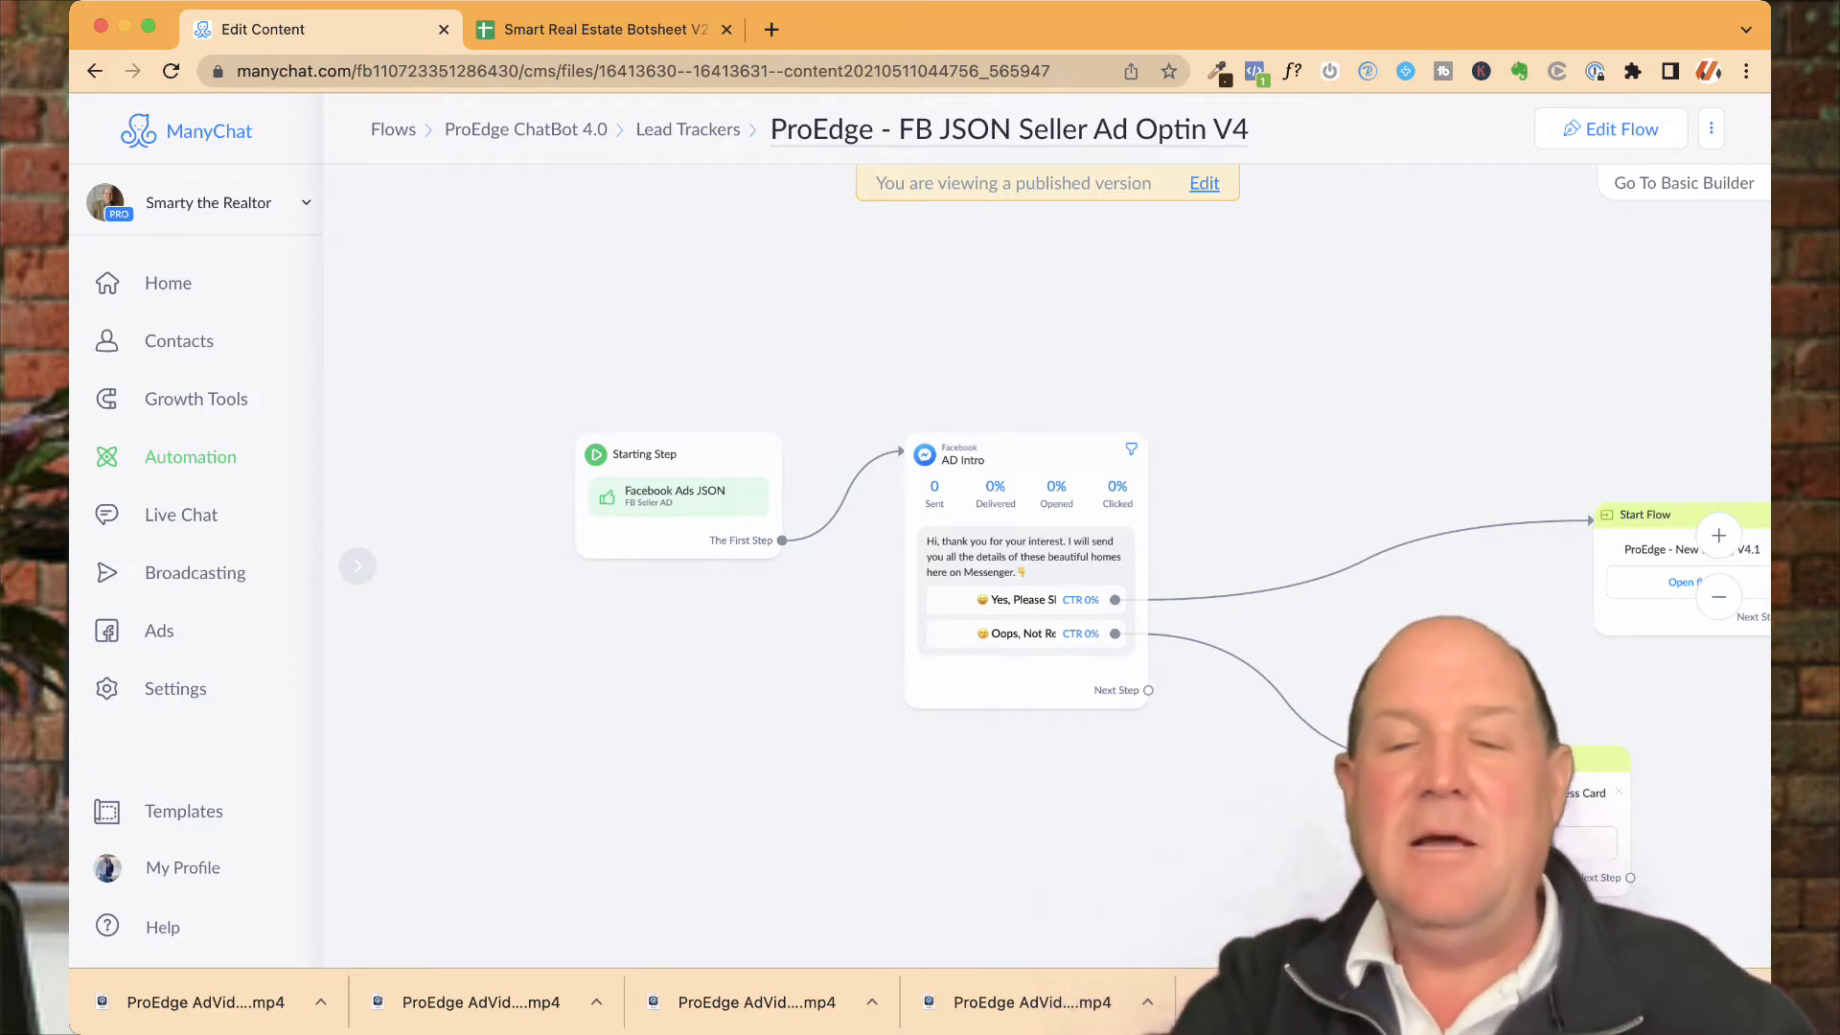
Examine how the Starting Step, AD Intro message and the two Start Flow blocks are connected
{"action": "left_click_drag", "start_coordinate": [1308, 791], "coordinate": [1069, 780]}
{"action": "scroll", "coordinate": [1150, 727], "scroll_direction": "up", "scroll_amount": 5}
{"action": "scroll", "coordinate": [1026, 709], "scroll_direction": "down", "scroll_amount": 7}
{"action": "scroll", "coordinate": [1049, 805], "scroll_direction": "down", "scroll_amount": 1}
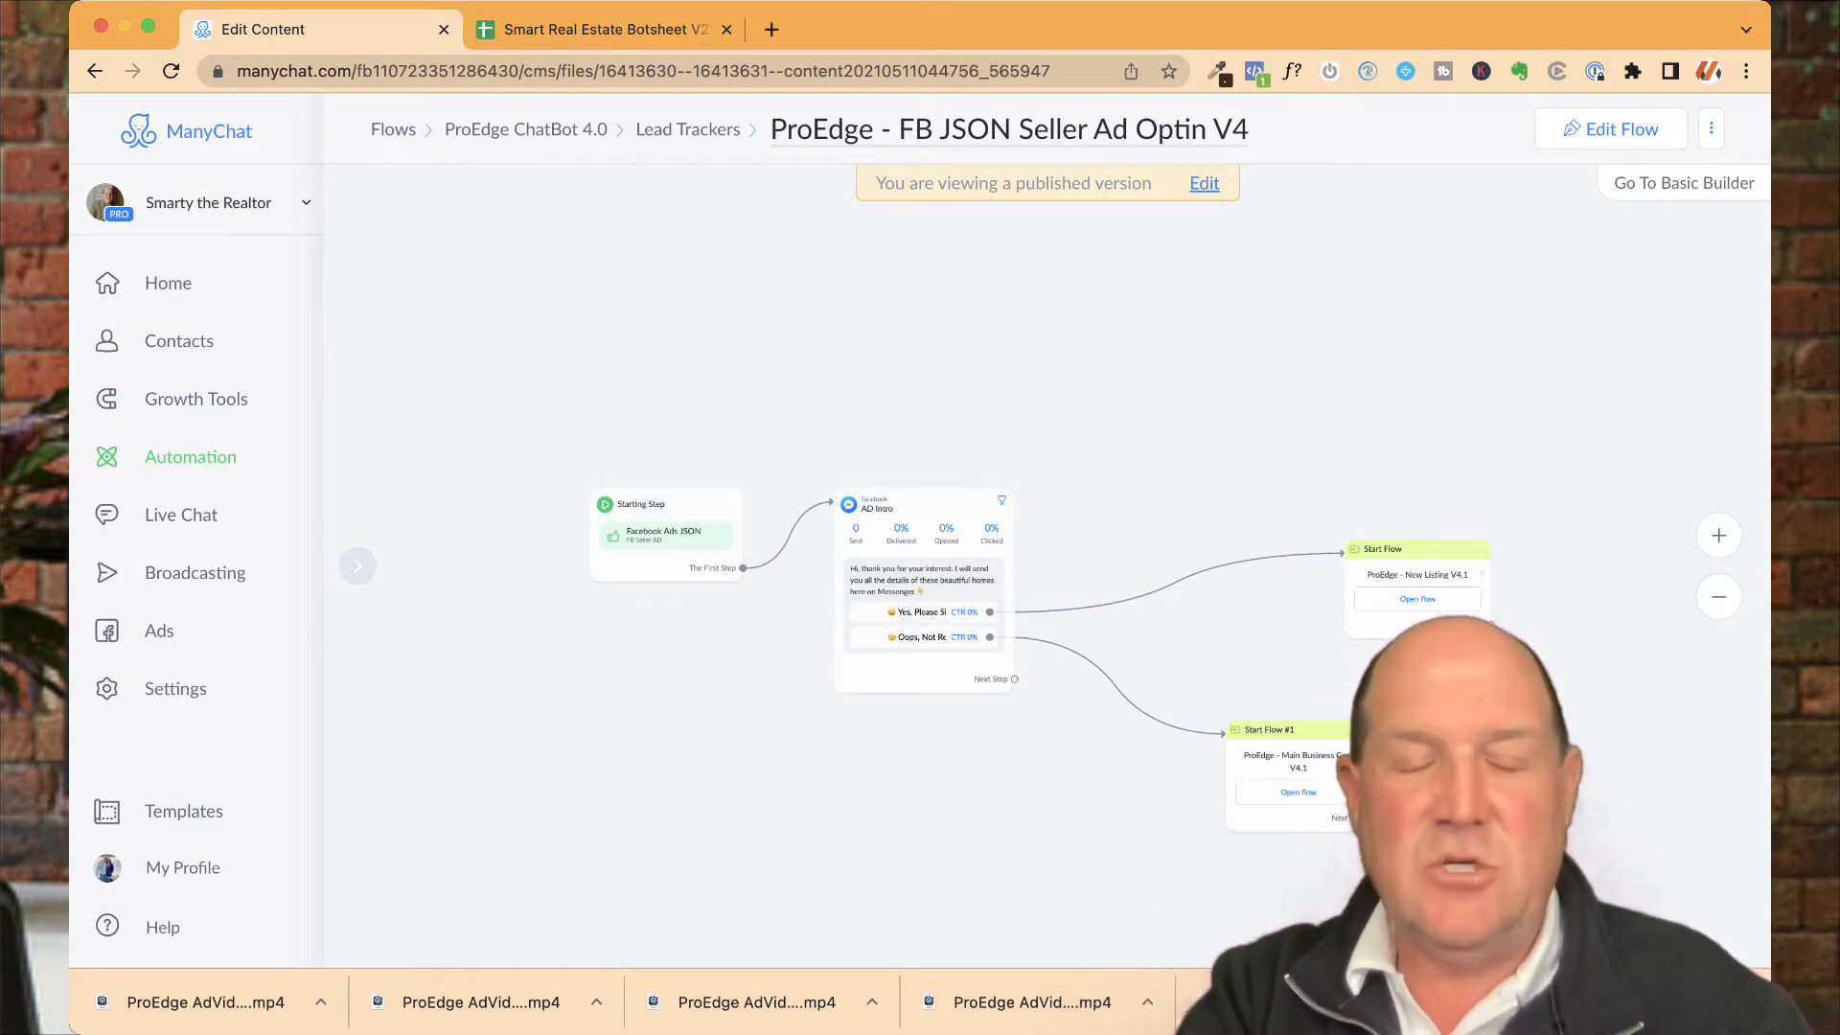
{"action": "scroll", "coordinate": [962, 796], "scroll_direction": "up", "scroll_amount": 1}
{"action": "scroll", "coordinate": [968, 798], "scroll_direction": "up", "scroll_amount": 3}
{"action": "scroll", "coordinate": [968, 799], "scroll_direction": "down", "scroll_amount": 5}
{"action": "scroll", "coordinate": [968, 798], "scroll_direction": "up", "scroll_amount": 1}
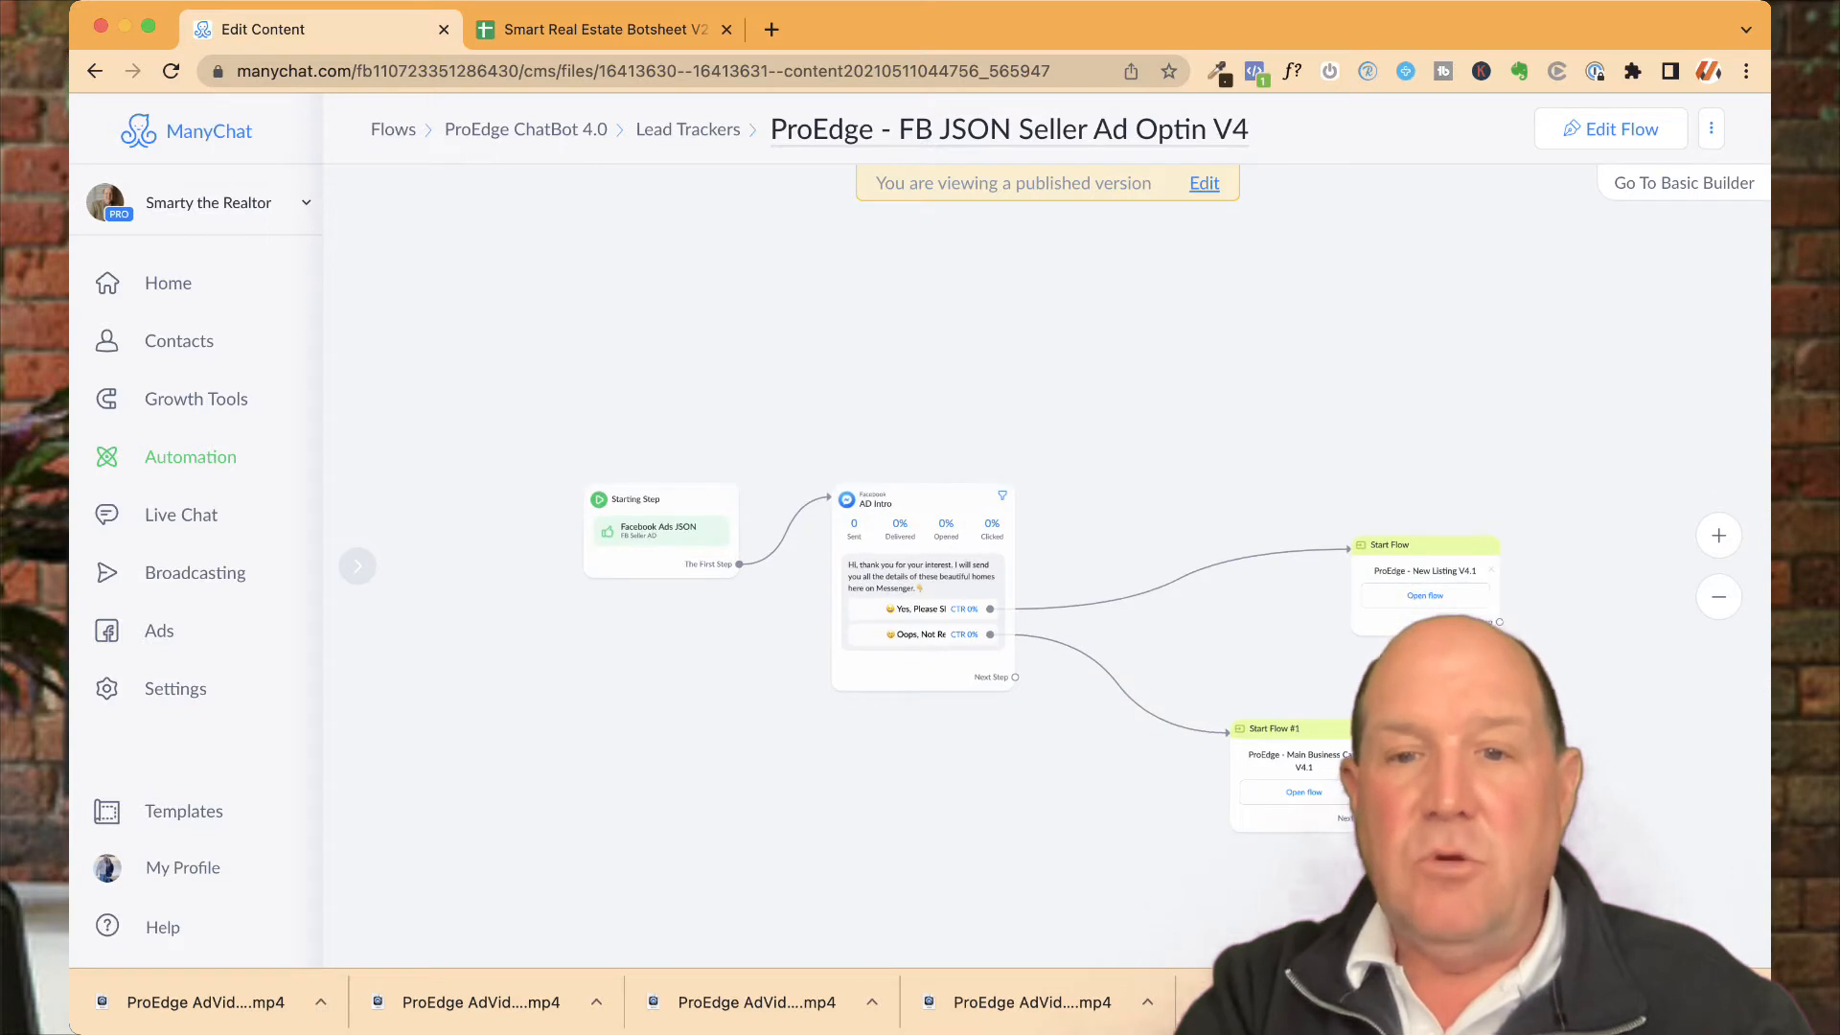
{"action": "left_click_drag", "start_coordinate": [968, 798], "coordinate": [875, 798]}
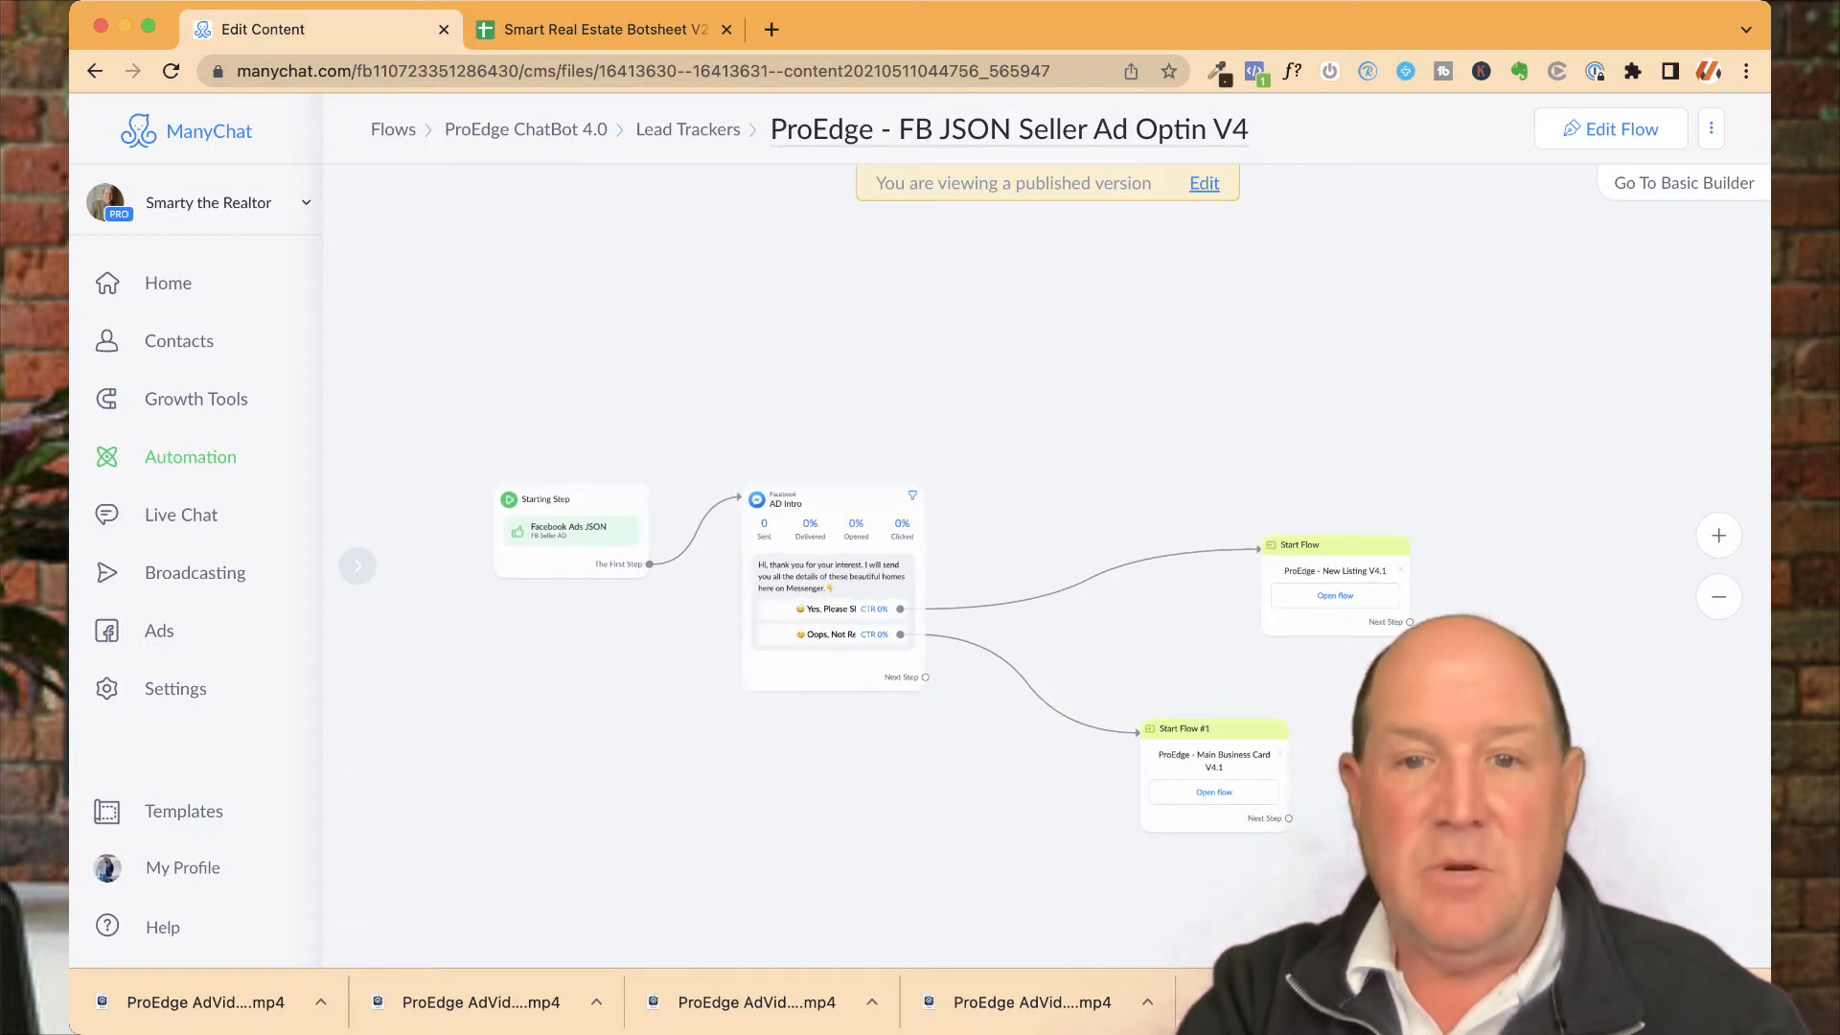
{"action": "scroll", "coordinate": [958, 671], "scroll_direction": "right", "scroll_amount": 1}
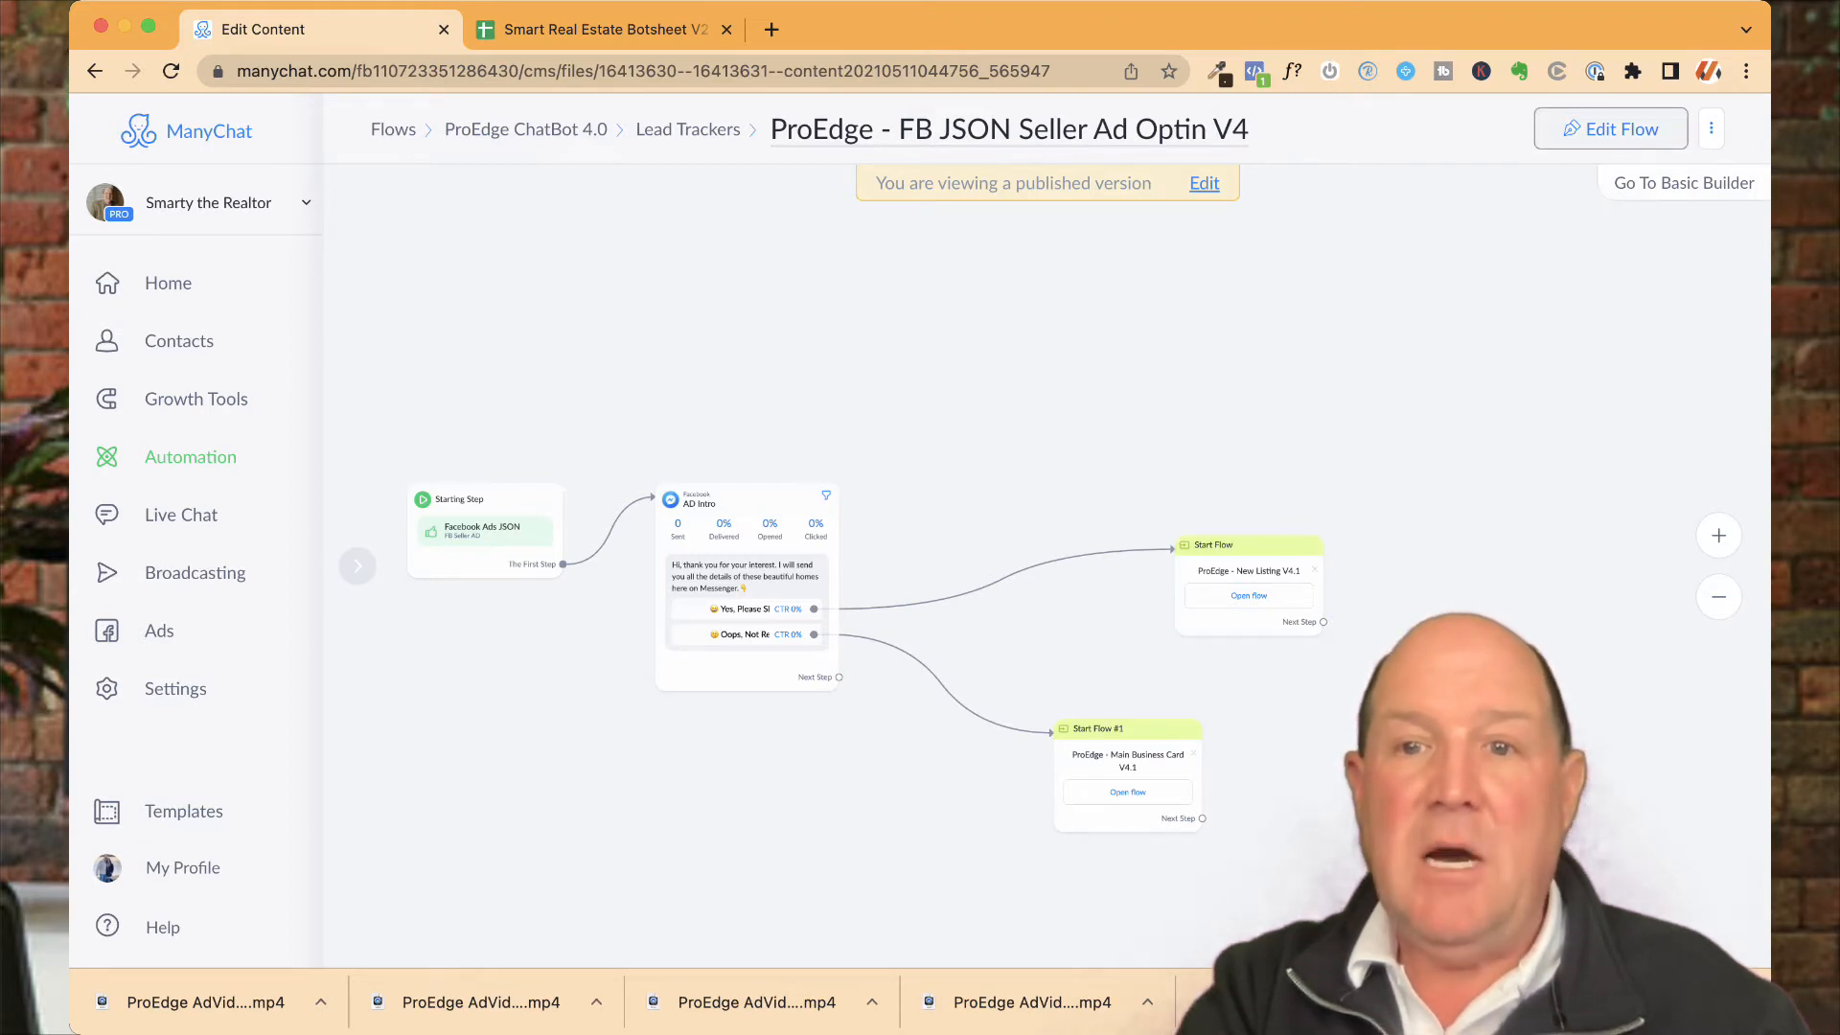
Switch the seller ad flow to edit mode and look through the types of steps that can be added
{"action": "left_click", "coordinate": [1610, 128]}
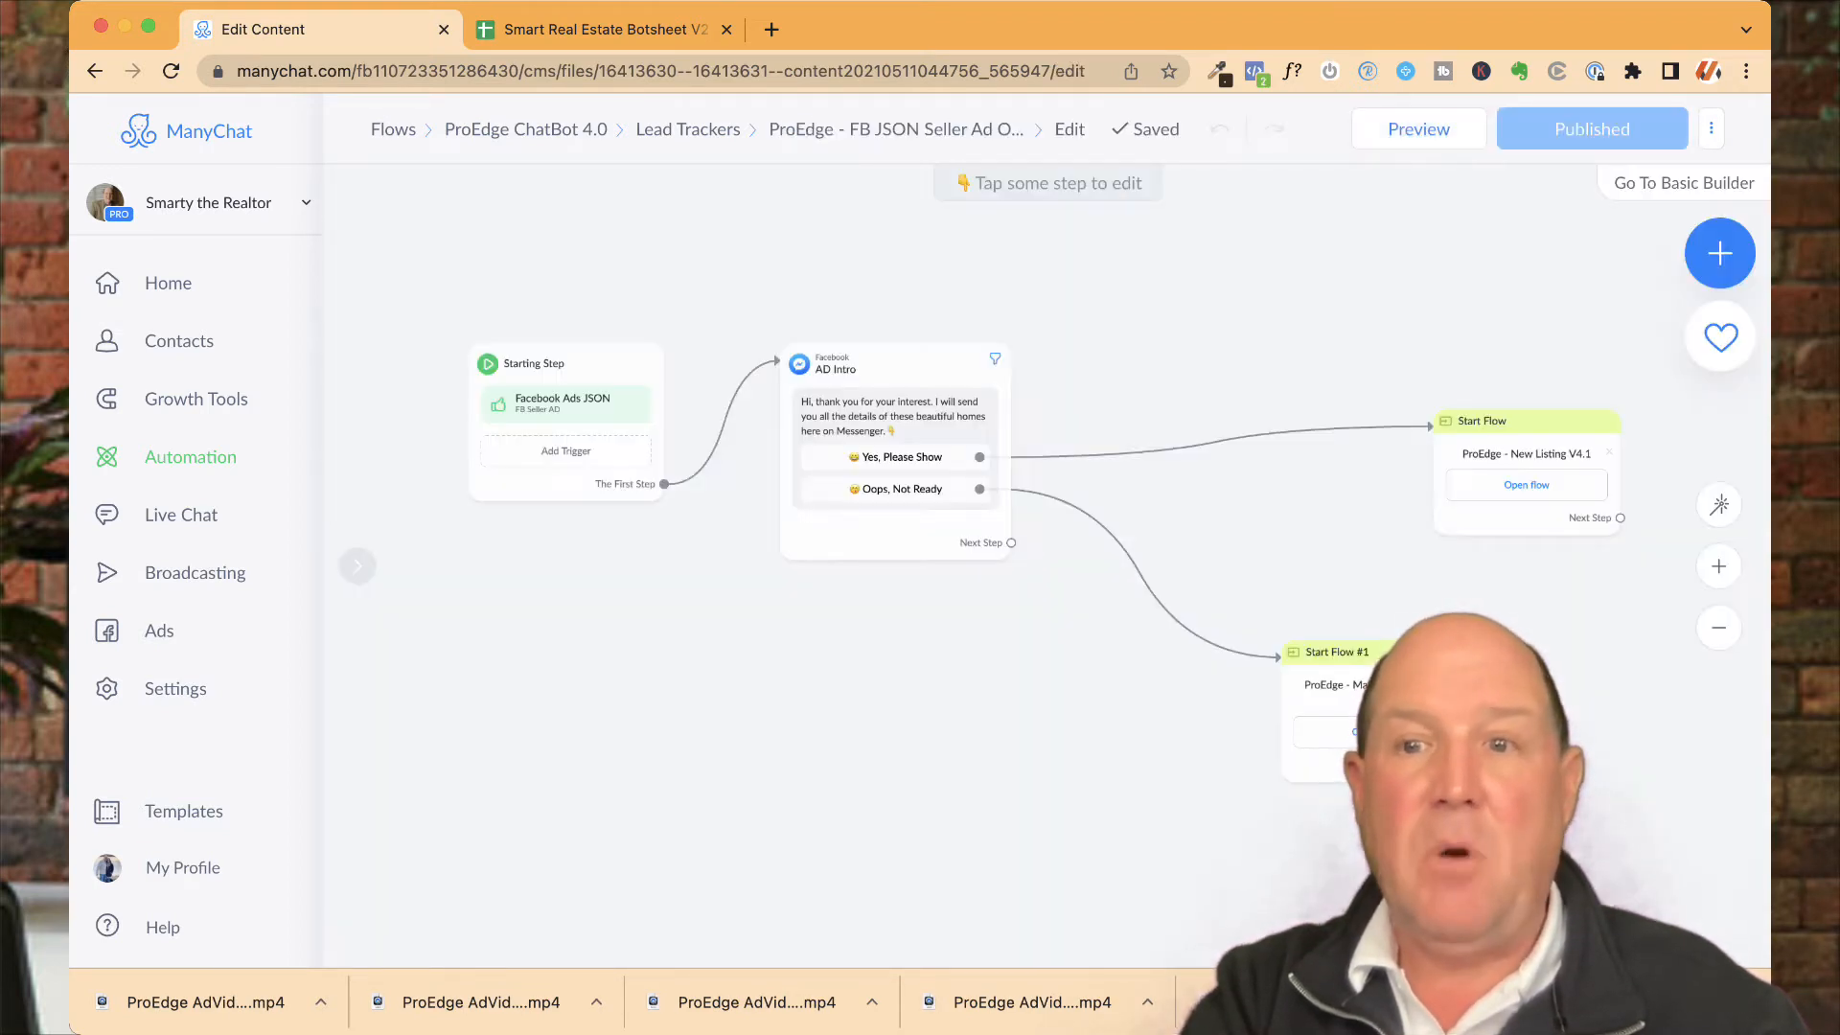
{"action": "left_click", "coordinate": [1720, 253]}
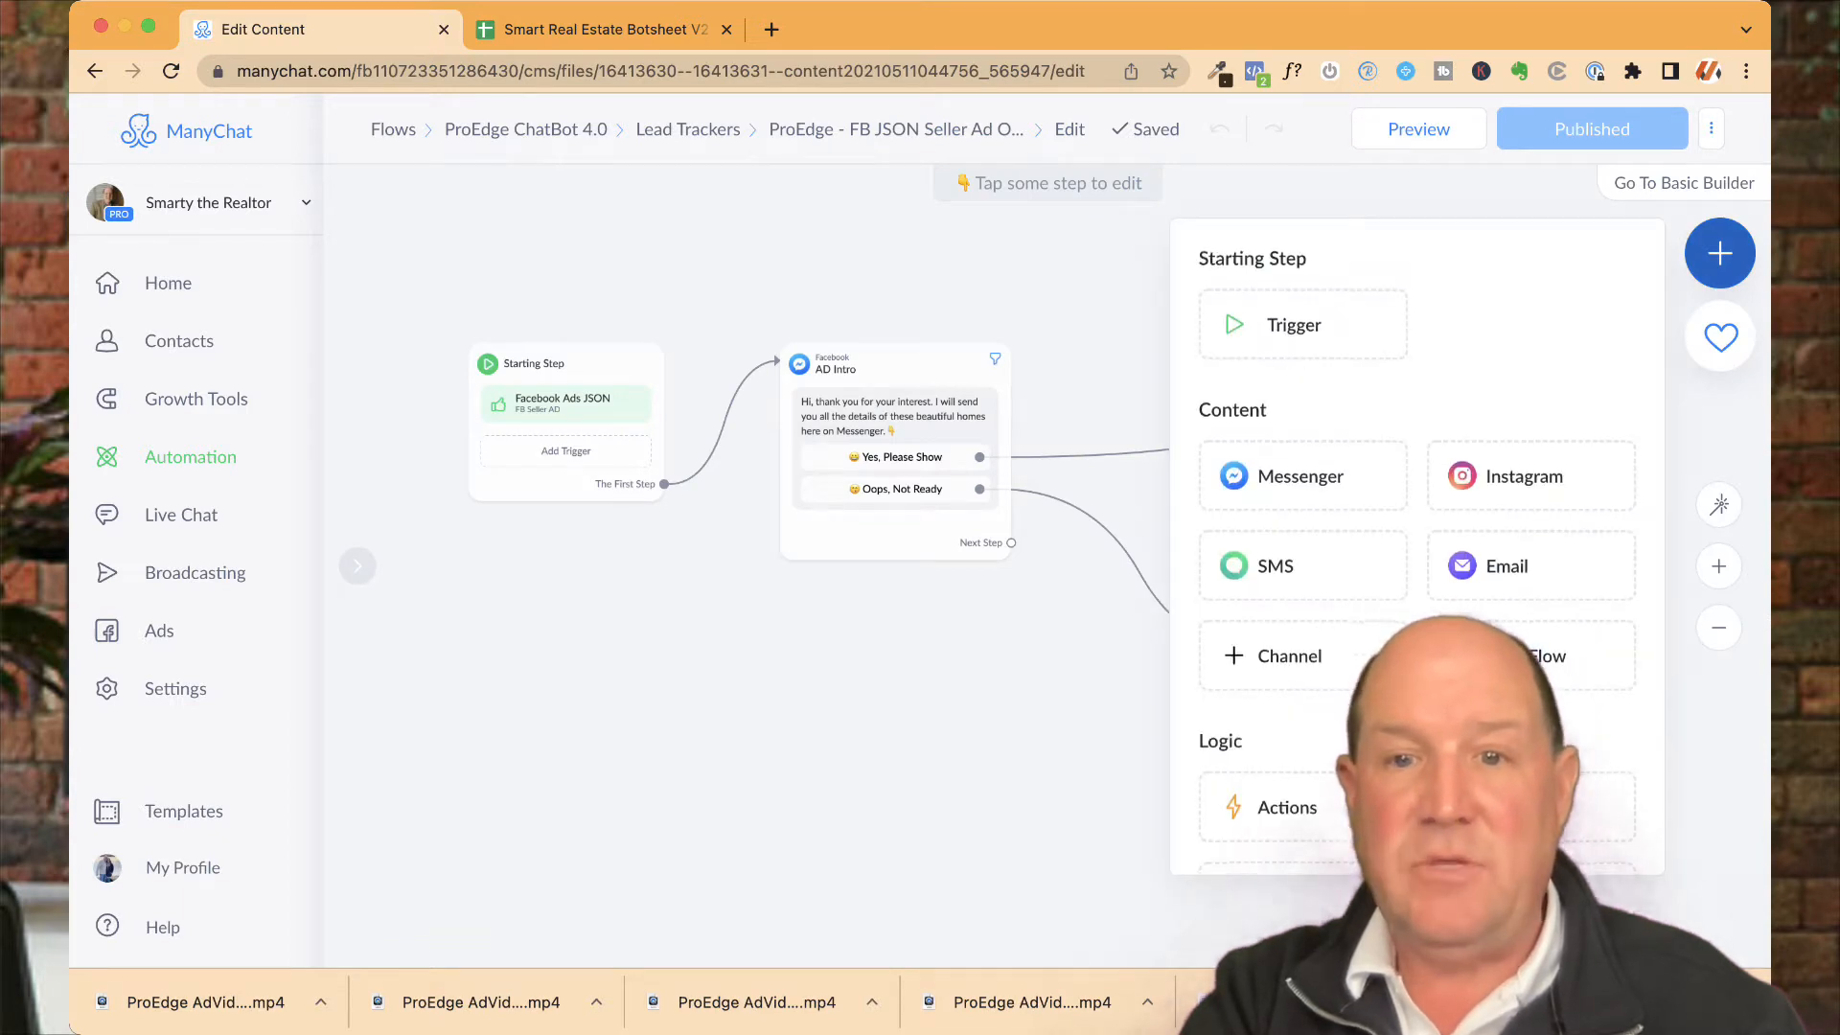
{"action": "scroll", "coordinate": [1417, 546], "scroll_direction": "down", "scroll_amount": 3}
{"action": "scroll", "coordinate": [1417, 547], "scroll_direction": "up", "scroll_amount": 3}
{"action": "scroll", "coordinate": [1419, 728], "scroll_direction": "down", "scroll_amount": 3}
{"action": "scroll", "coordinate": [1418, 728], "scroll_direction": "up", "scroll_amount": 2}
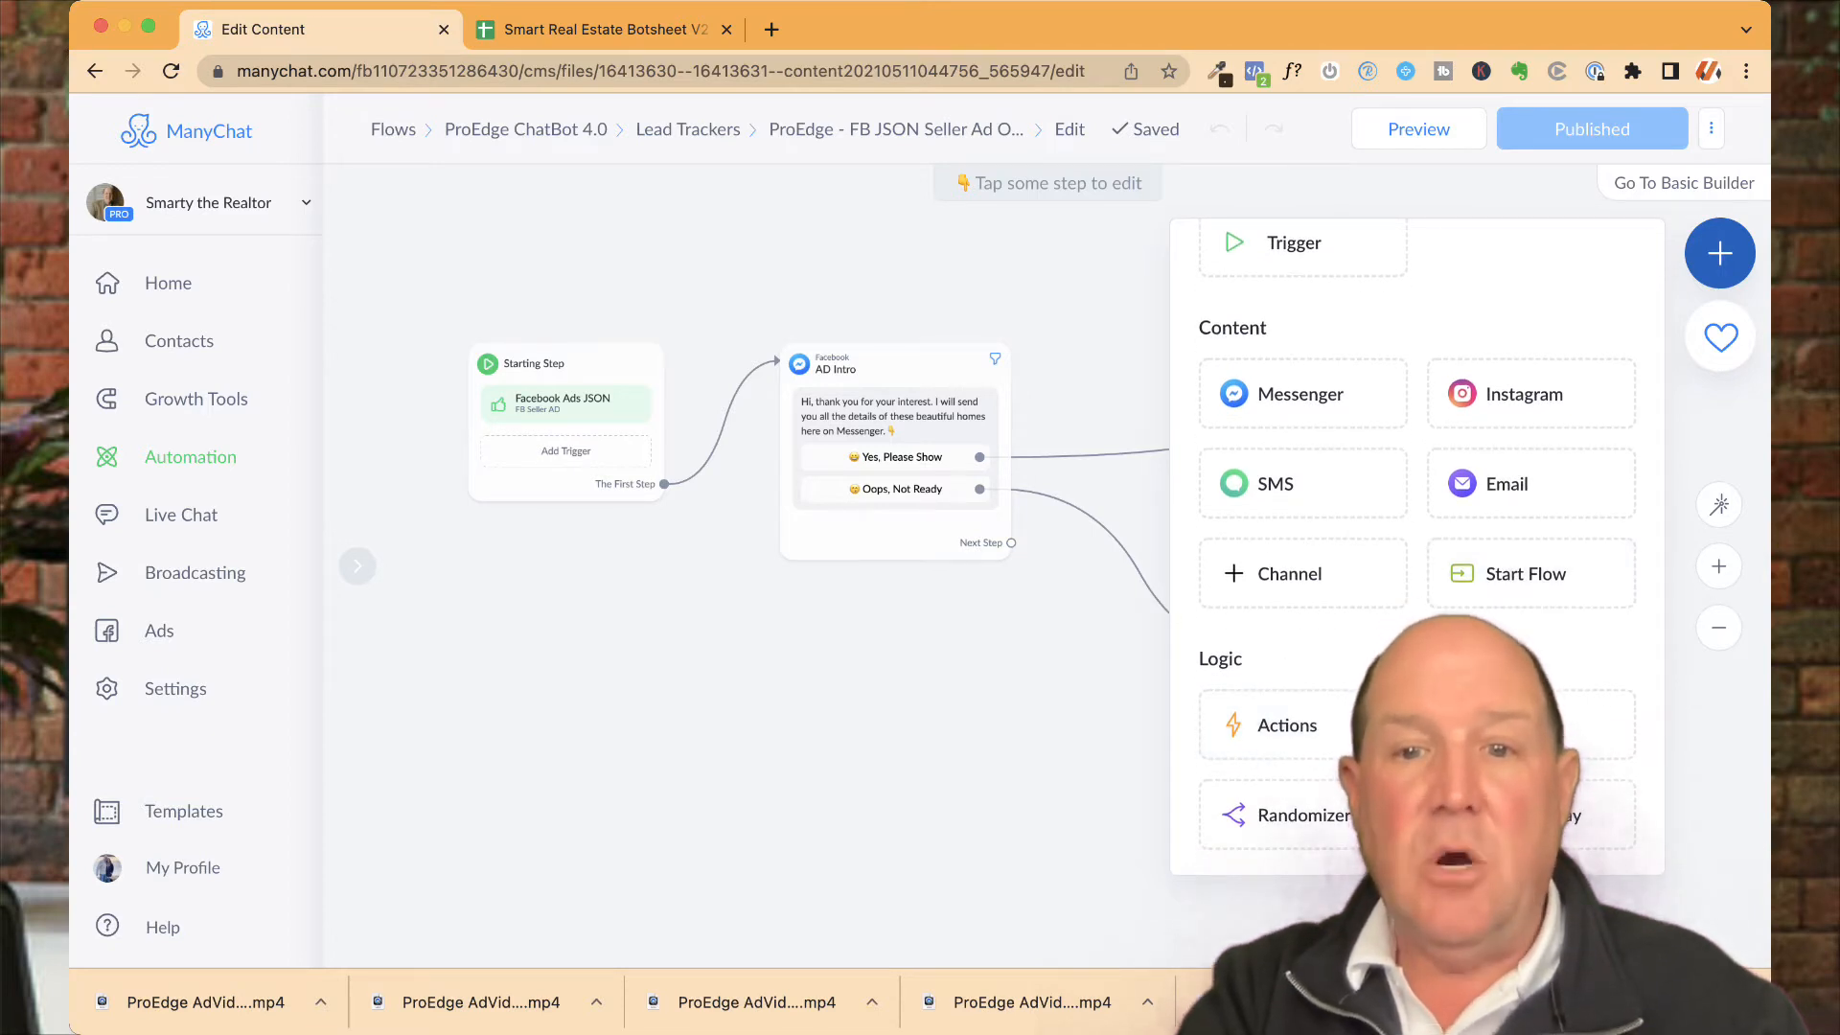
{"action": "left_click", "coordinate": [1531, 573]}
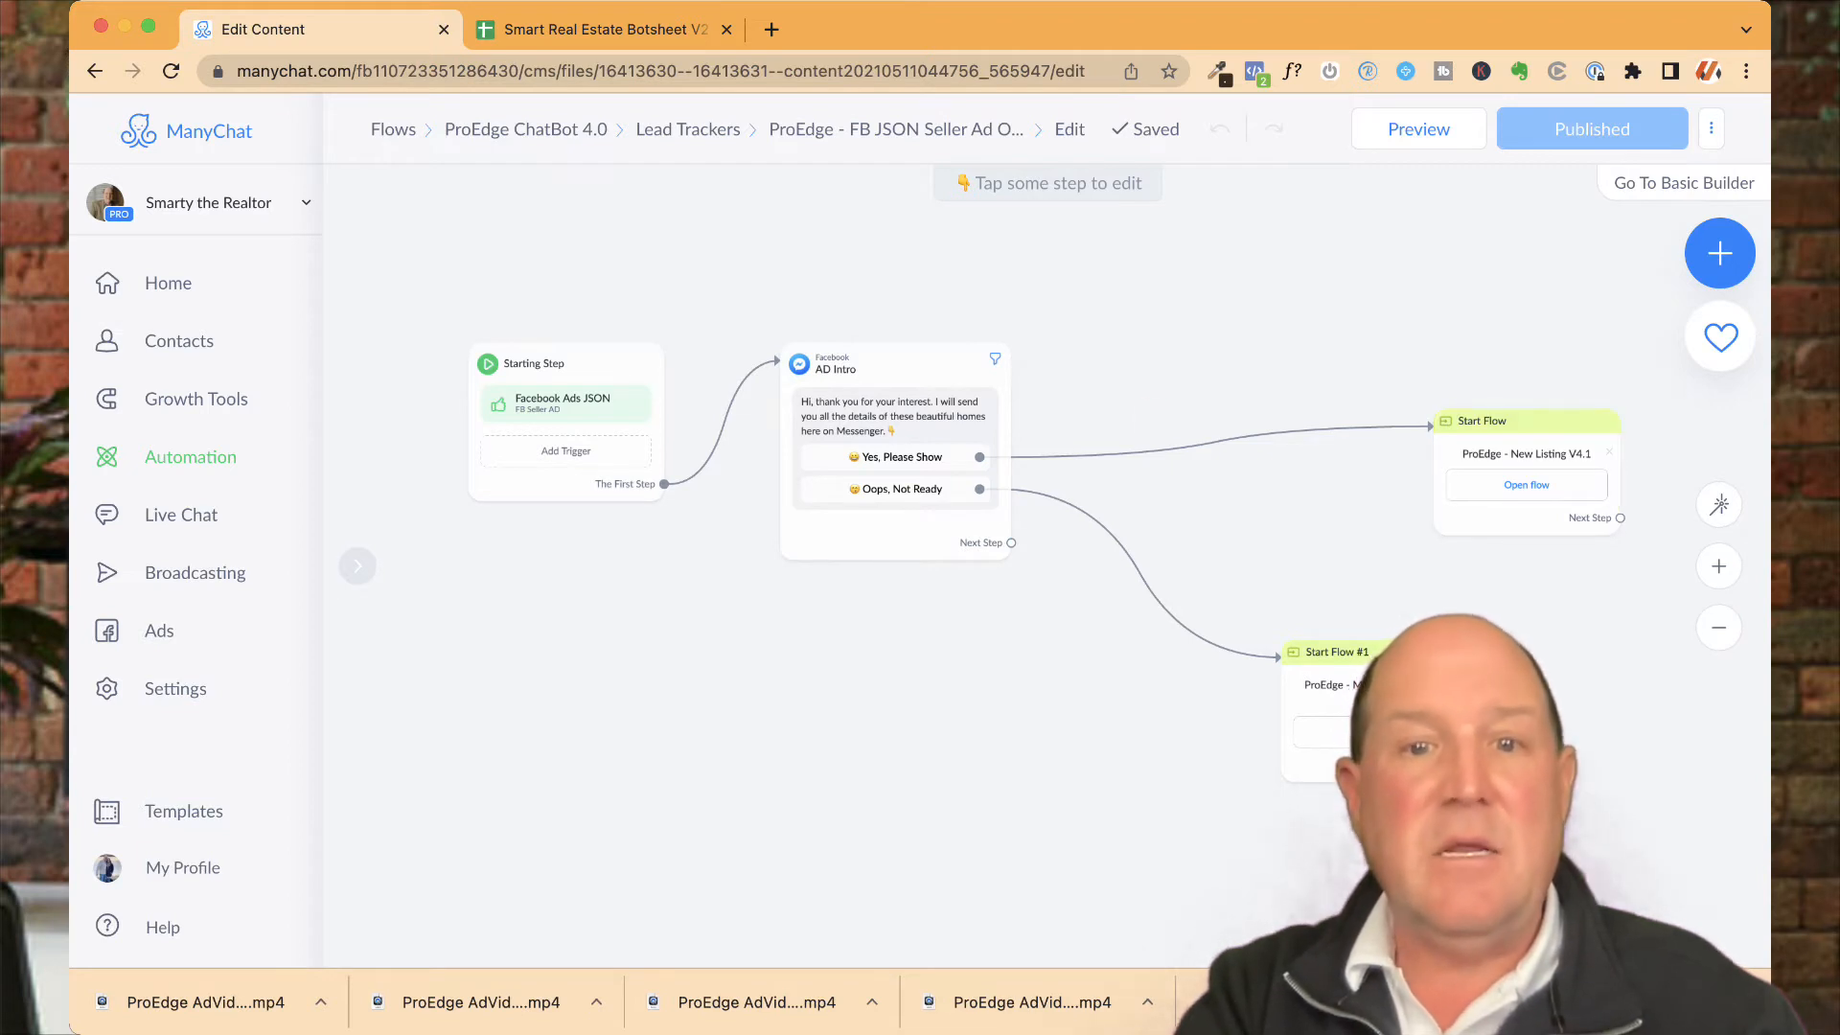
Move the Starting Step block slightly higher in the flow layout
{"action": "scroll", "coordinate": [1010, 806], "scroll_direction": "down", "scroll_amount": 1}
{"action": "left_click_drag", "start_coordinate": [1014, 738], "coordinate": [971, 743]}
{"action": "scroll", "coordinate": [902, 738], "scroll_direction": "down", "scroll_amount": 3}
{"action": "scroll", "coordinate": [996, 738], "scroll_direction": "up", "scroll_amount": 3}
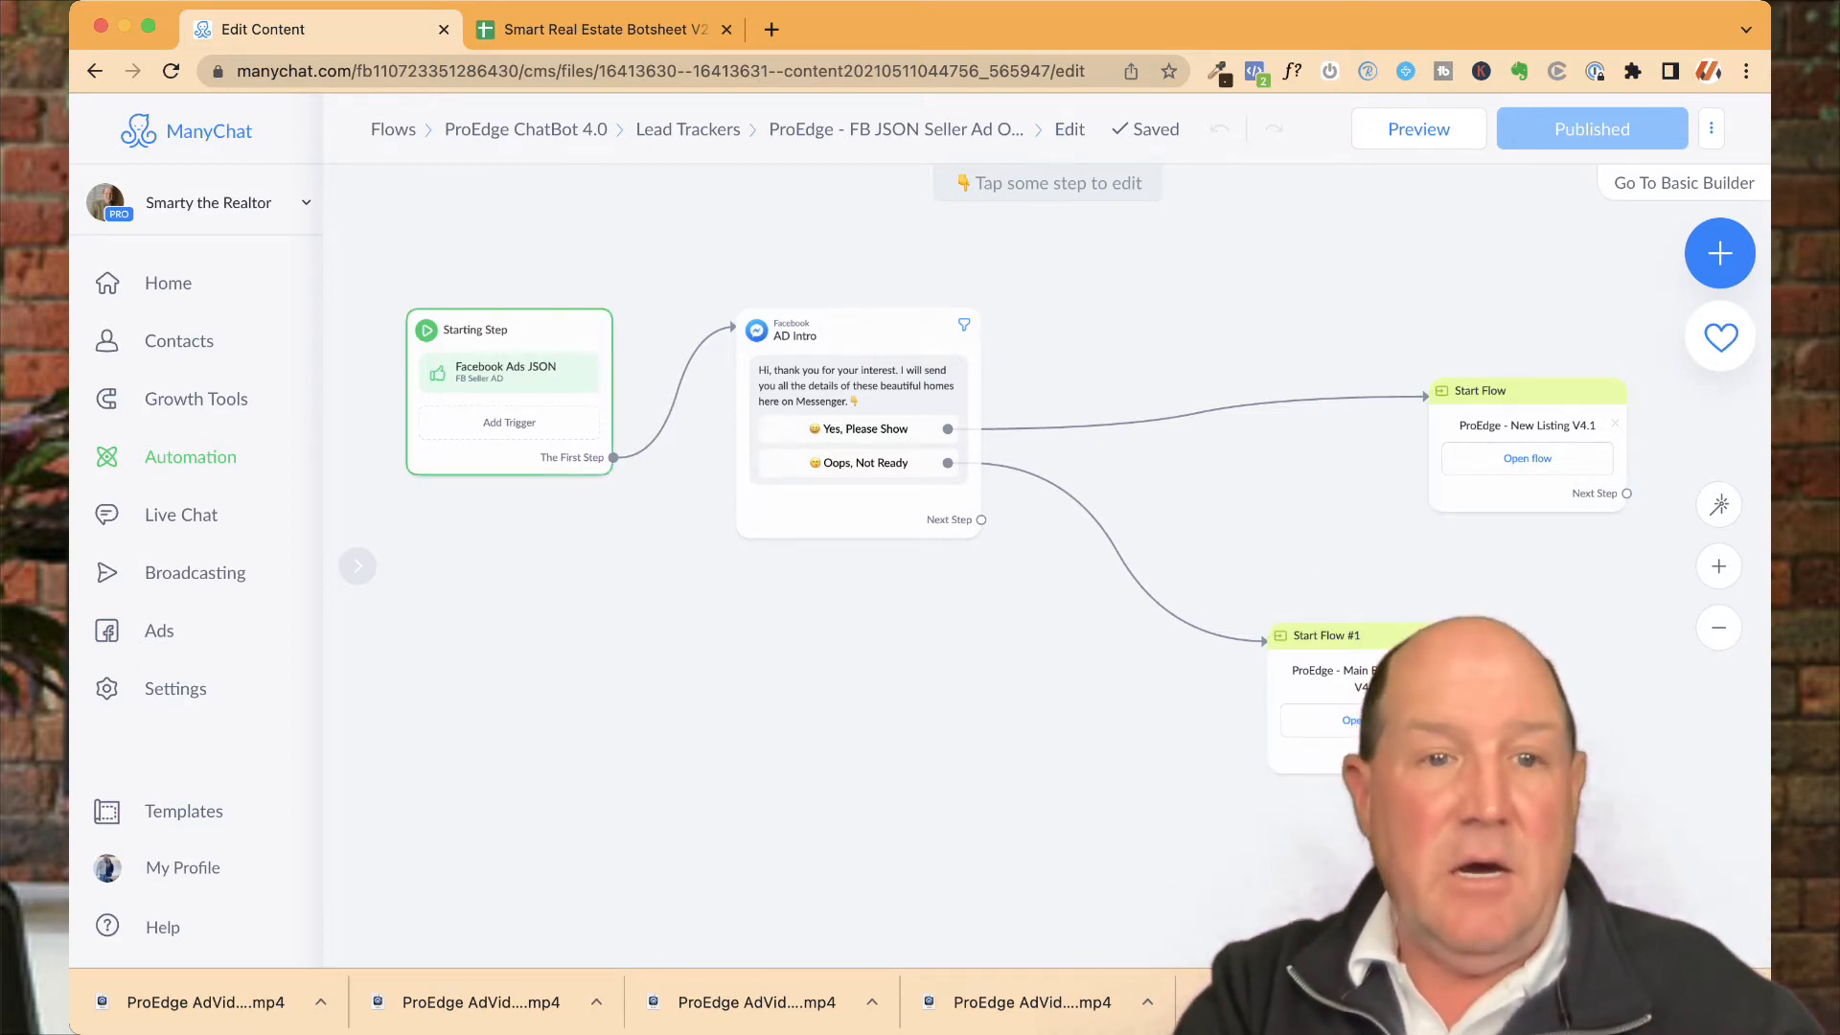
{"action": "left_click_drag", "start_coordinate": [532, 332], "coordinate": [533, 288]}
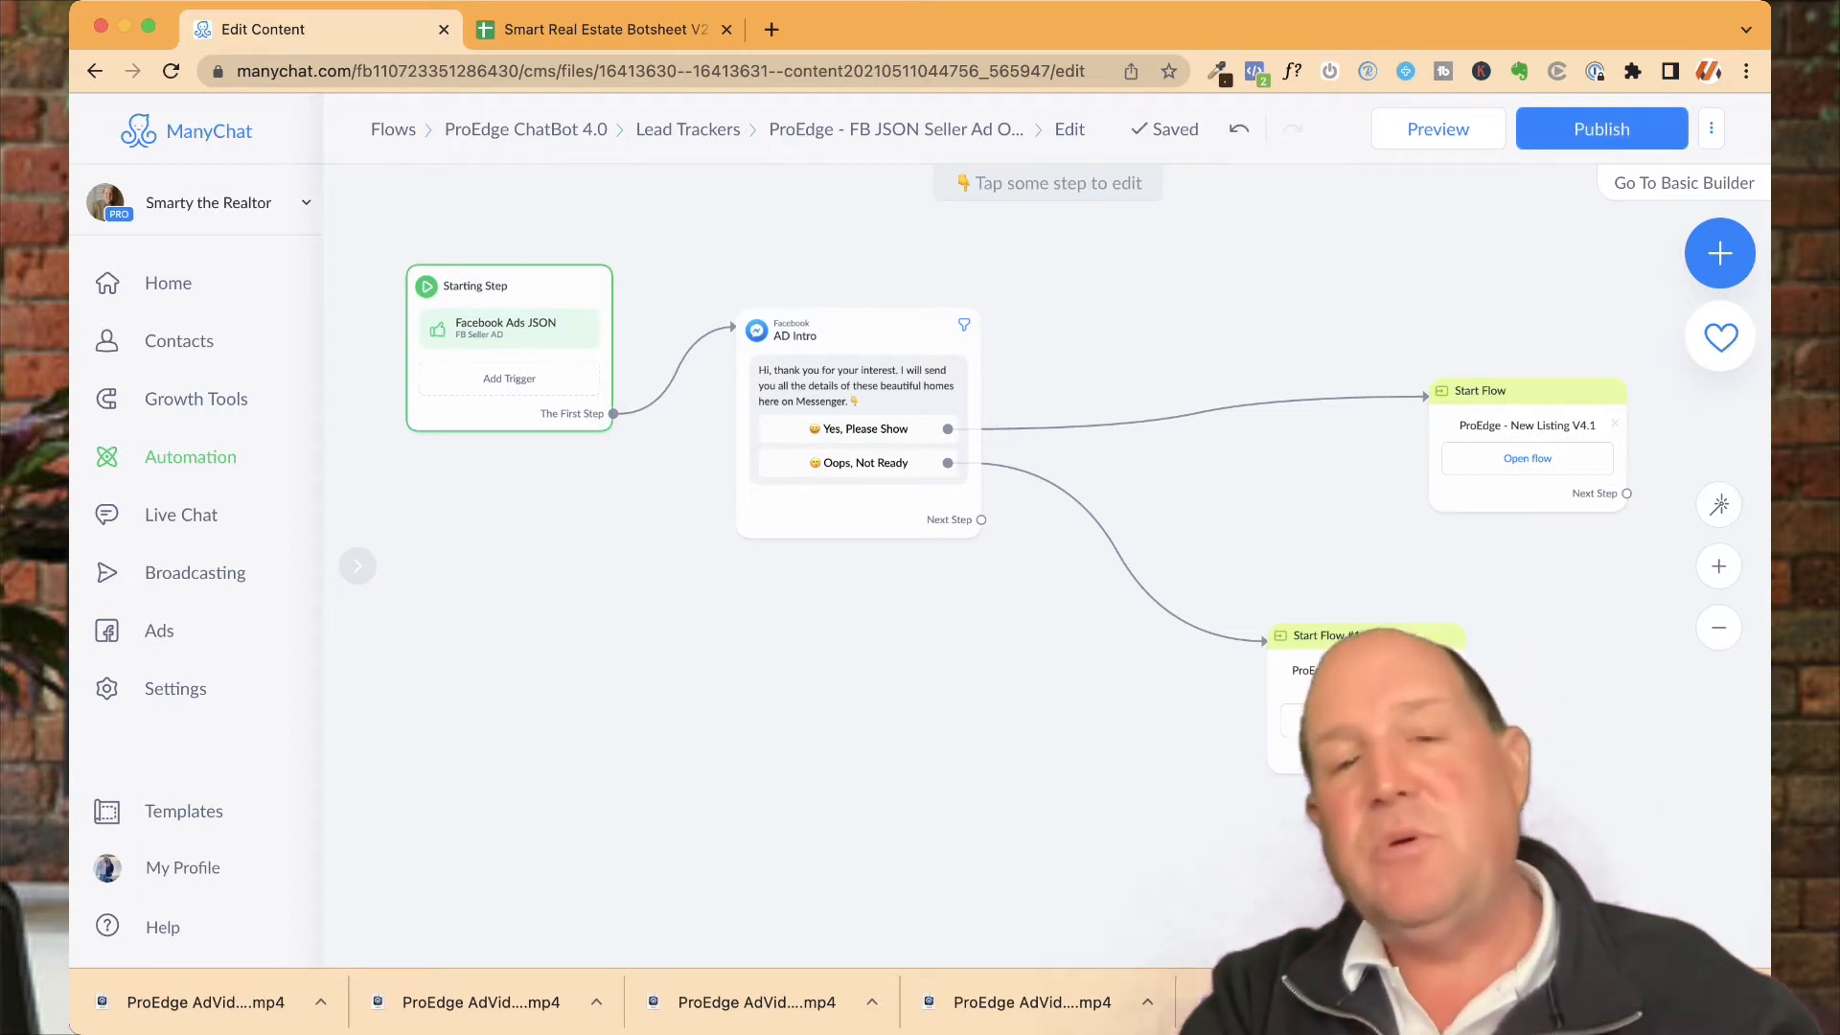
Add another Facebook Ads JSON trigger to the Starting Step and view its JSON code
{"action": "left_click", "coordinate": [517, 337]}
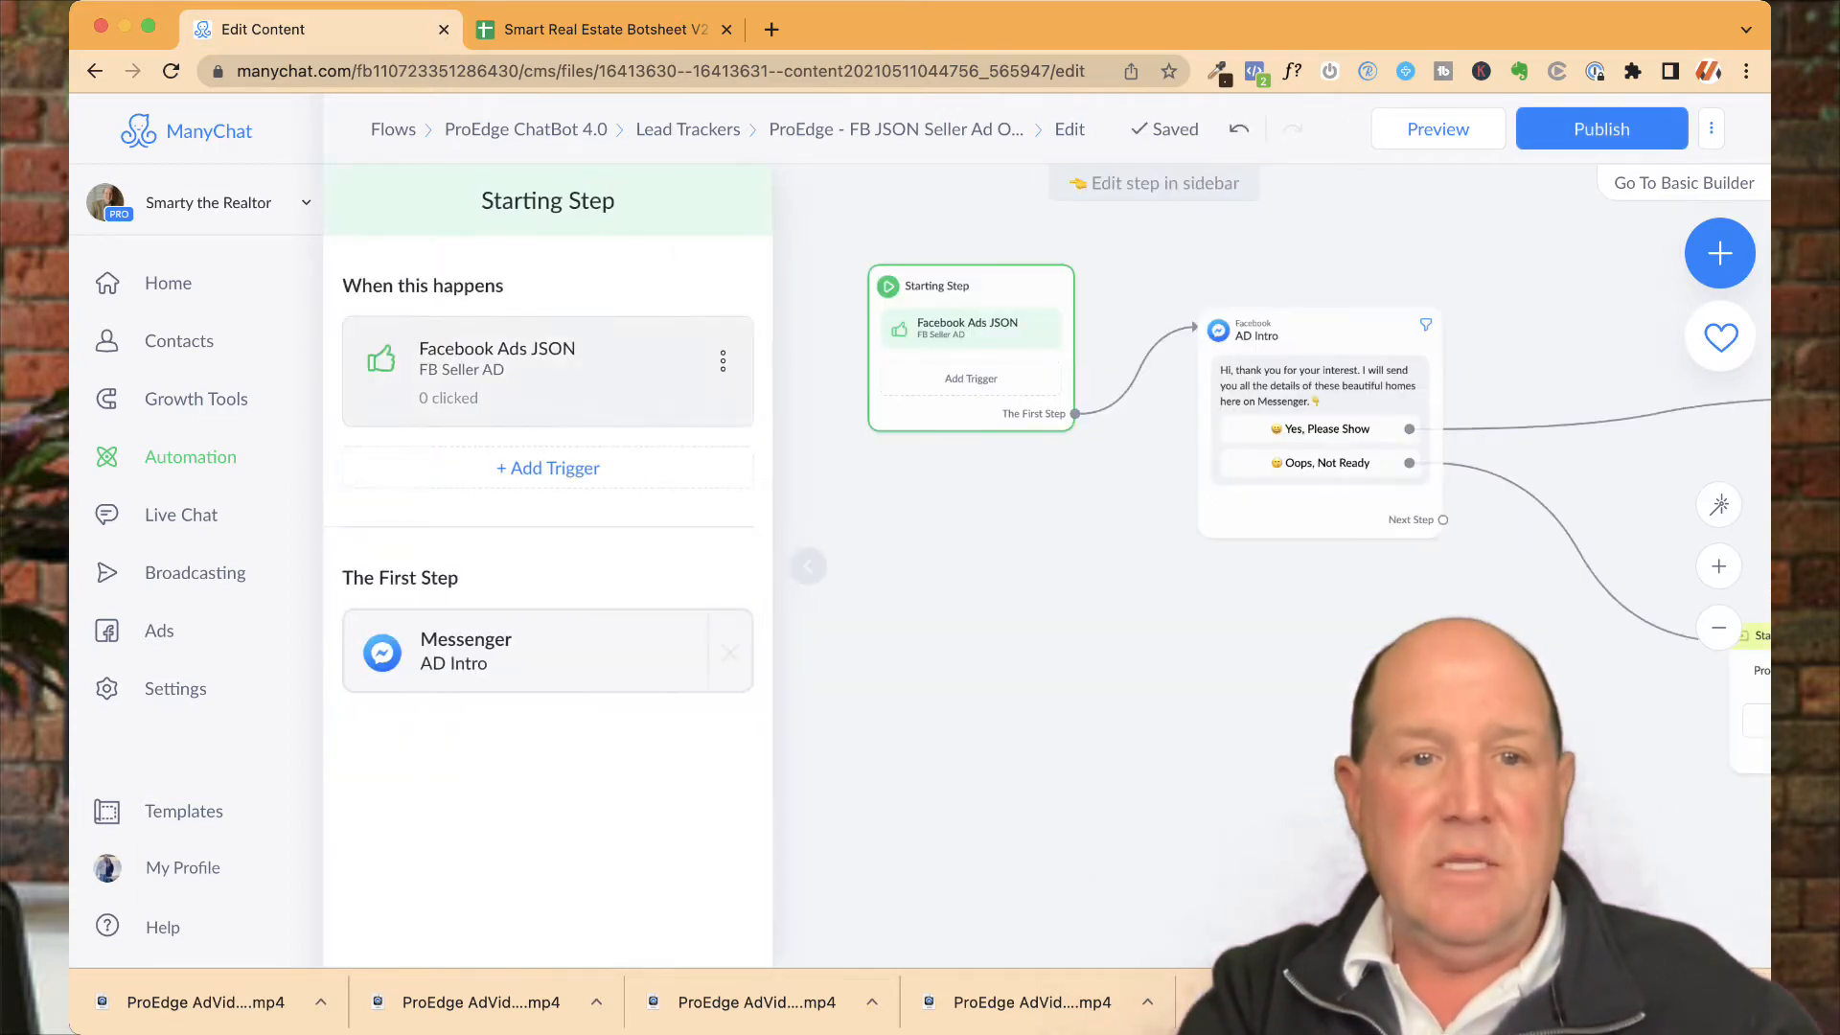
{"action": "left_click", "coordinate": [548, 468]}
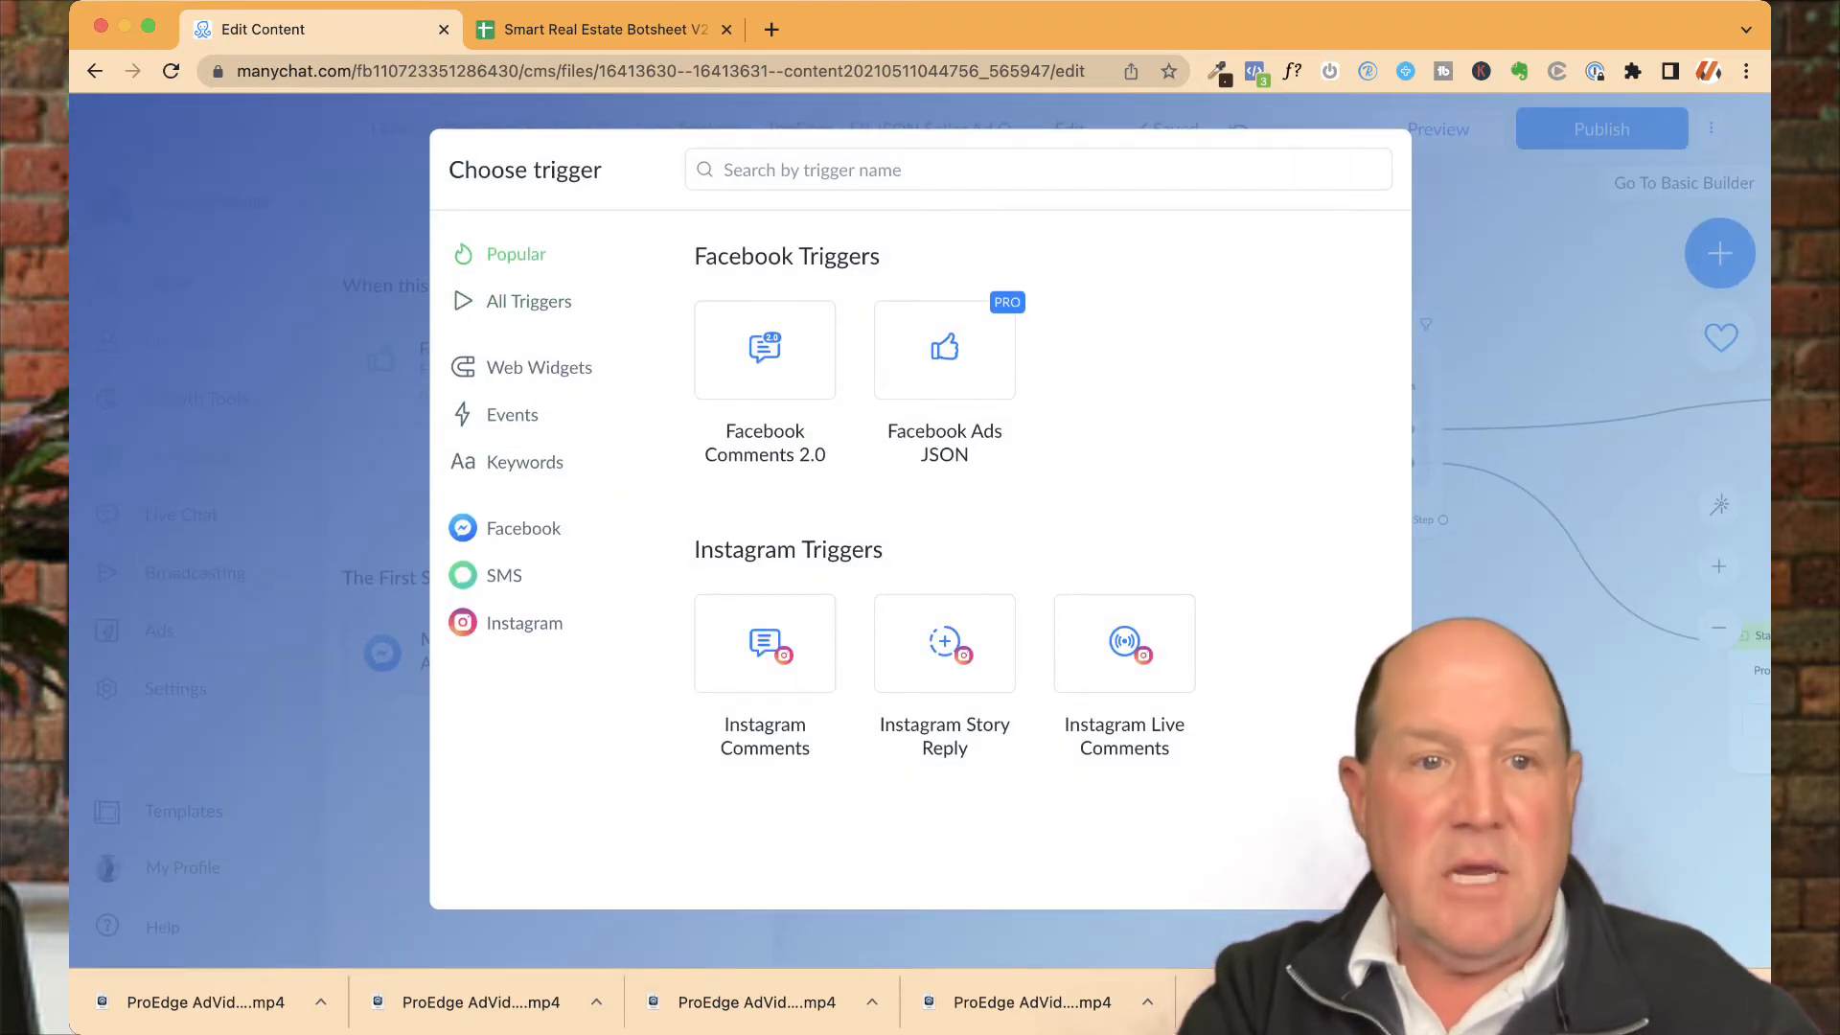
{"action": "left_click", "coordinate": [528, 301]}
{"action": "scroll", "coordinate": [786, 532], "scroll_direction": "down", "scroll_amount": 7}
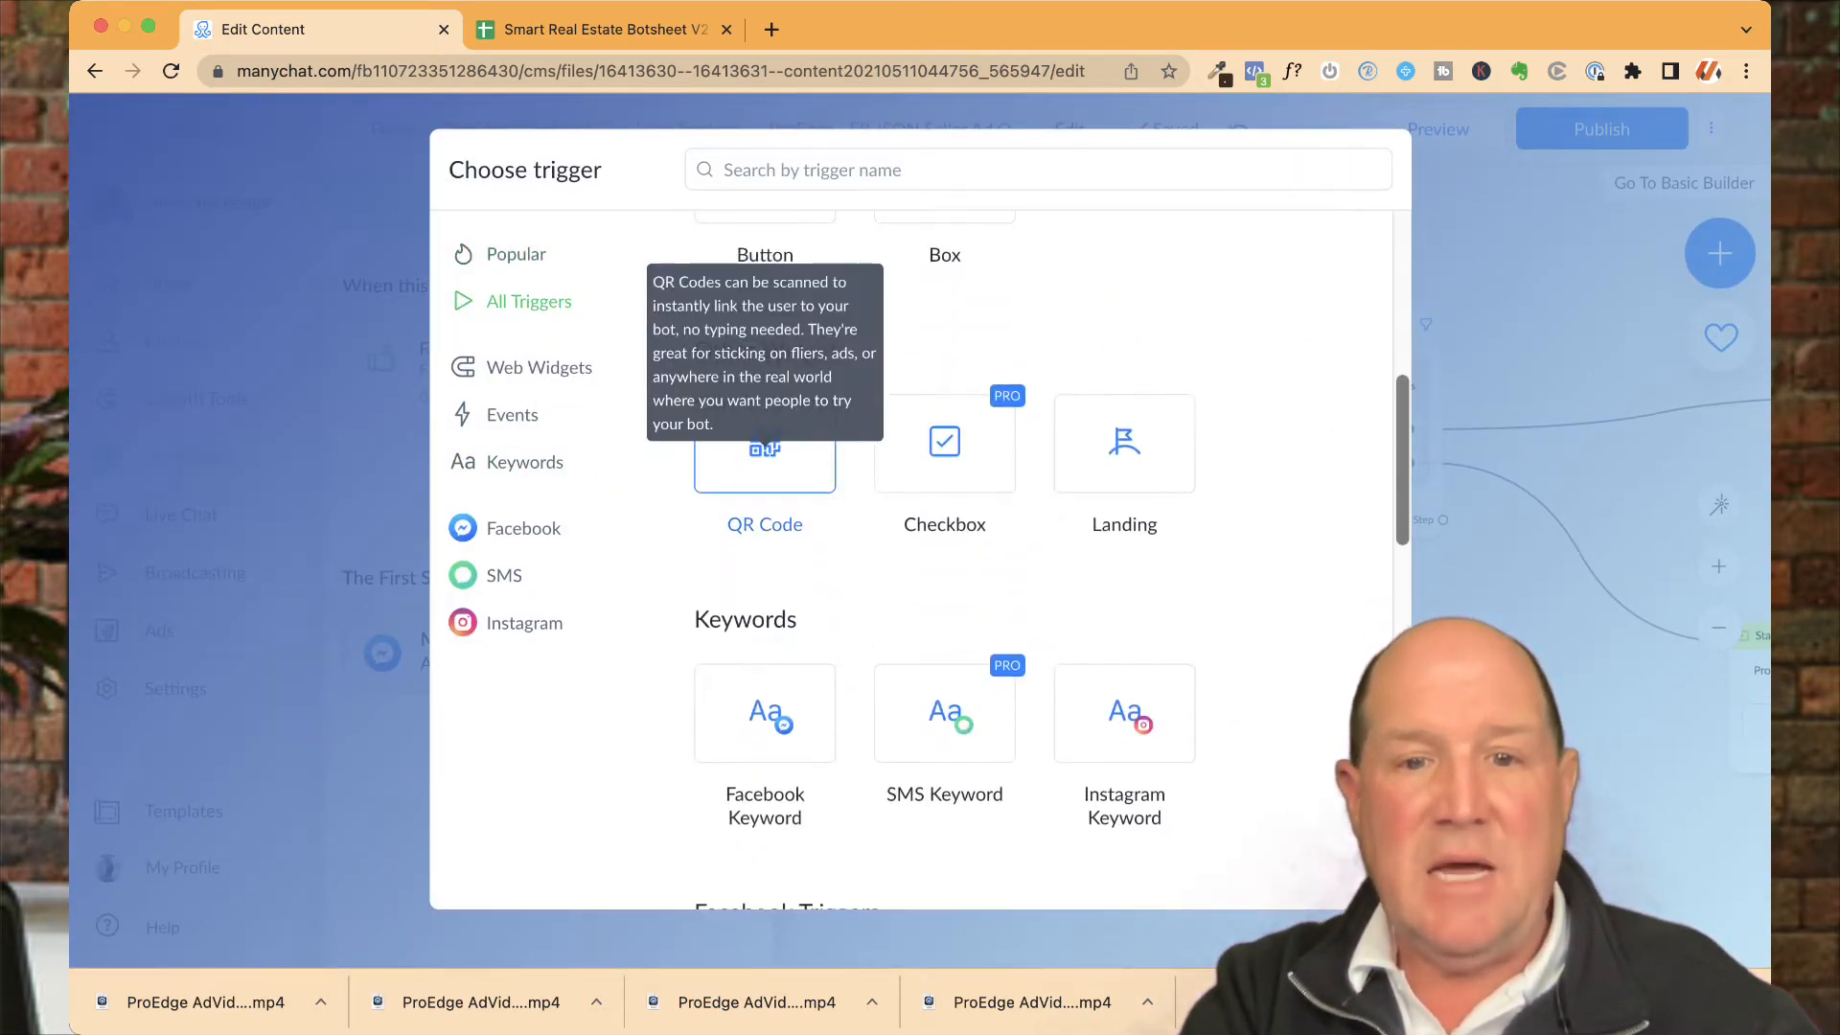
{"action": "scroll", "coordinate": [944, 555], "scroll_direction": "down", "scroll_amount": 4}
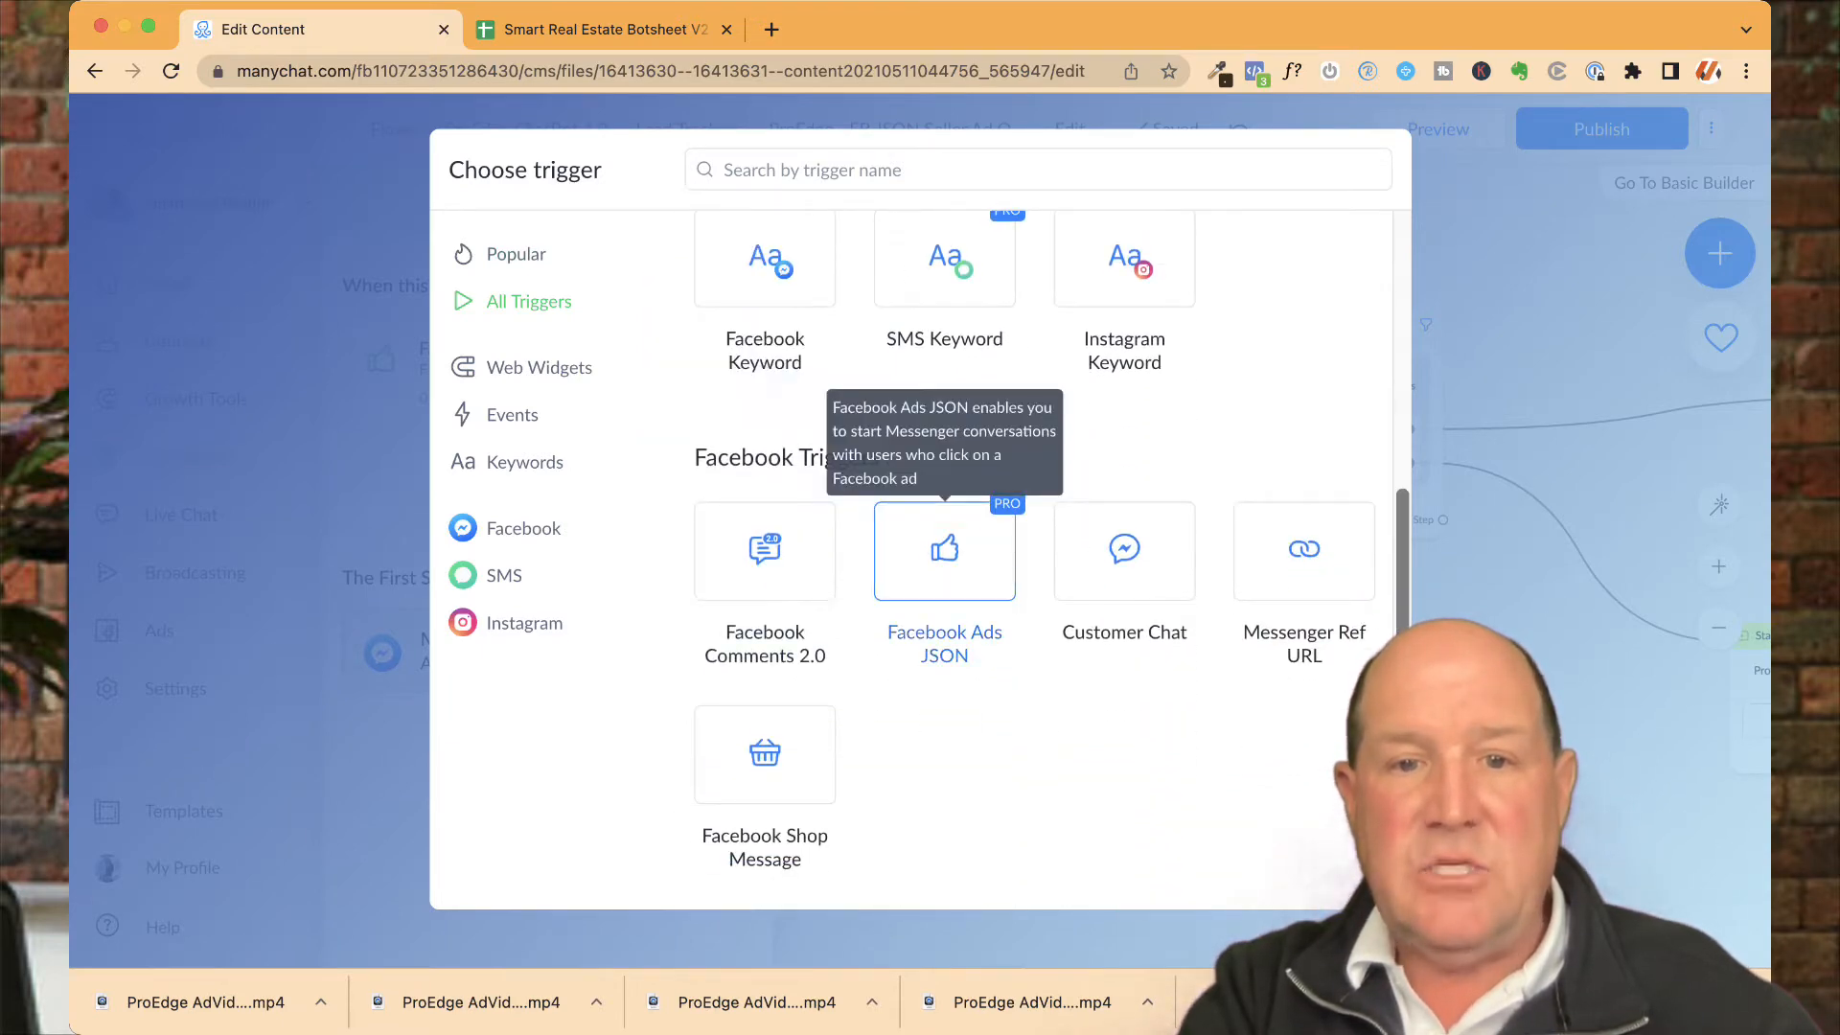
{"action": "left_click", "coordinate": [944, 548]}
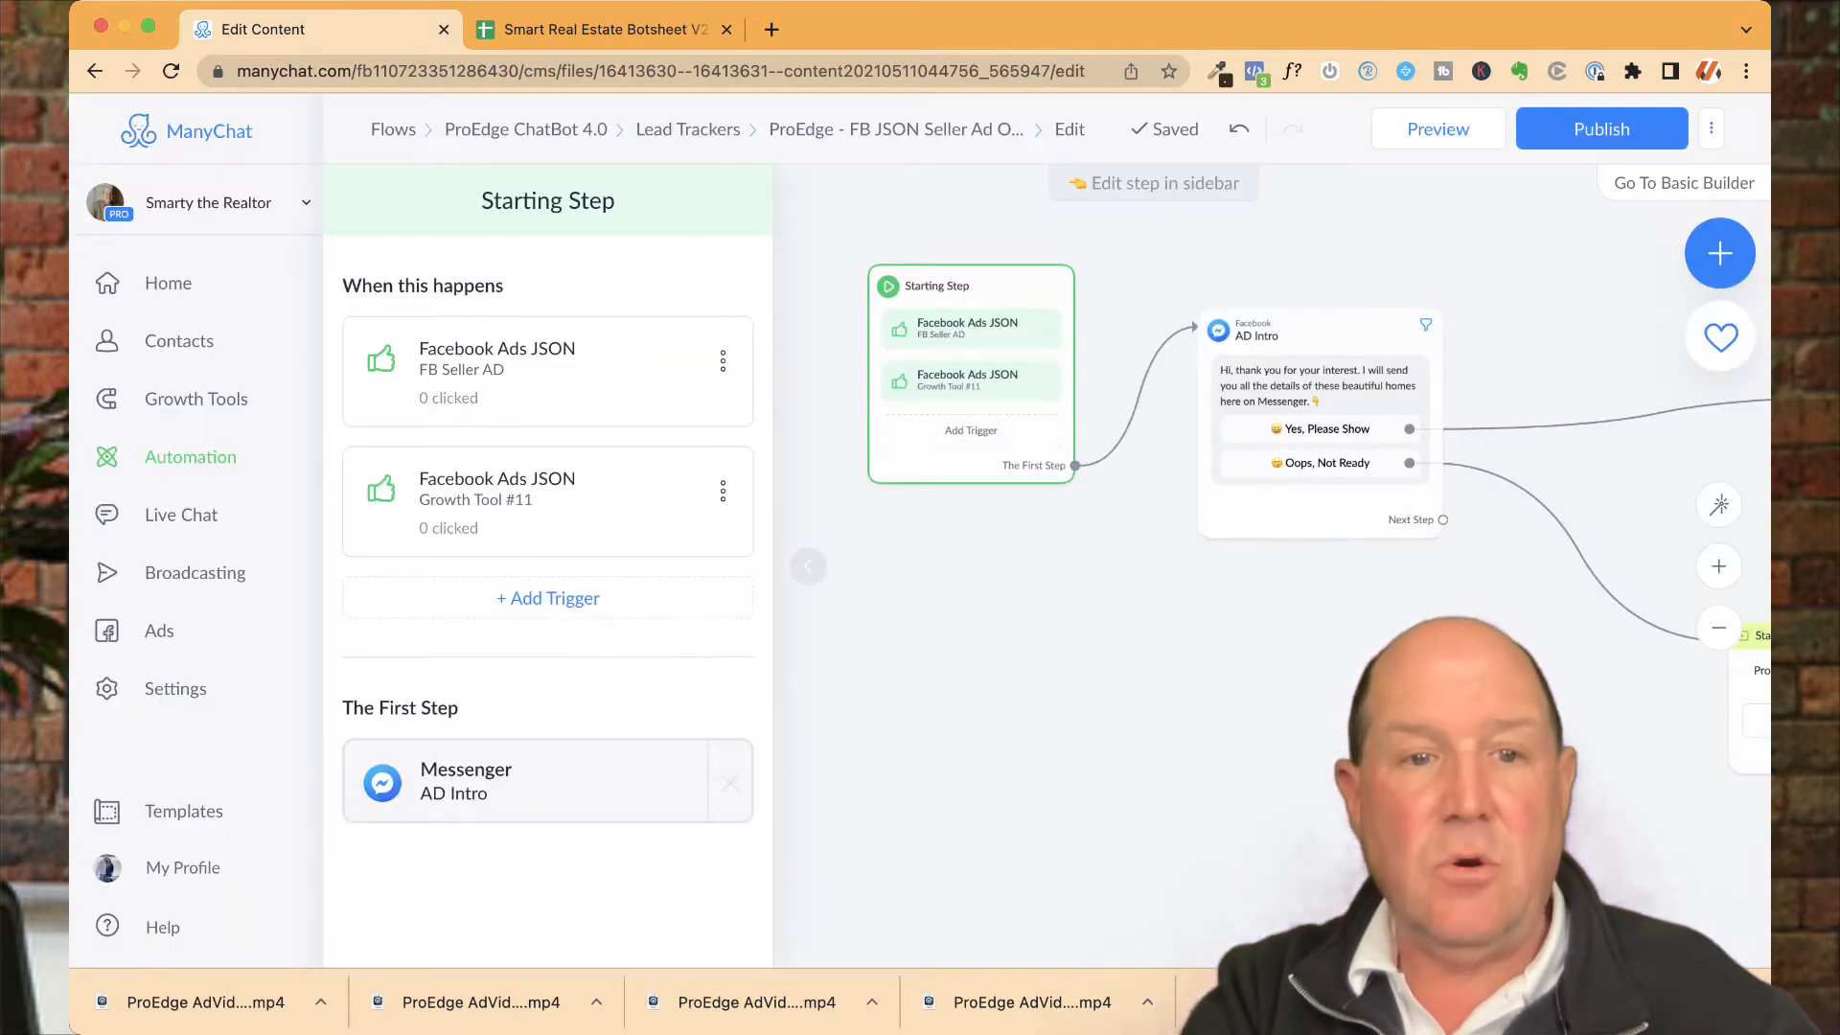
{"action": "scroll", "coordinate": [560, 575], "scroll_direction": "down", "scroll_amount": 8}
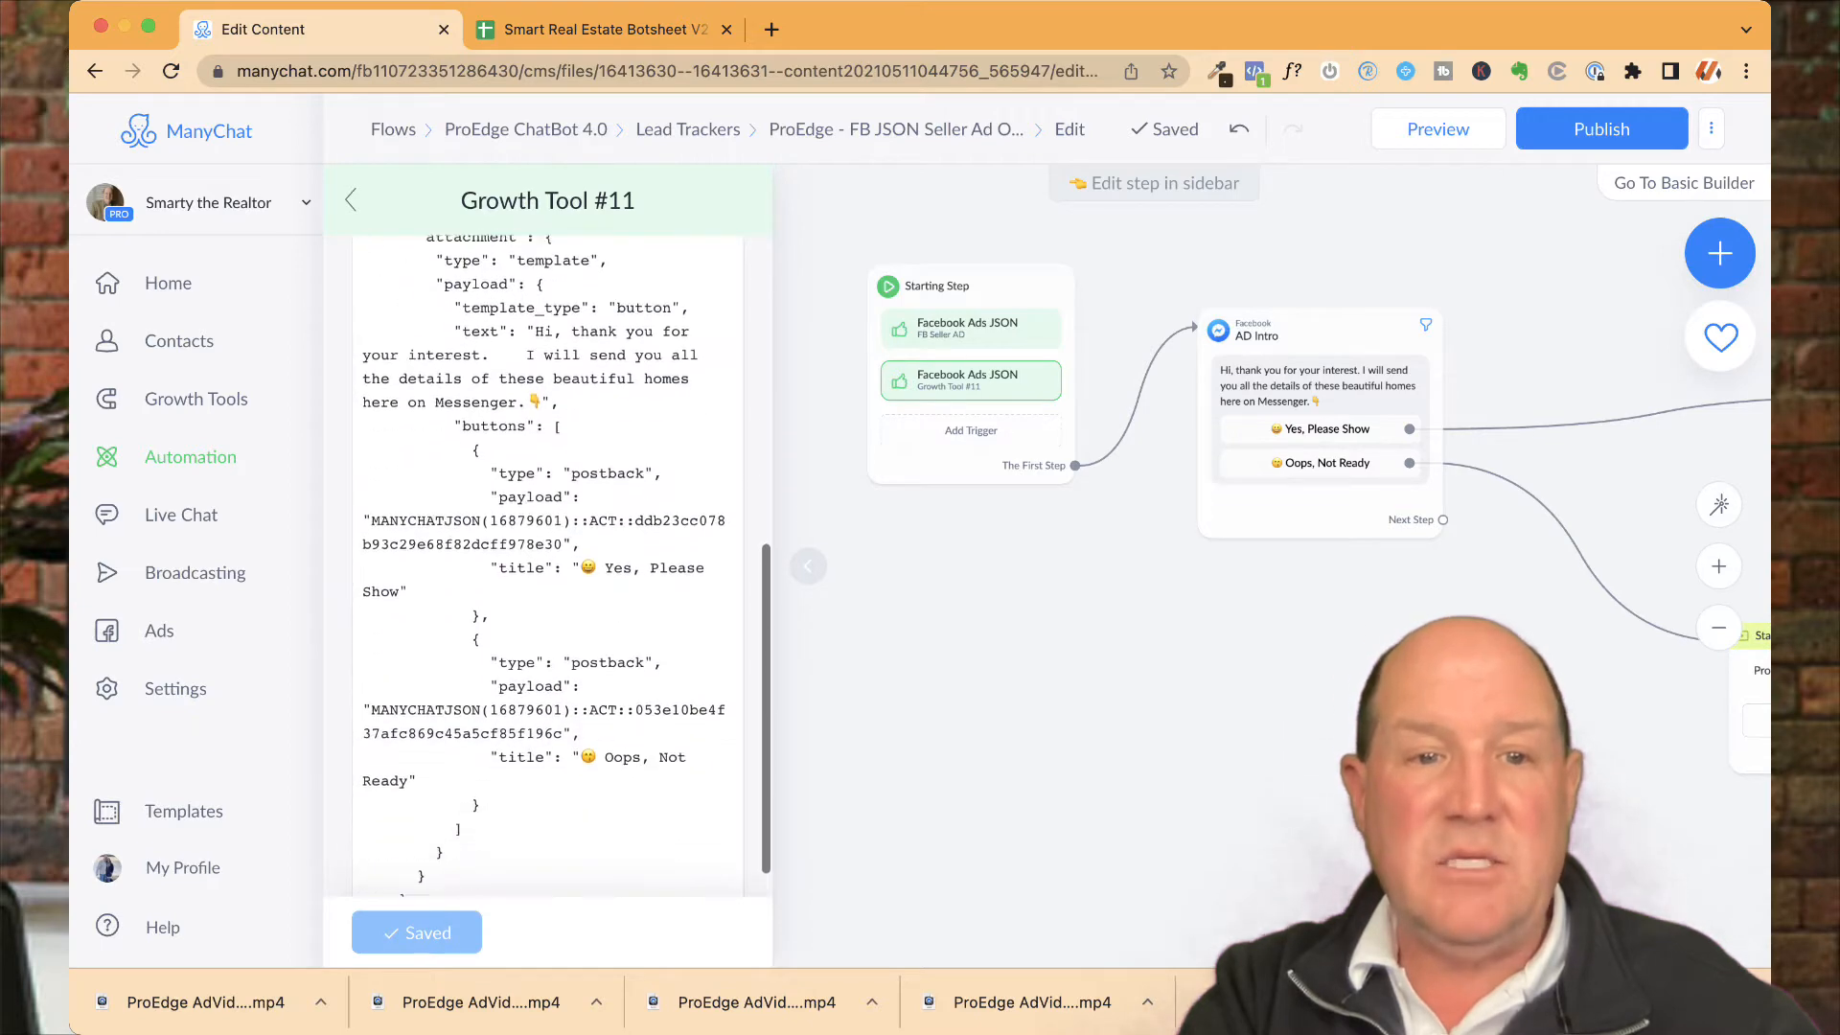
Check the rest of the JSON code, then delete the Growth Tool #11 trigger from the Starting Step
{"action": "scroll", "coordinate": [560, 566], "scroll_direction": "down", "scroll_amount": 1}
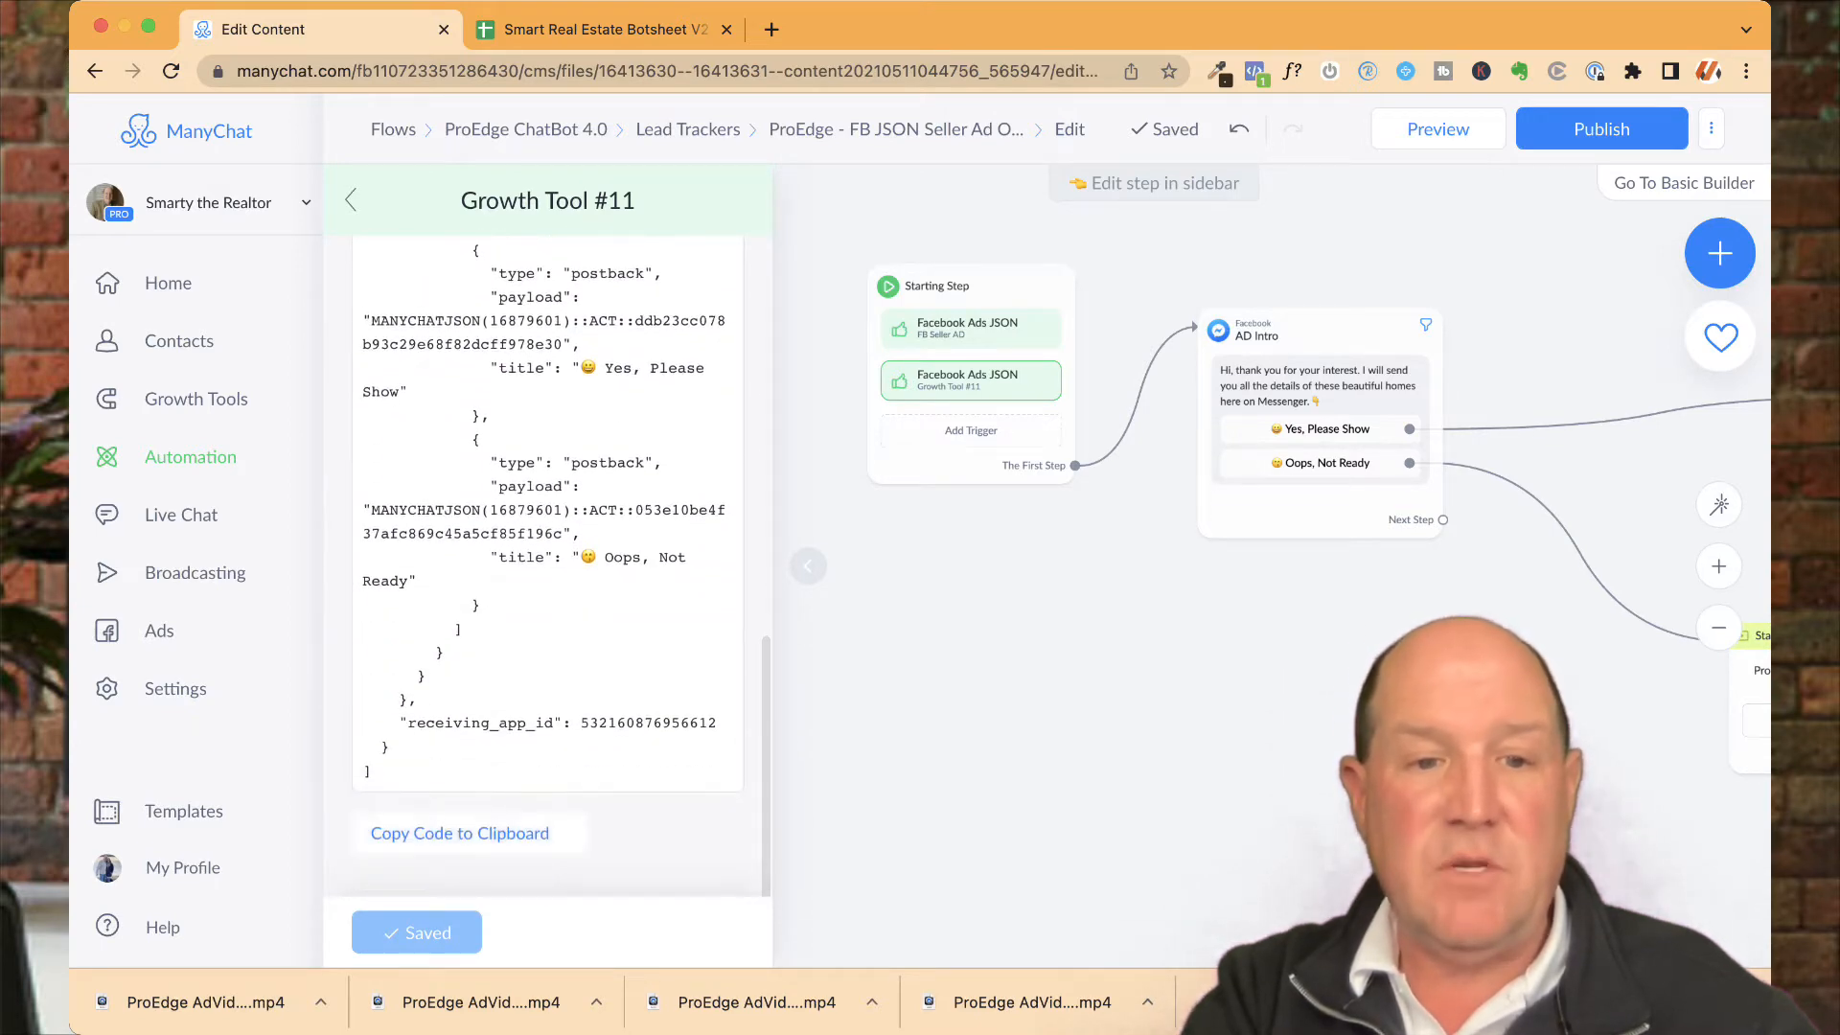
{"action": "scroll", "coordinate": [560, 566], "scroll_direction": "up", "scroll_amount": 10}
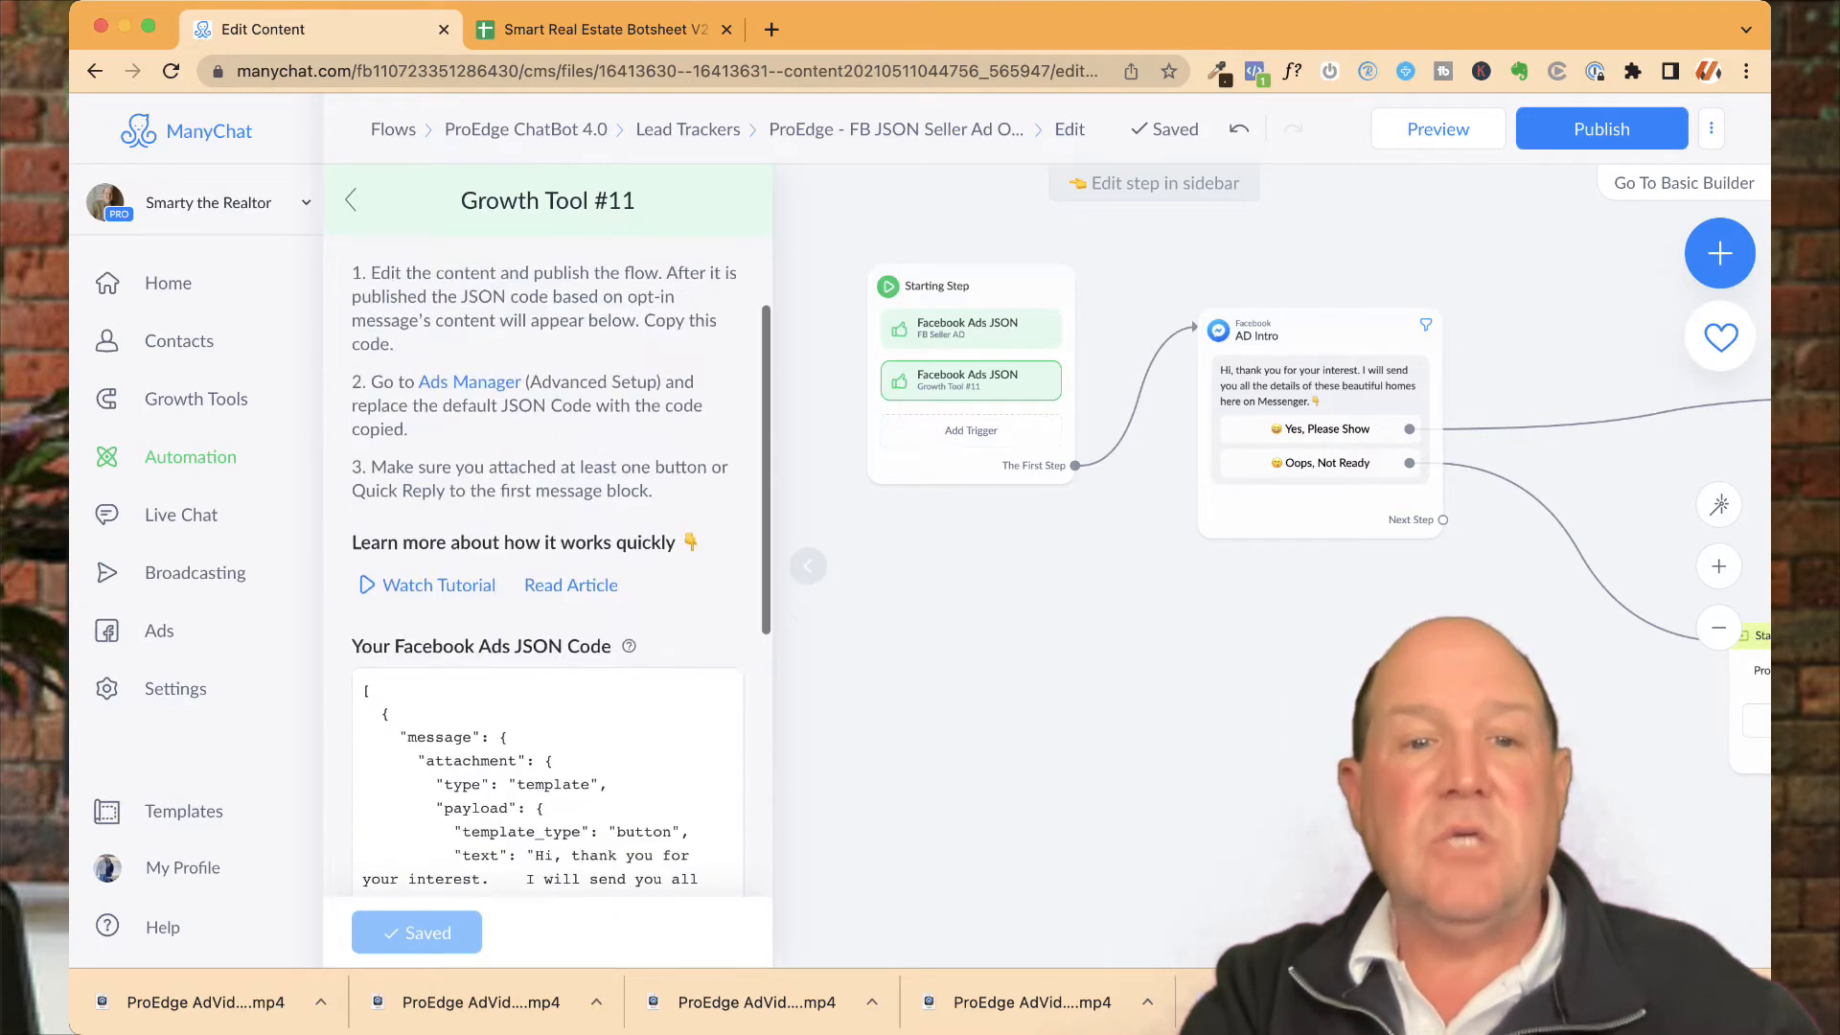
{"action": "left_click", "coordinate": [351, 199]}
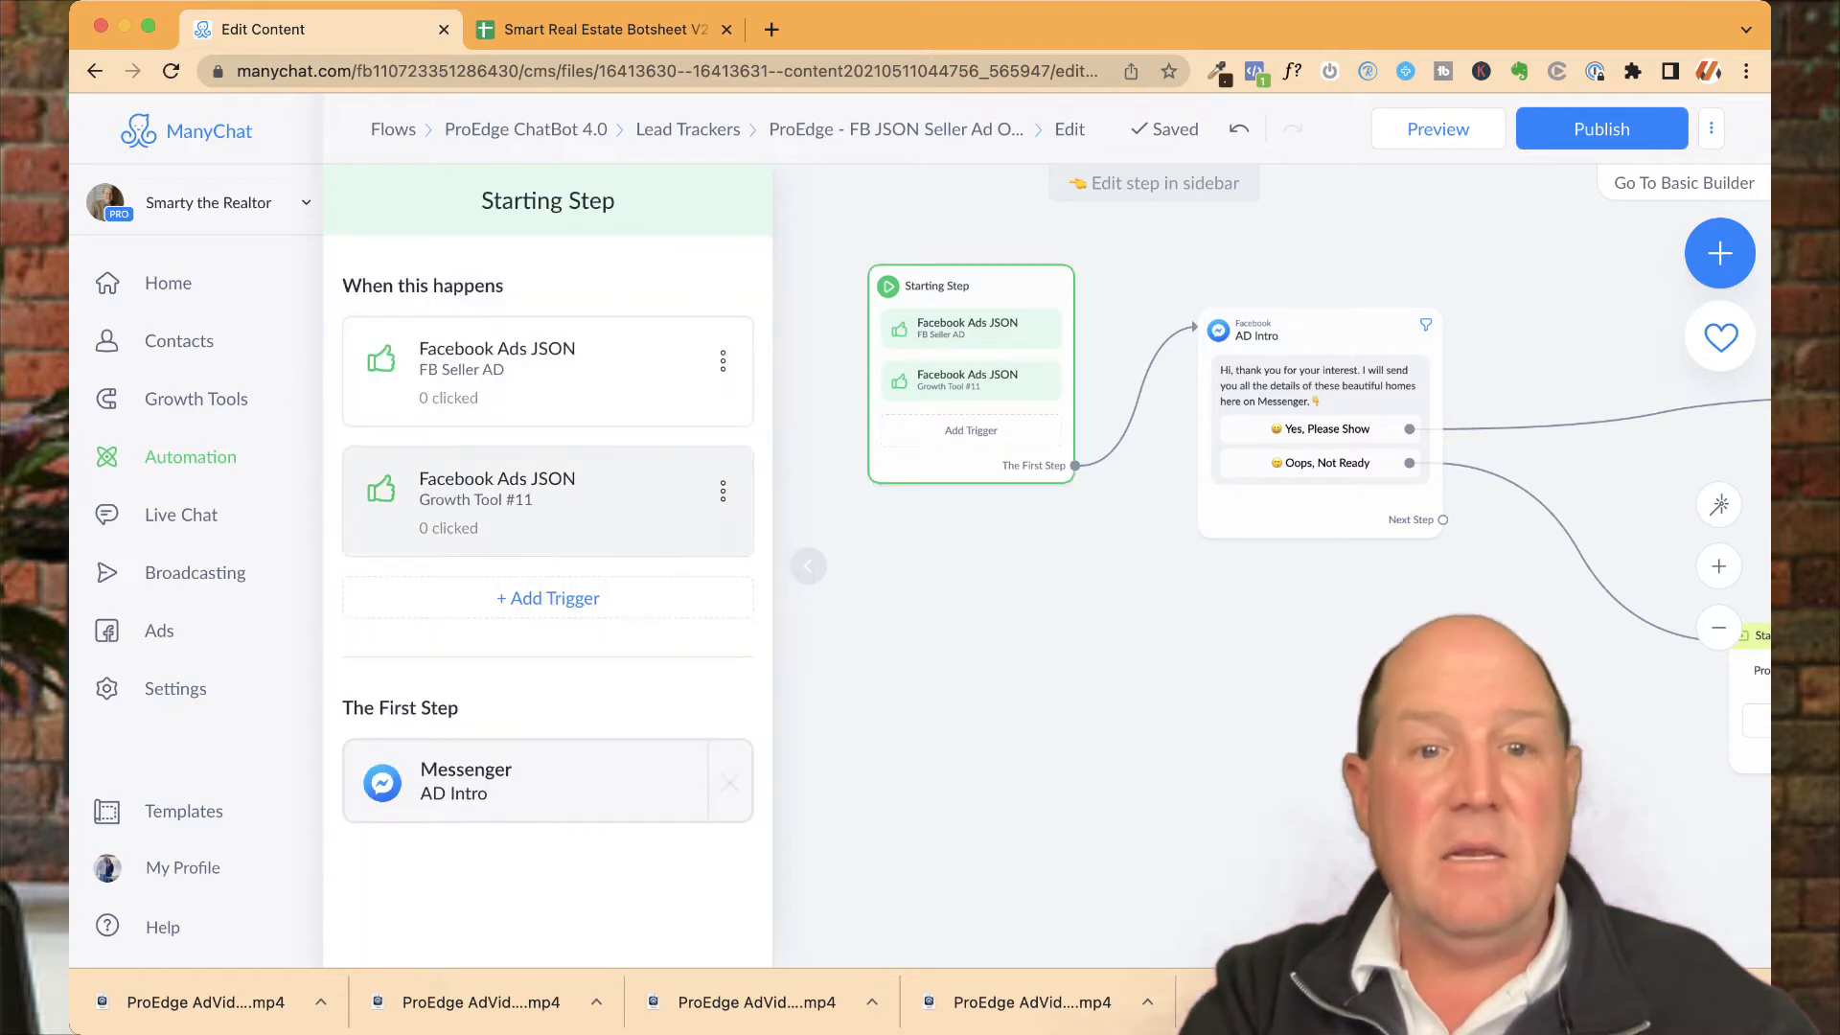
{"action": "left_click", "coordinate": [723, 492]}
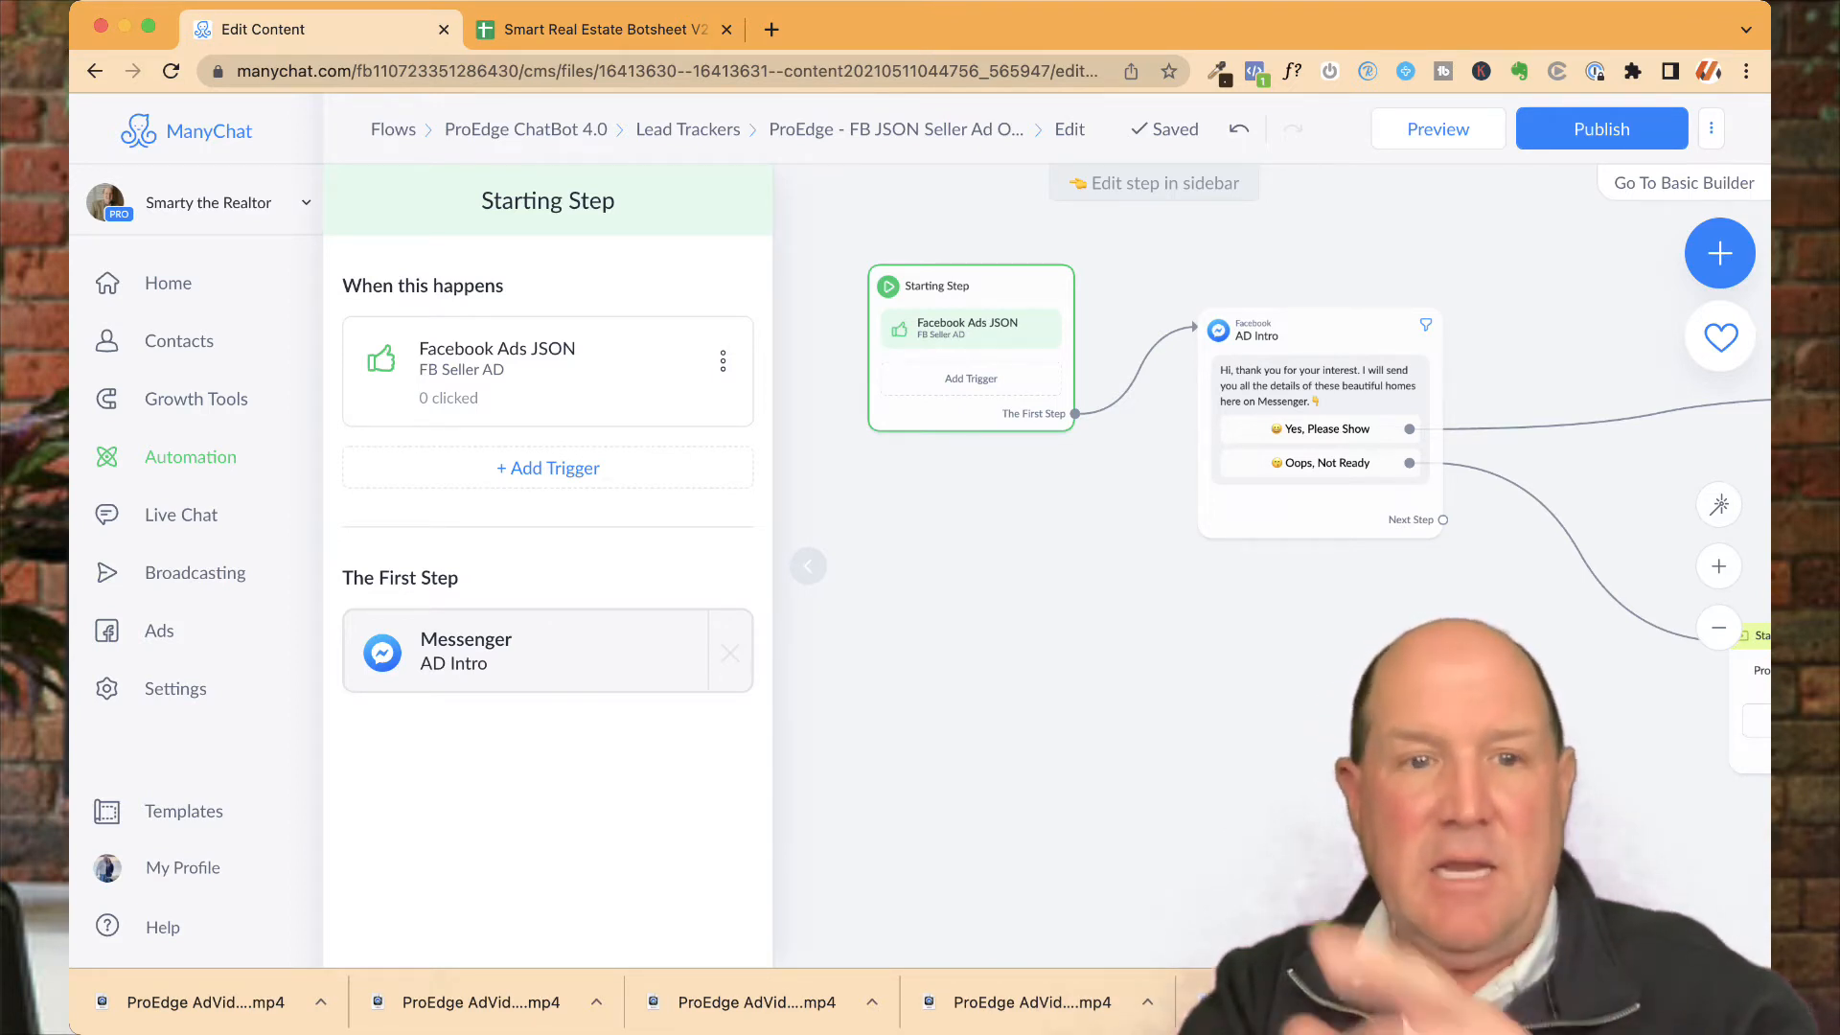
Publish the seller ad opt-in flow with only the FB Seller AD trigger on the Starting Step
{"action": "scroll", "coordinate": [1116, 556], "scroll_direction": "down", "scroll_amount": 3}
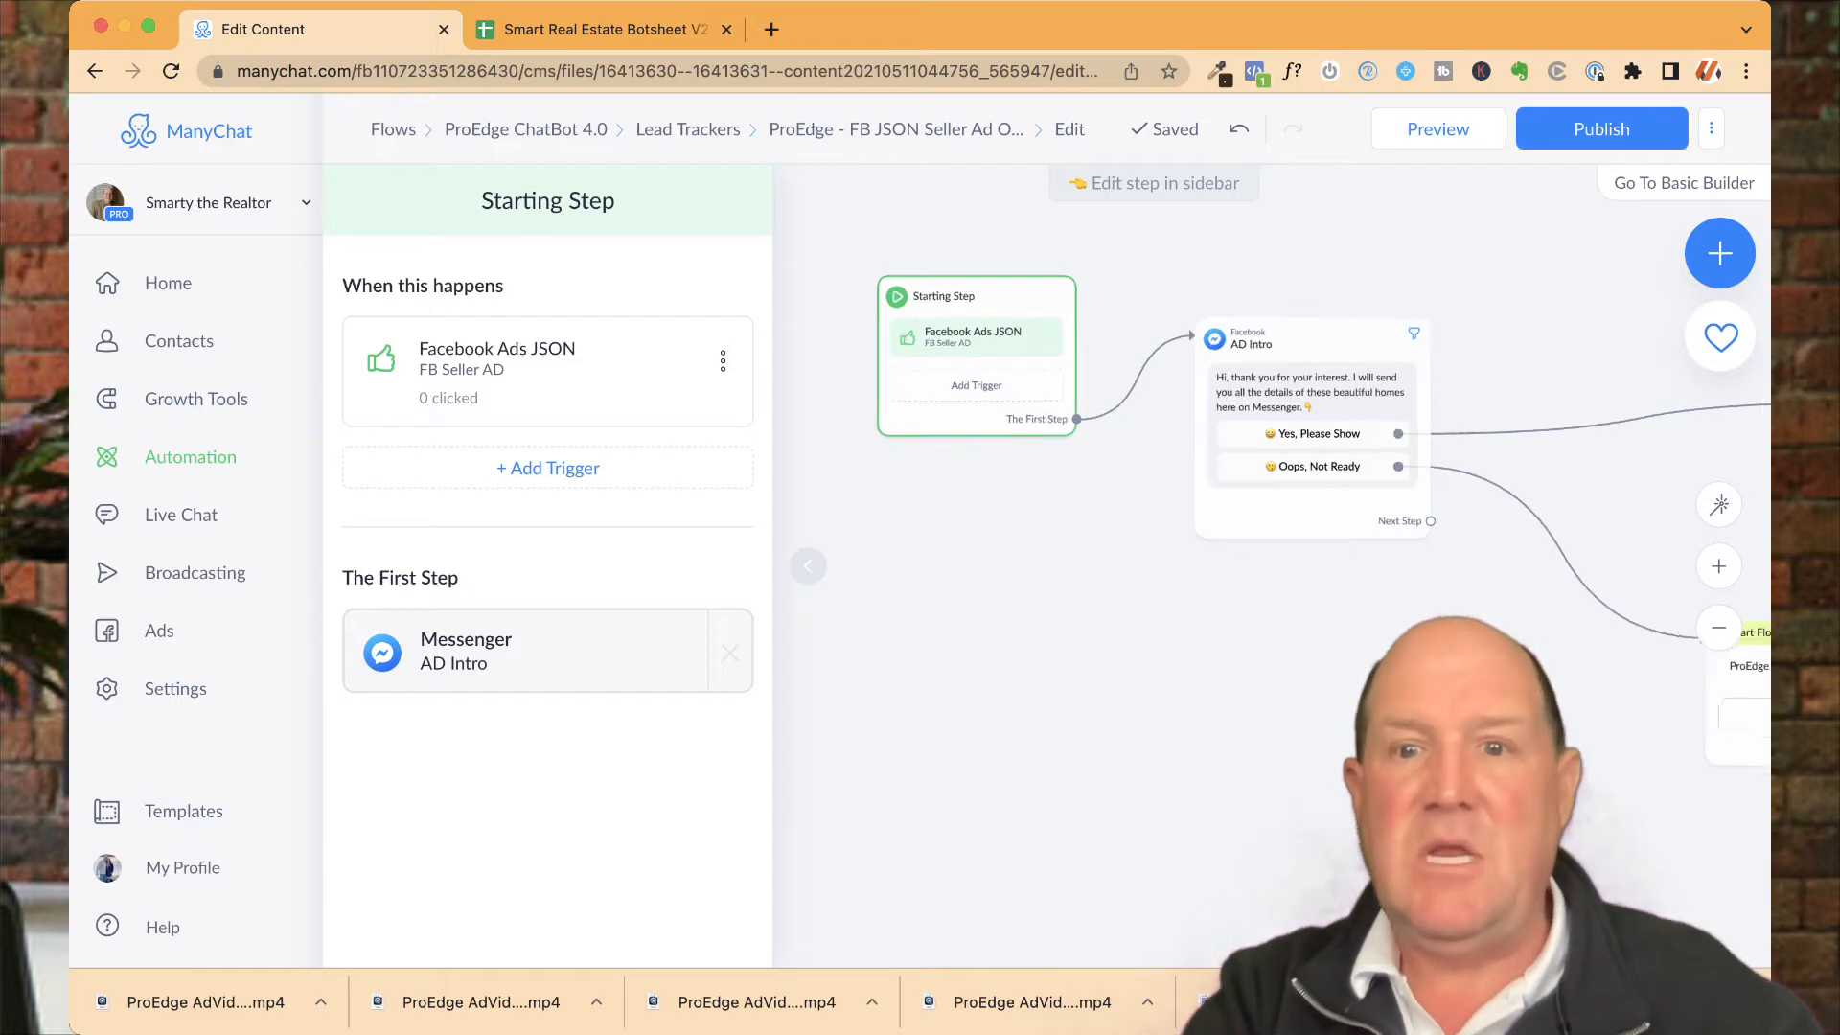
{"action": "left_click_drag", "start_coordinate": [1116, 556], "coordinate": [965, 560]}
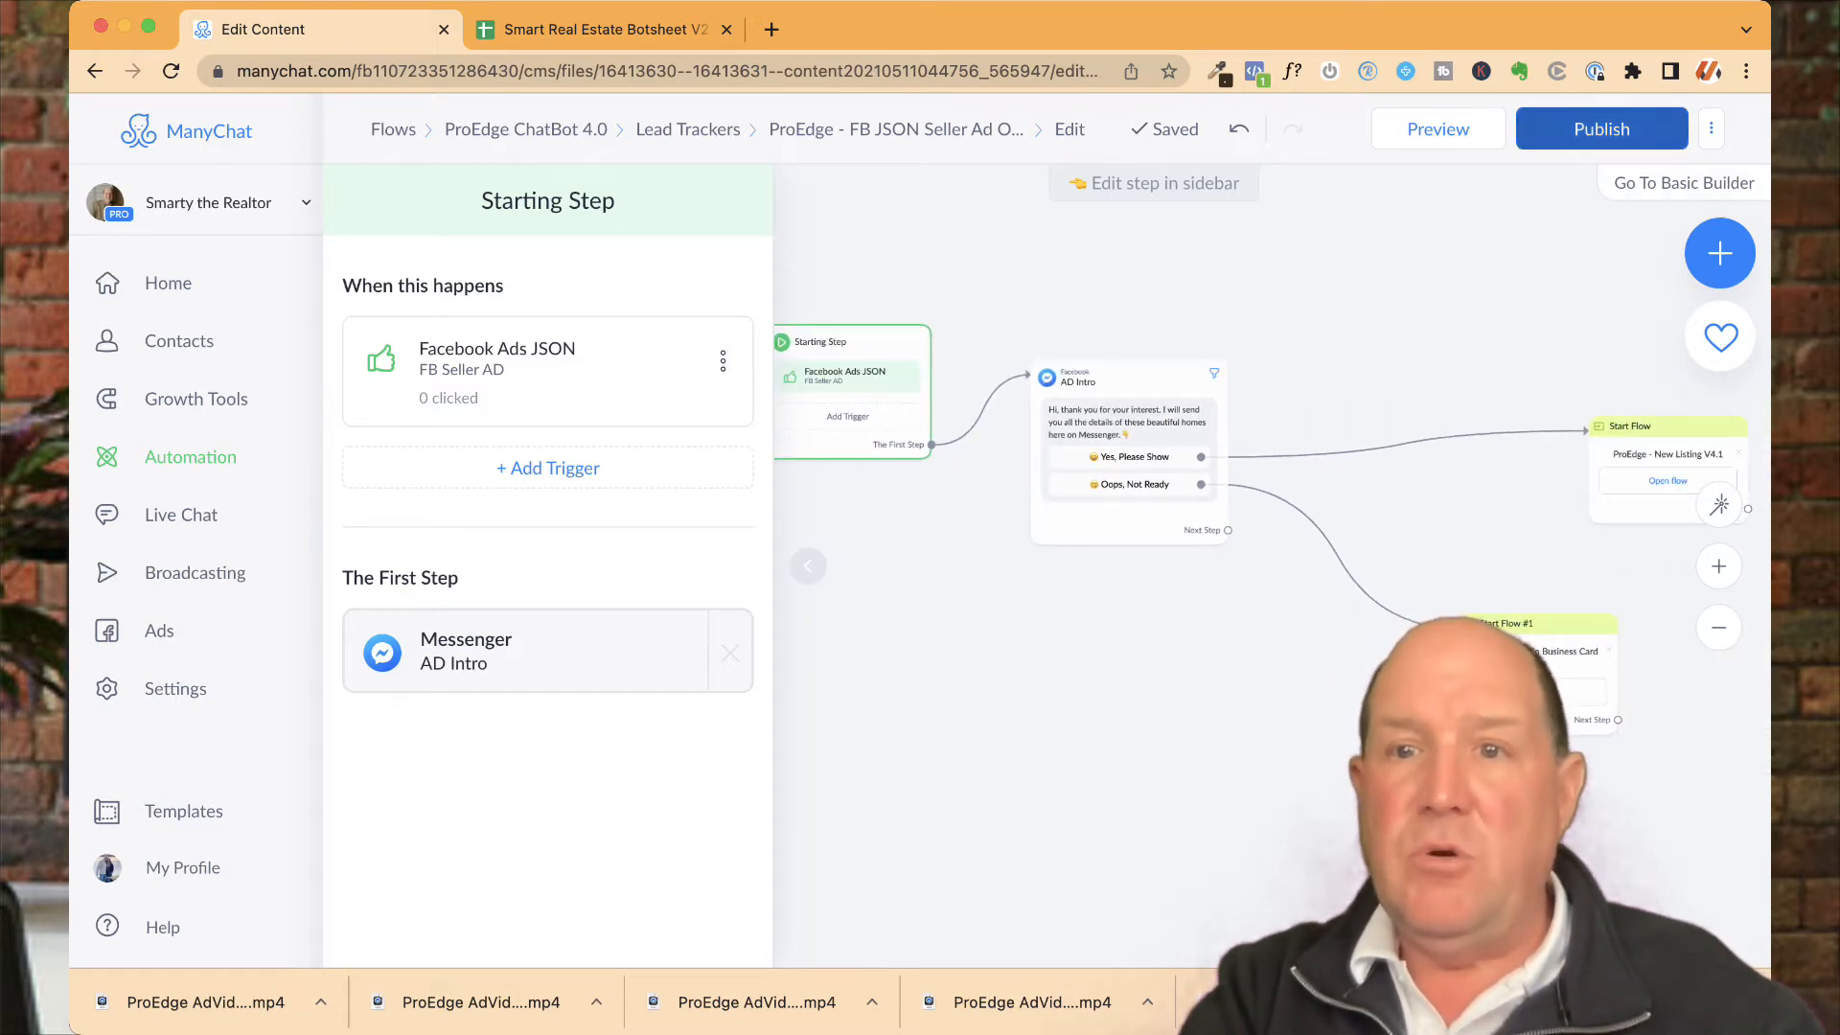
{"action": "left_click", "coordinate": [1602, 129]}
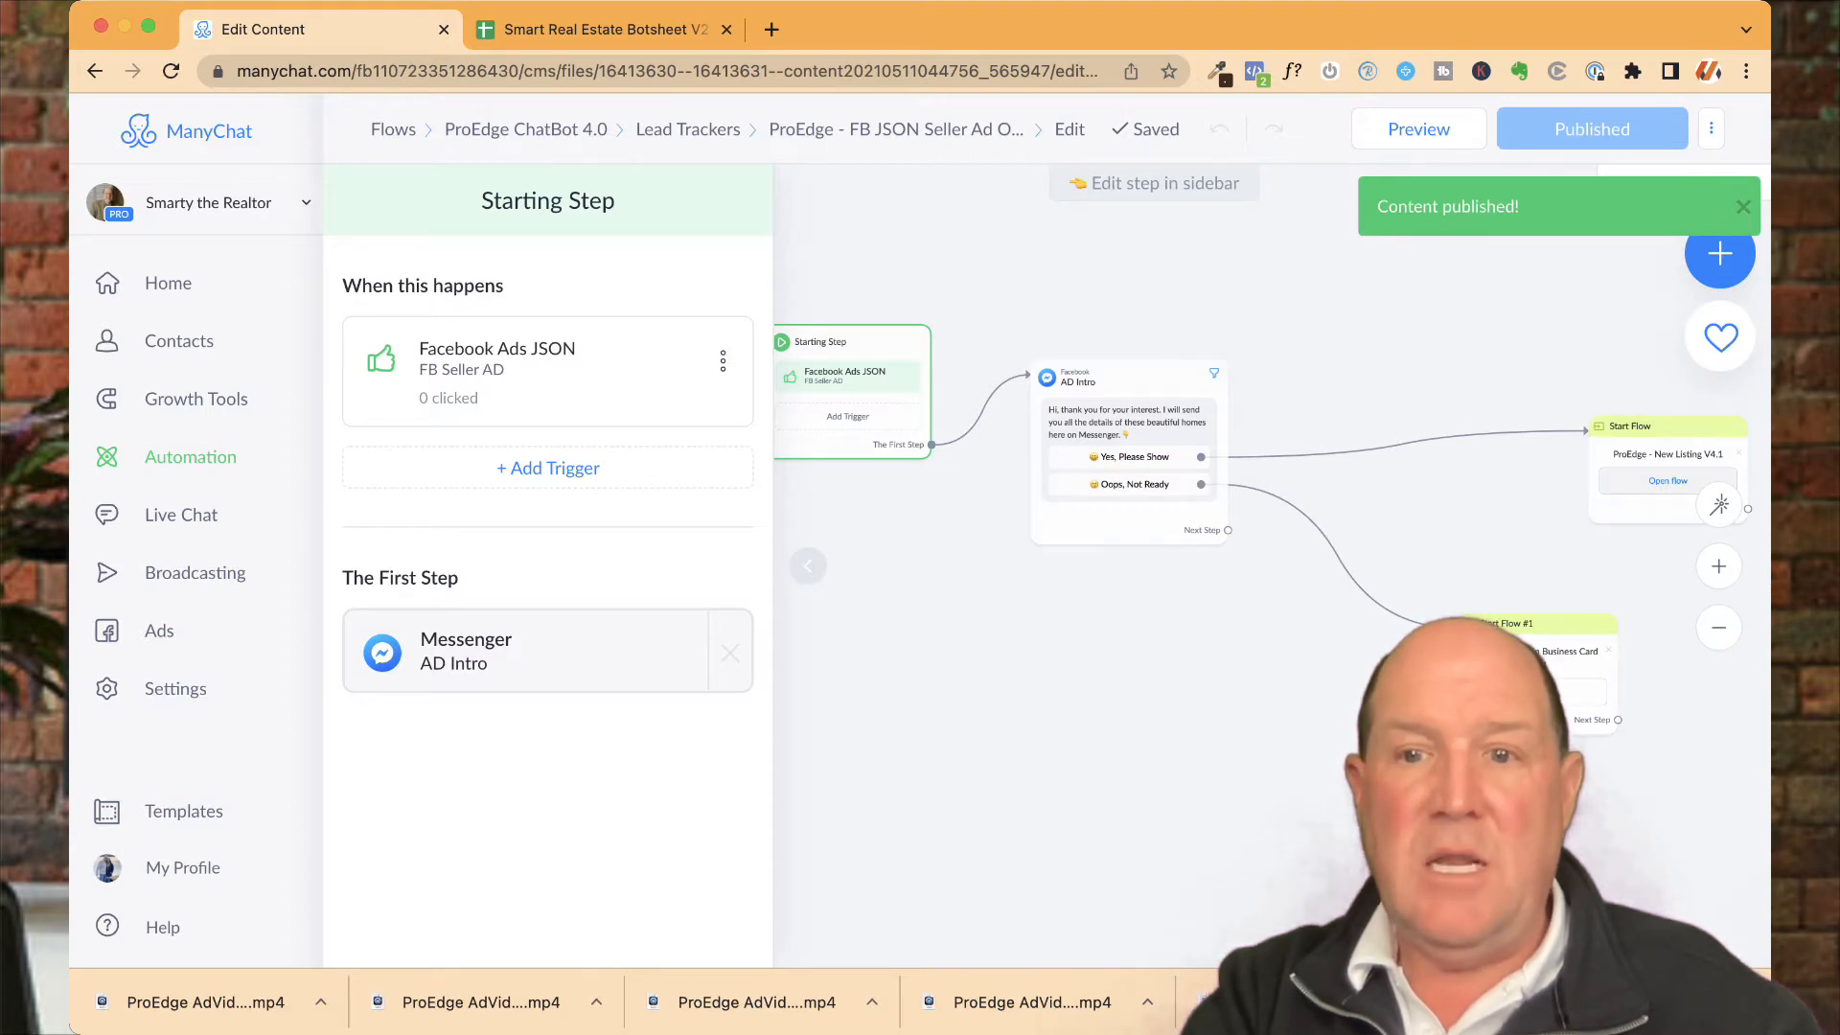
Open the linked ProEdge - New Listing V4.1 flow and examine the triggers in its Starting Step
{"action": "left_click", "coordinate": [1668, 481]}
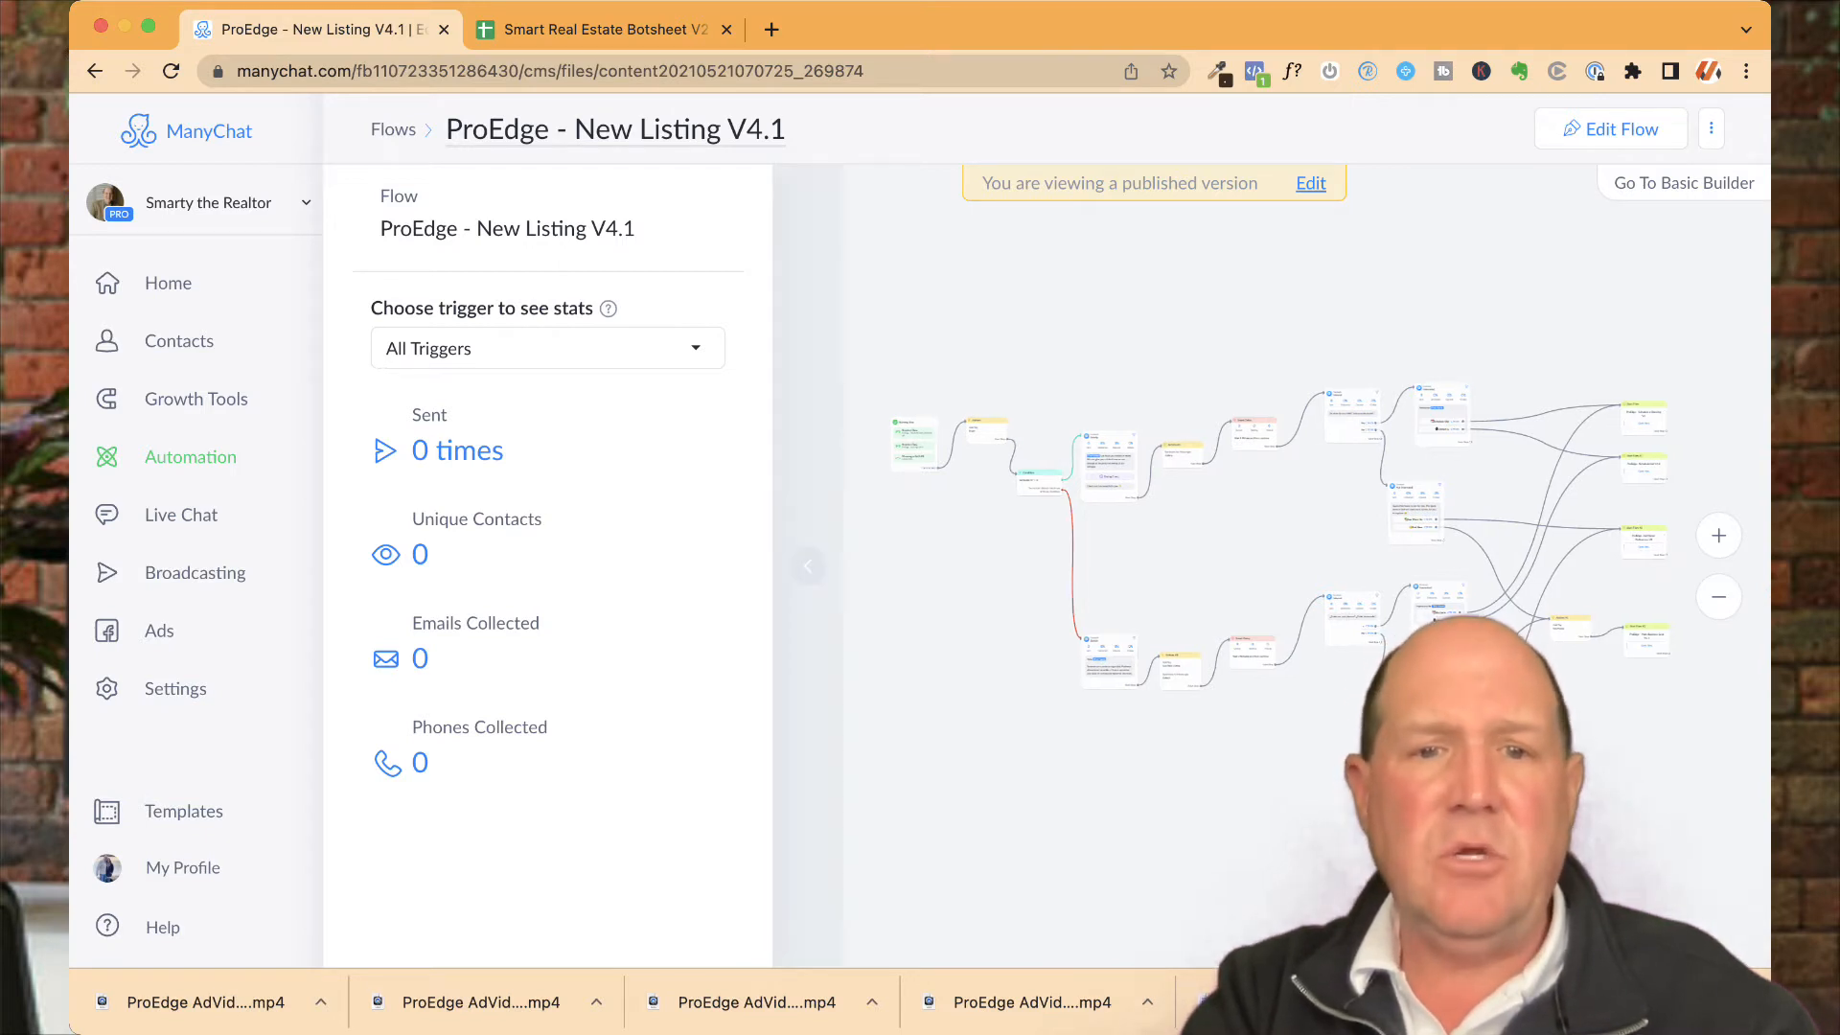
{"action": "left_click", "coordinate": [808, 566]}
{"action": "left_click_drag", "start_coordinate": [867, 569], "coordinate": [532, 555]}
{"action": "scroll", "coordinate": [606, 555], "scroll_direction": "up", "scroll_amount": 5}
{"action": "scroll", "coordinate": [610, 558], "scroll_direction": "down", "scroll_amount": 2}
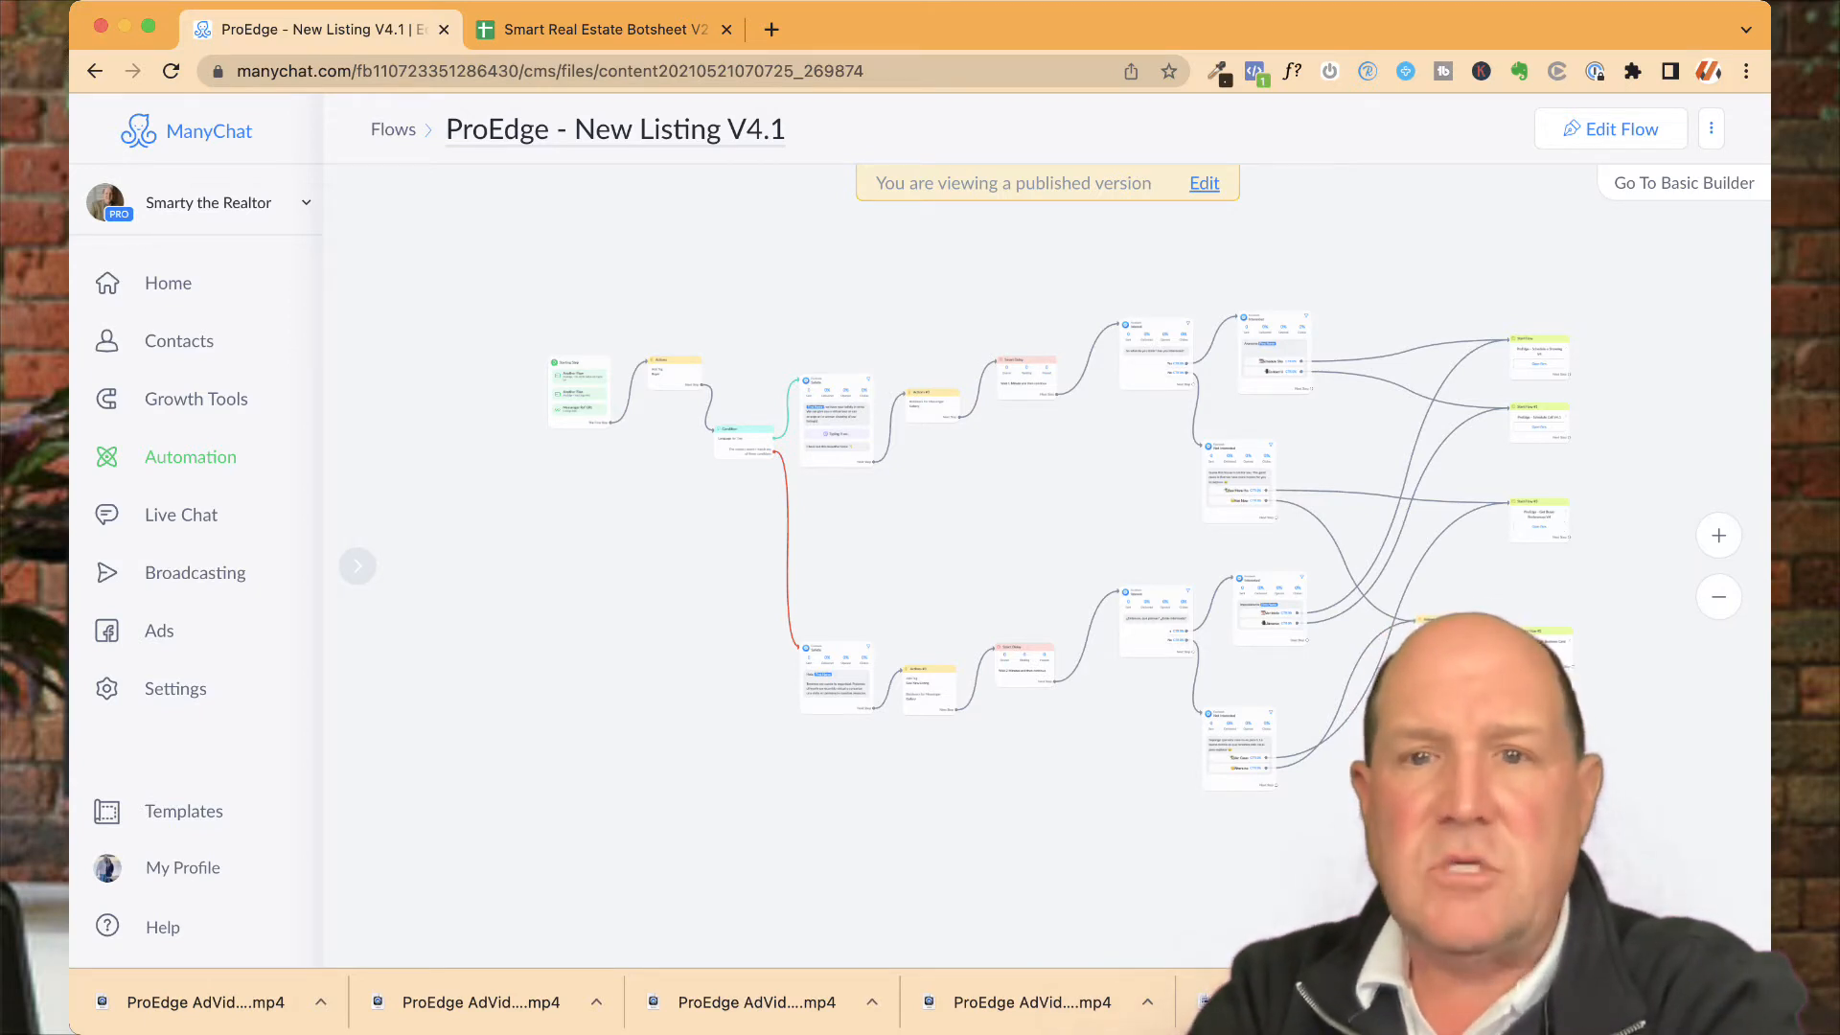
{"action": "scroll", "coordinate": [651, 403], "scroll_direction": "up", "scroll_amount": 10}
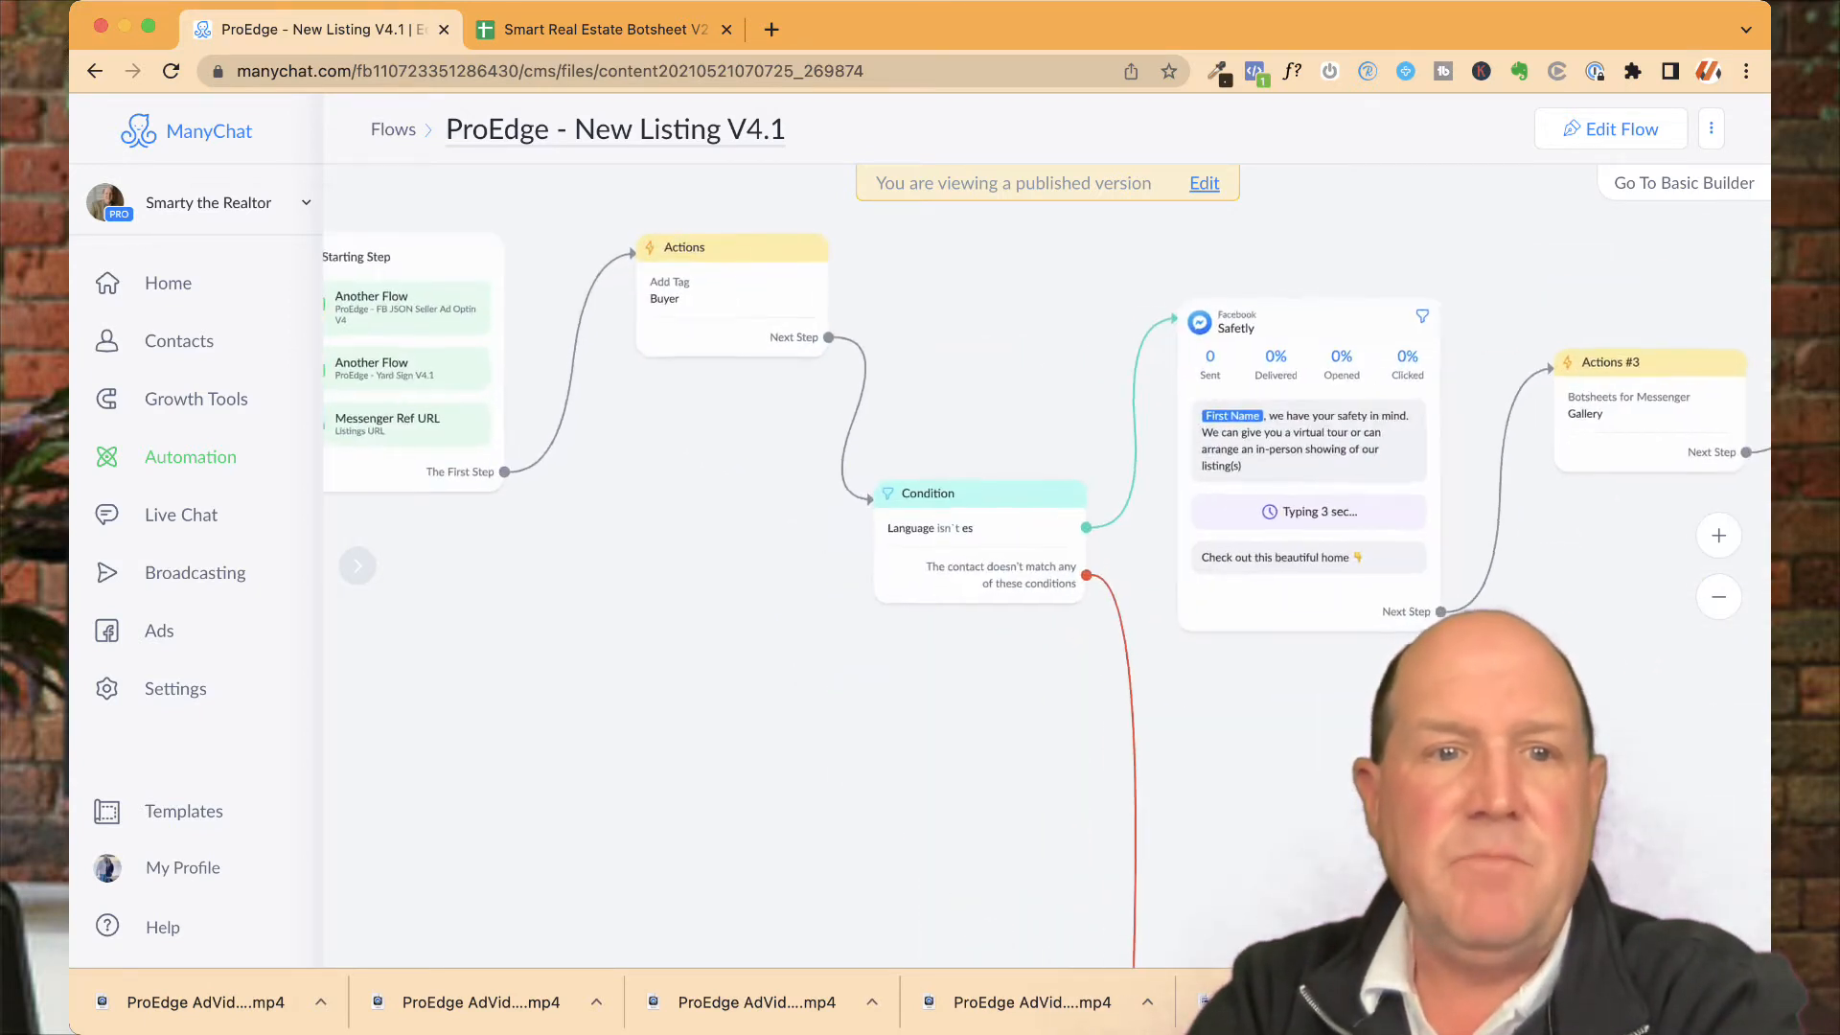
{"action": "left_click_drag", "start_coordinate": [613, 438], "coordinate": [911, 573]}
{"action": "scroll", "coordinate": [706, 532], "scroll_direction": "up", "scroll_amount": 3}
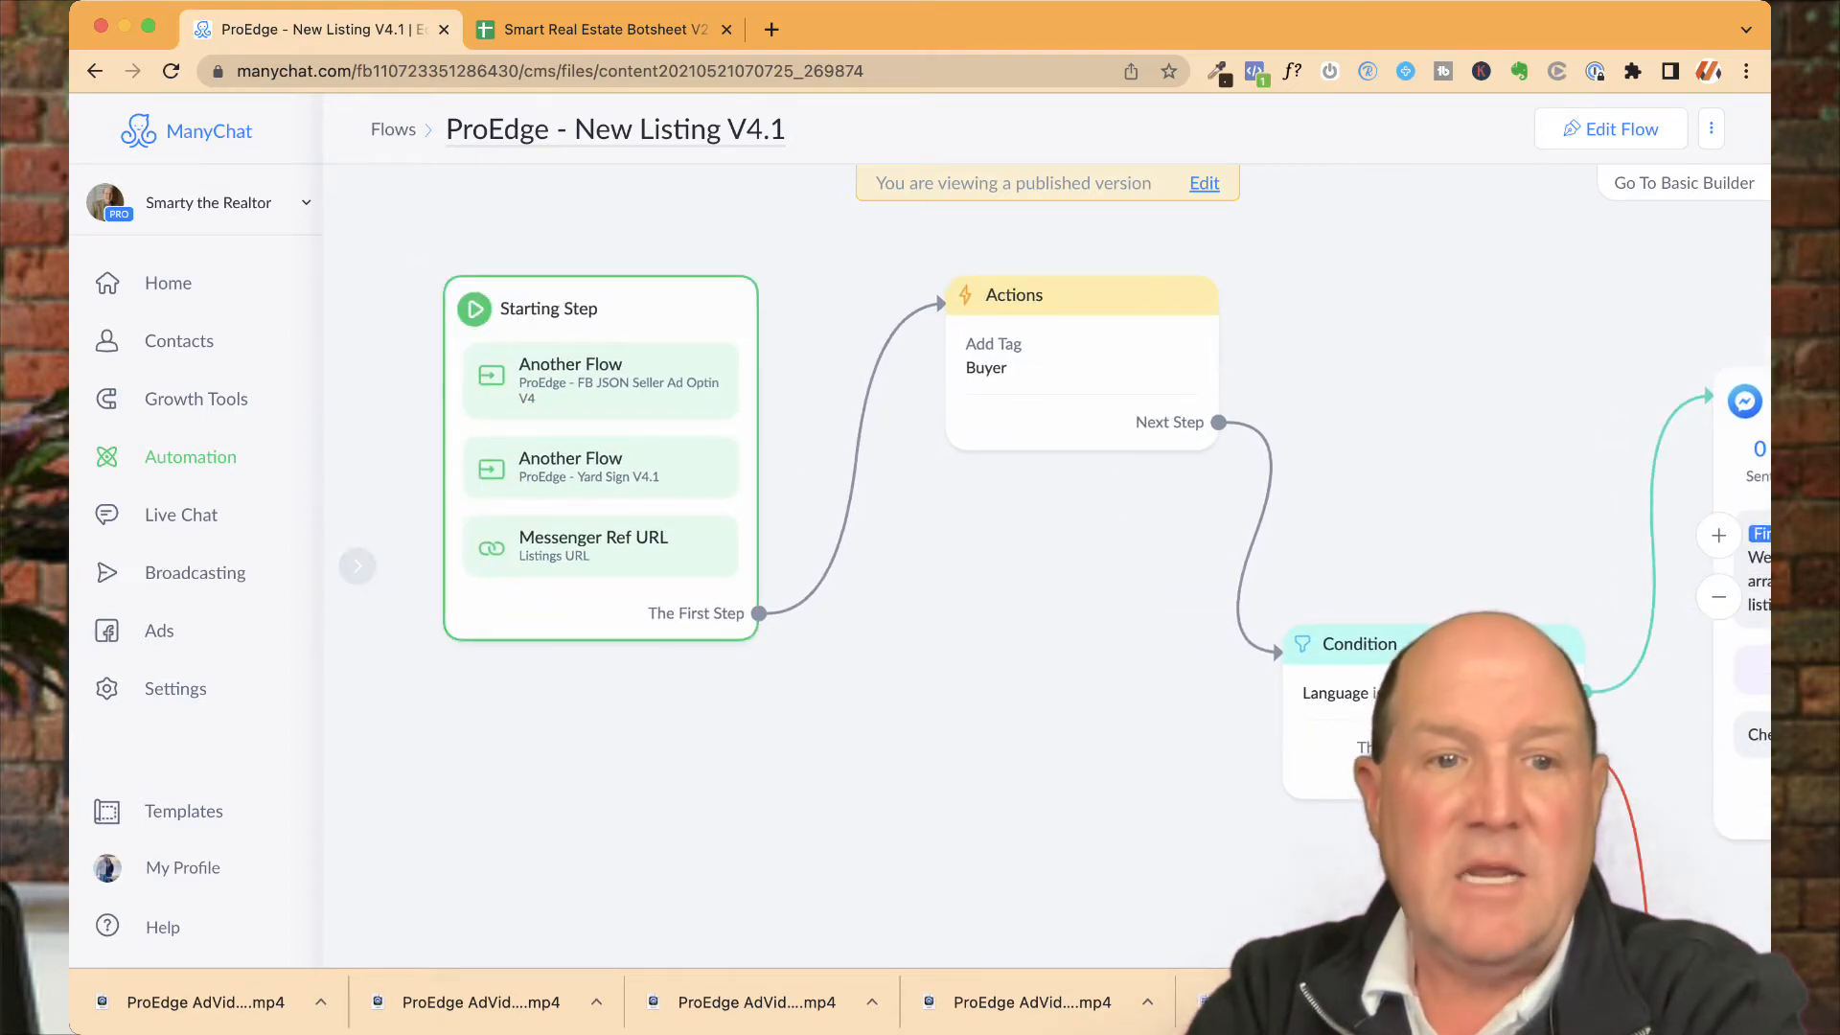
{"action": "scroll", "coordinate": [579, 482], "scroll_direction": "up", "scroll_amount": 3}
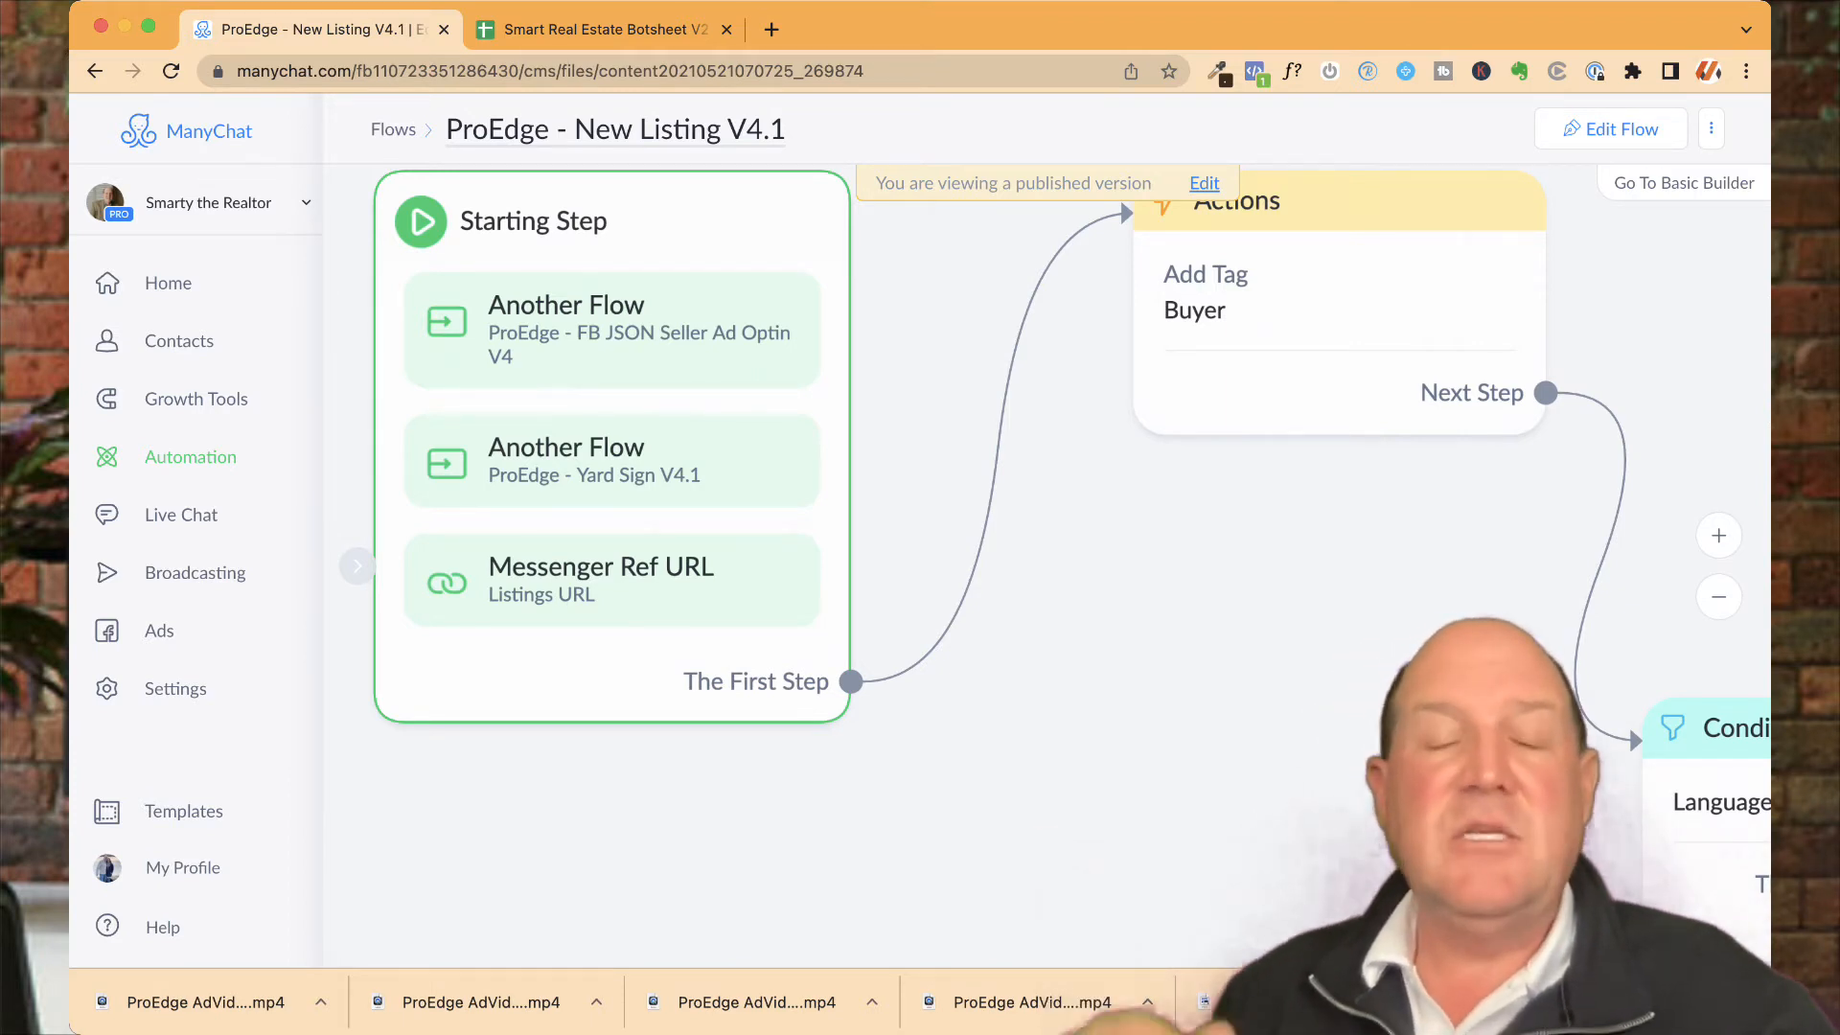
Examine the Buyer tag action and the language Condition that follows it in the New Listing flow
{"action": "scroll", "coordinate": [656, 570], "scroll_direction": "down", "scroll_amount": 1}
{"action": "scroll", "coordinate": [656, 570], "scroll_direction": "down", "scroll_amount": 3}
{"action": "left_click_drag", "start_coordinate": [1035, 585], "coordinate": [622, 408]}
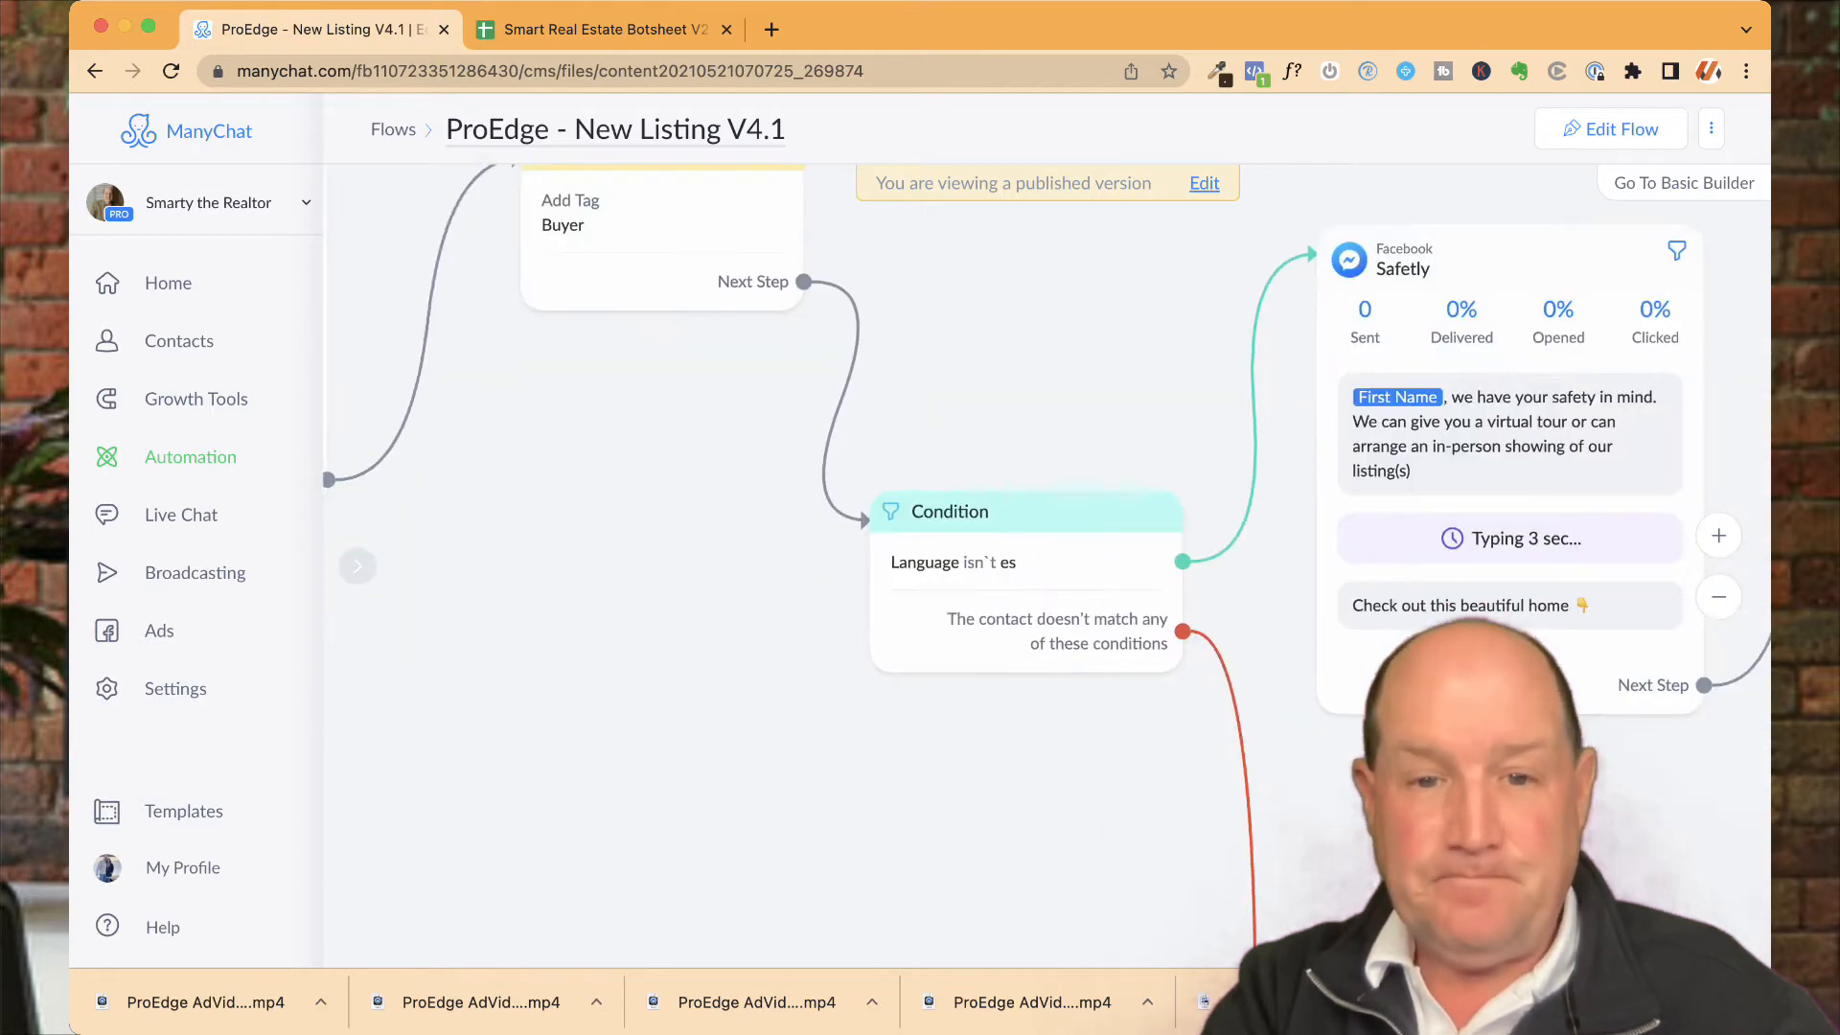
{"action": "scroll", "coordinate": [575, 408], "scroll_direction": "down", "scroll_amount": 2}
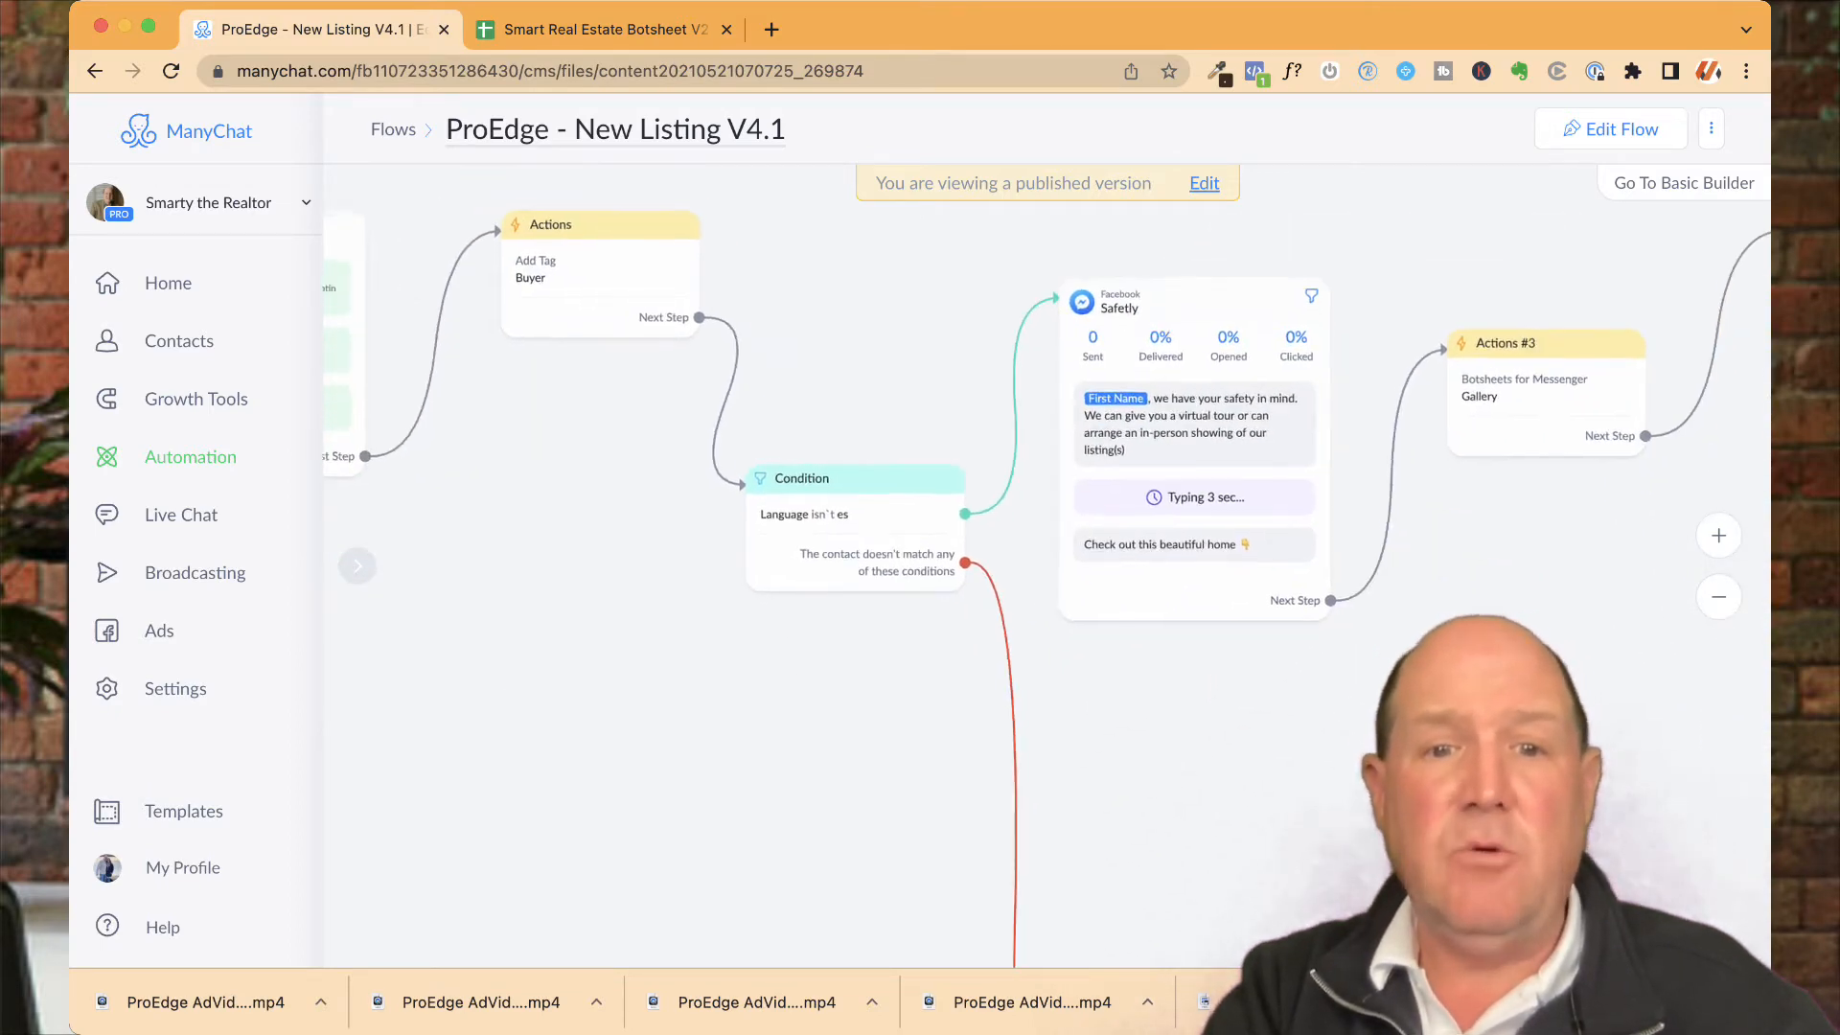
{"action": "scroll", "coordinate": [876, 664], "scroll_direction": "up", "scroll_amount": 5}
{"action": "scroll", "coordinate": [876, 664], "scroll_direction": "down", "scroll_amount": 3}
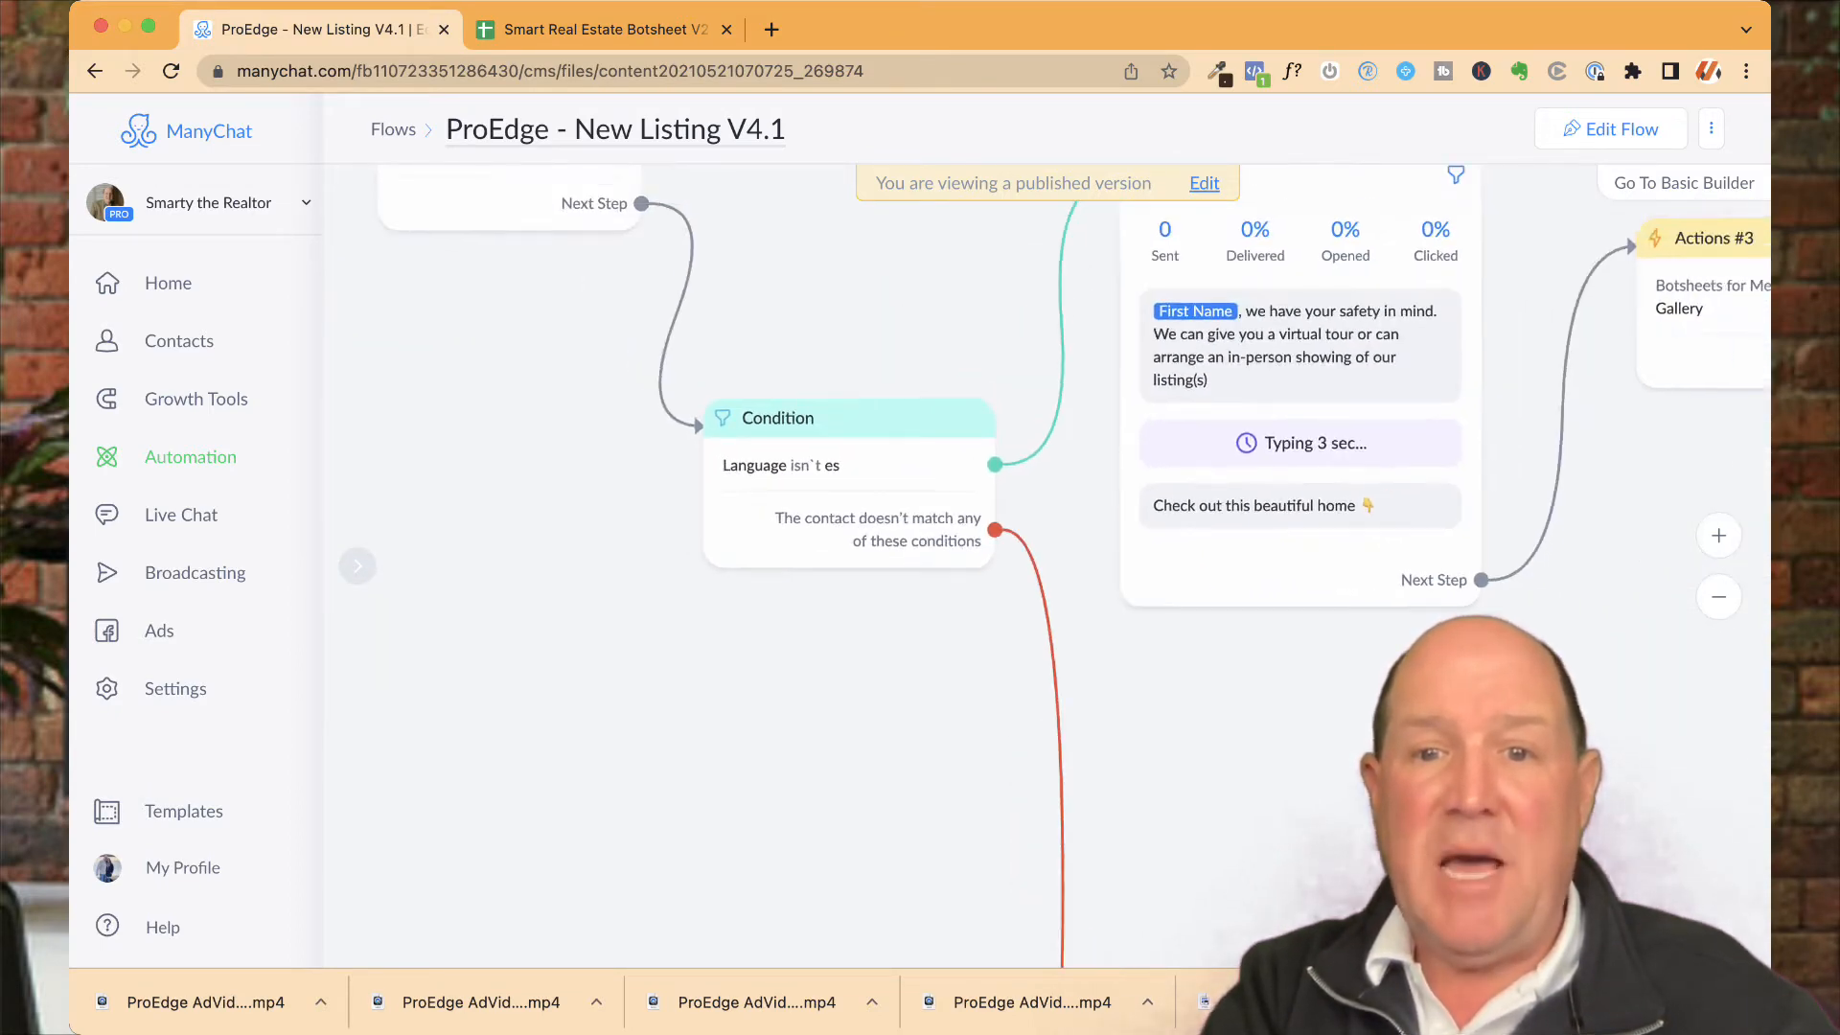
{"action": "scroll", "coordinate": [876, 662], "scroll_direction": "down", "scroll_amount": 1}
{"action": "scroll", "coordinate": [875, 664], "scroll_direction": "up", "scroll_amount": 5}
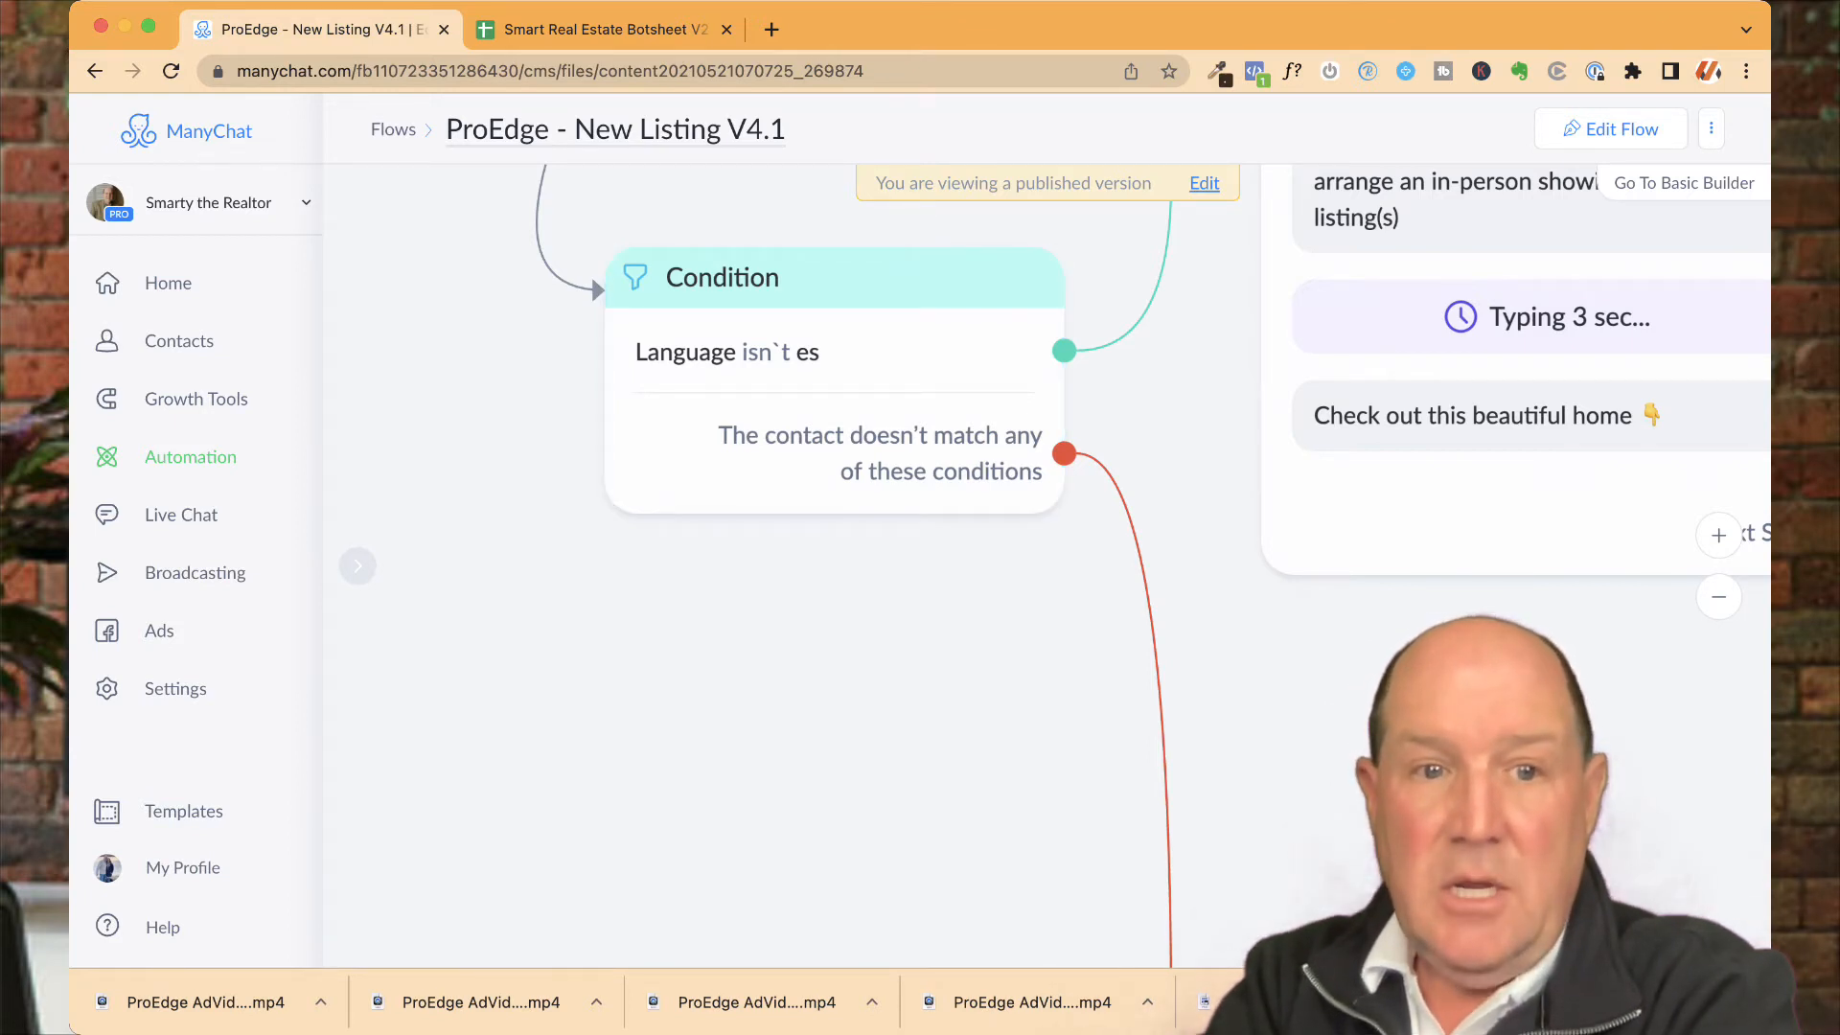
{"action": "scroll", "coordinate": [1012, 640], "scroll_direction": "down", "scroll_amount": 3}
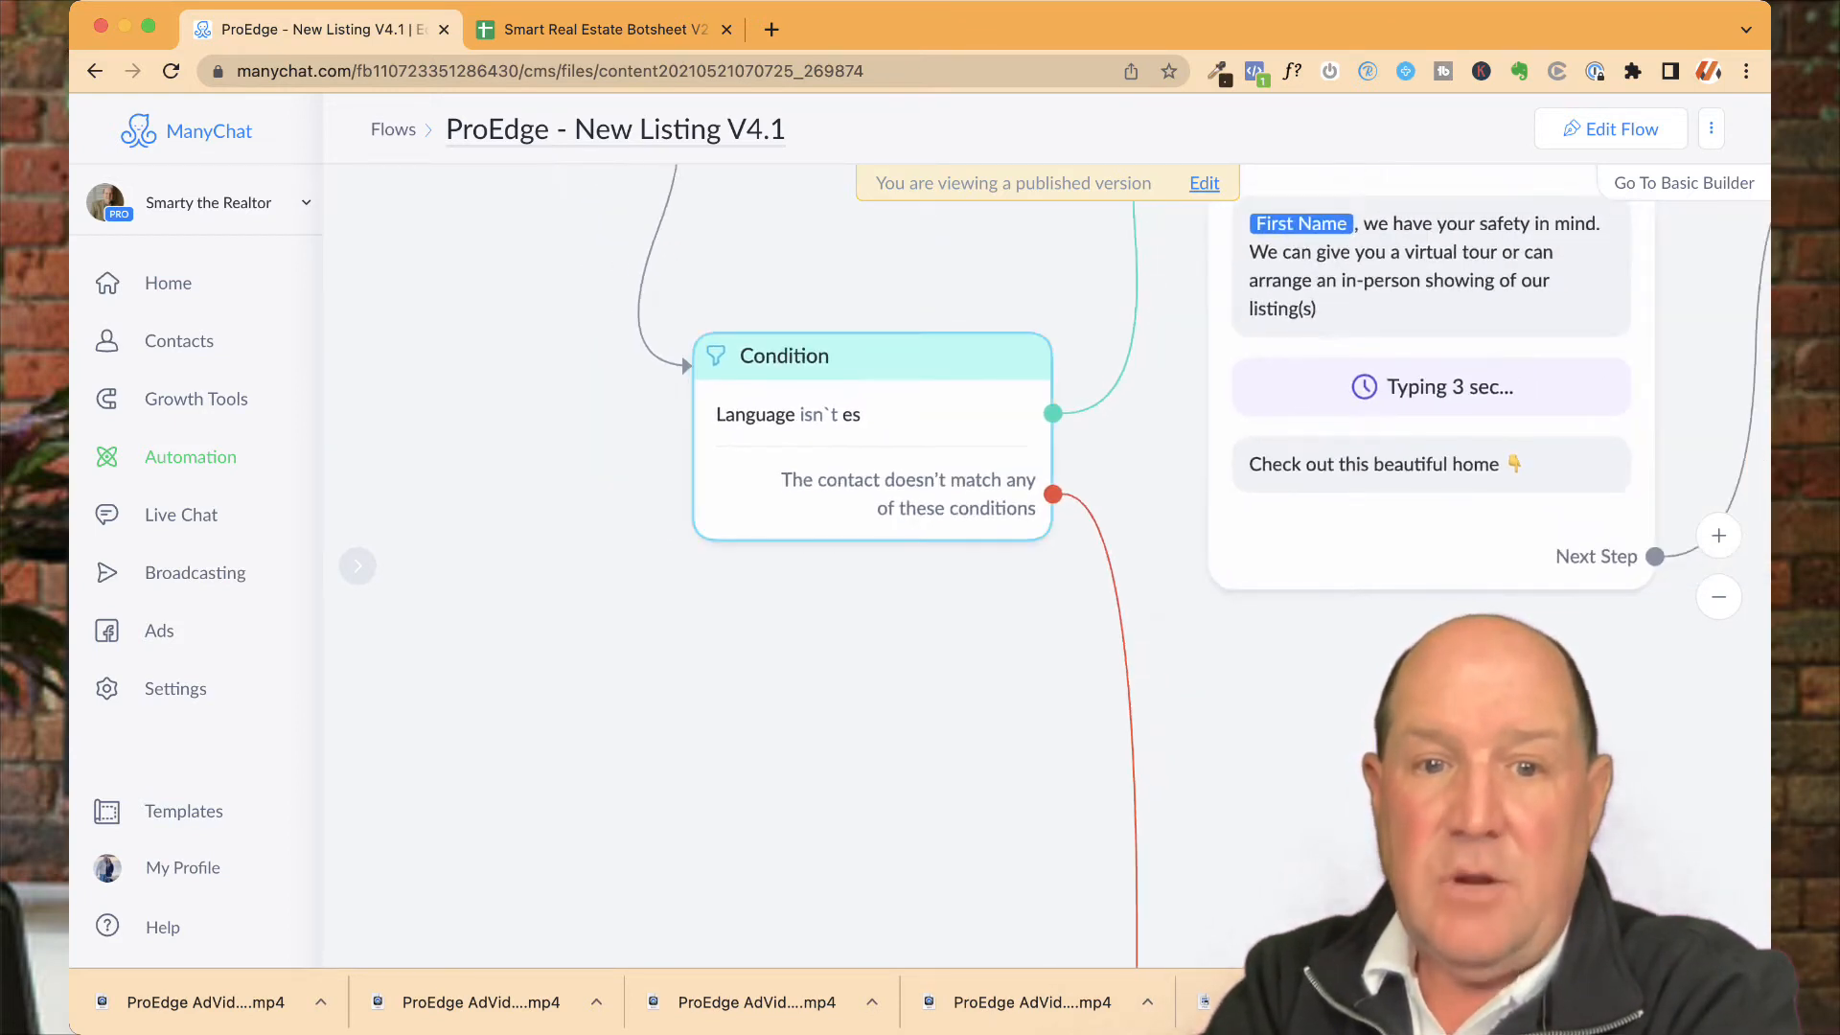
{"action": "left_click_drag", "start_coordinate": [1012, 641], "coordinate": [921, 543]}
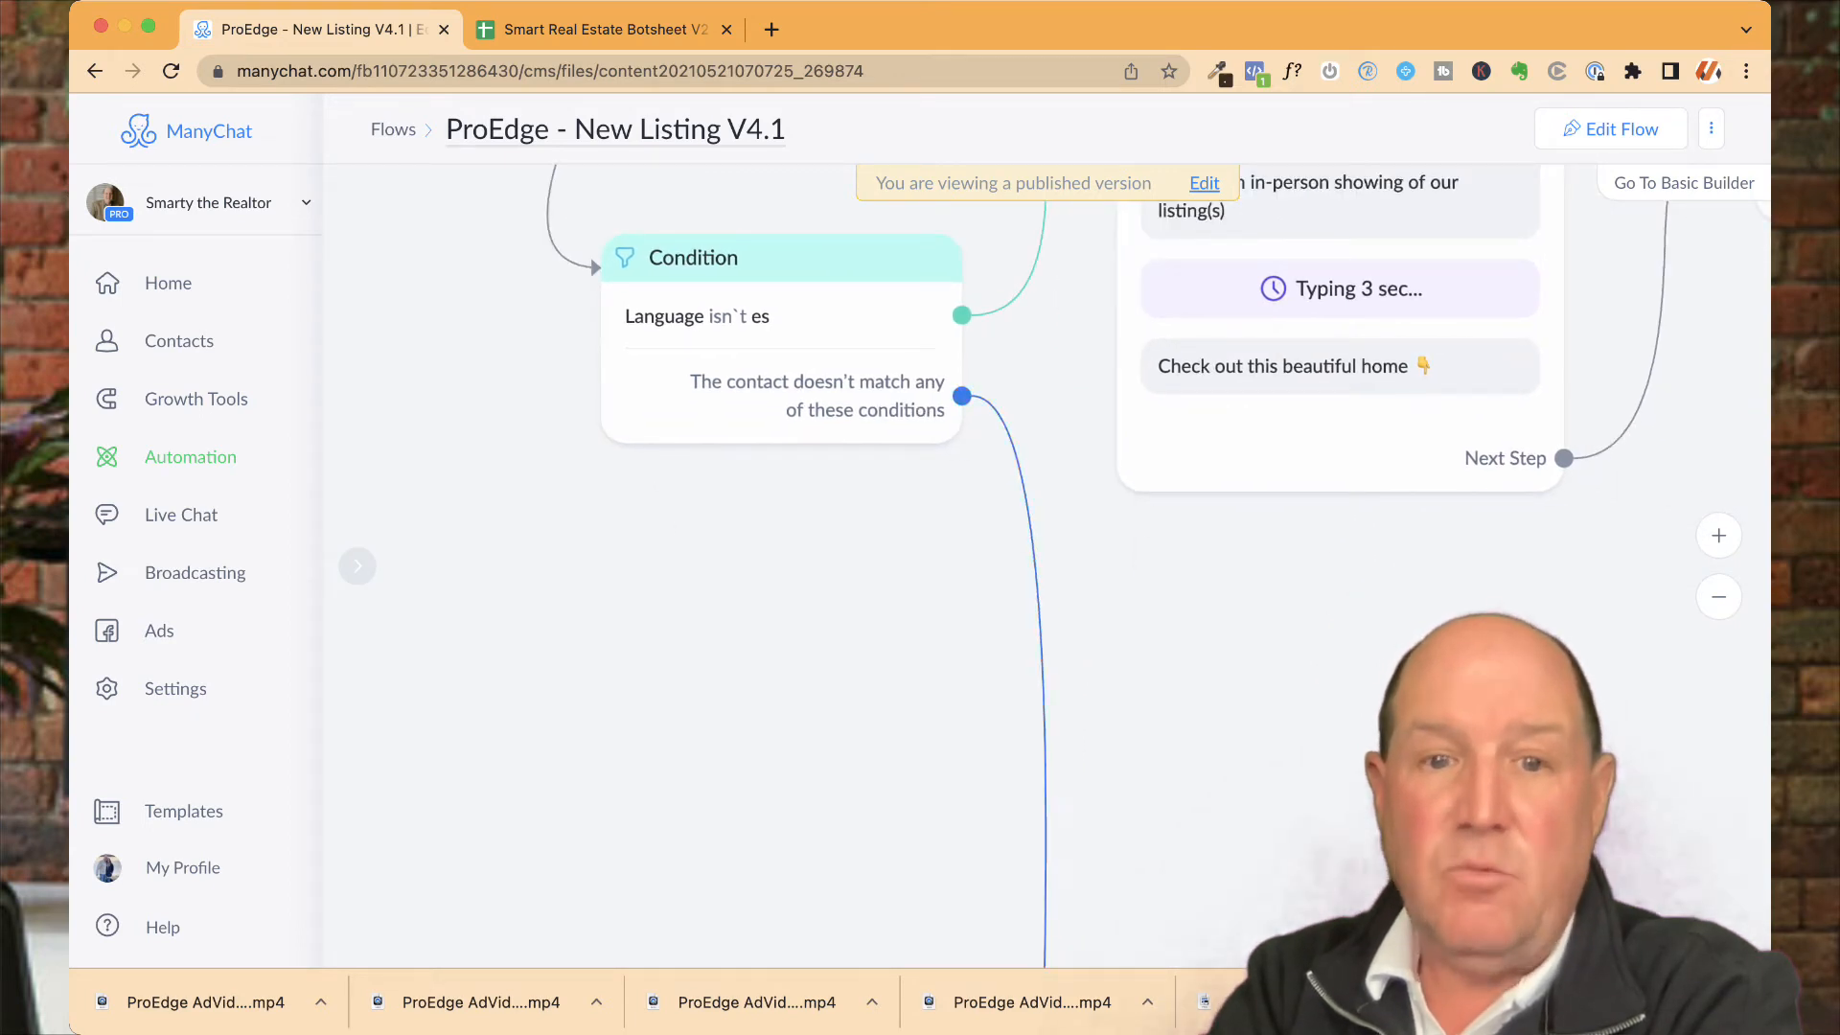
{"action": "scroll", "coordinate": [974, 628], "scroll_direction": "down", "scroll_amount": 2}
{"action": "scroll", "coordinate": [974, 628], "scroll_direction": "up", "scroll_amount": 5}
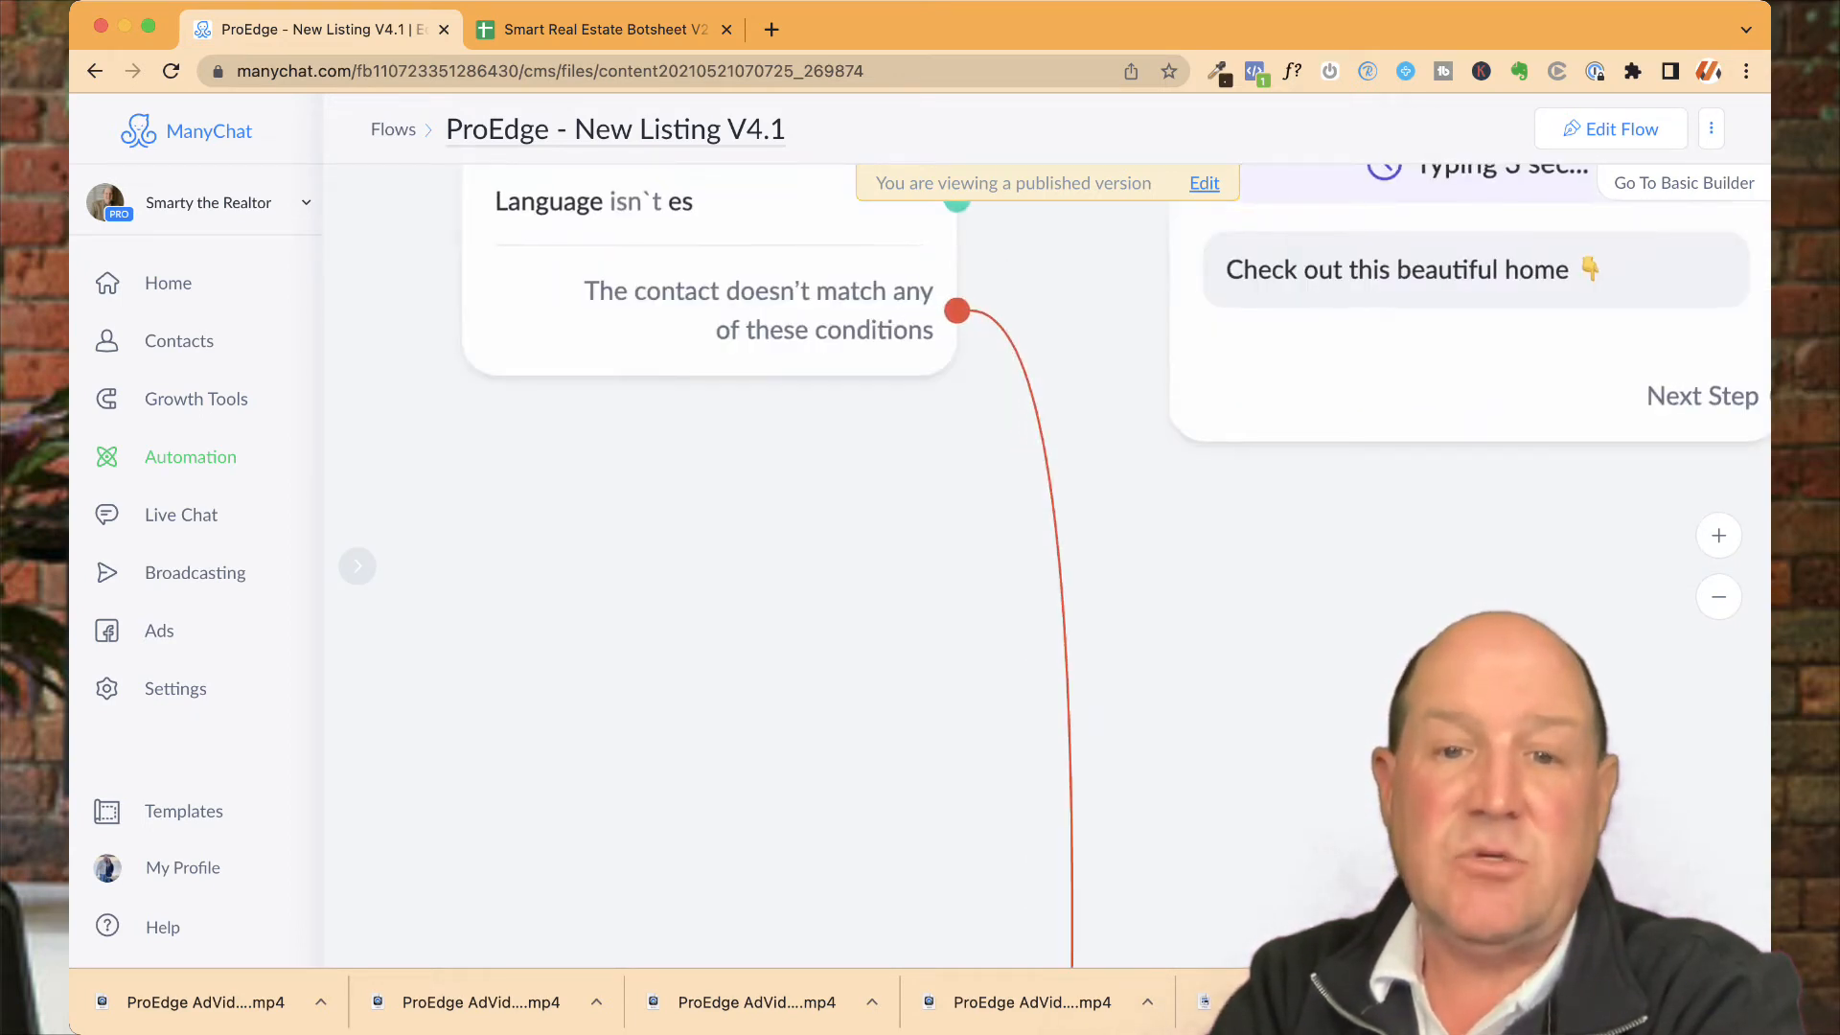
Trace the Condition's non-matching branch to the Spanish Safetly message and return to the Condition block
{"action": "scroll", "coordinate": [973, 628], "scroll_direction": "down", "scroll_amount": 5}
{"action": "left_click_drag", "start_coordinate": [974, 629], "coordinate": [944, 239]}
{"action": "left_click_drag", "start_coordinate": [941, 922], "coordinate": [891, 418]}
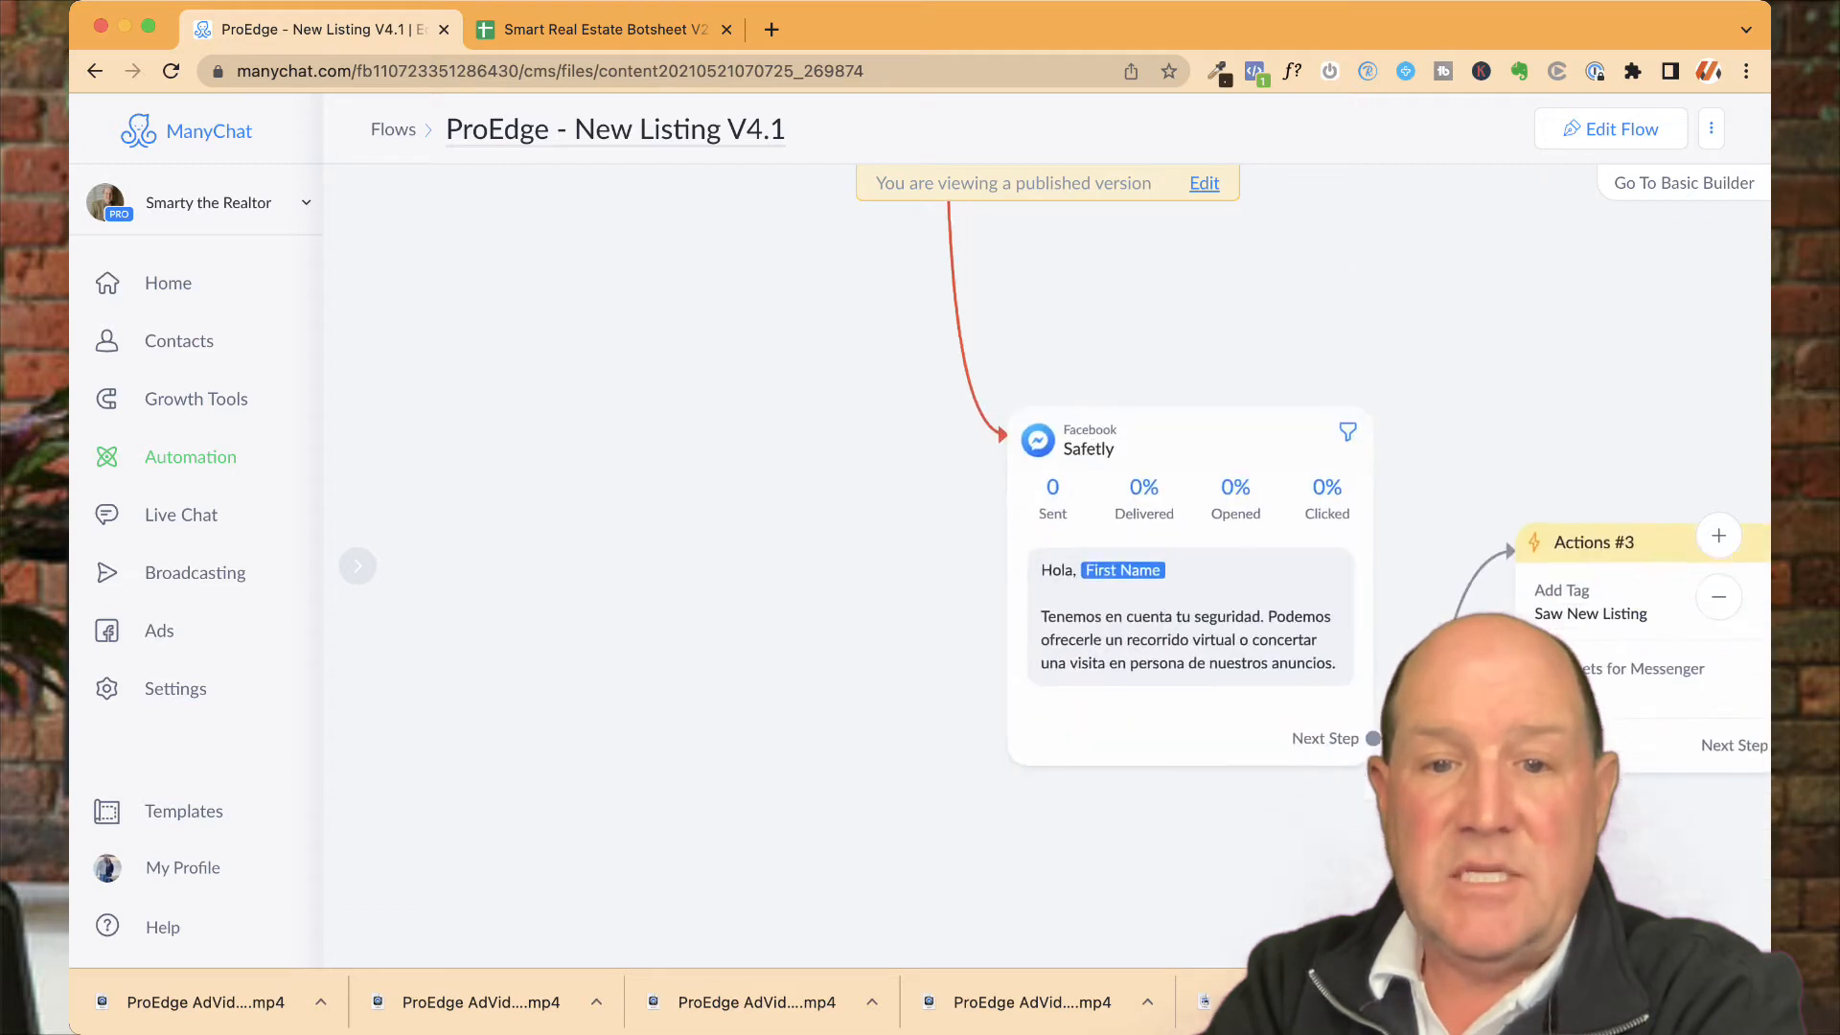
{"action": "scroll", "coordinate": [891, 417], "scroll_direction": "up", "scroll_amount": 3}
{"action": "scroll", "coordinate": [902, 424], "scroll_direction": "up", "scroll_amount": 1}
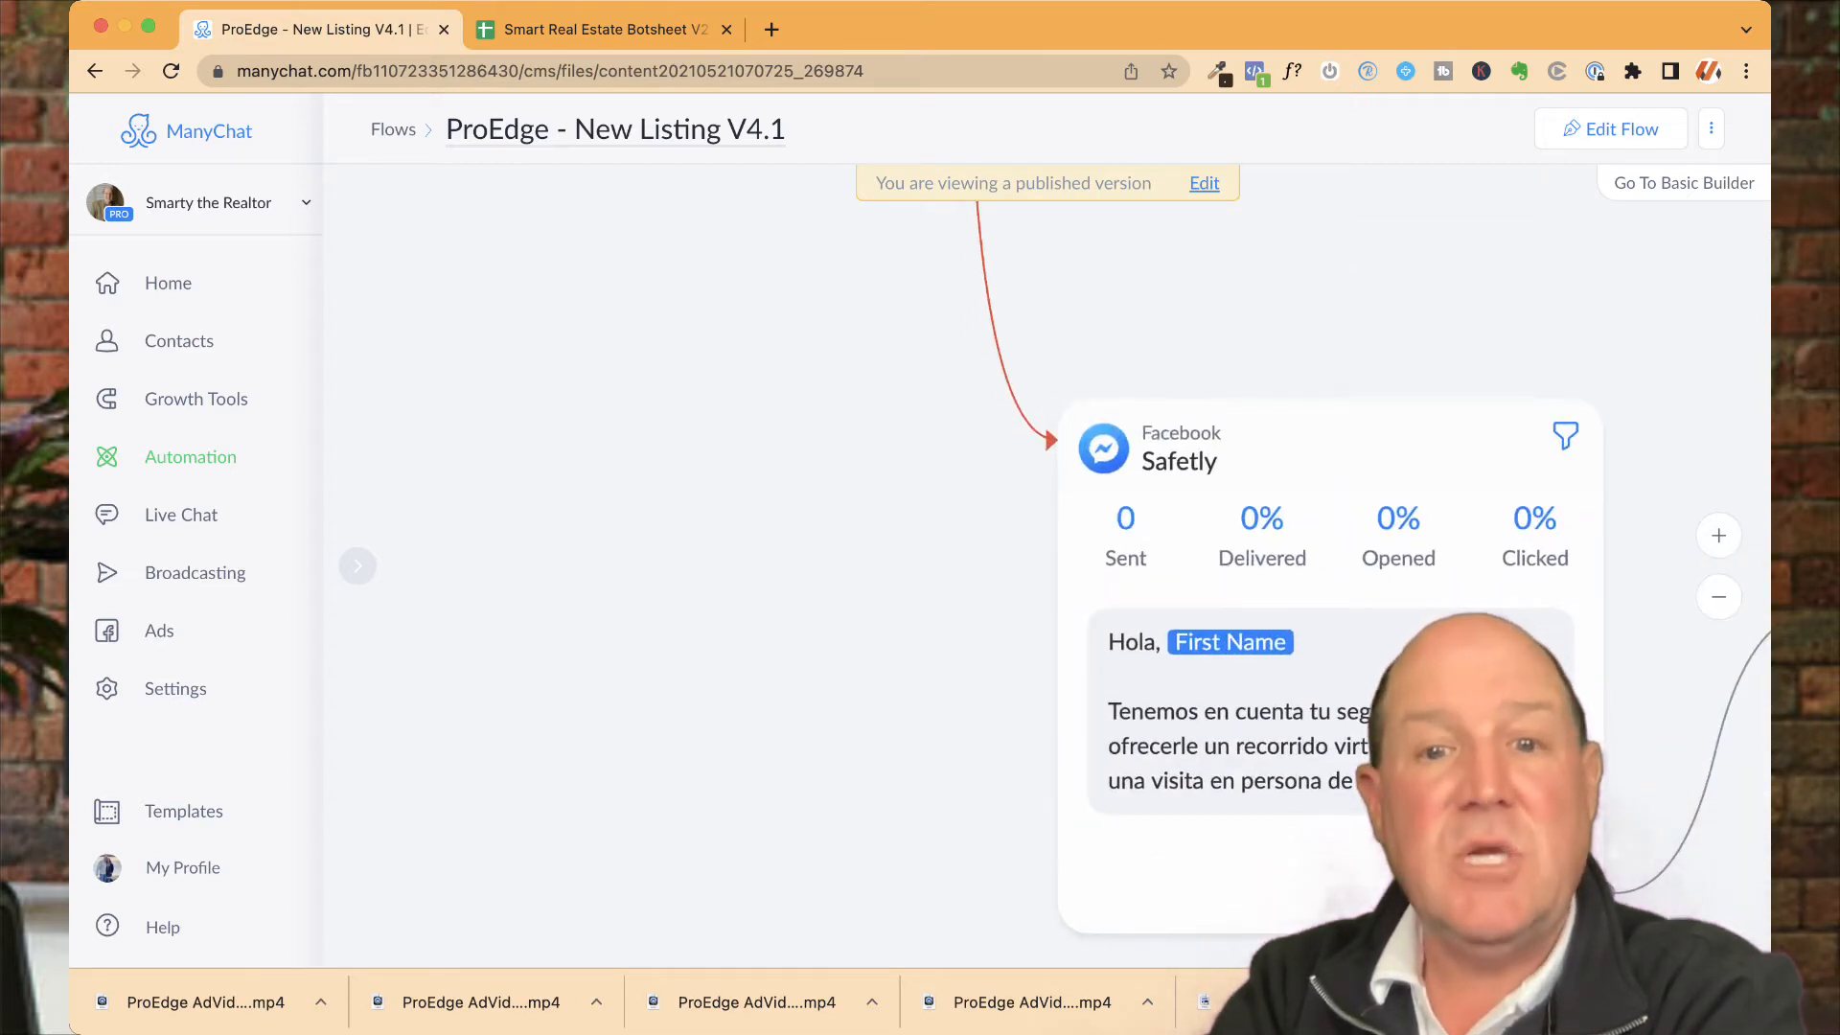
{"action": "scroll", "coordinate": [903, 419], "scroll_direction": "down", "scroll_amount": 5}
{"action": "left_click_drag", "start_coordinate": [902, 420], "coordinate": [915, 830]}
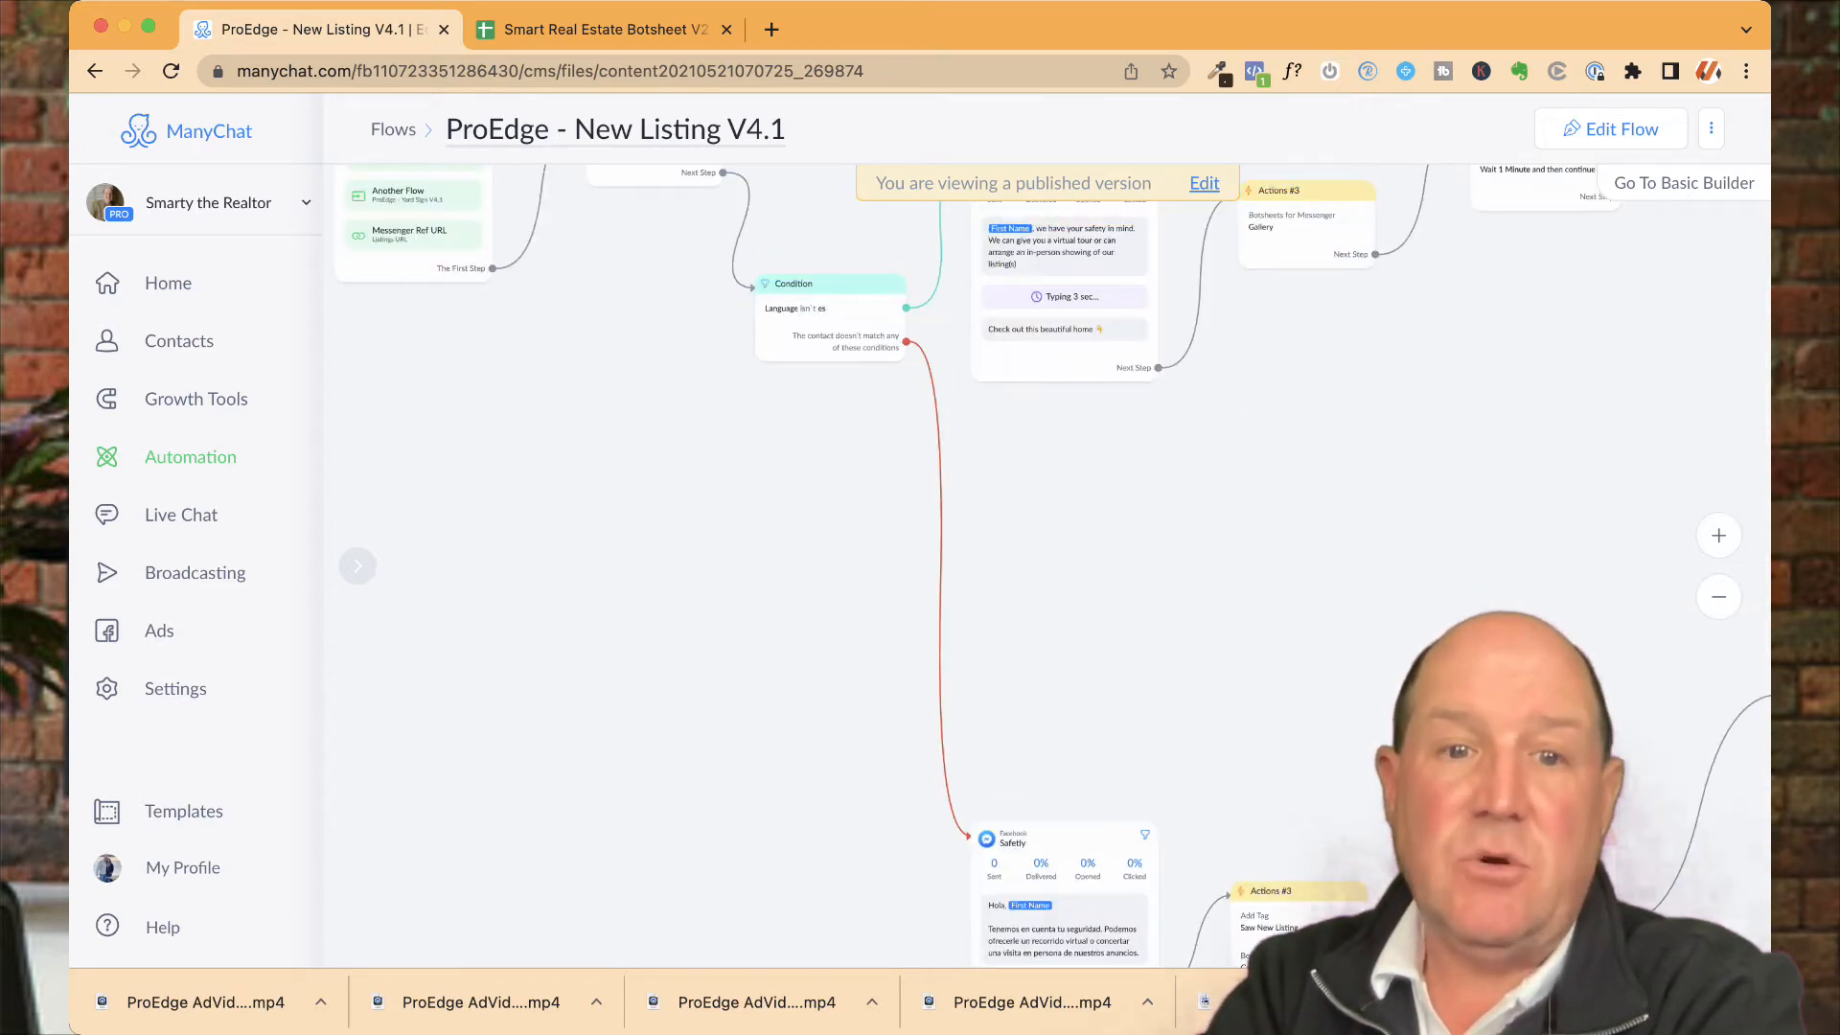
{"action": "left_click_drag", "start_coordinate": [975, 499], "coordinate": [902, 696]}
{"action": "scroll", "coordinate": [902, 565], "scroll_direction": "up", "scroll_amount": 2}
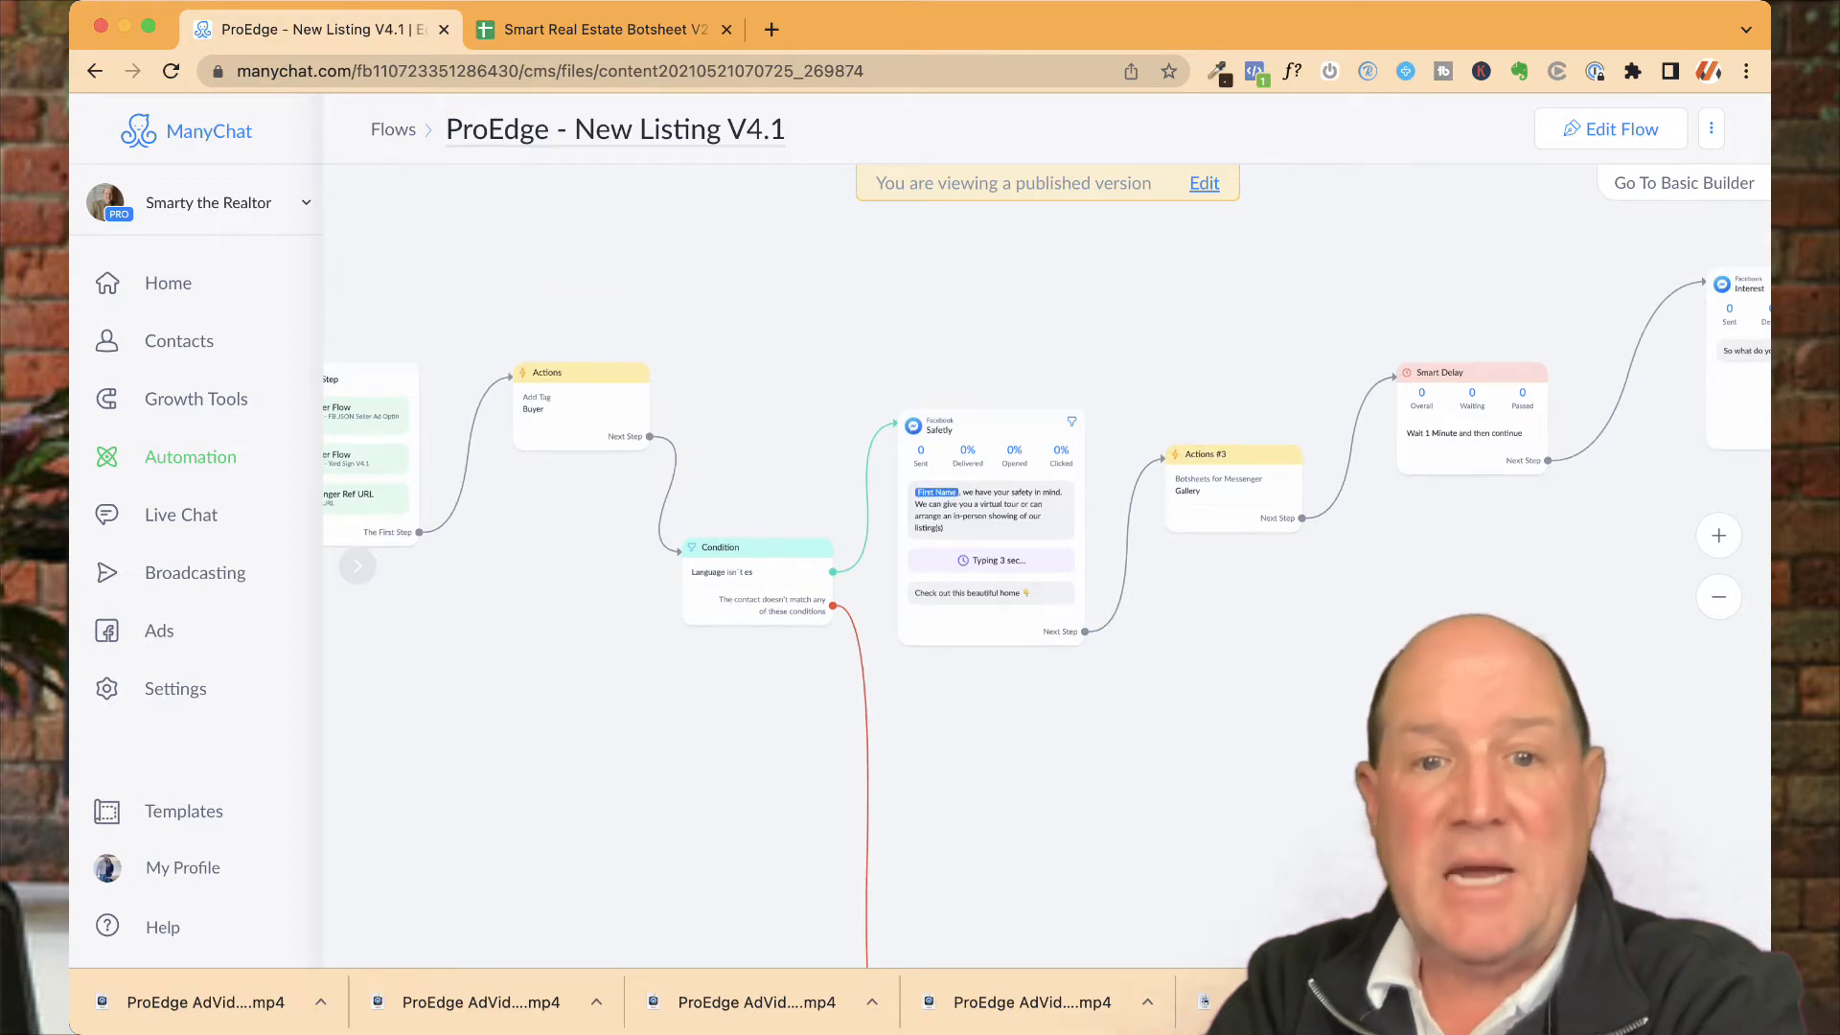
Examine the English Safetly message on the matching branch of the language Condition
{"action": "scroll", "coordinate": [982, 669], "scroll_direction": "up", "scroll_amount": 6}
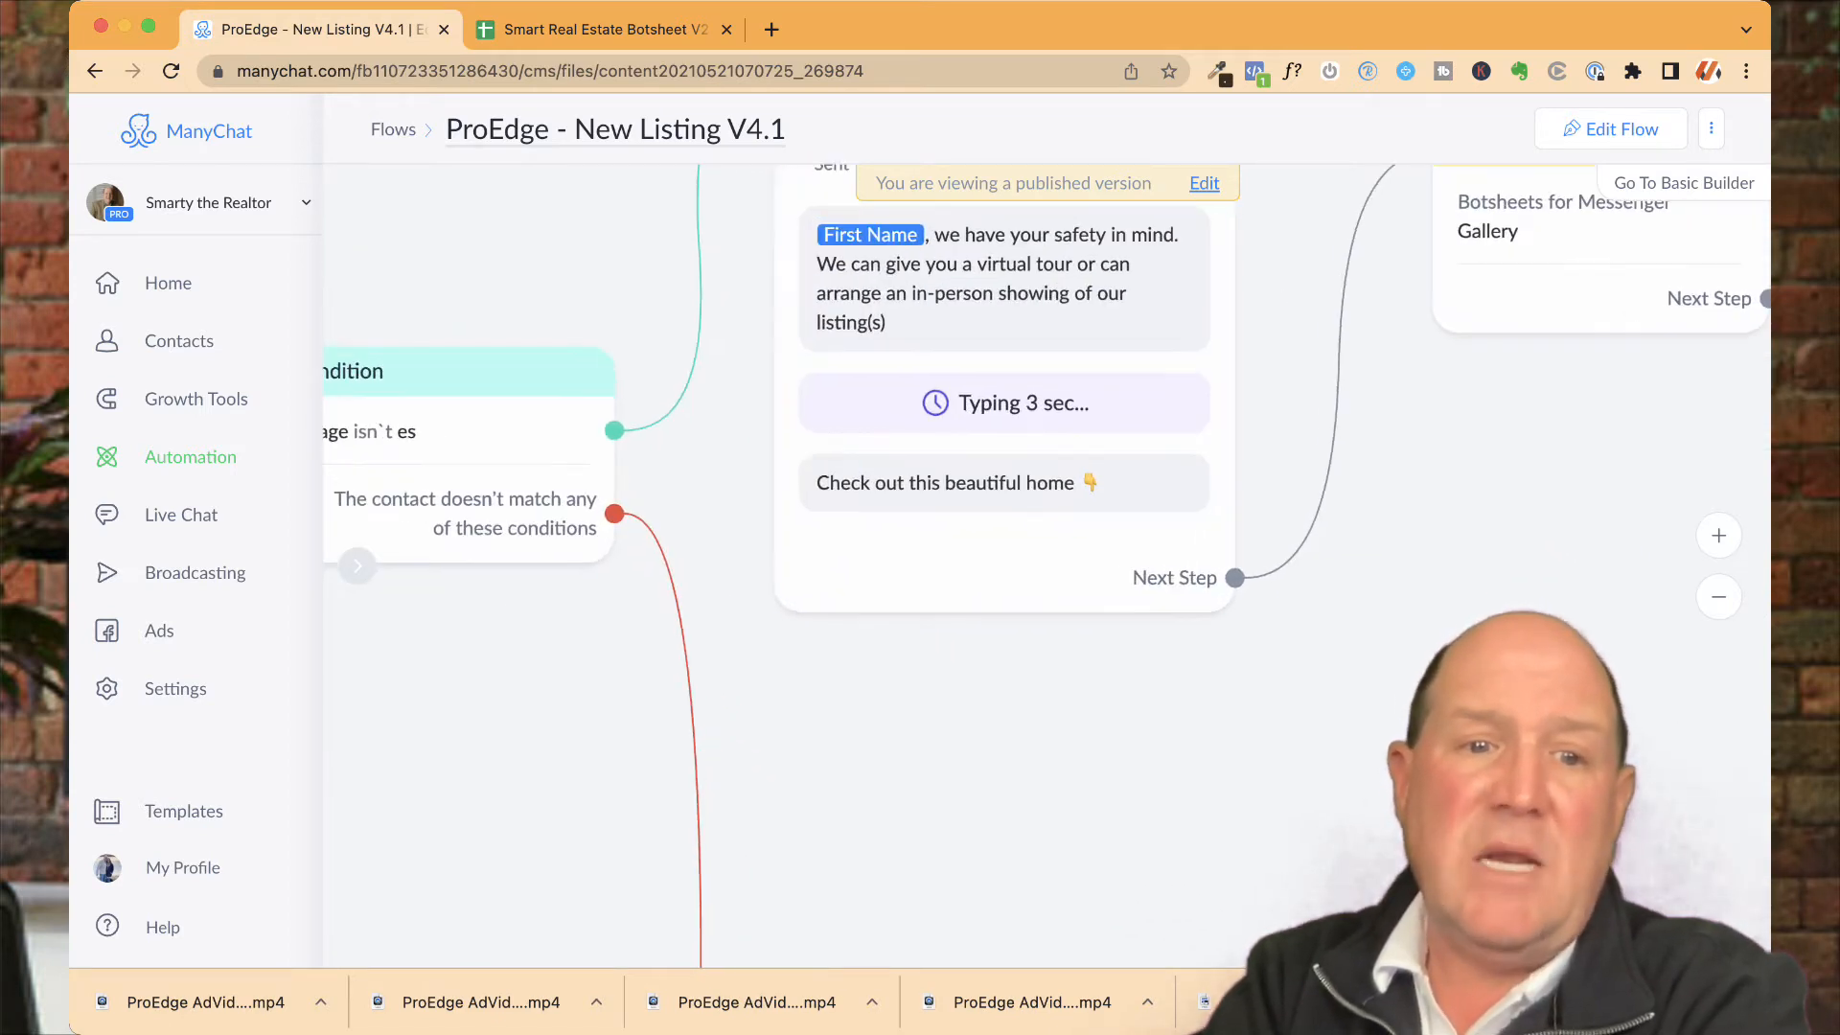
{"action": "scroll", "coordinate": [733, 480], "scroll_direction": "left", "scroll_amount": 3}
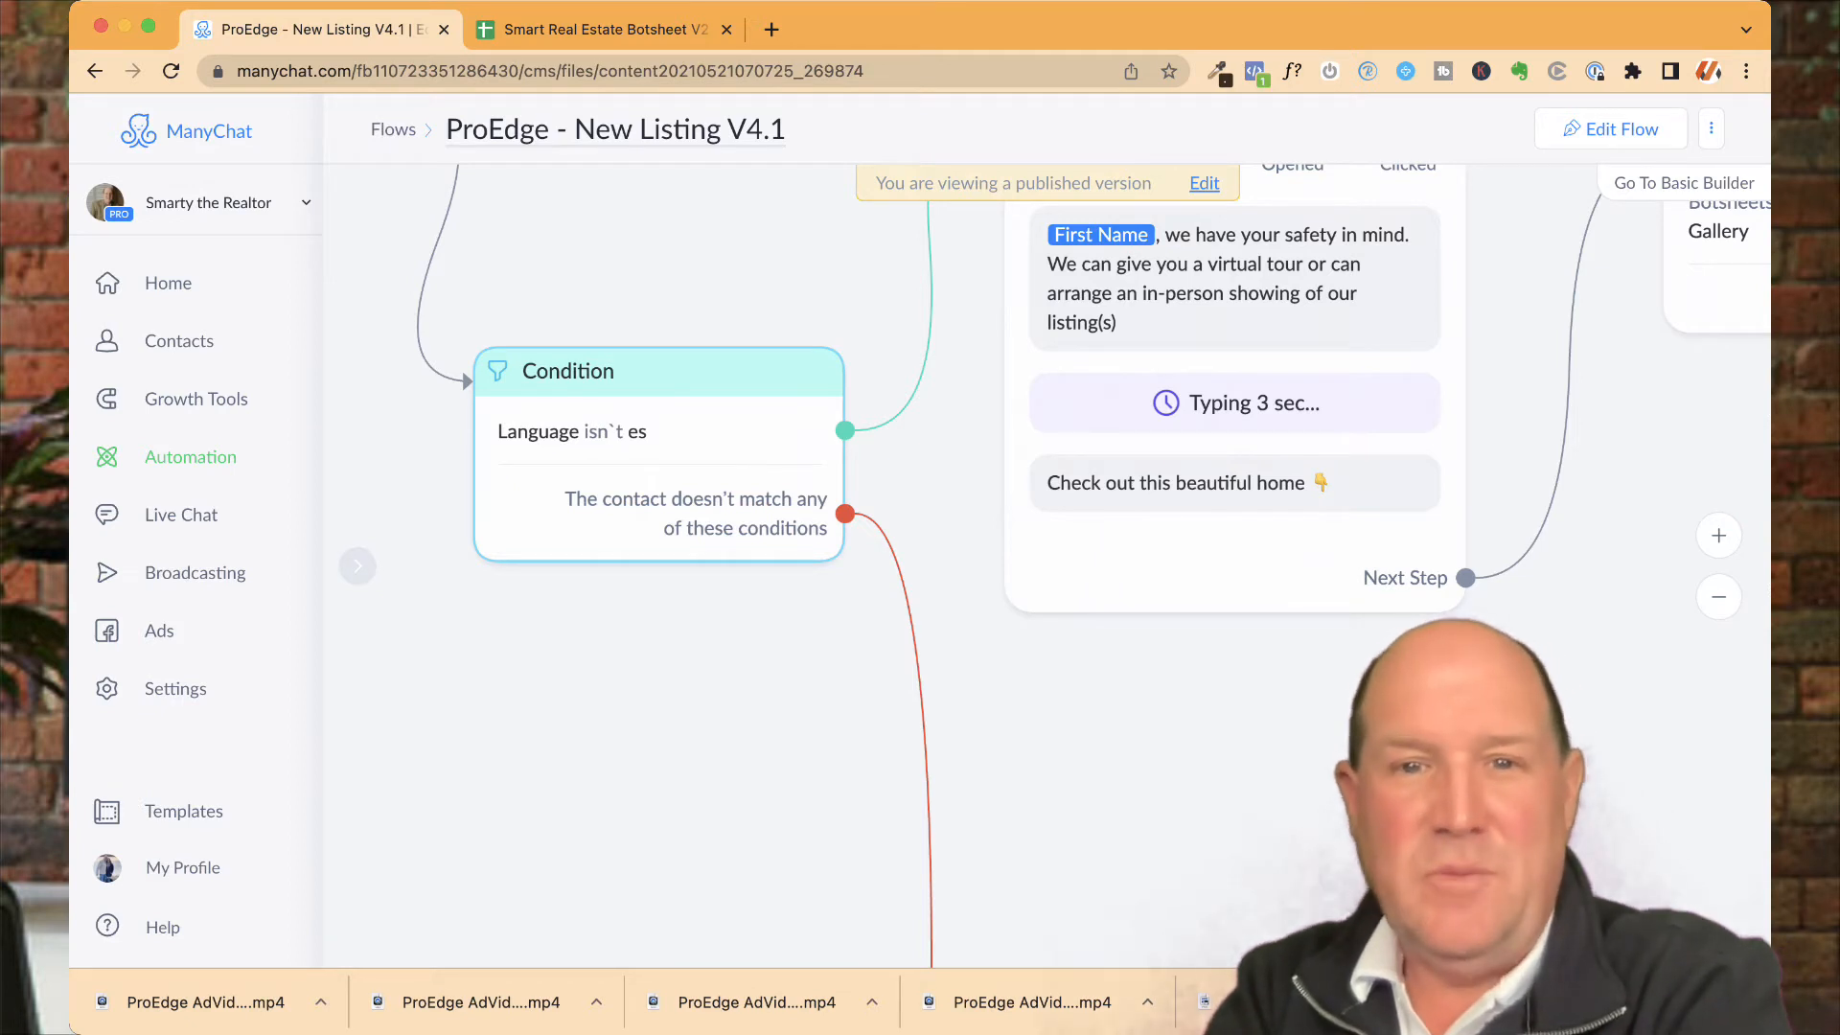
{"action": "scroll", "coordinate": [701, 431], "scroll_direction": "down", "scroll_amount": 3}
{"action": "scroll", "coordinate": [695, 421], "scroll_direction": "down", "scroll_amount": 1}
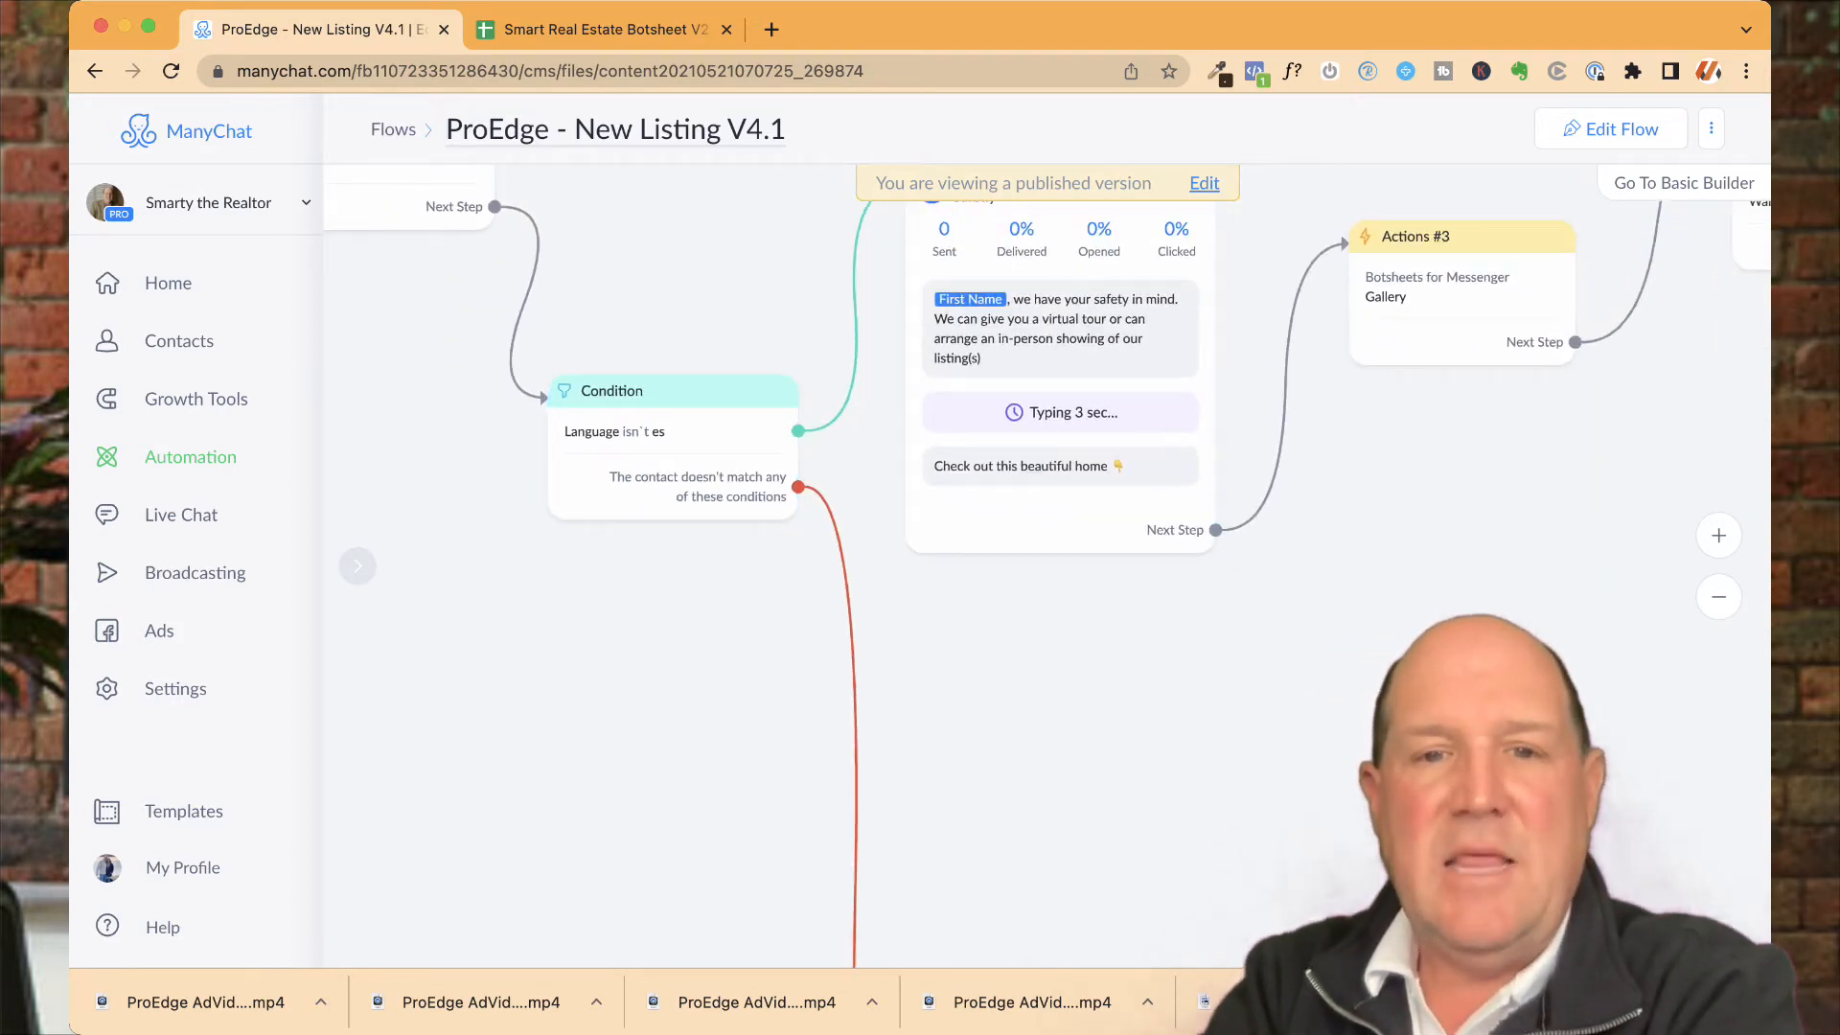
{"action": "left_click_drag", "start_coordinate": [1304, 470], "coordinate": [1271, 561]}
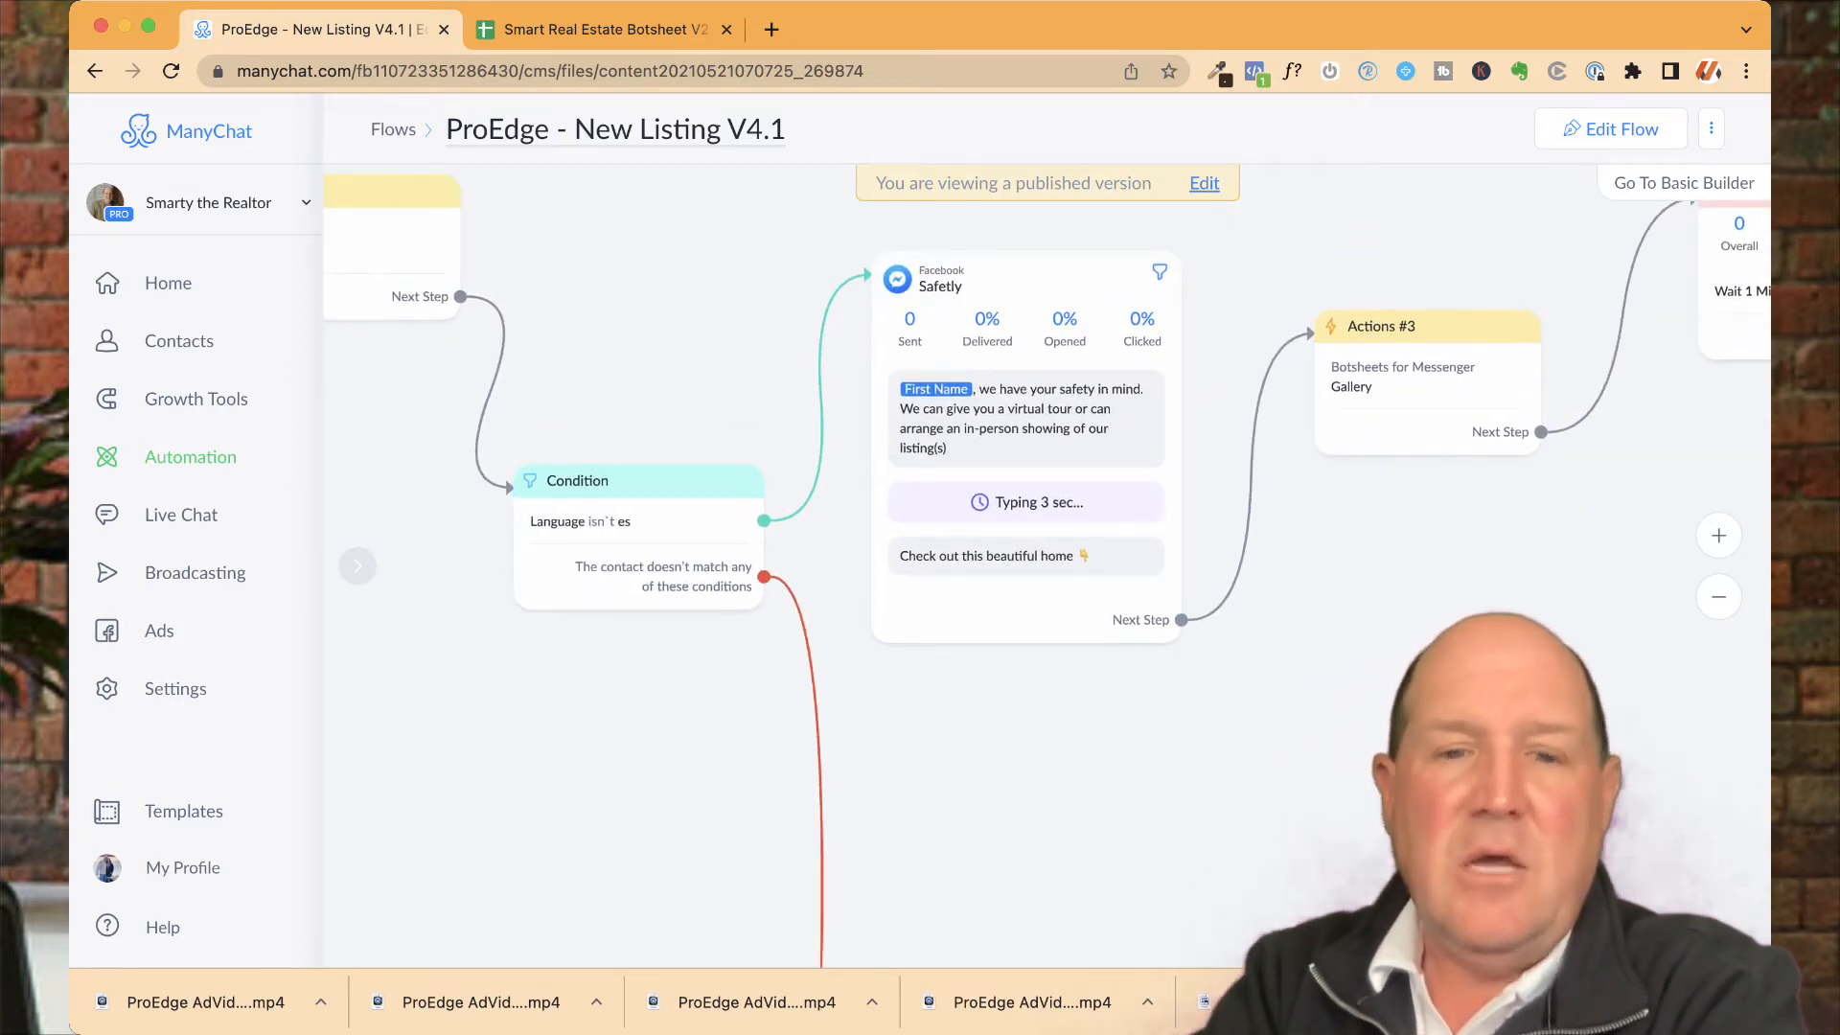
{"action": "scroll", "coordinate": [1225, 517], "scroll_direction": "up", "scroll_amount": 4}
{"action": "left_click_drag", "start_coordinate": [1225, 518], "coordinate": [1265, 648]}
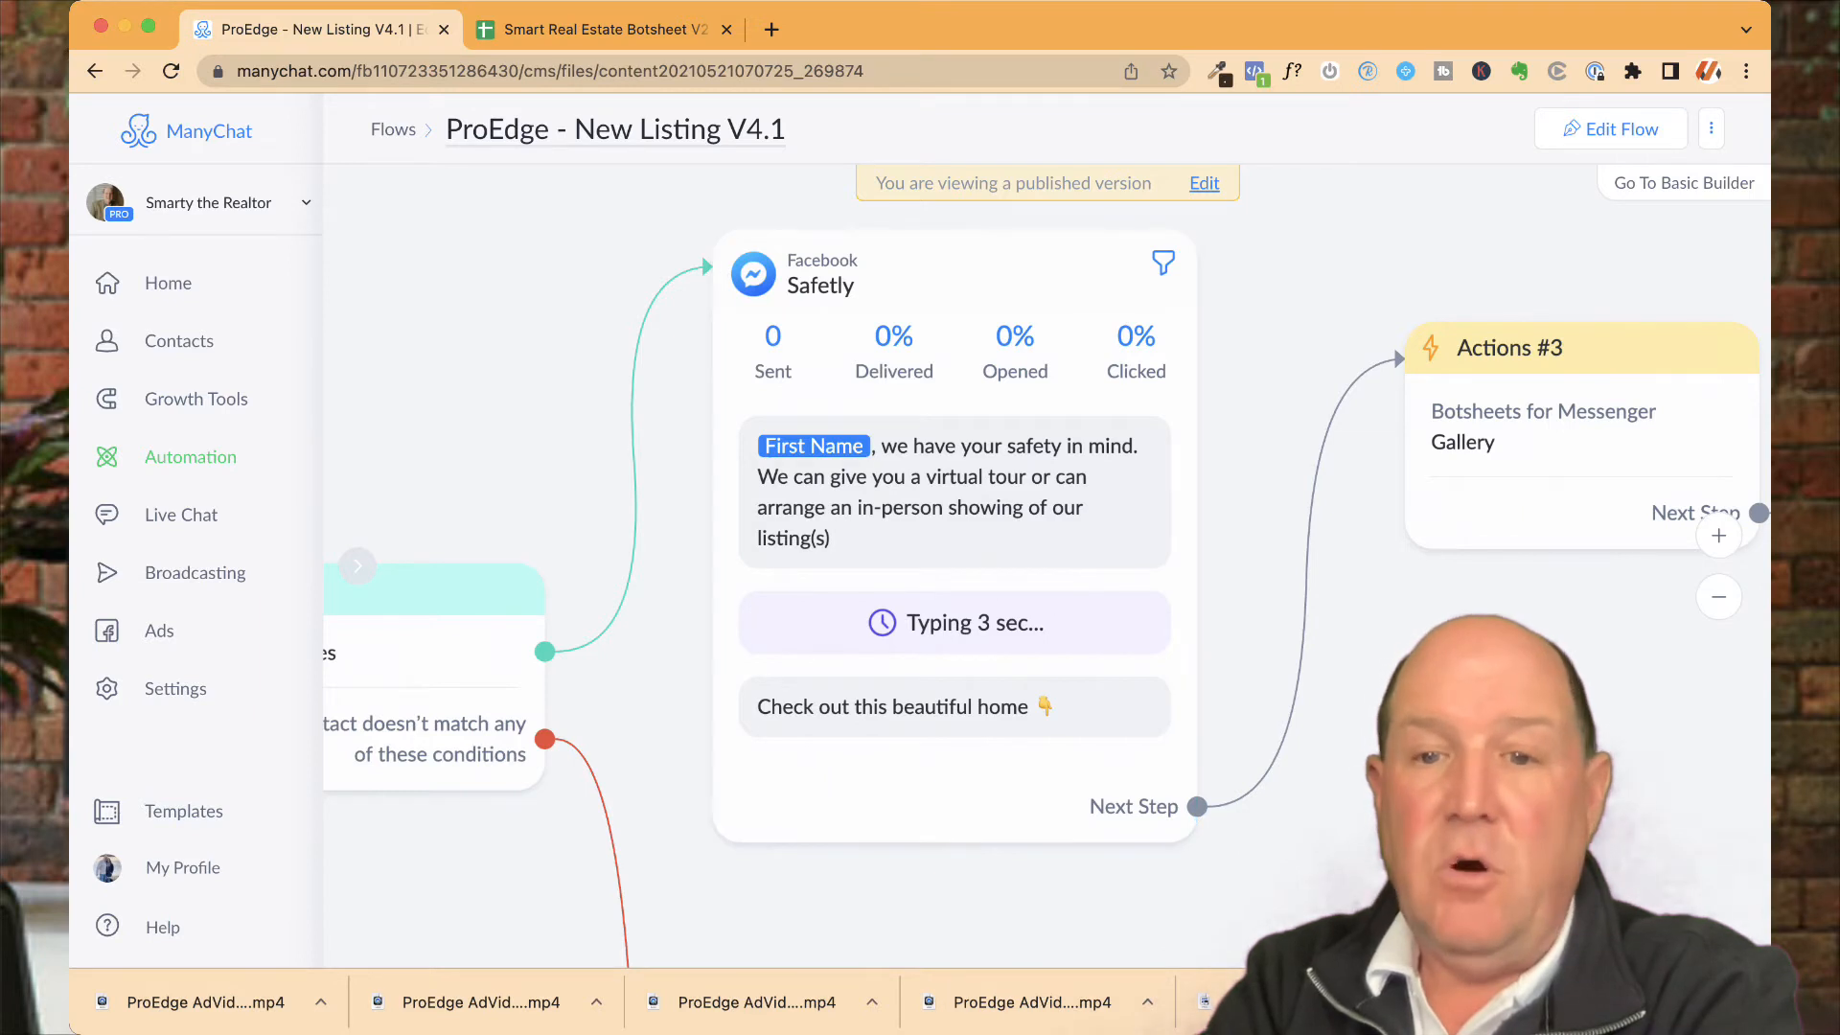
Switch the New Listing flow to edit mode and open the Actions #3 block after the English Safetly message
{"action": "scroll", "coordinate": [1366, 716], "scroll_direction": "down", "scroll_amount": 4}
{"action": "left_click_drag", "start_coordinate": [1366, 716], "coordinate": [1129, 714]}
{"action": "scroll", "coordinate": [1047, 566], "scroll_direction": "right", "scroll_amount": 2}
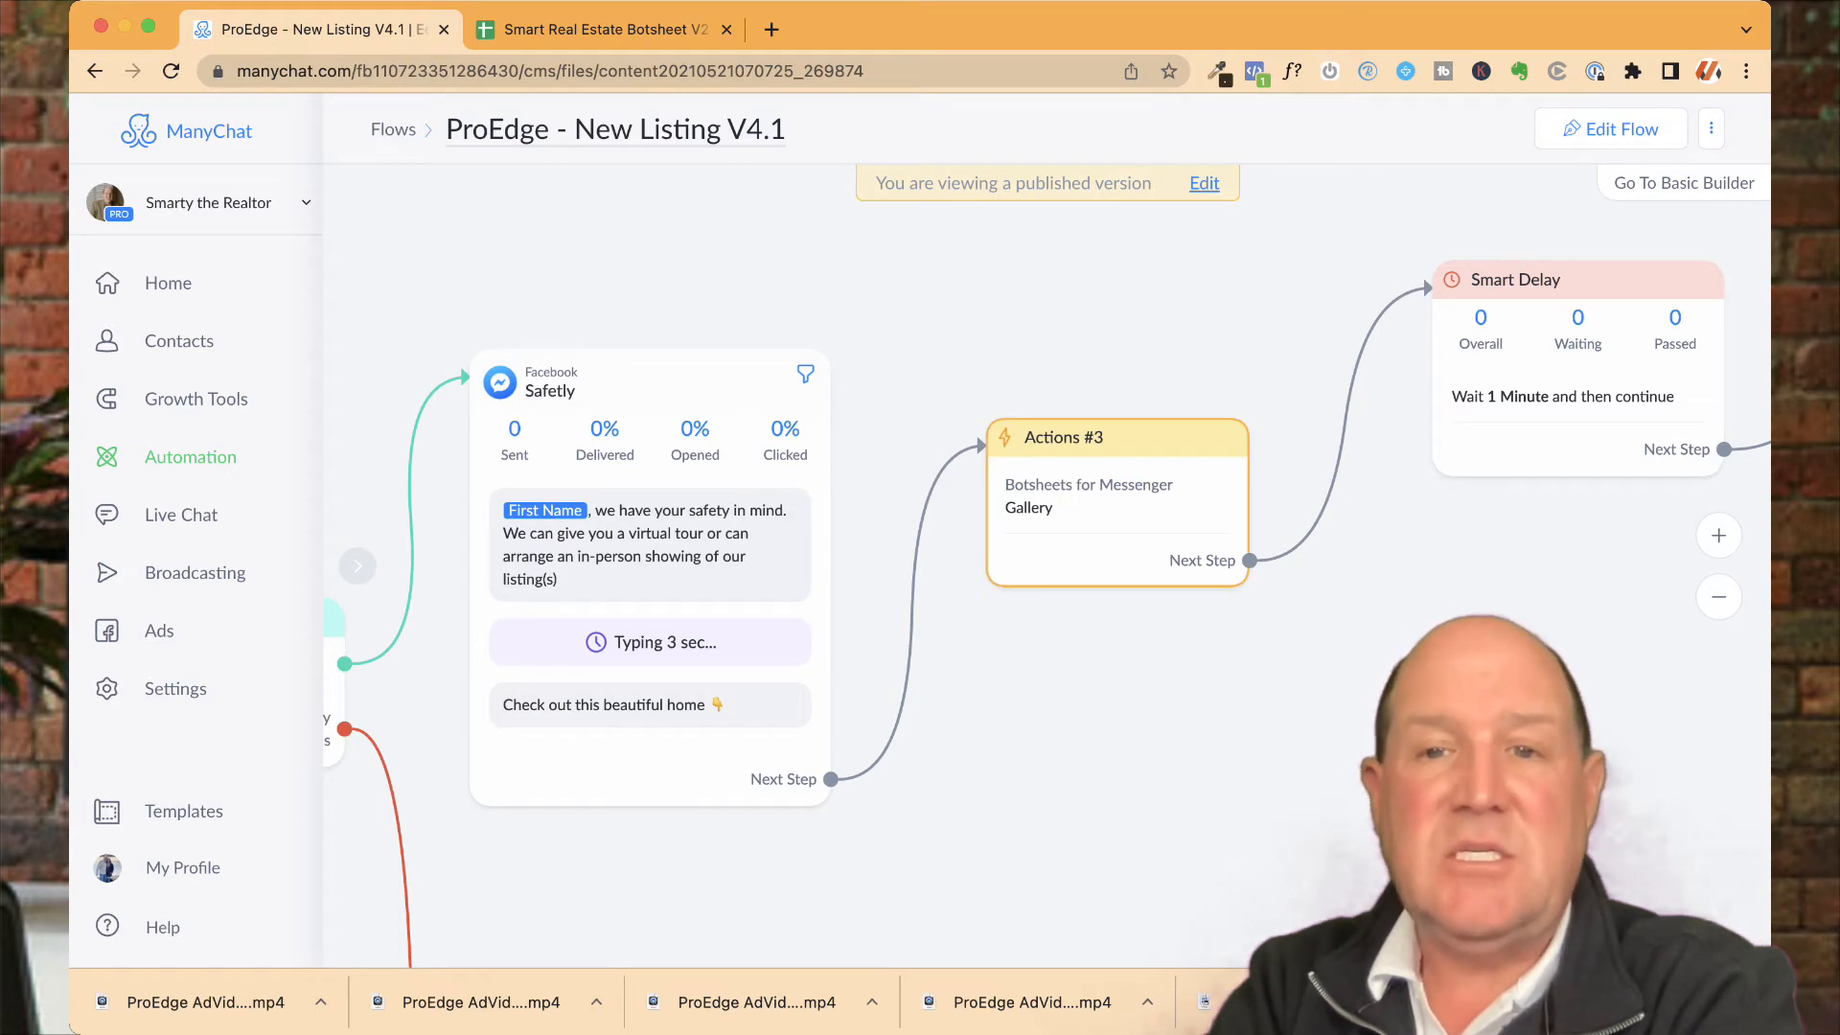
{"action": "left_click", "coordinate": [1610, 128]}
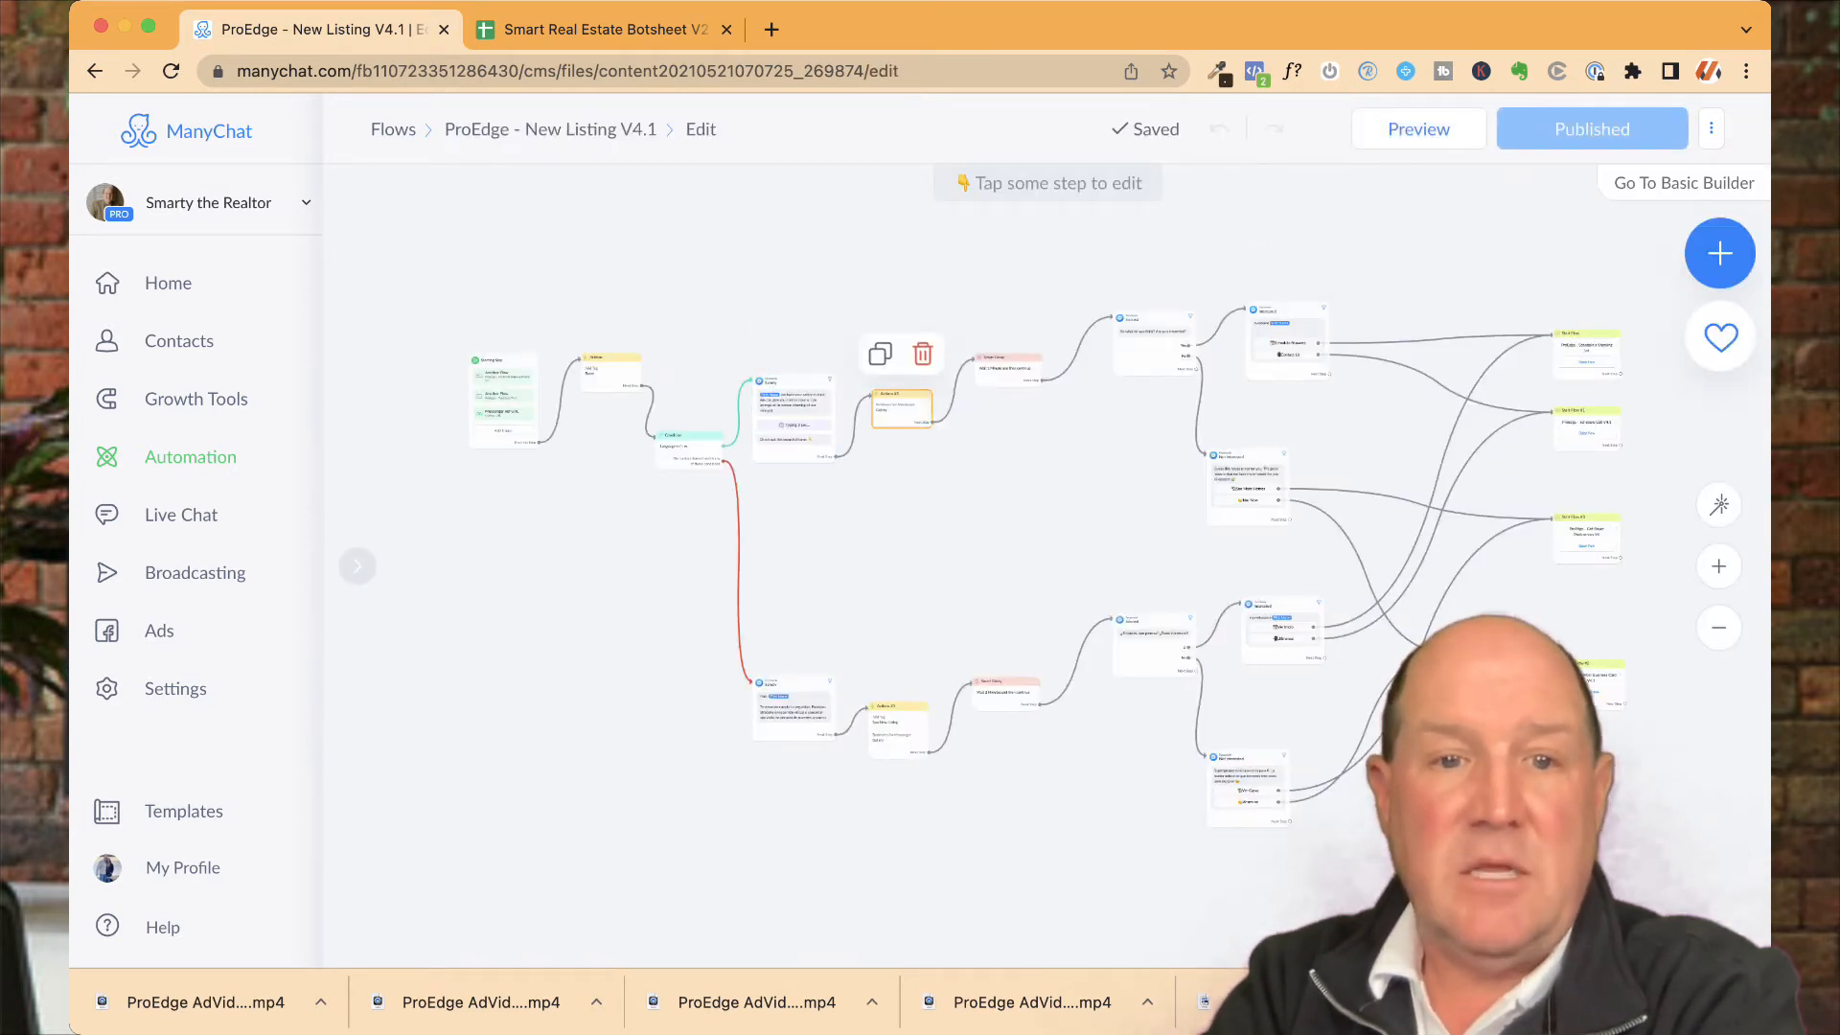
{"action": "left_click", "coordinate": [900, 408]}
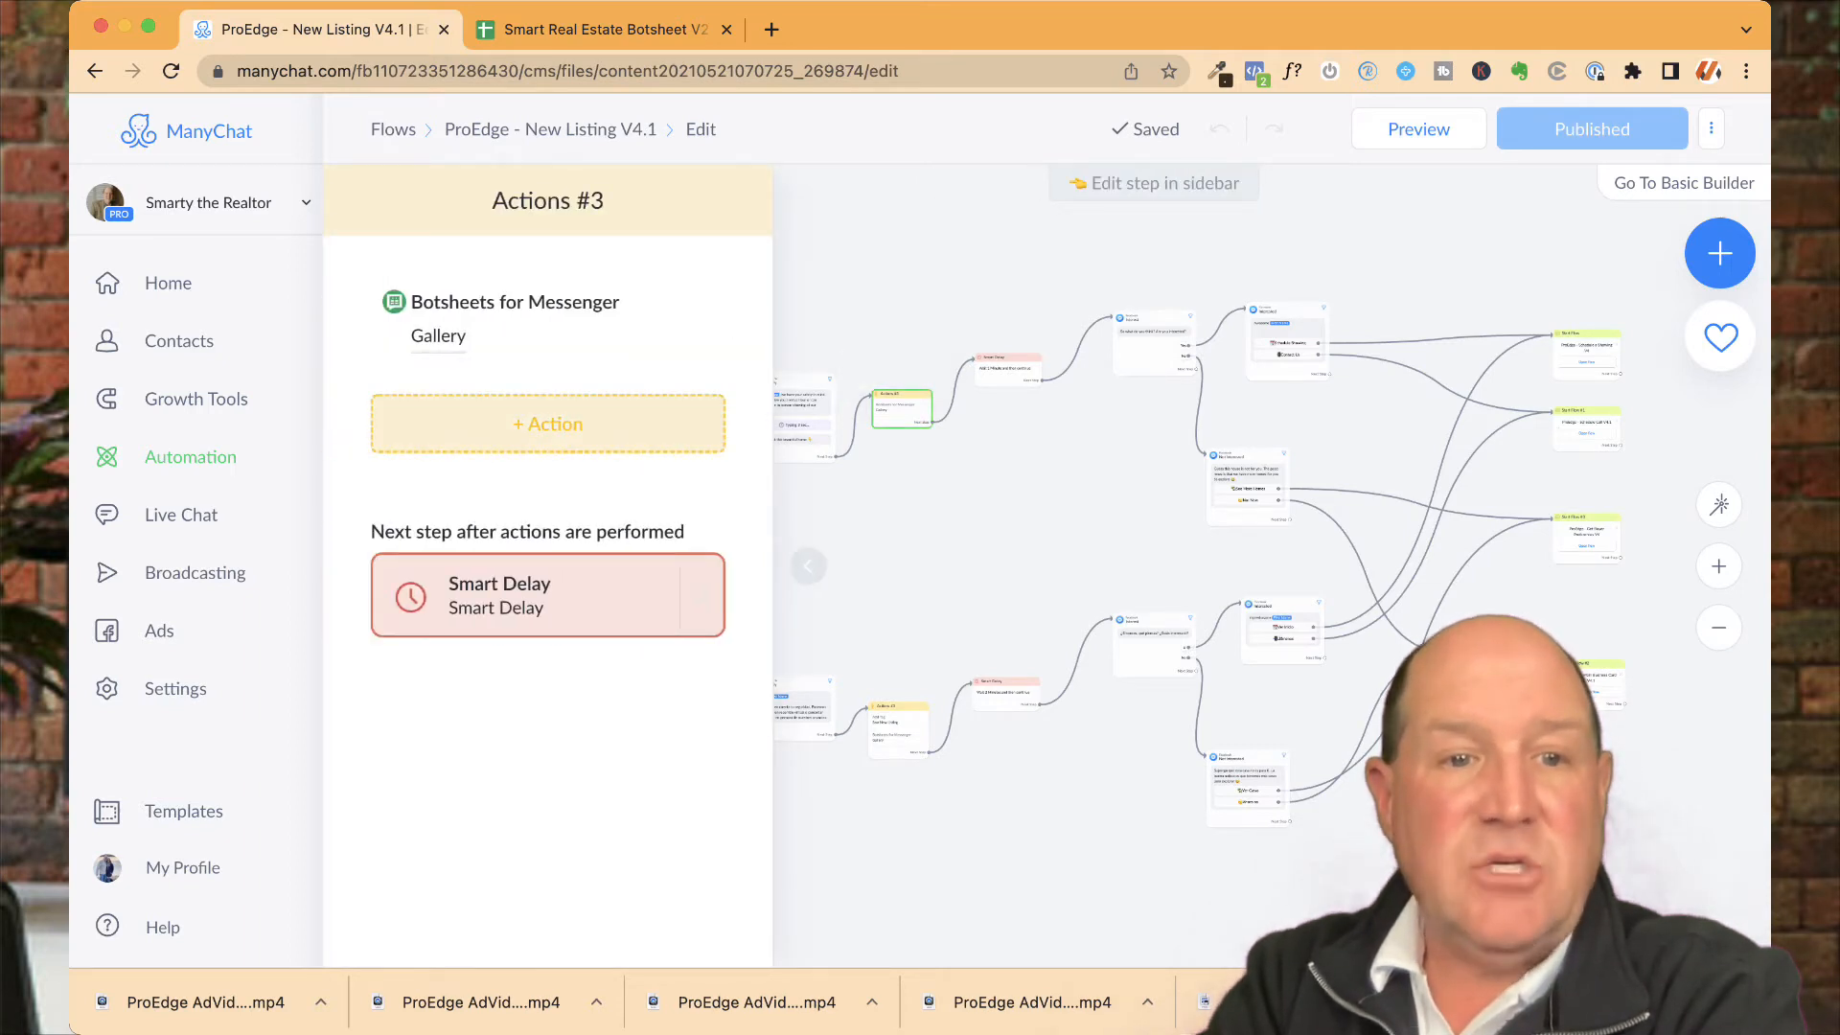
Look through the action types that can be added to the Actions #3 block
{"action": "left_click", "coordinate": [548, 424]}
{"action": "scroll", "coordinate": [499, 555], "scroll_direction": "down", "scroll_amount": 3}
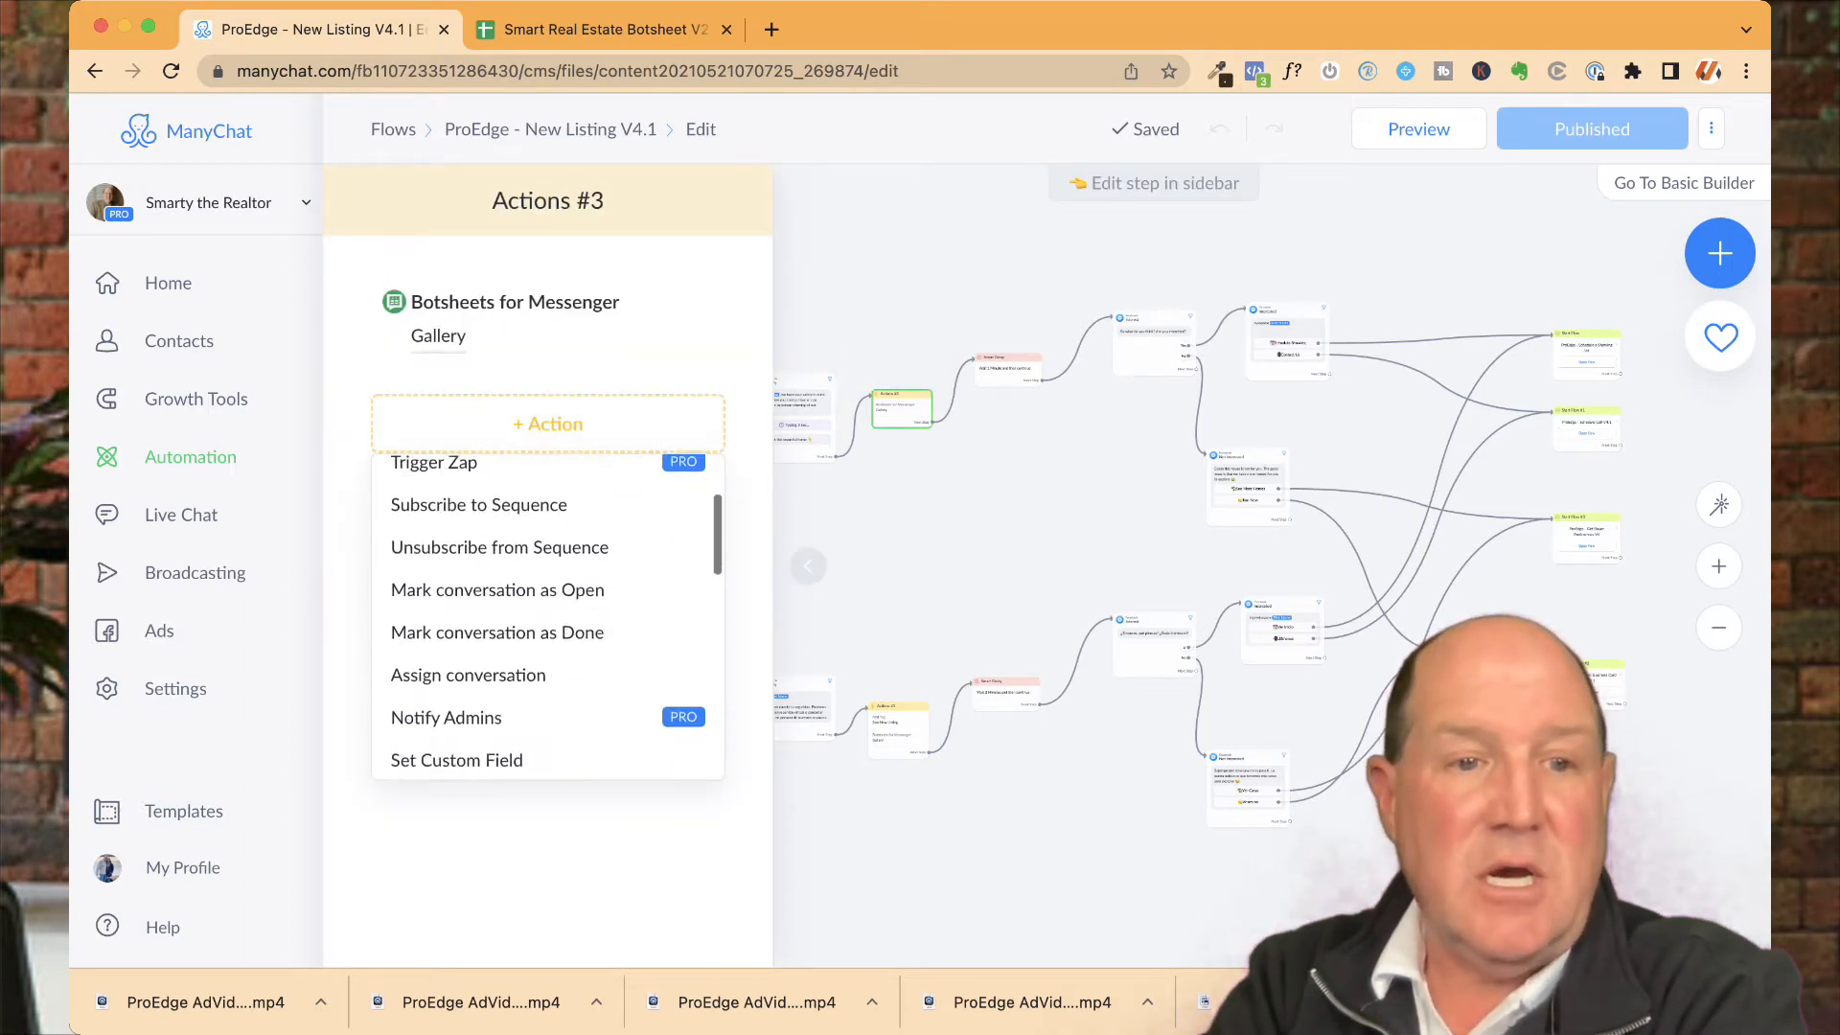
{"action": "scroll", "coordinate": [499, 556], "scroll_direction": "down", "scroll_amount": 5}
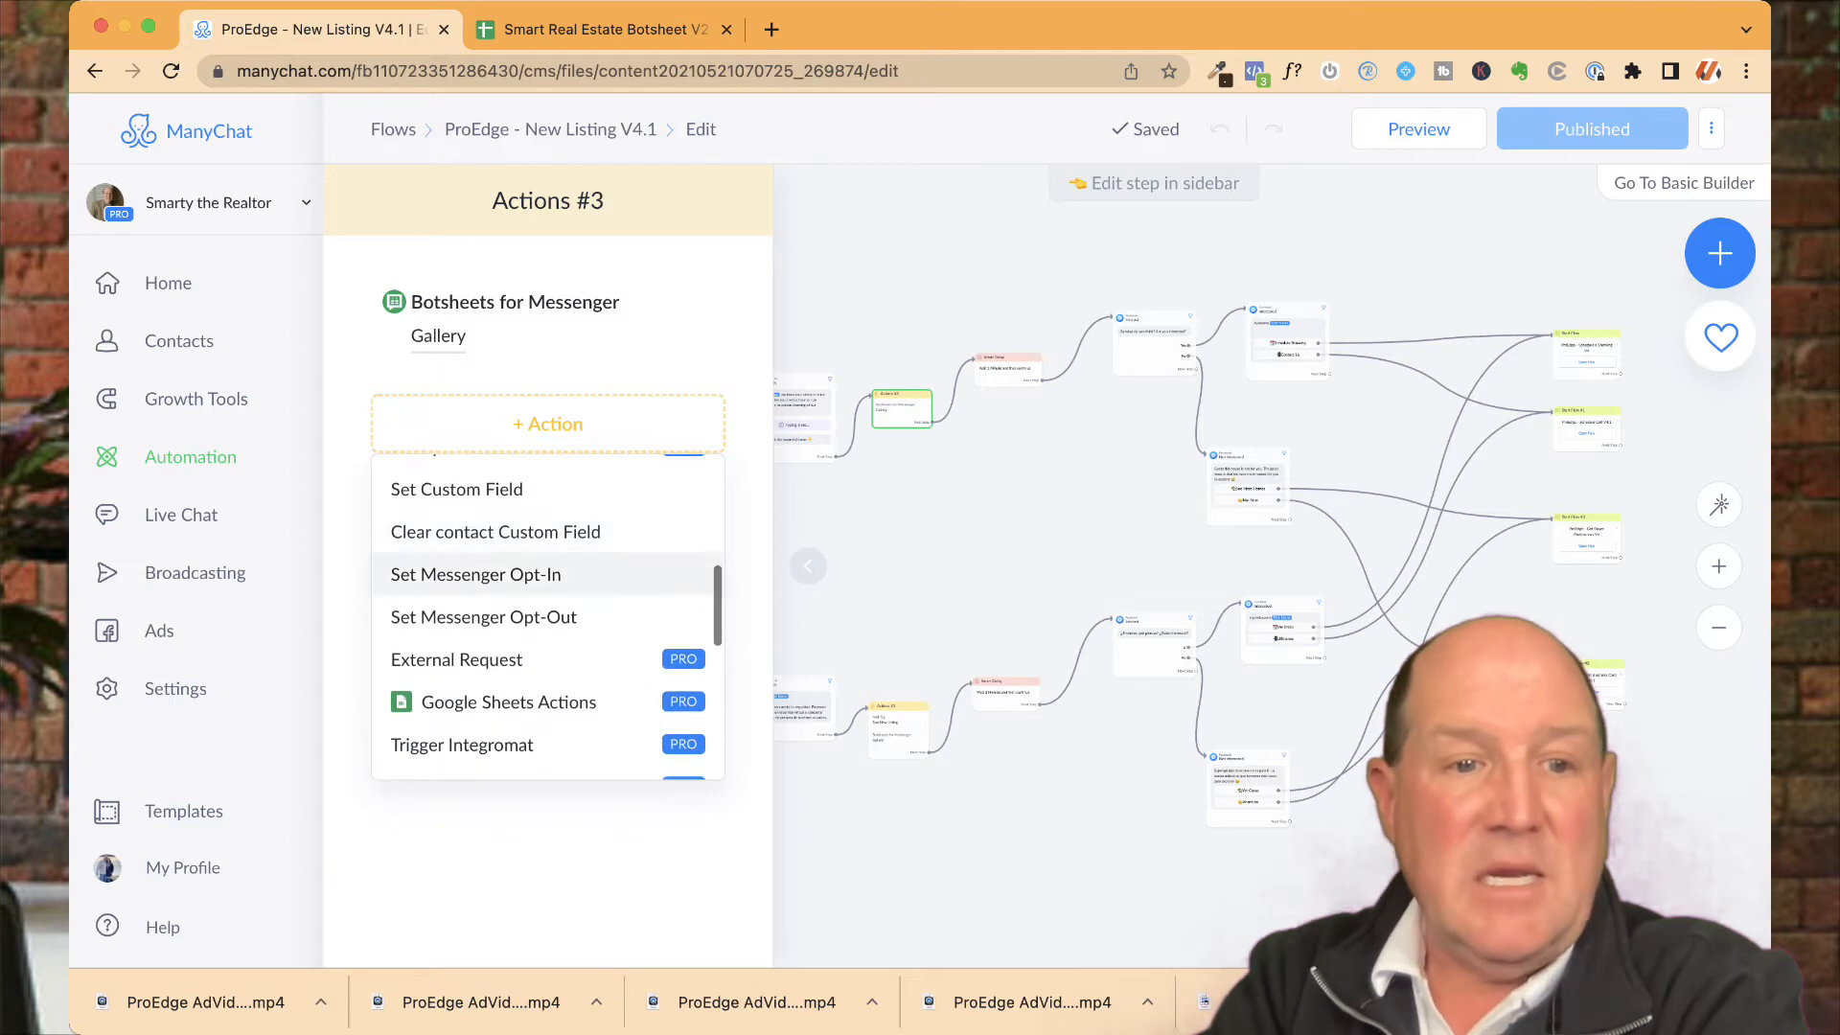
{"action": "scroll", "coordinate": [498, 517], "scroll_direction": "down", "scroll_amount": 5}
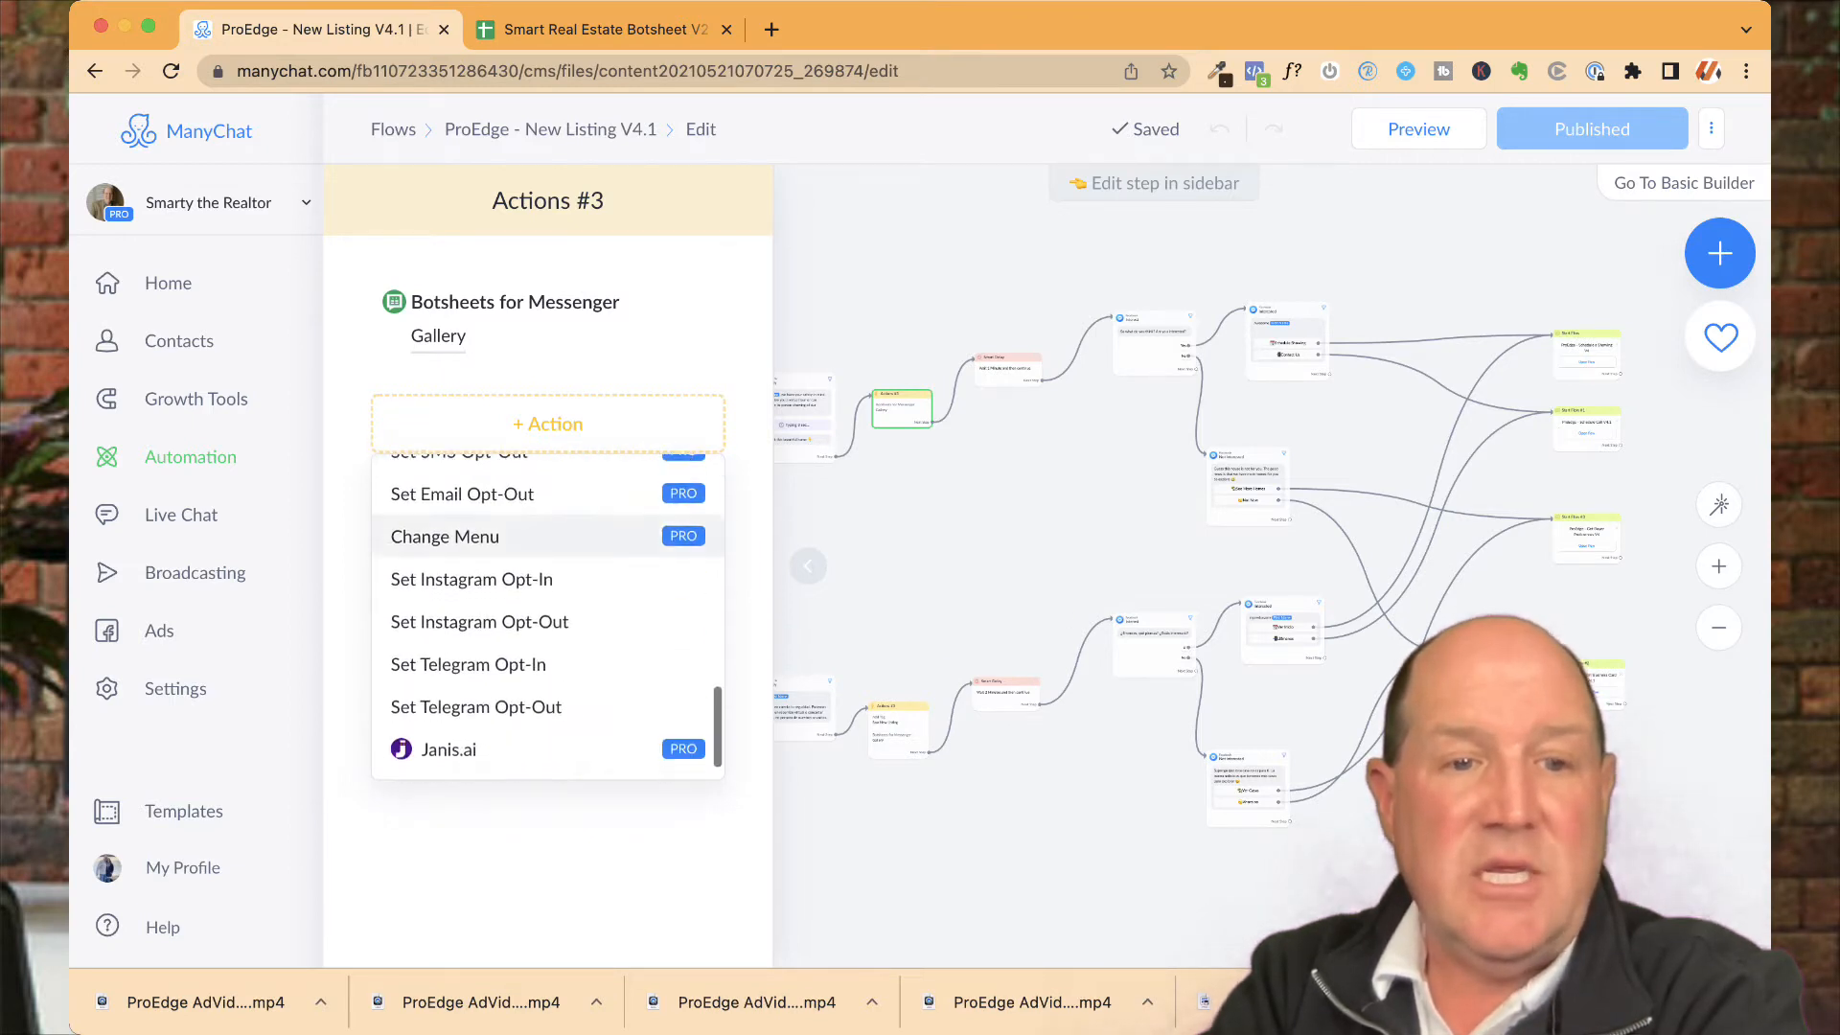
{"action": "scroll", "coordinate": [547, 595], "scroll_direction": "up", "scroll_amount": 12}
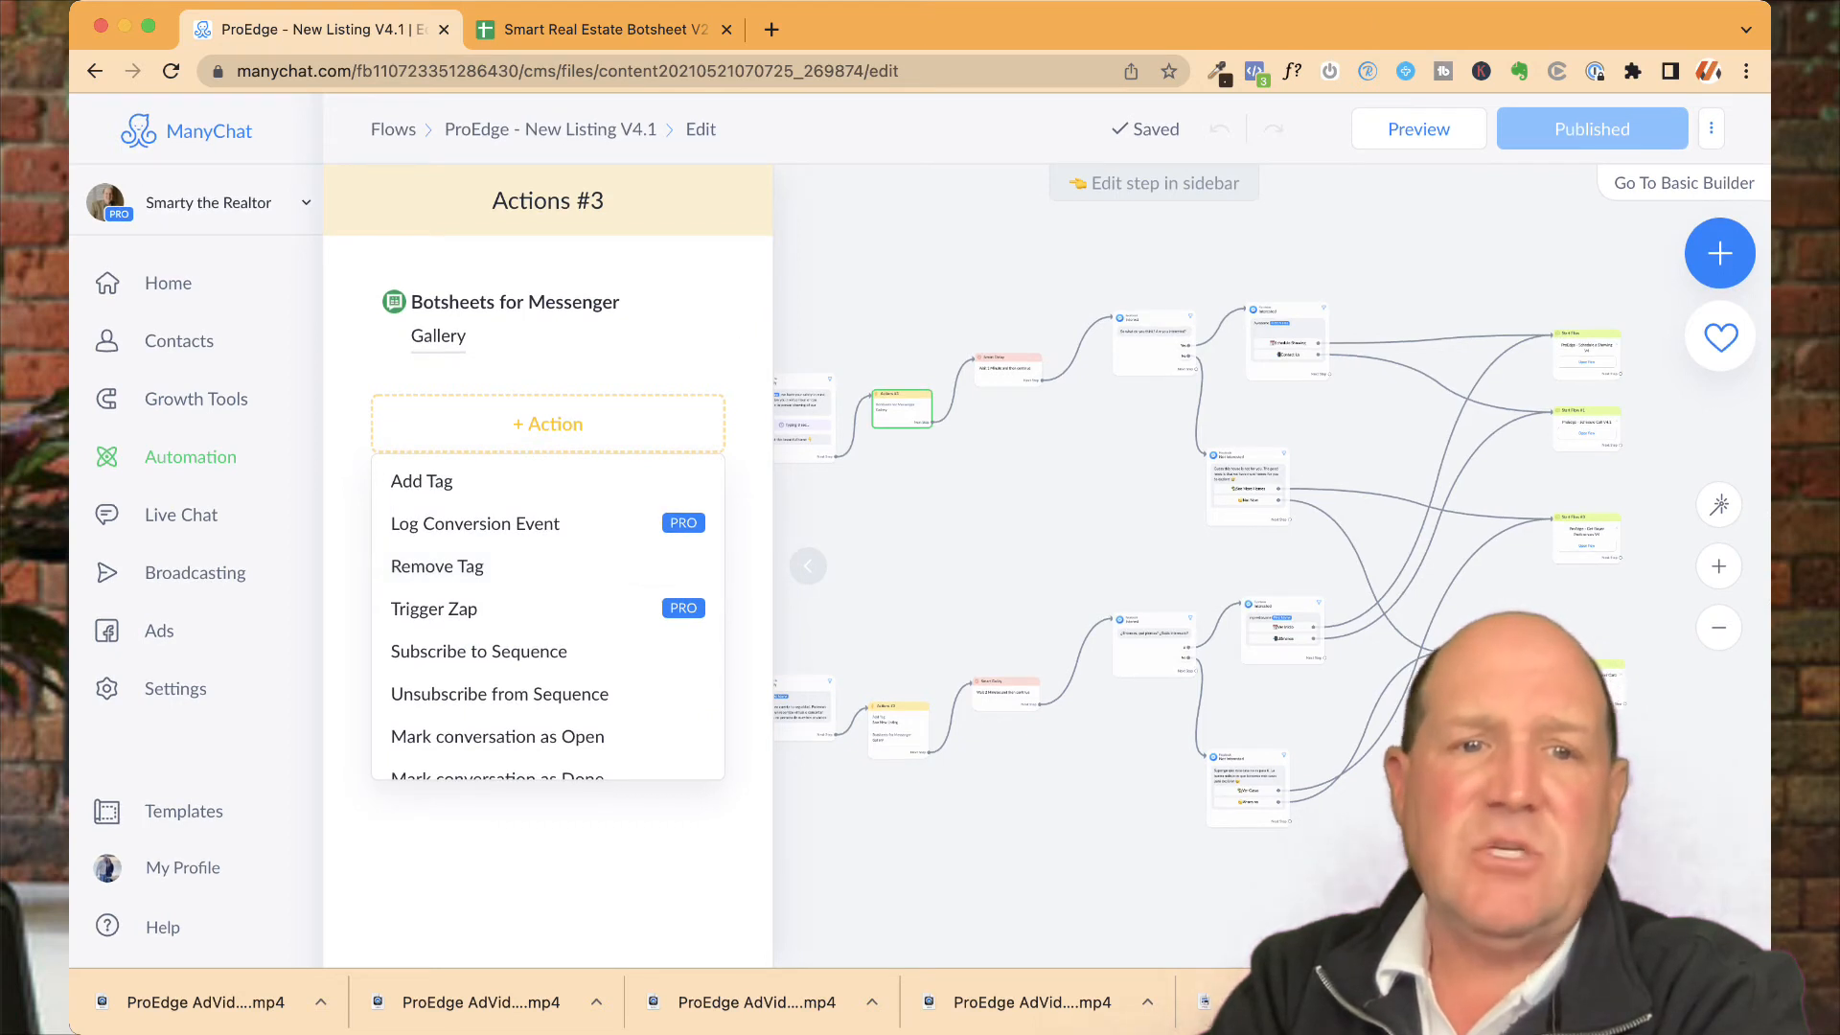
Add a second Botsheets for Messenger action to the Actions #3 block
{"action": "left_click", "coordinate": [651, 261]}
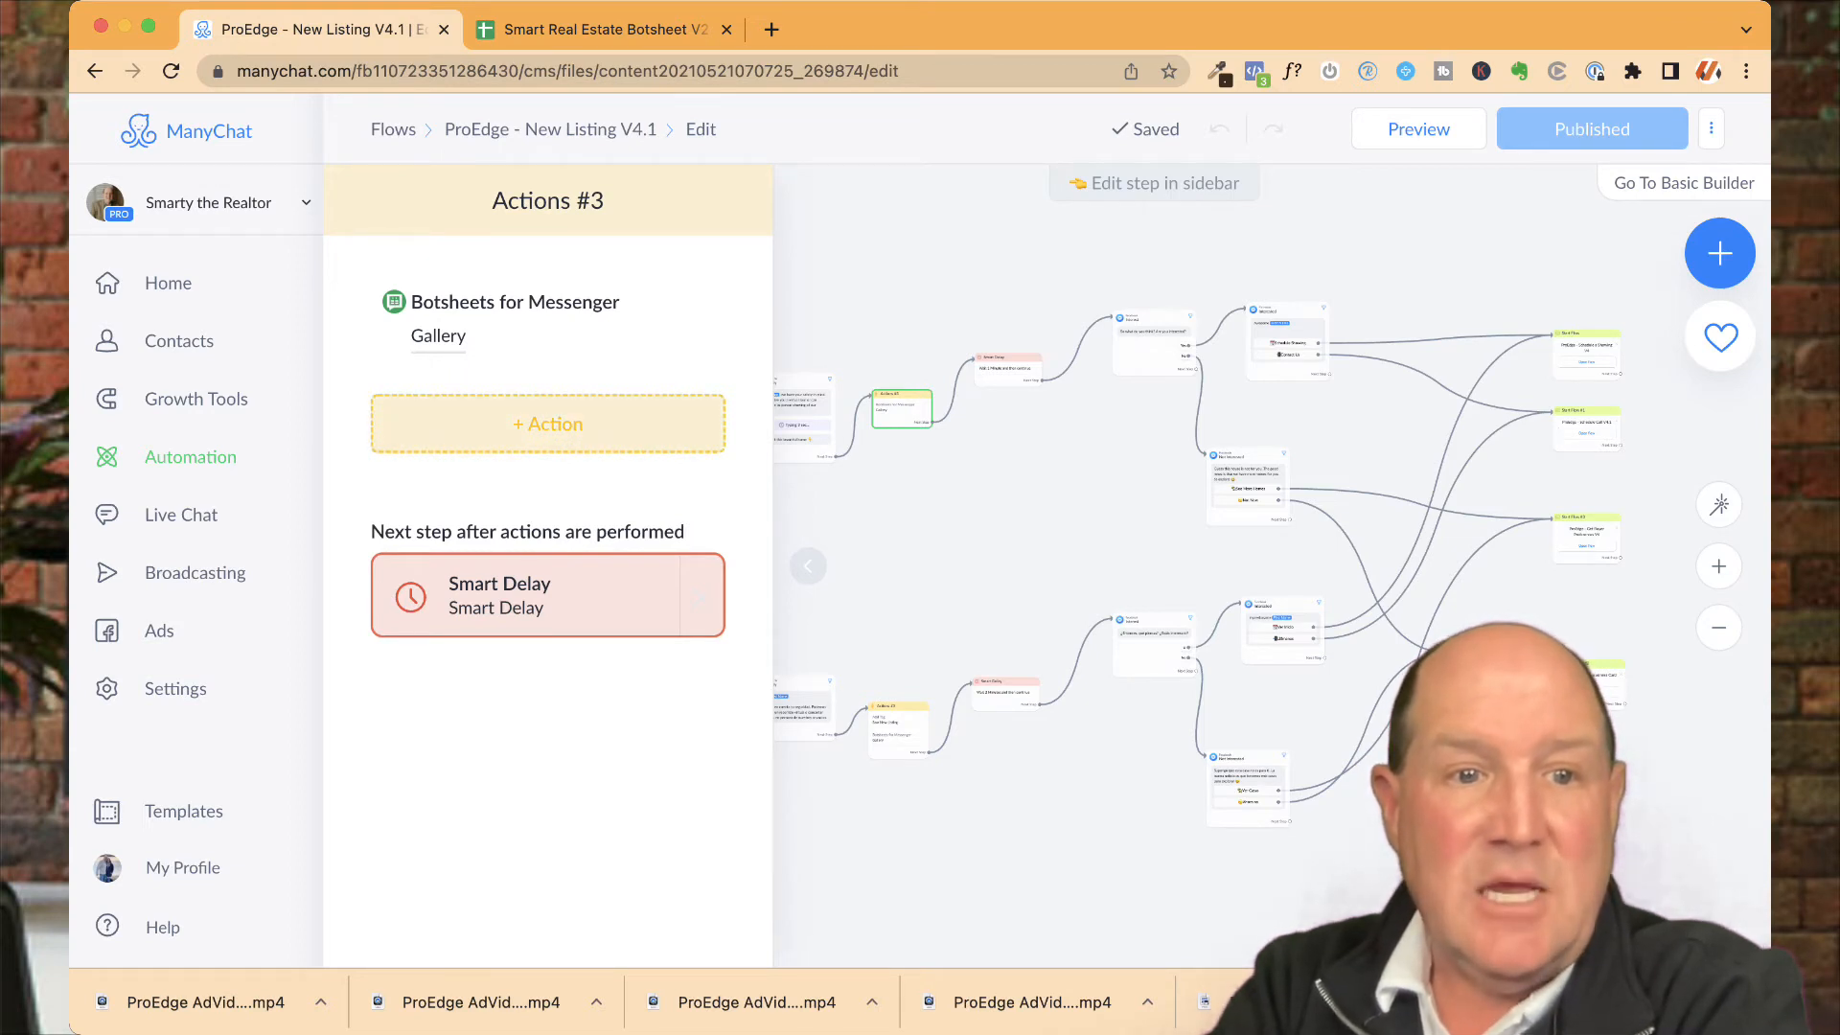
{"action": "left_click", "coordinate": [548, 423]}
{"action": "scroll", "coordinate": [547, 613], "scroll_direction": "down", "scroll_amount": 5}
{"action": "scroll", "coordinate": [547, 584], "scroll_direction": "down", "scroll_amount": 5}
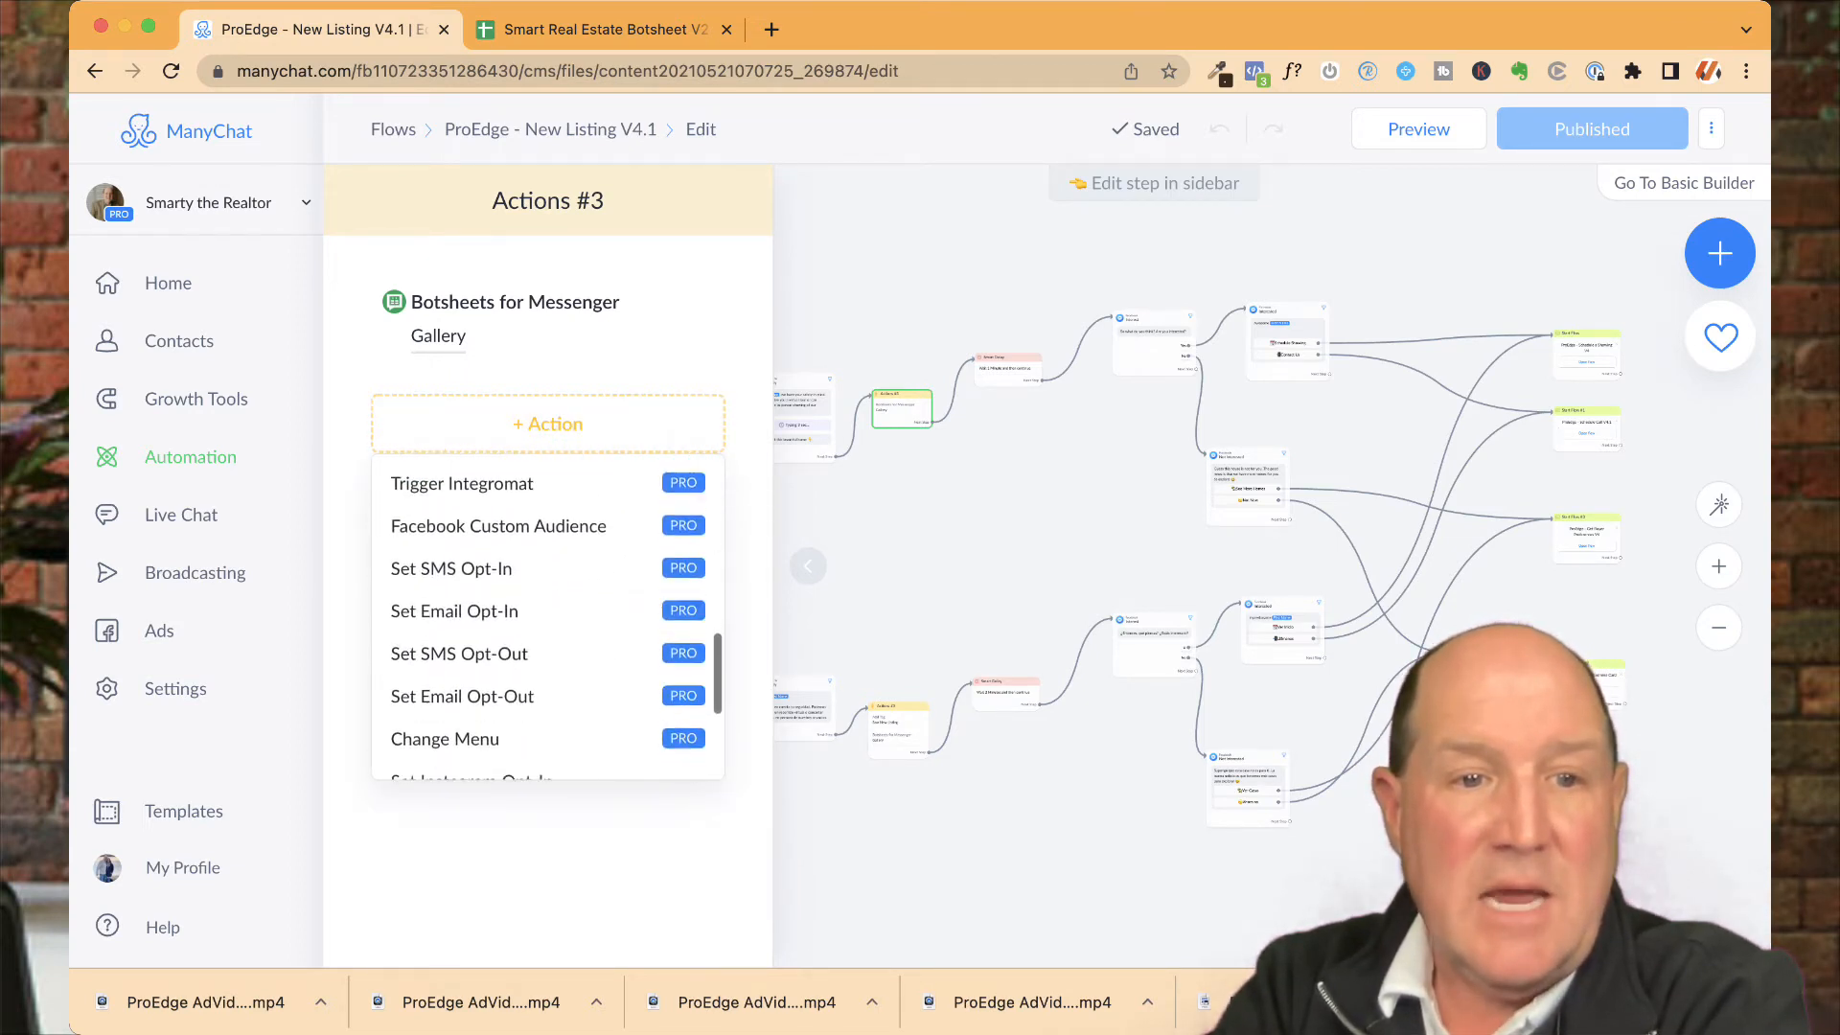
{"action": "left_click", "coordinate": [518, 754]}
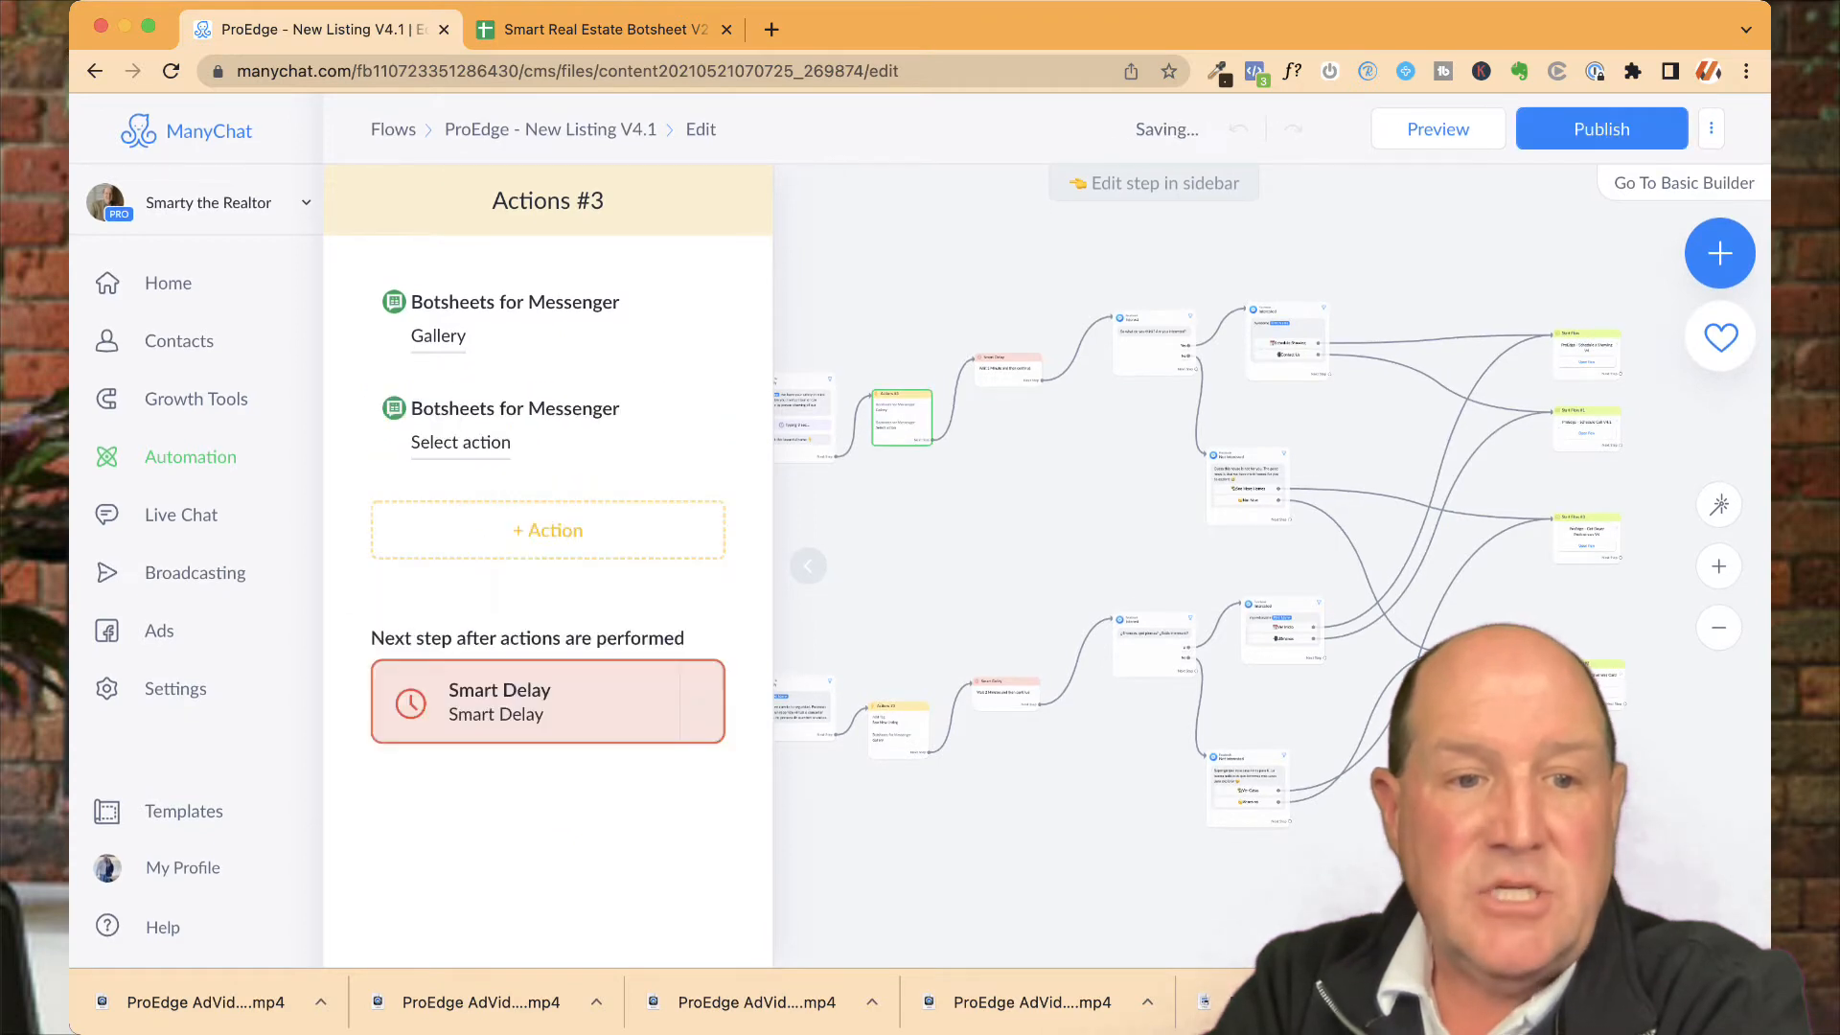
Look through the Botsheets for Messenger actions available for the newly added action, including the gallery and search options
{"action": "left_click", "coordinate": [461, 442]}
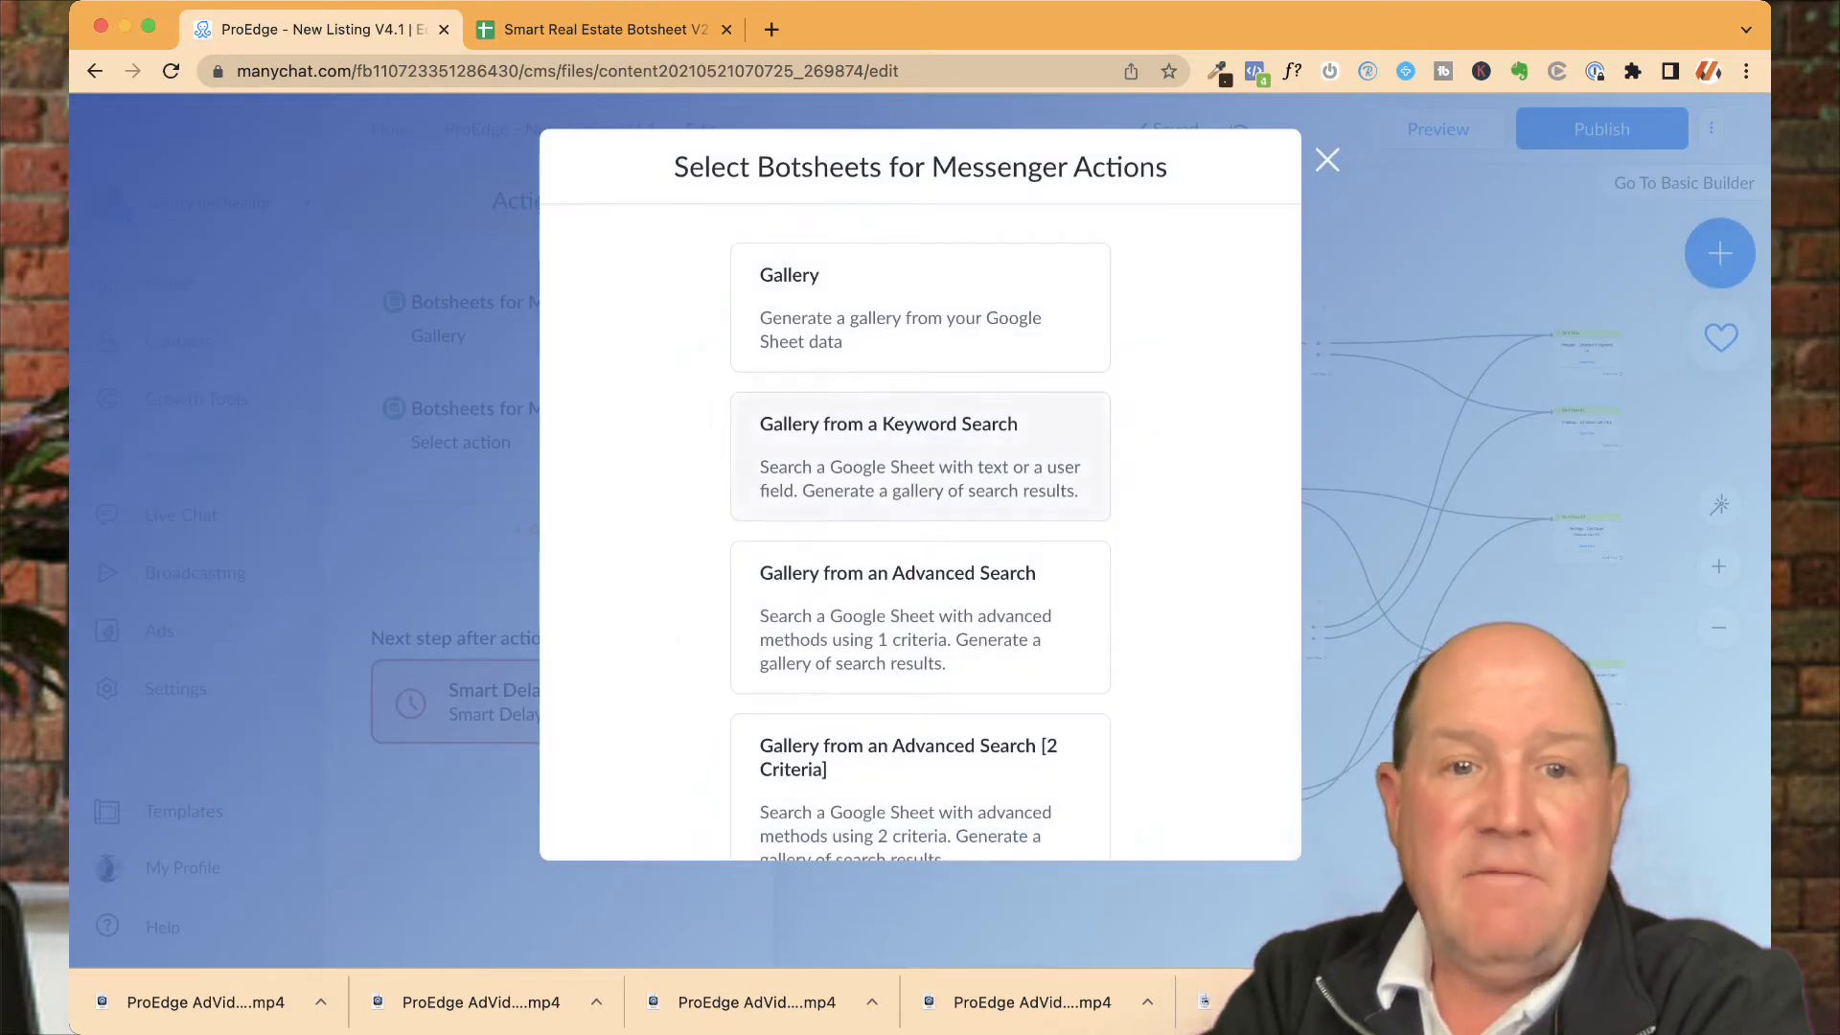
{"action": "scroll", "coordinate": [920, 450], "scroll_direction": "down", "scroll_amount": 3}
{"action": "scroll", "coordinate": [920, 537], "scroll_direction": "up", "scroll_amount": 3}
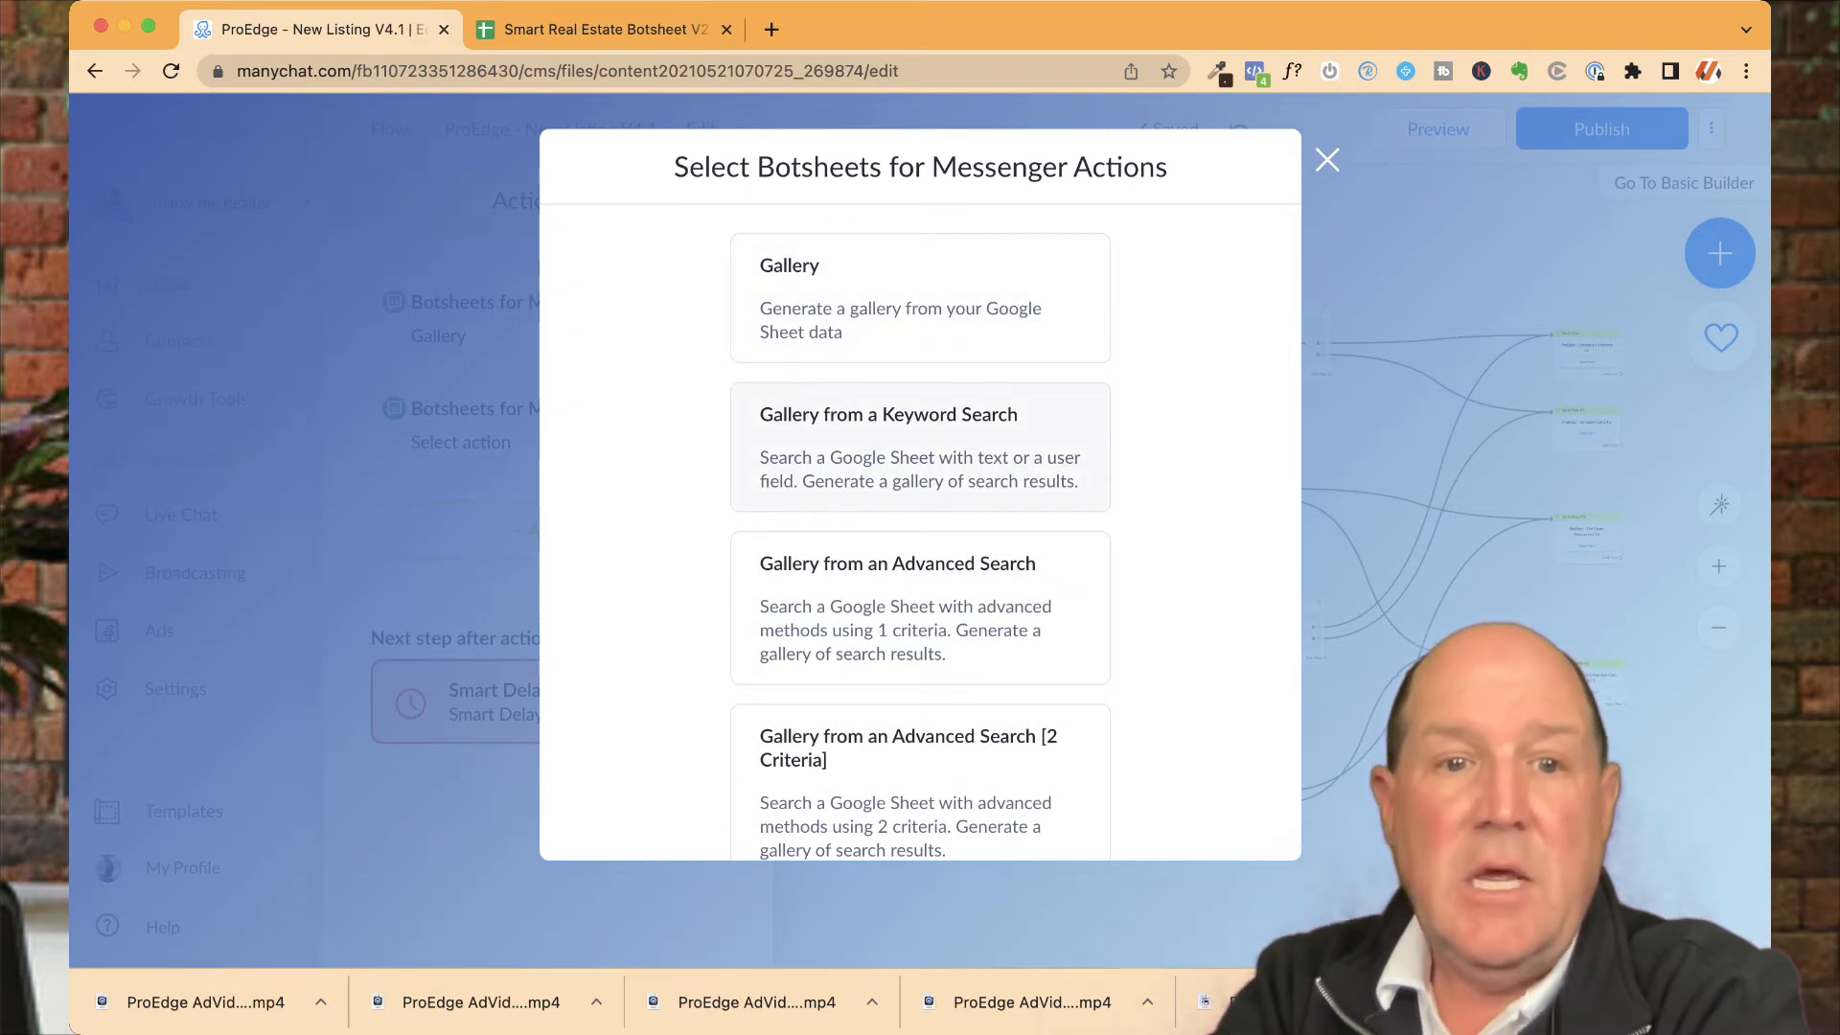
{"action": "scroll", "coordinate": [920, 537], "scroll_direction": "down", "scroll_amount": 3}
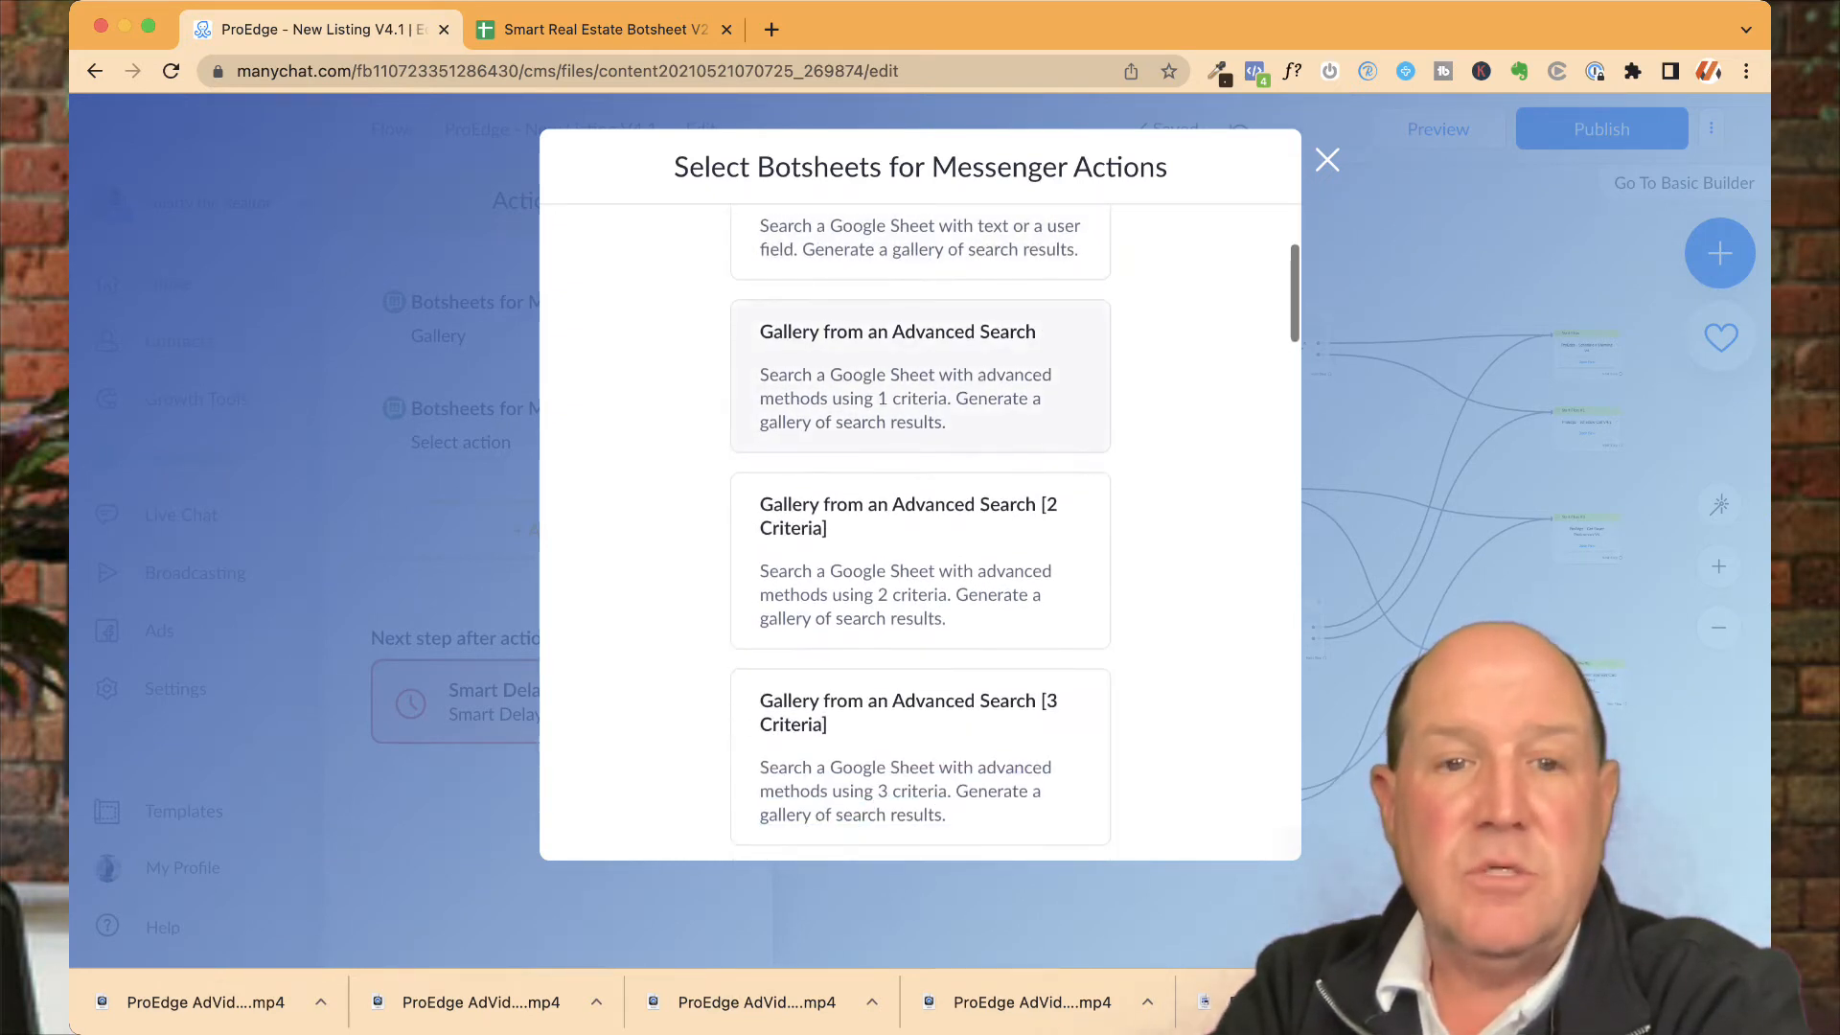
{"action": "scroll", "coordinate": [920, 537], "scroll_direction": "down", "scroll_amount": 7}
{"action": "scroll", "coordinate": [920, 537], "scroll_direction": "down", "scroll_amount": 9}
{"action": "scroll", "coordinate": [920, 536], "scroll_direction": "down", "scroll_amount": 7}
{"action": "scroll", "coordinate": [920, 536], "scroll_direction": "down", "scroll_amount": 4}
{"action": "scroll", "coordinate": [920, 450], "scroll_direction": "down", "scroll_amount": 4}
{"action": "scroll", "coordinate": [920, 594], "scroll_direction": "up", "scroll_amount": 7}
{"action": "key", "text": "Escape"}
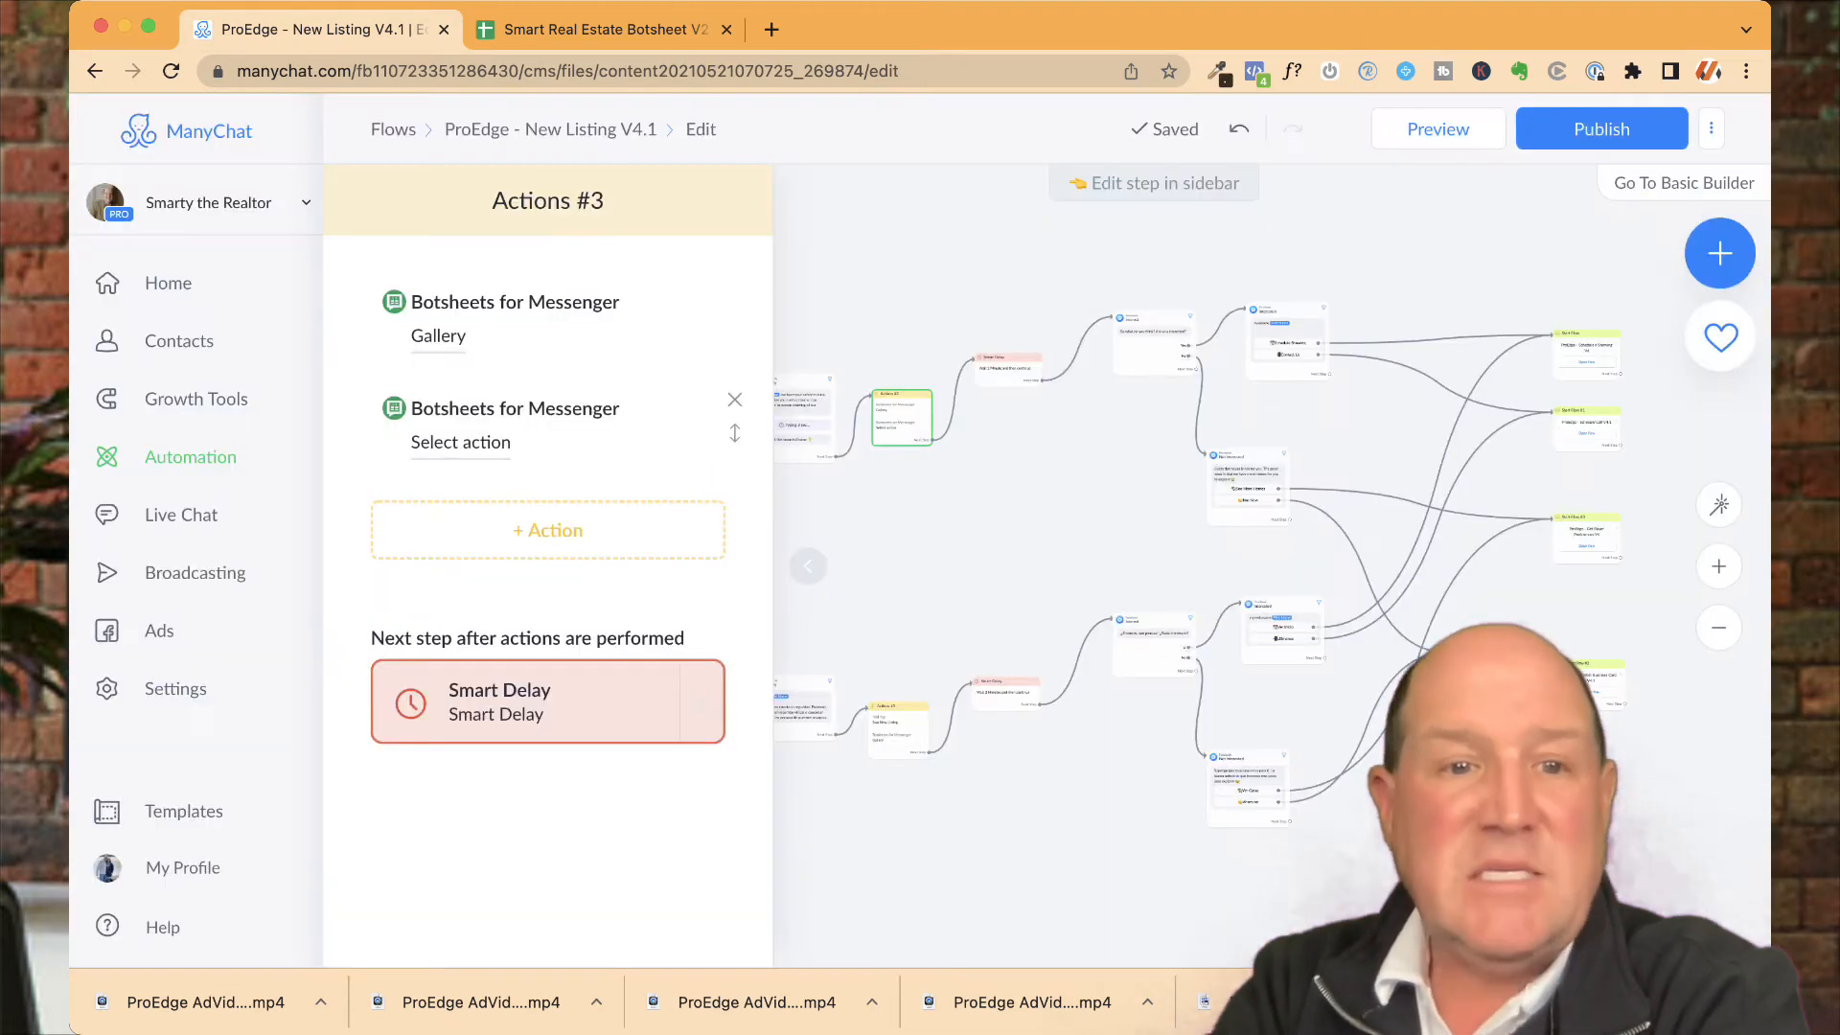
Delete the unconfigured second Botsheets for Messenger action from the Actions #3 block
{"action": "left_click", "coordinate": [735, 400]}
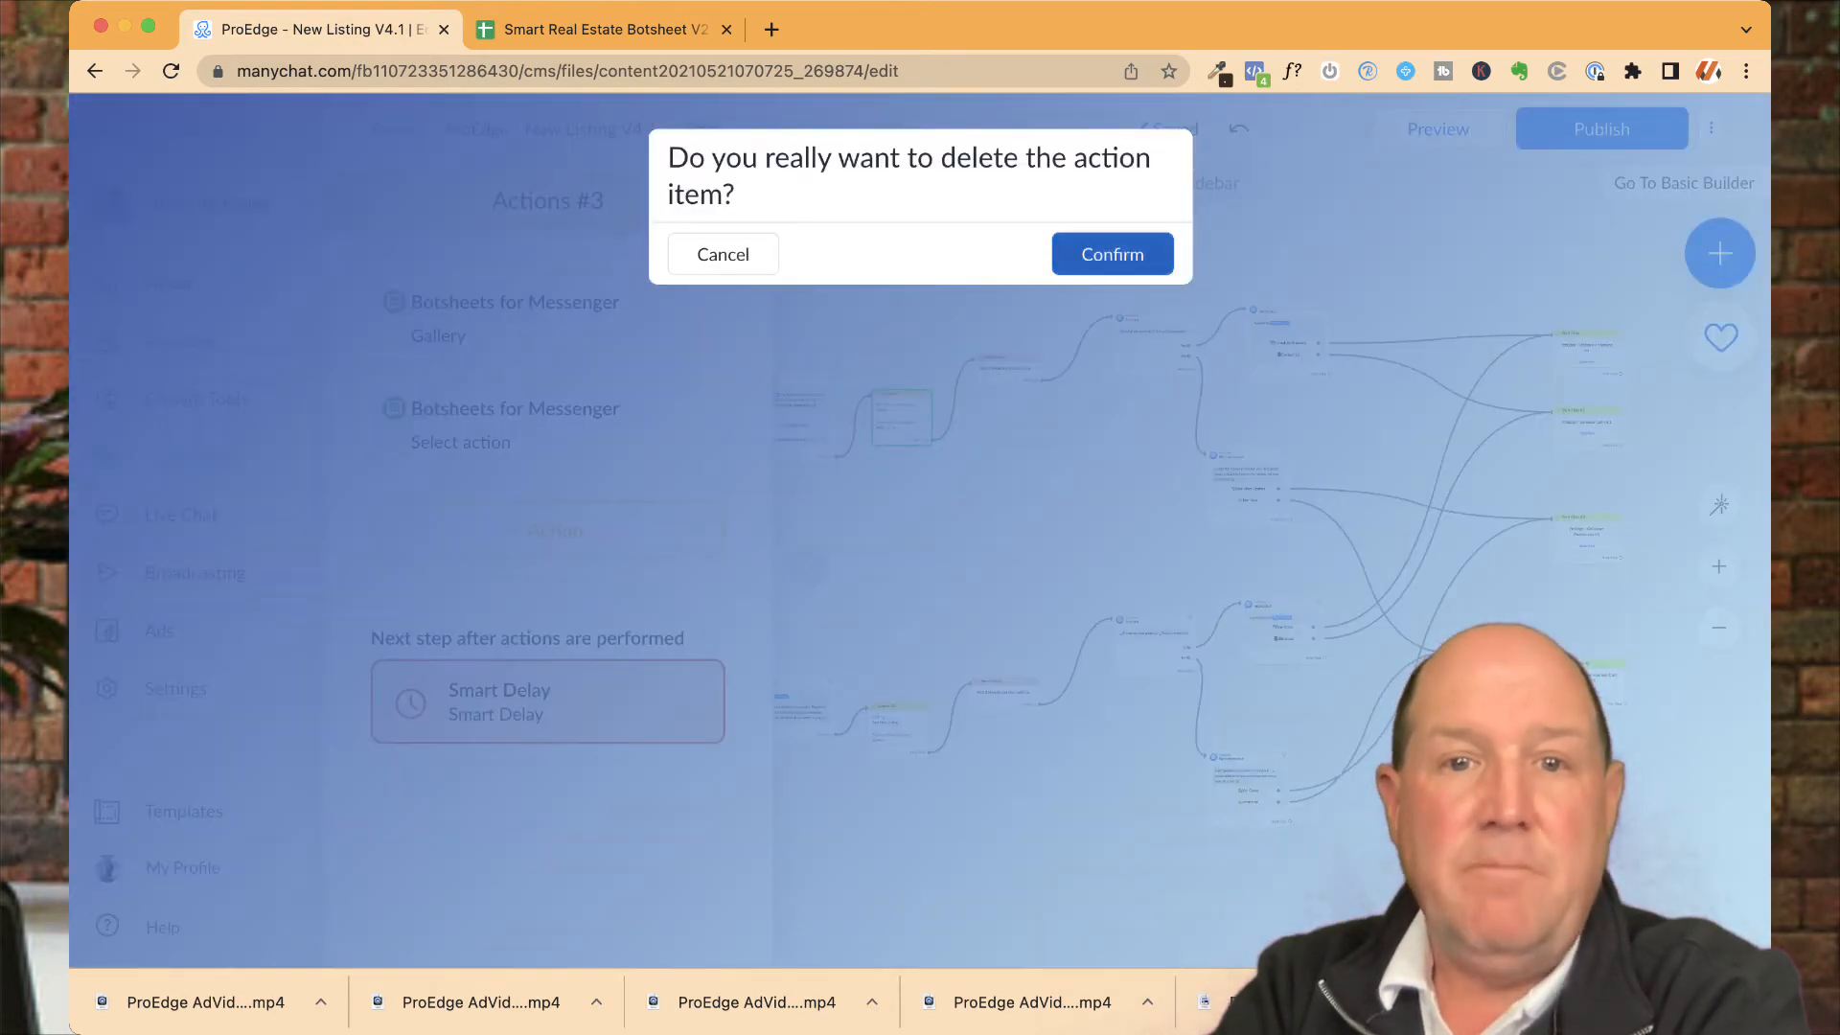
{"action": "left_click", "coordinate": [1112, 254]}
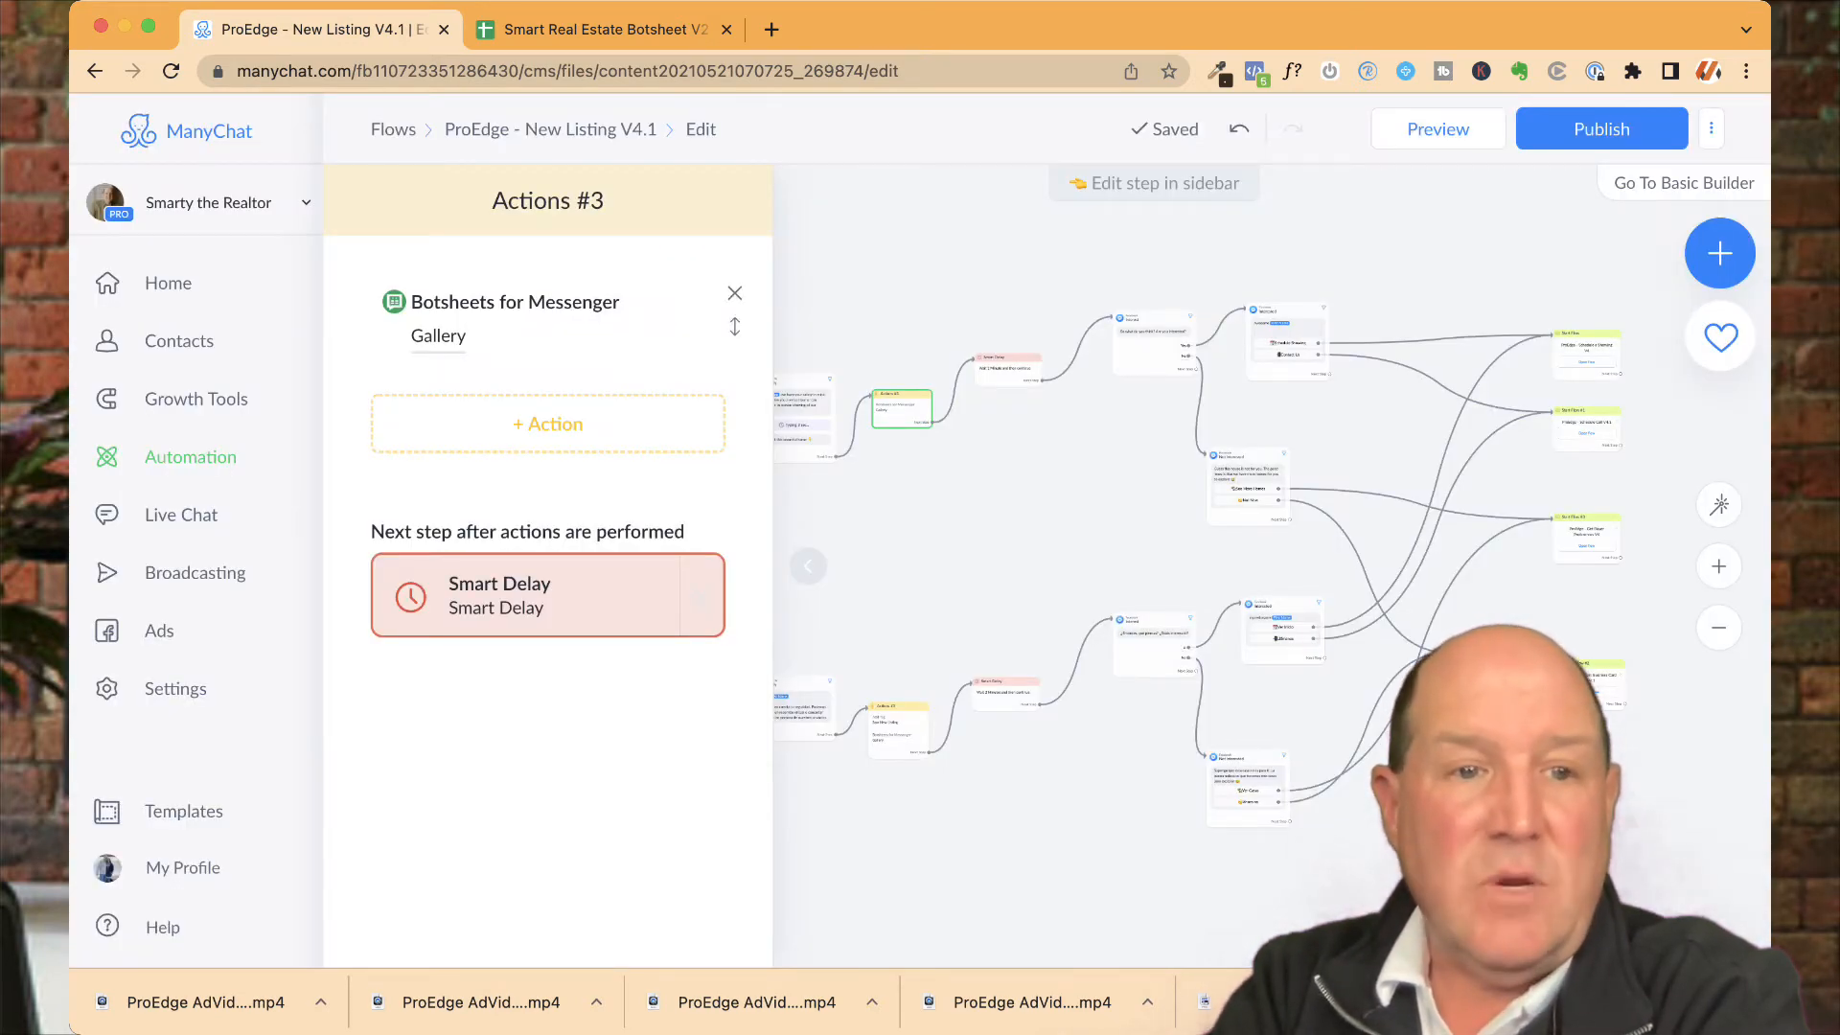
Review all settings of the Botsheets Gallery action, from the worksheet name to the quick reply fields, and save it
{"action": "left_click", "coordinate": [439, 335]}
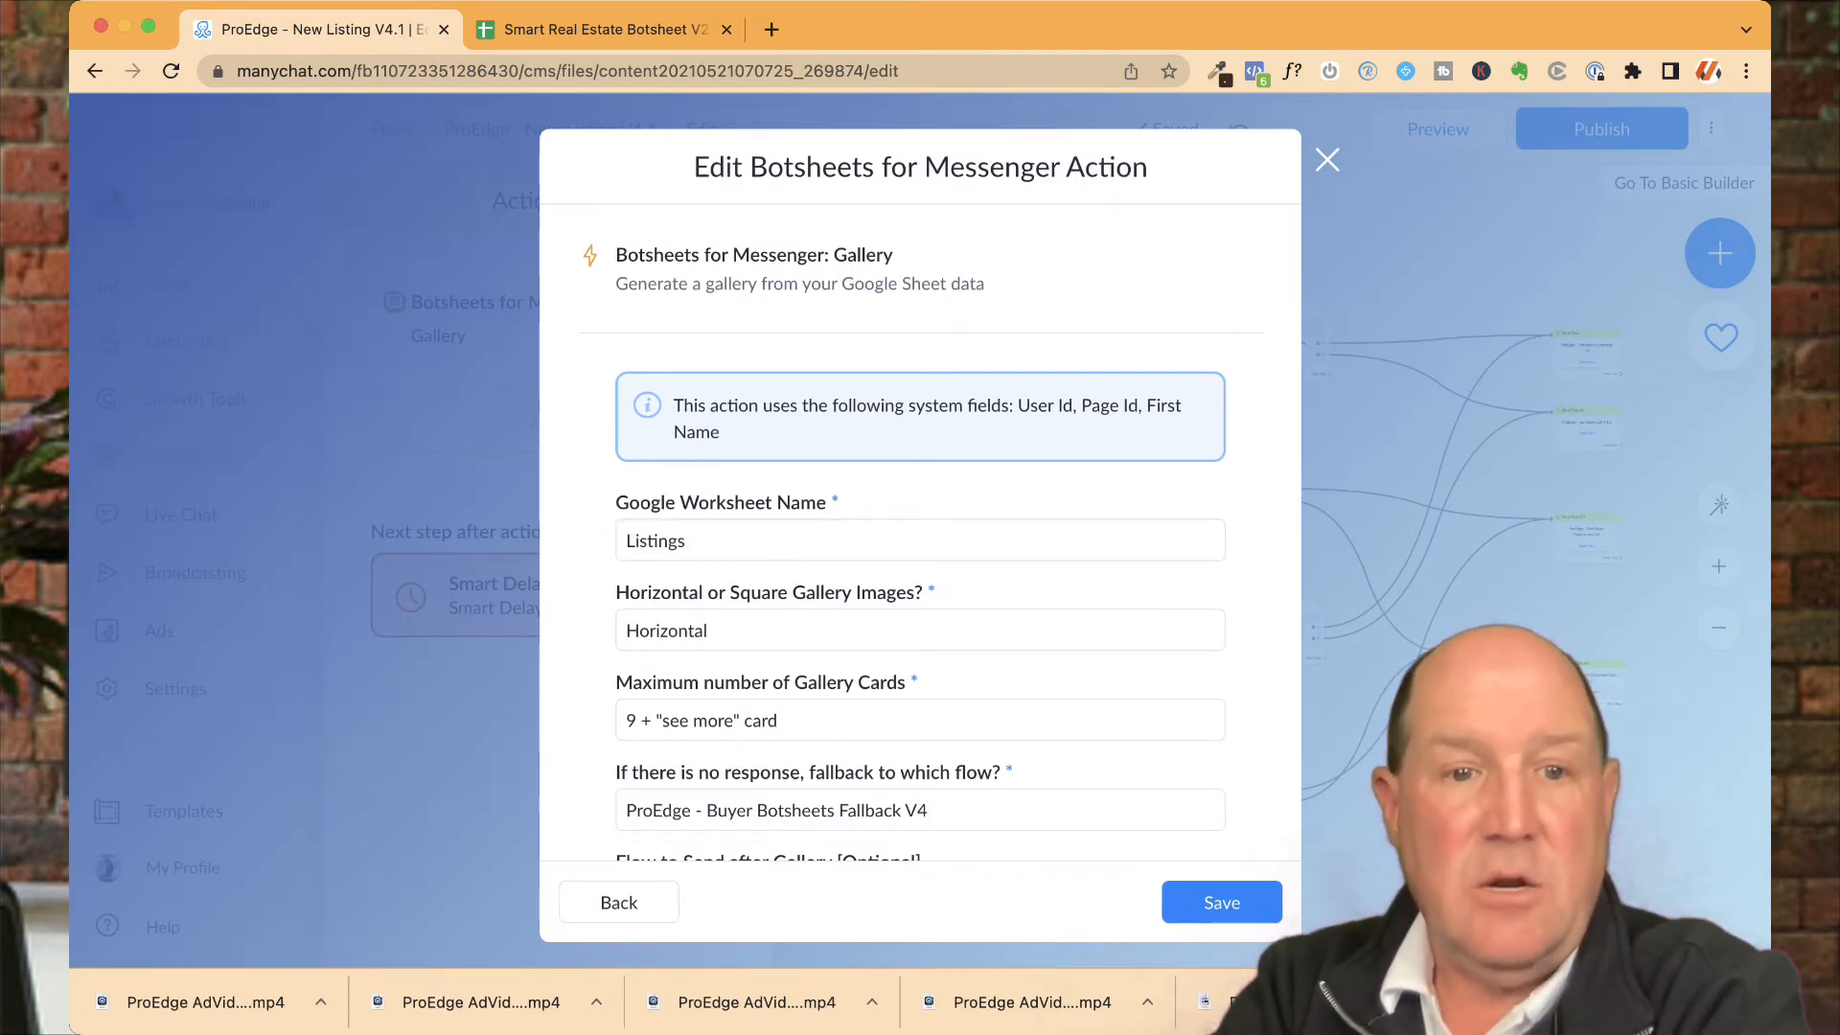
{"action": "scroll", "coordinate": [918, 537], "scroll_direction": "down", "scroll_amount": 3}
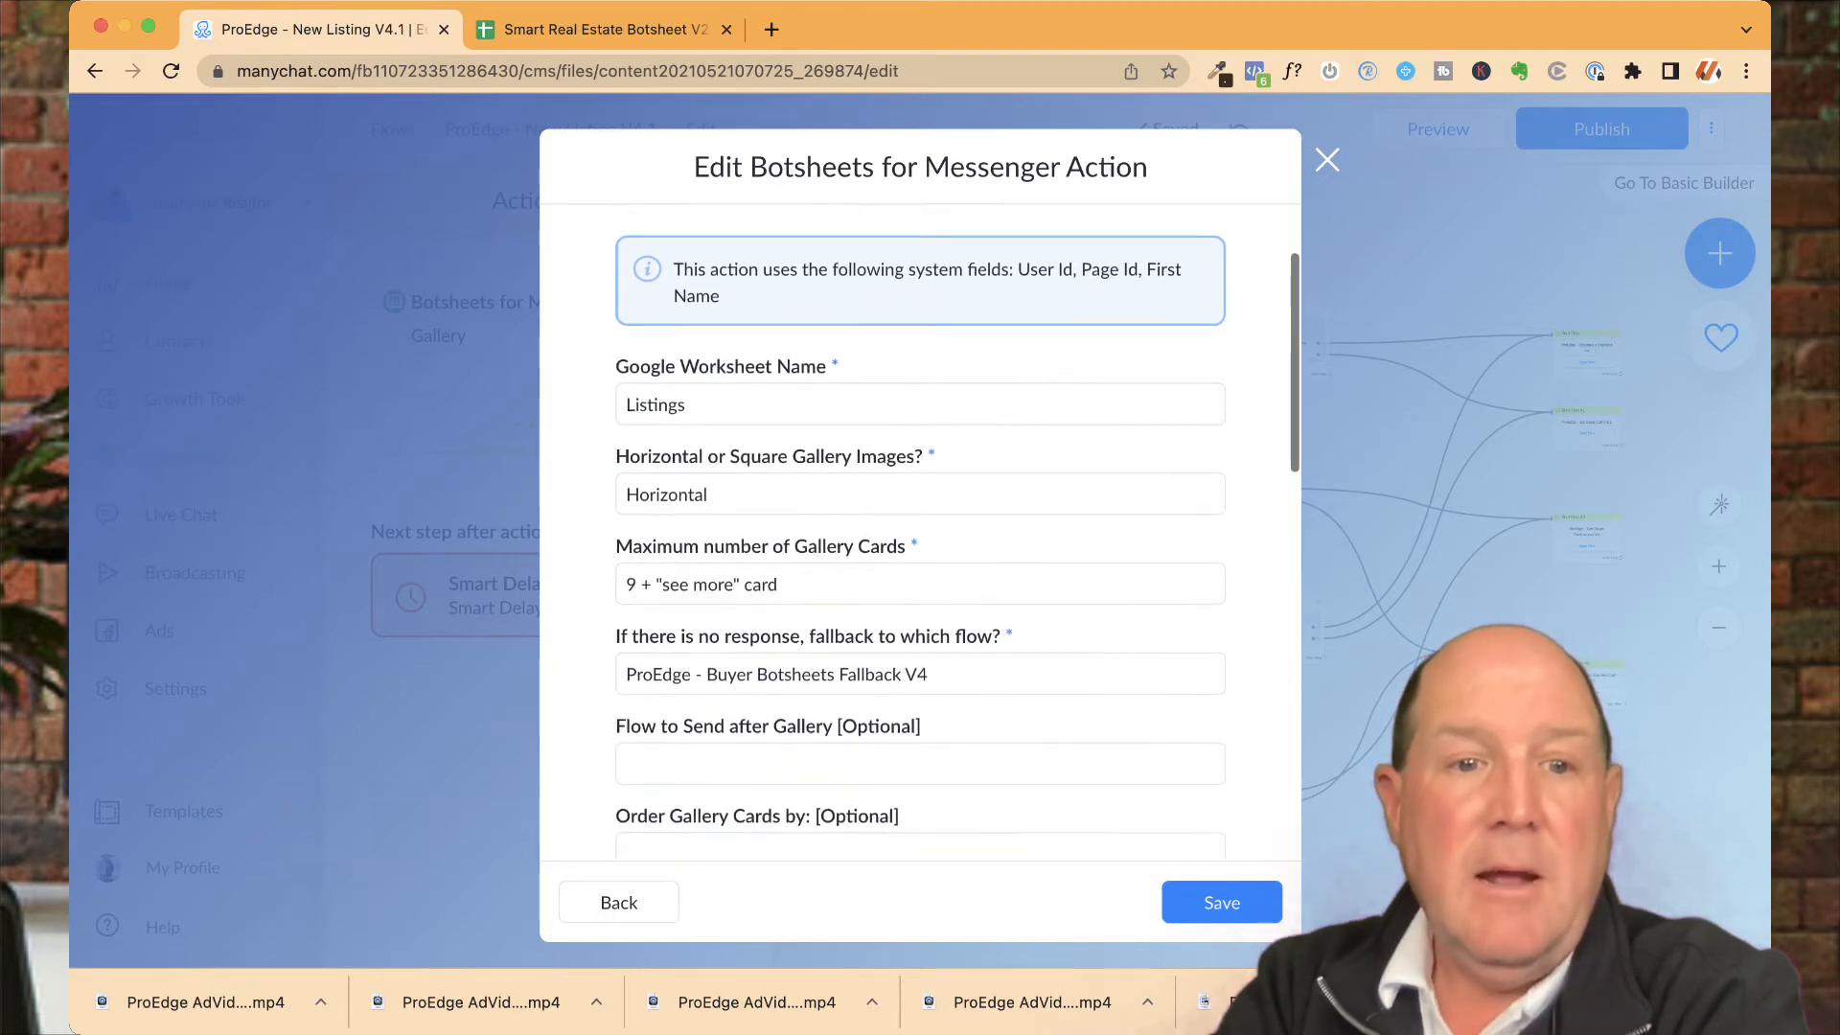
{"action": "scroll", "coordinate": [918, 536], "scroll_direction": "down", "scroll_amount": 2}
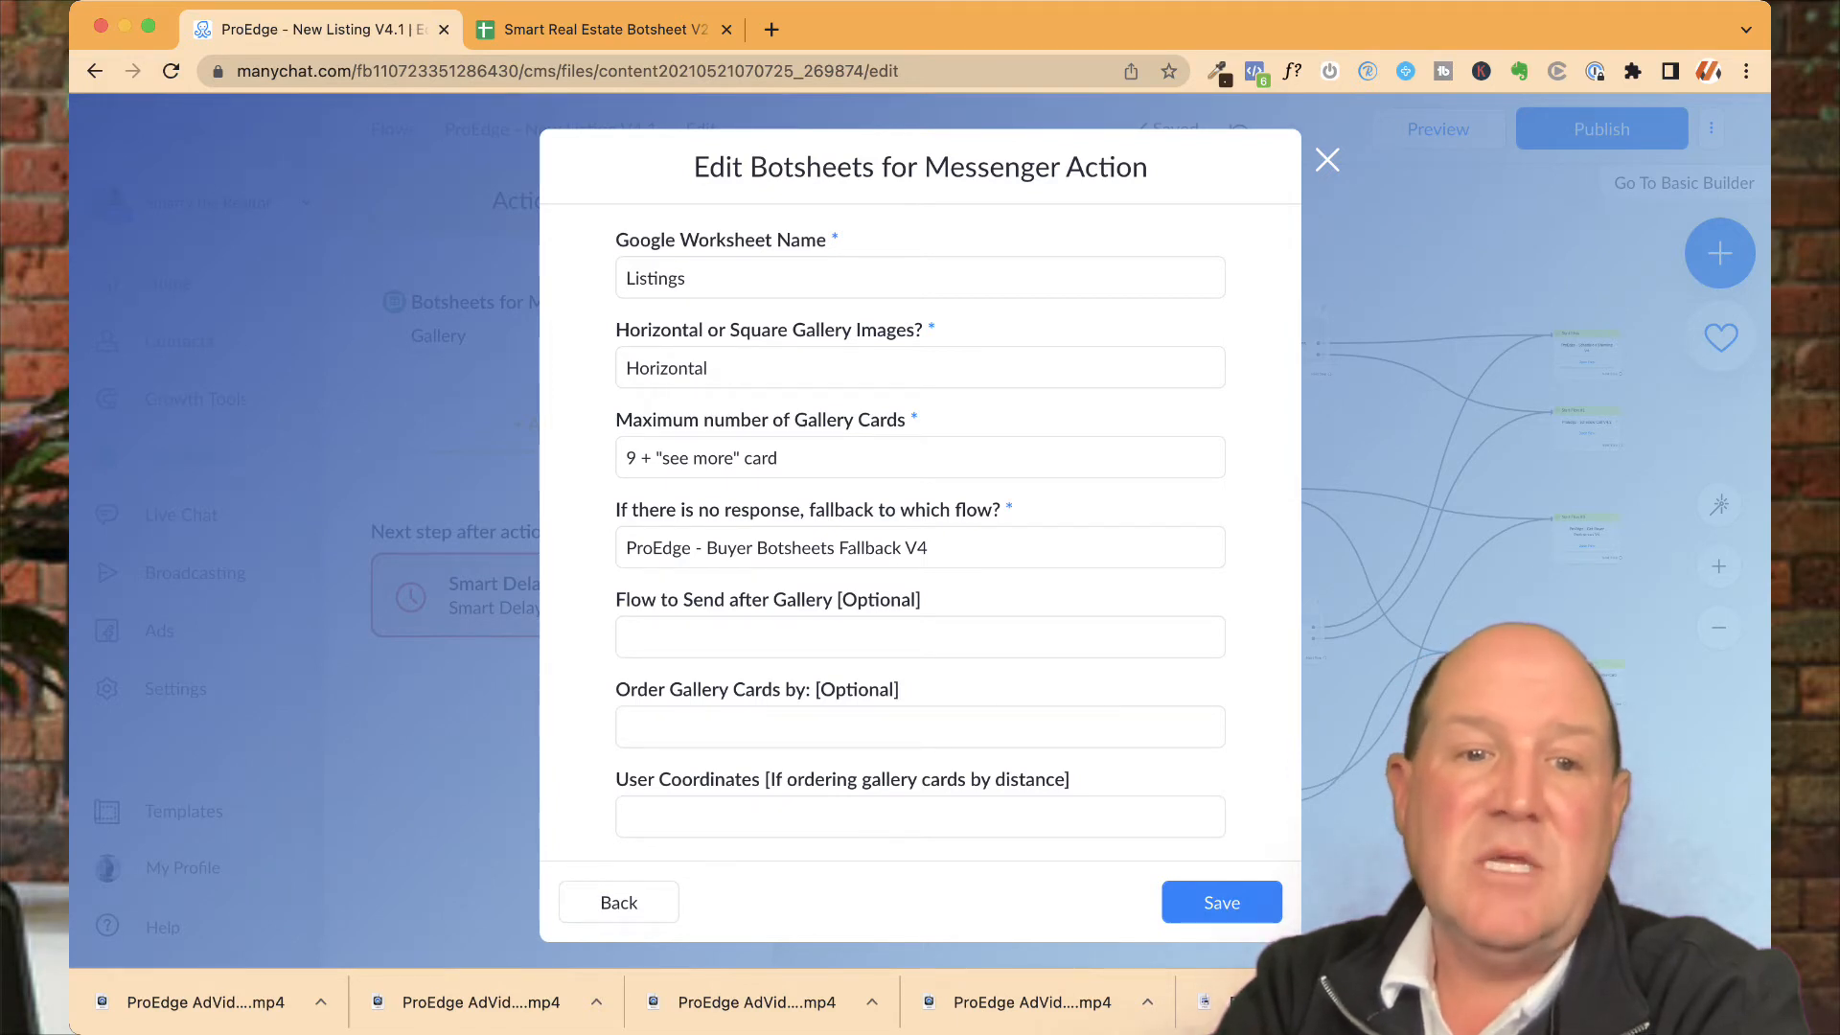
{"action": "scroll", "coordinate": [918, 537], "scroll_direction": "down", "scroll_amount": 1}
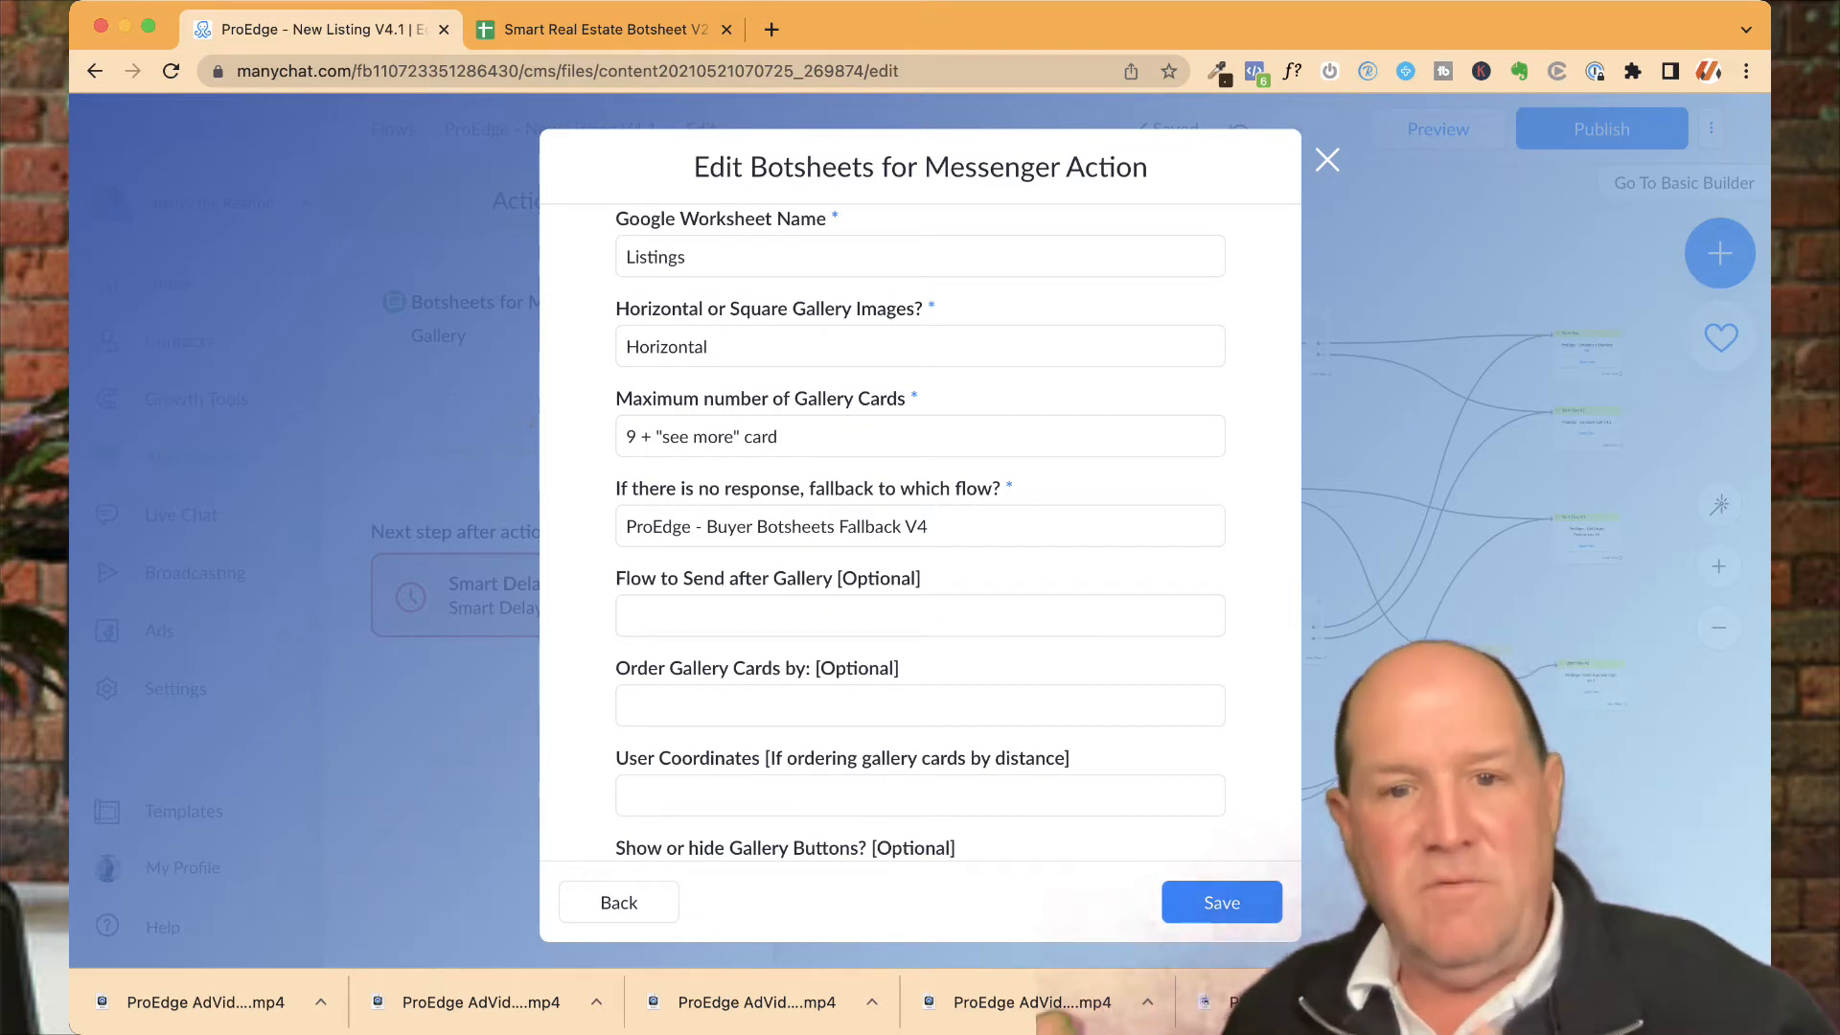
{"action": "scroll", "coordinate": [920, 535], "scroll_direction": "down", "scroll_amount": 10}
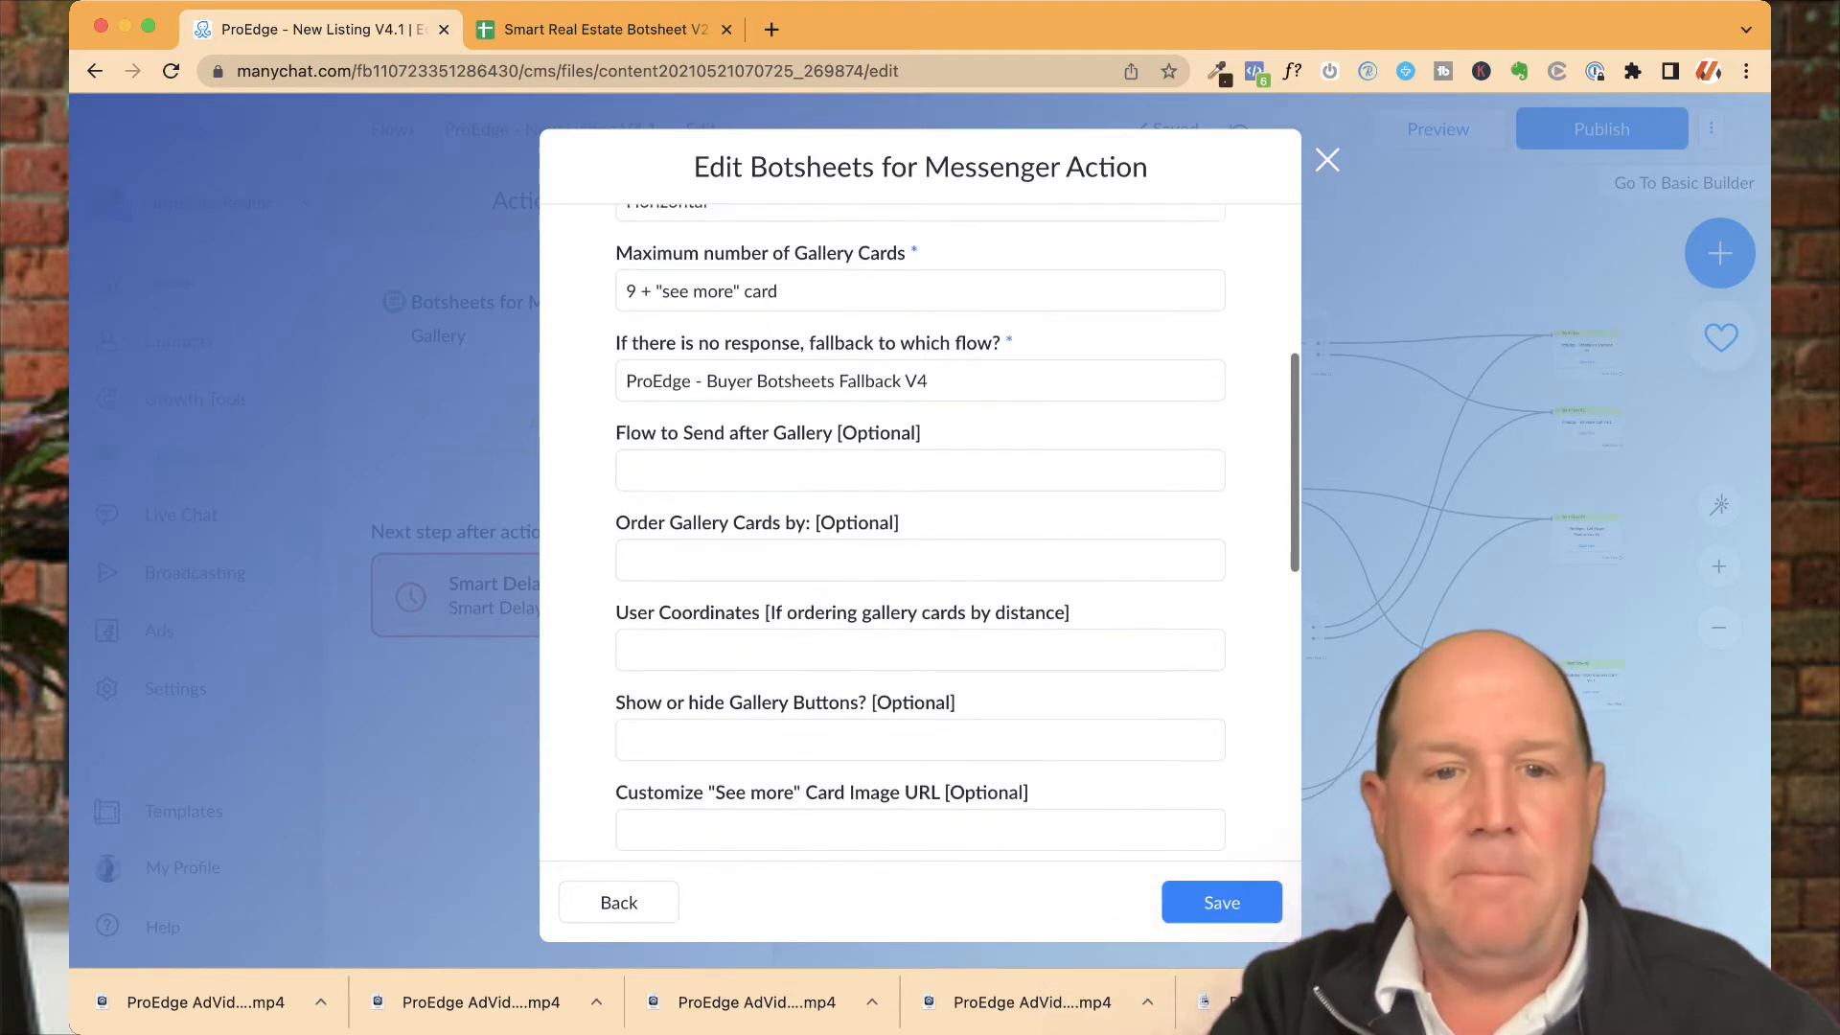
{"action": "scroll", "coordinate": [920, 535], "scroll_direction": "down", "scroll_amount": 4}
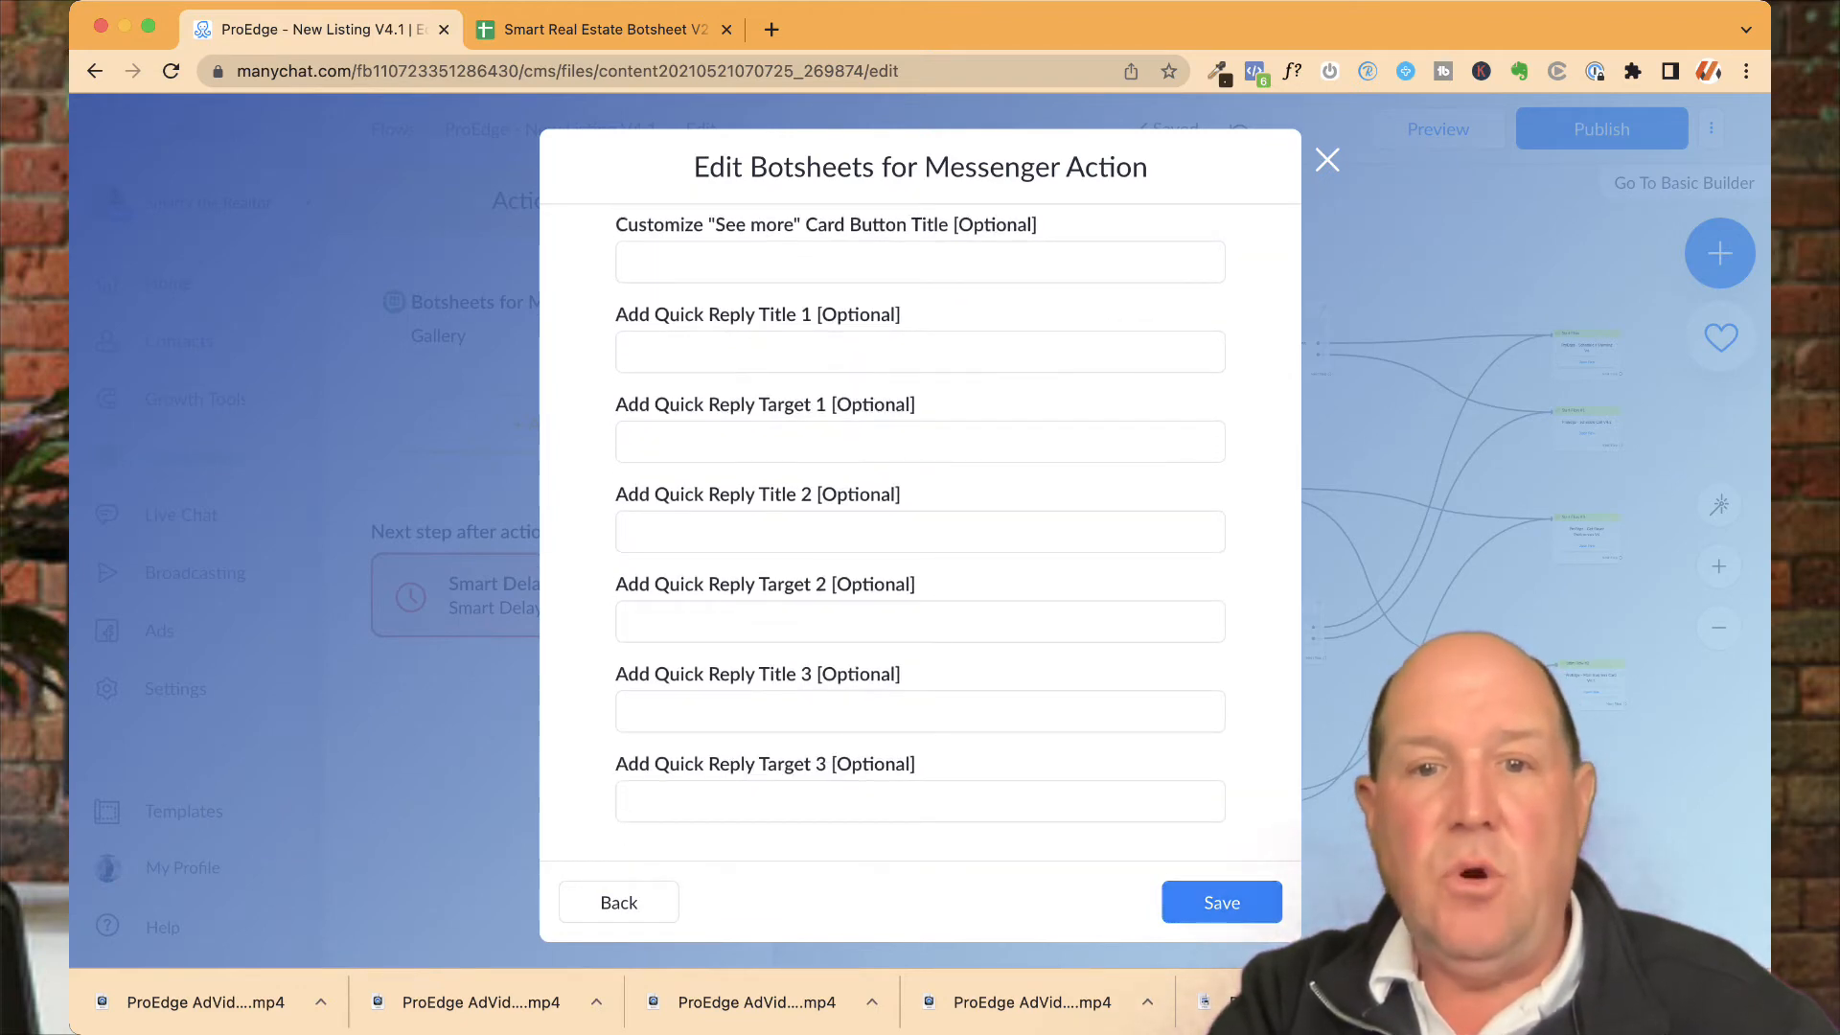
{"action": "left_click", "coordinate": [1174, 899]}
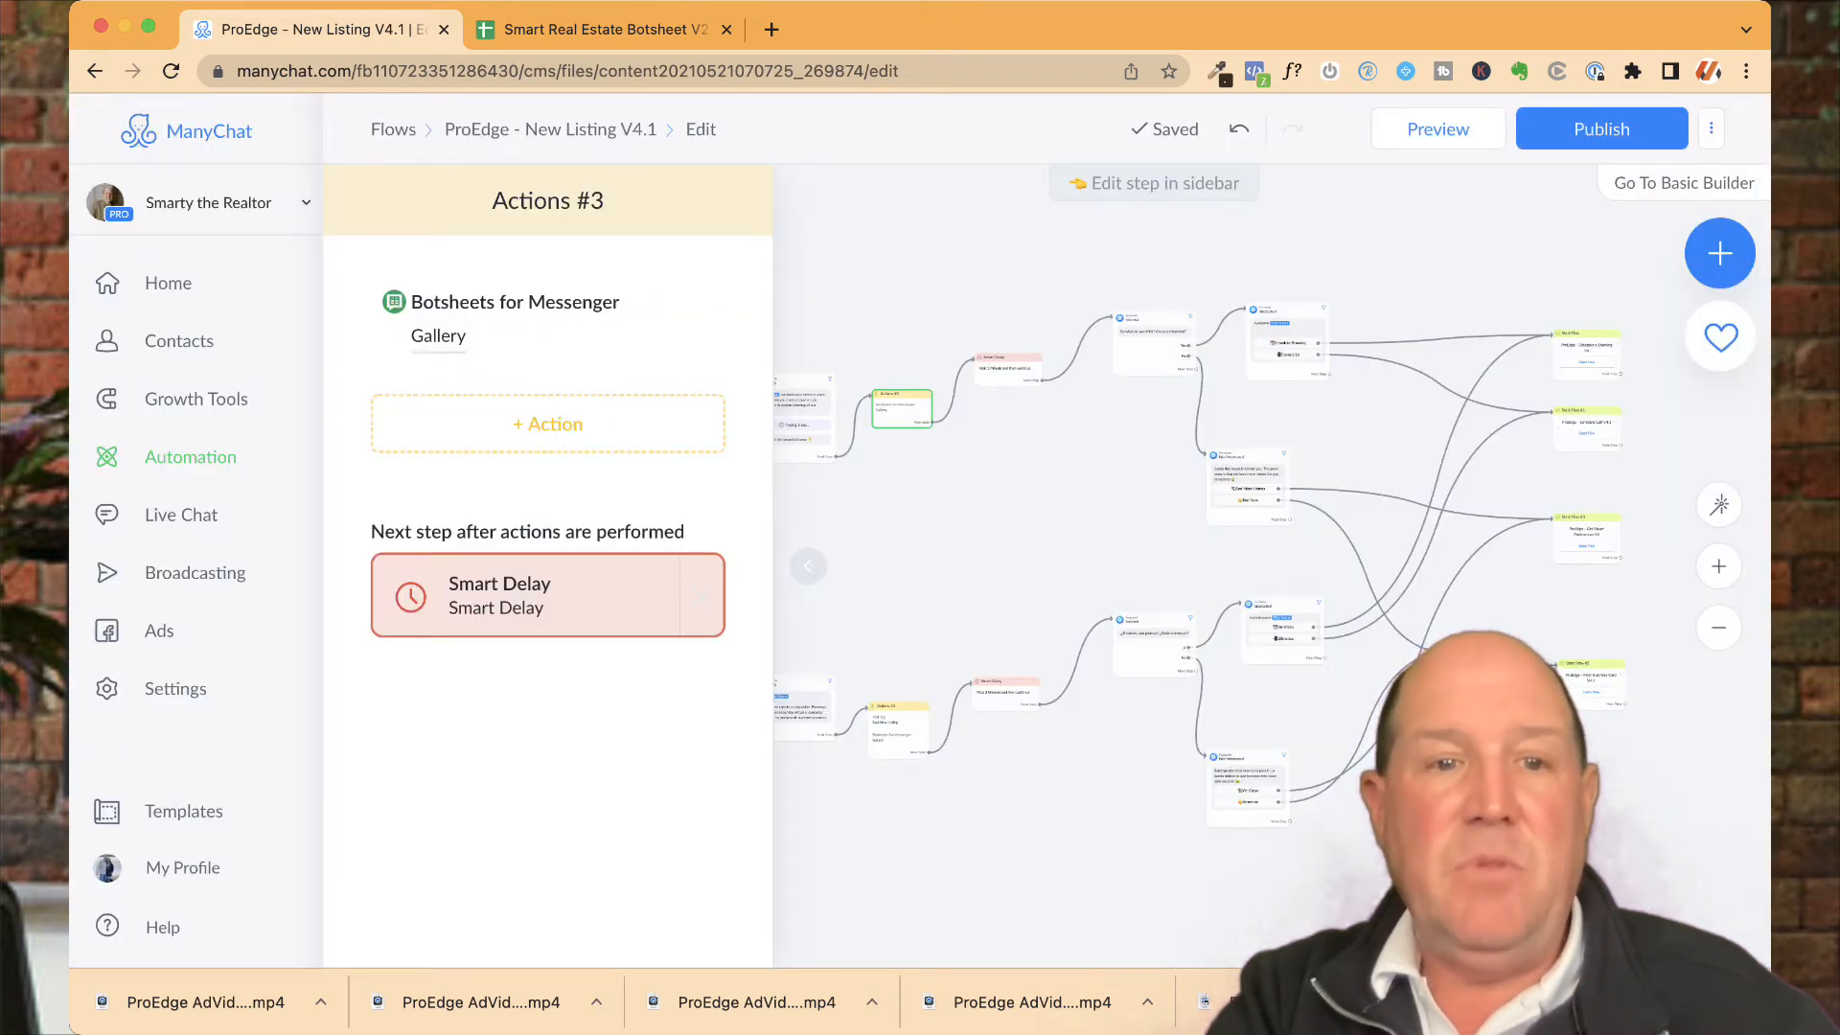
Set the delay duration of the Smart Delay after the Actions #3 block to 20 seconds
{"action": "scroll", "coordinate": [1047, 506], "scroll_direction": "up", "scroll_amount": 1}
{"action": "scroll", "coordinate": [1048, 506], "scroll_direction": "up", "scroll_amount": 5}
{"action": "scroll", "coordinate": [1047, 506], "scroll_direction": "up", "scroll_amount": 2}
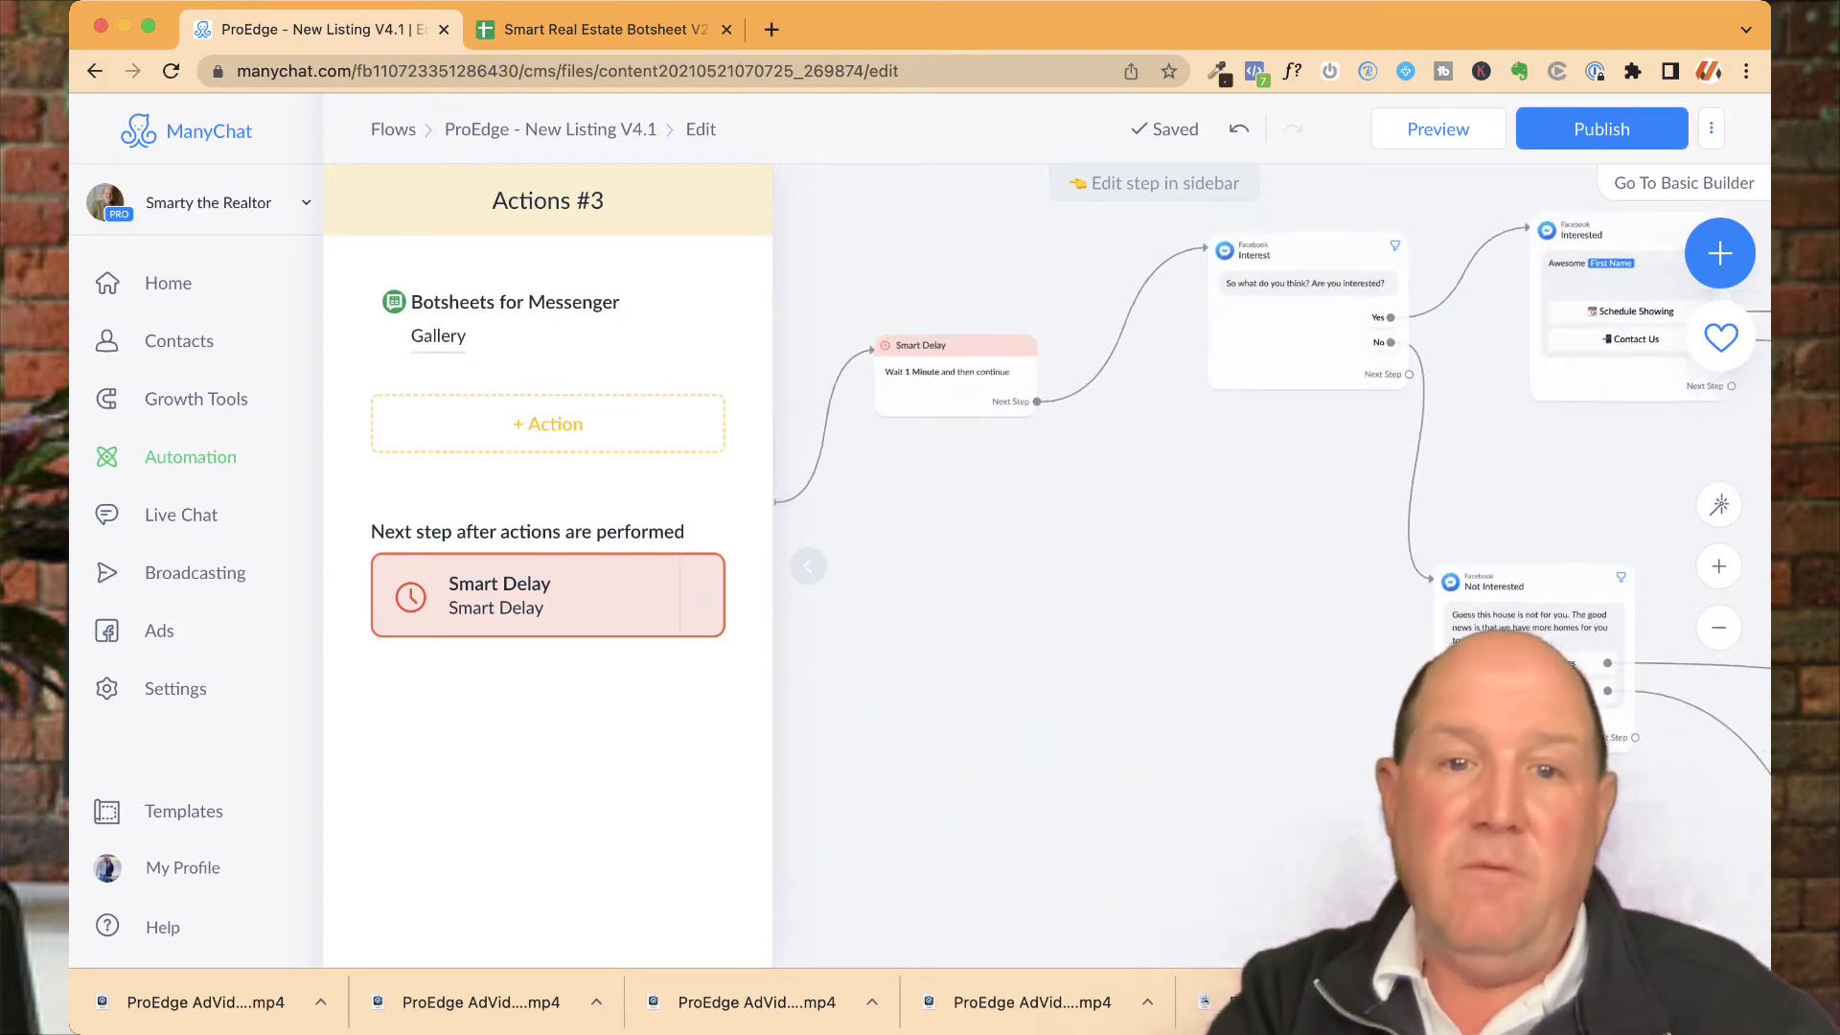
{"action": "scroll", "coordinate": [842, 423], "scroll_direction": "up", "scroll_amount": 4}
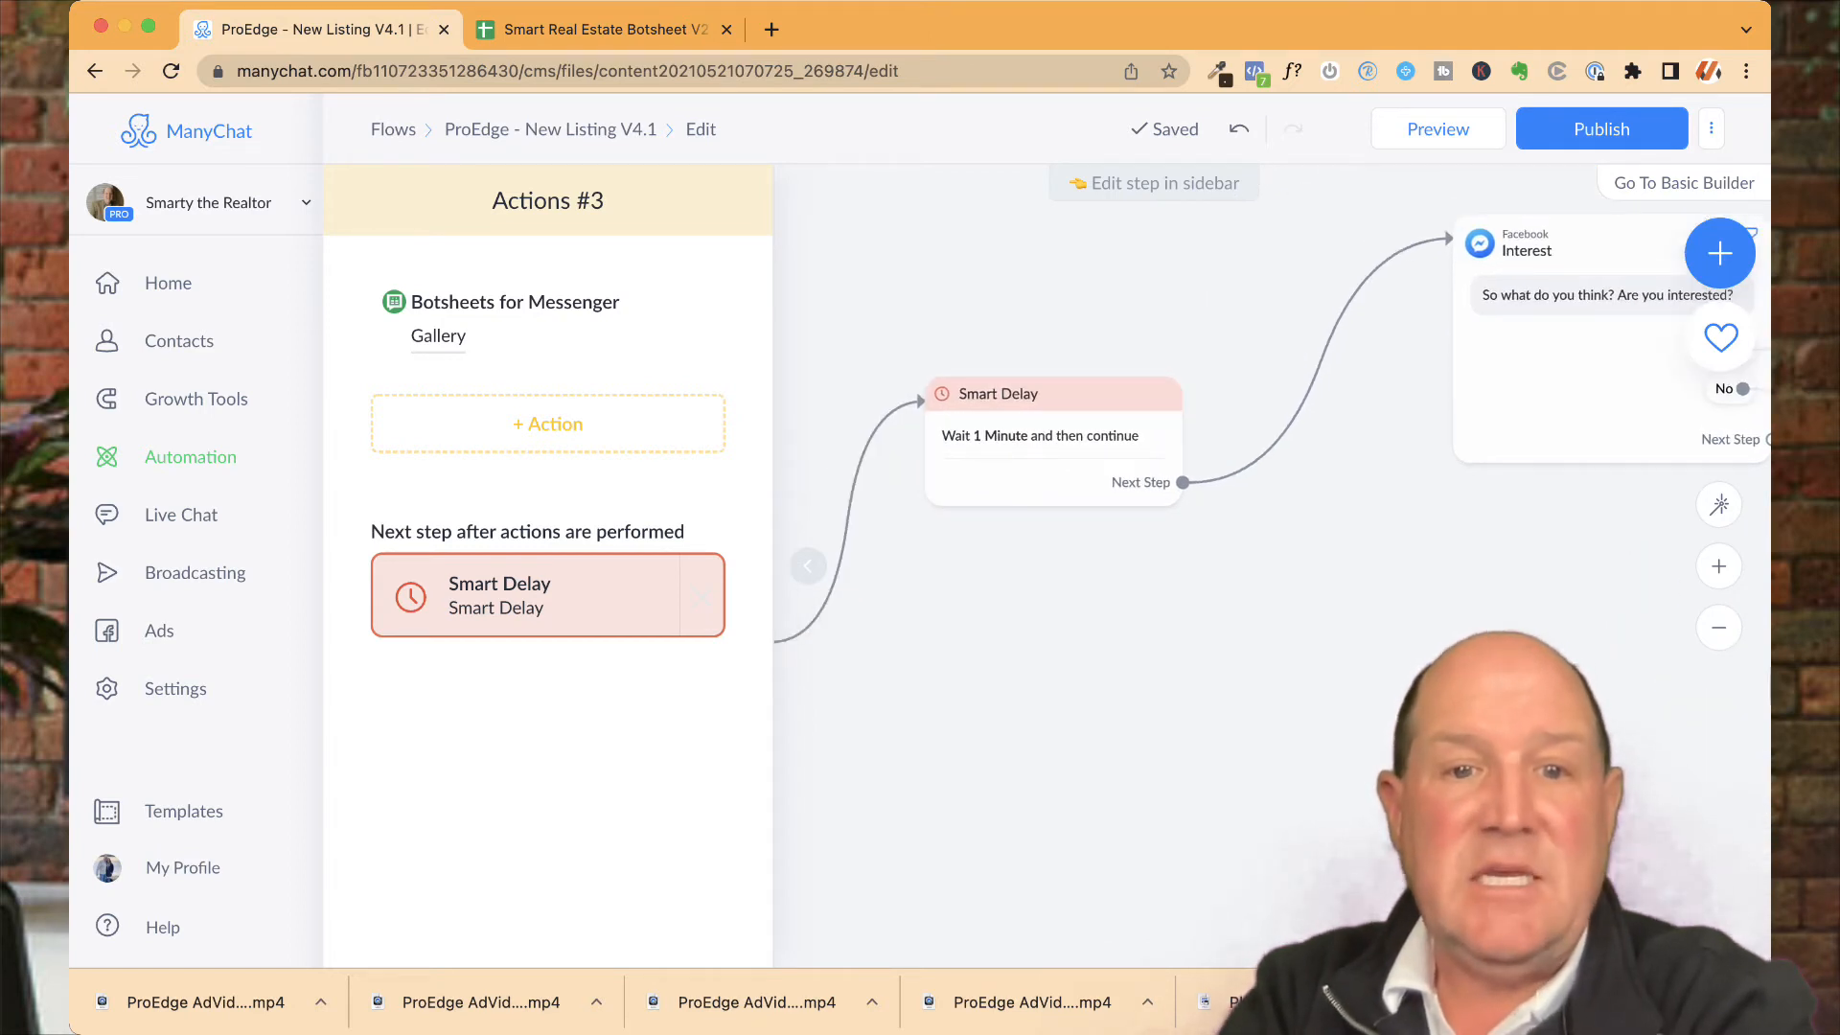
{"action": "left_click", "coordinate": [1053, 439]}
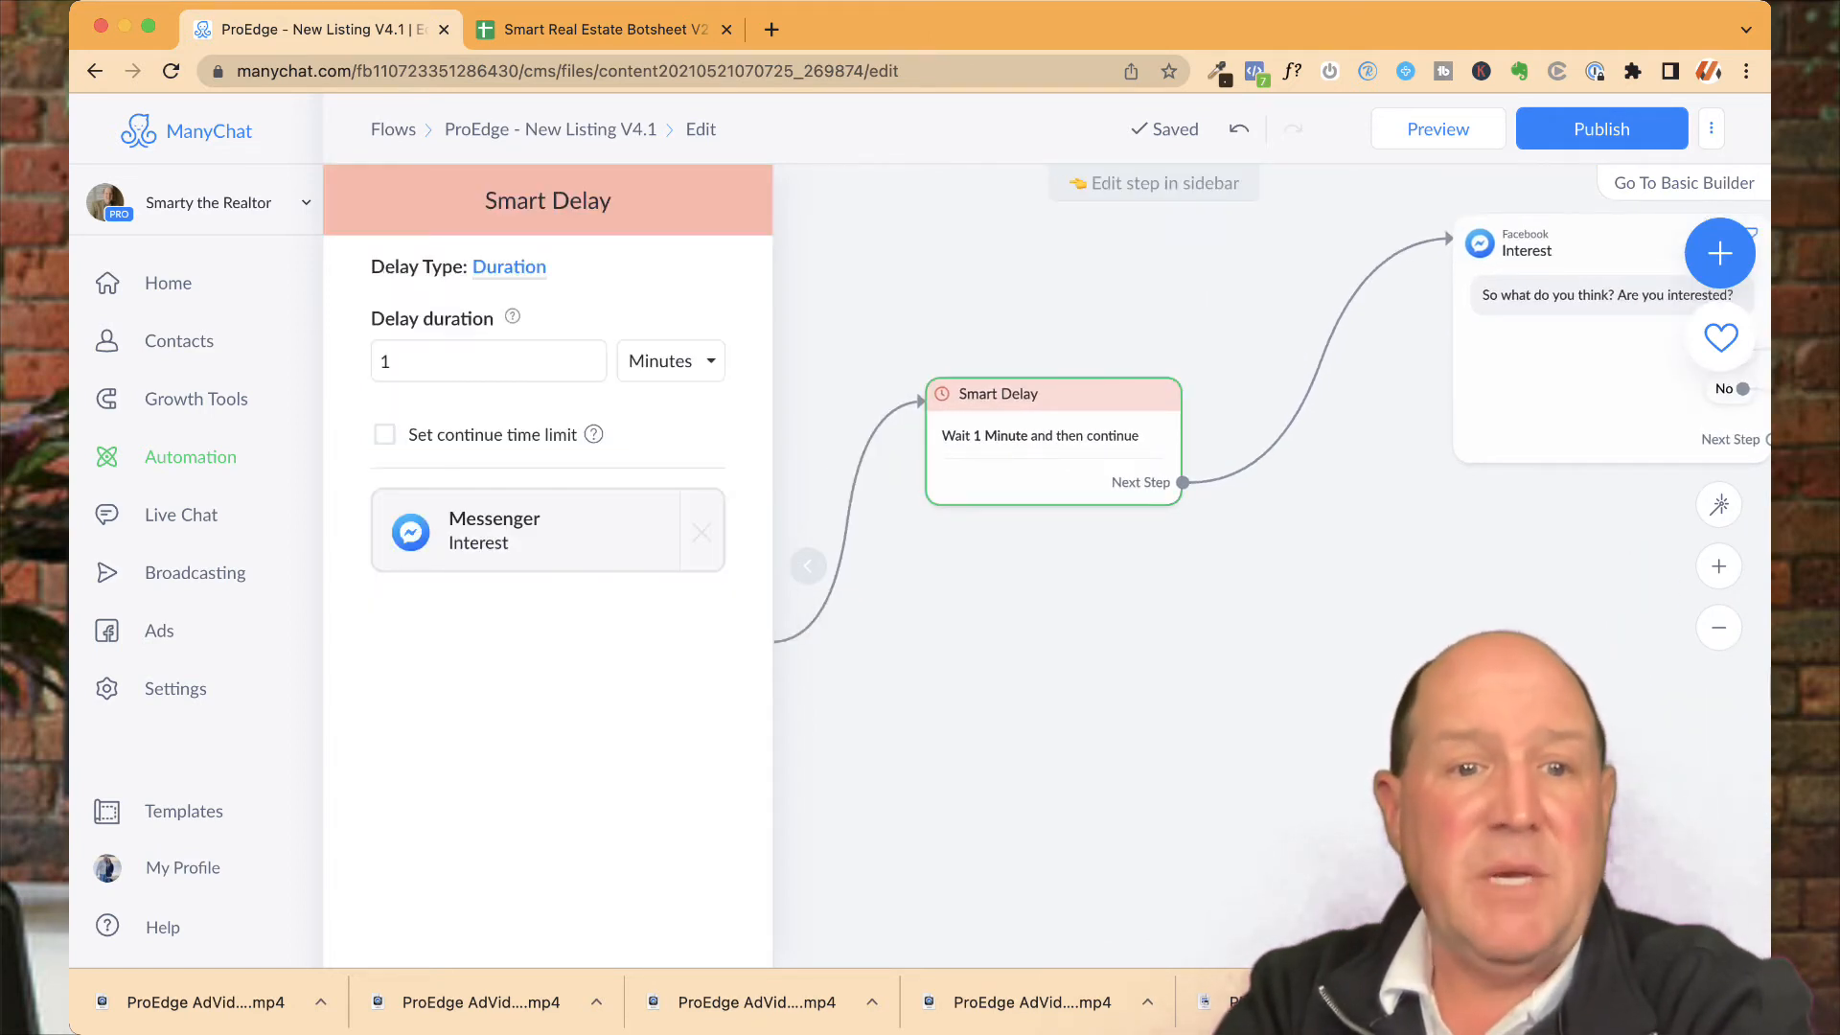
{"action": "left_click", "coordinate": [395, 362]}
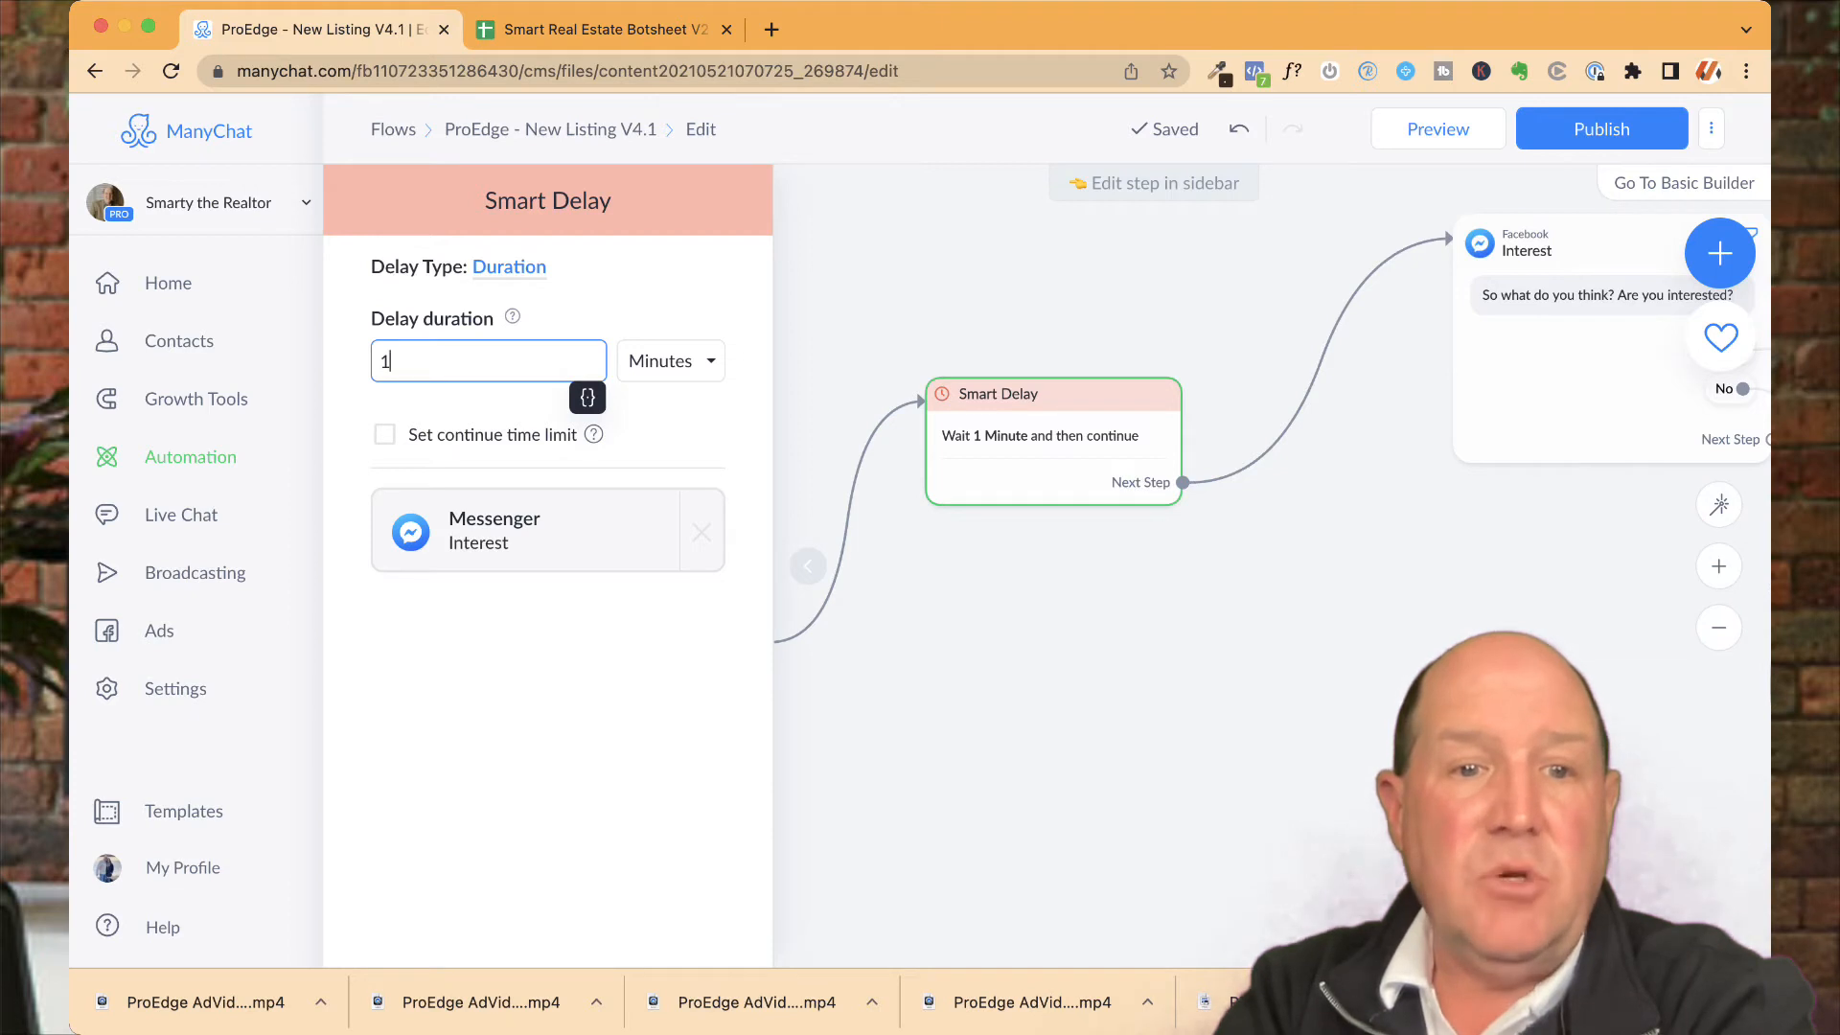
{"action": "key", "text": "Tab"}
{"action": "key", "text": "Up"}
{"action": "key", "text": "shift+Tab"}
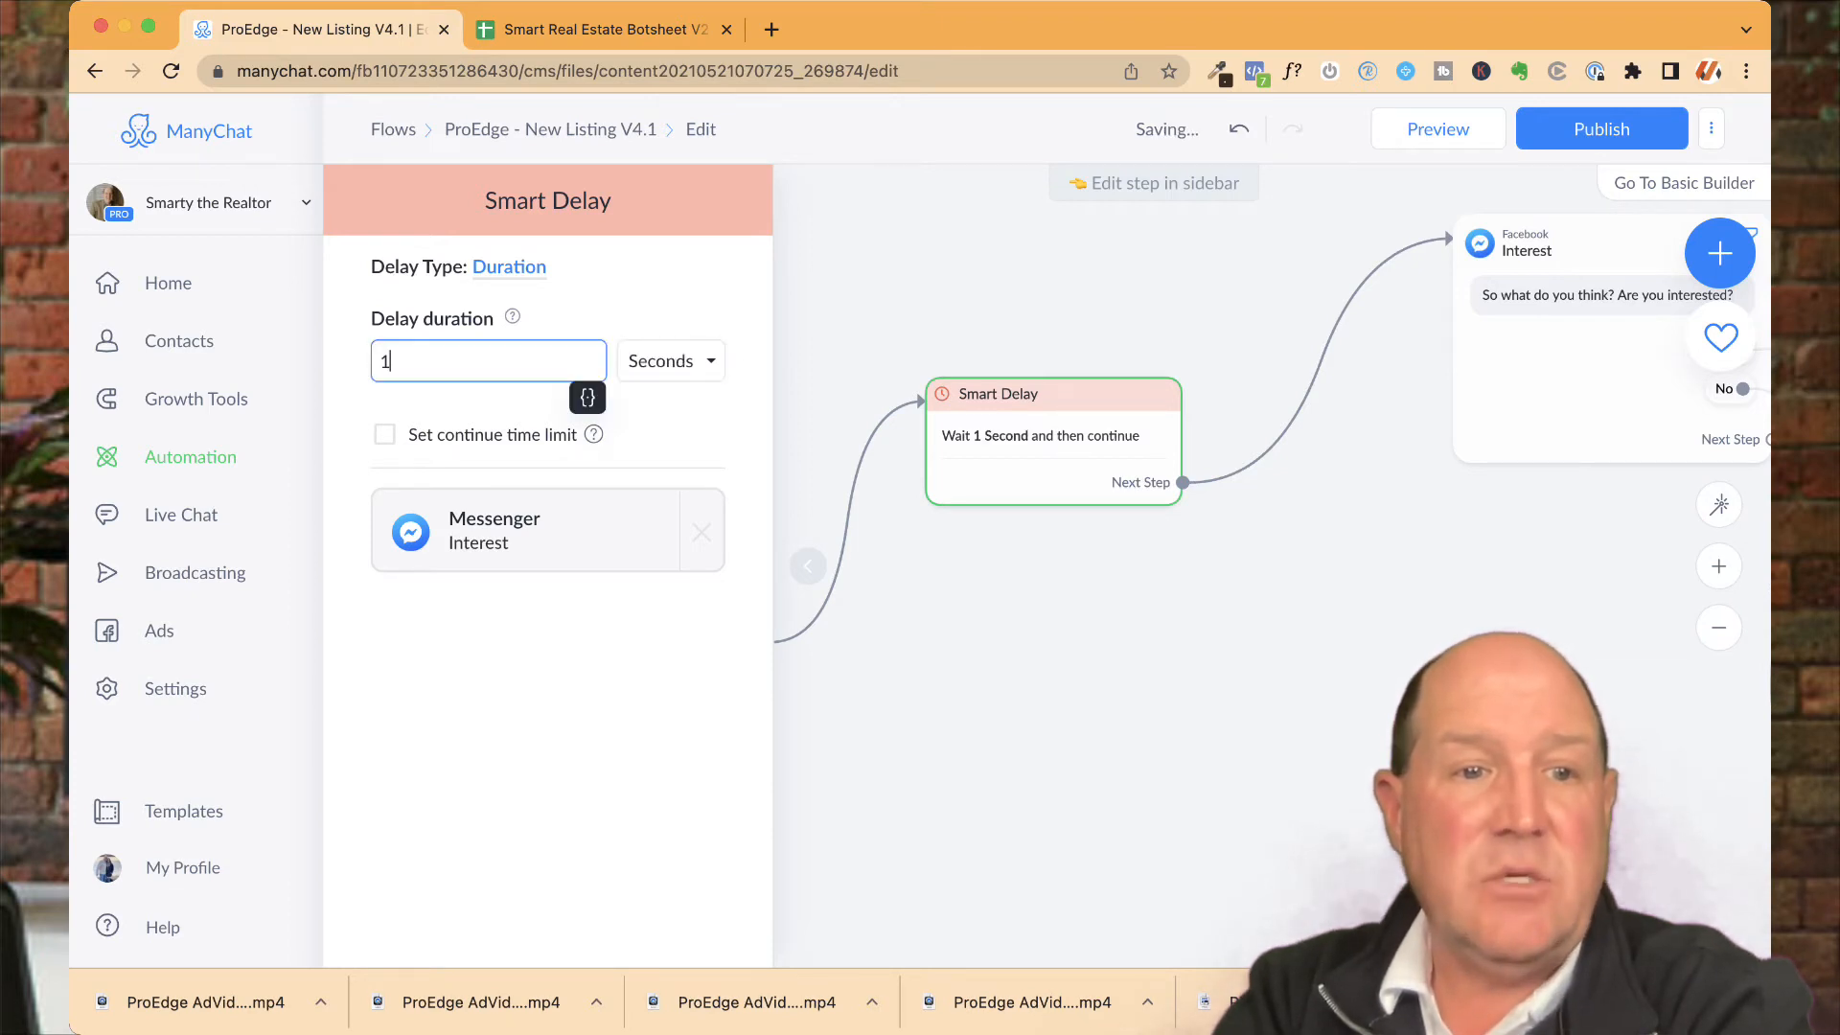
{"action": "key", "text": "BackSpace"}
{"action": "type", "text": "20"}
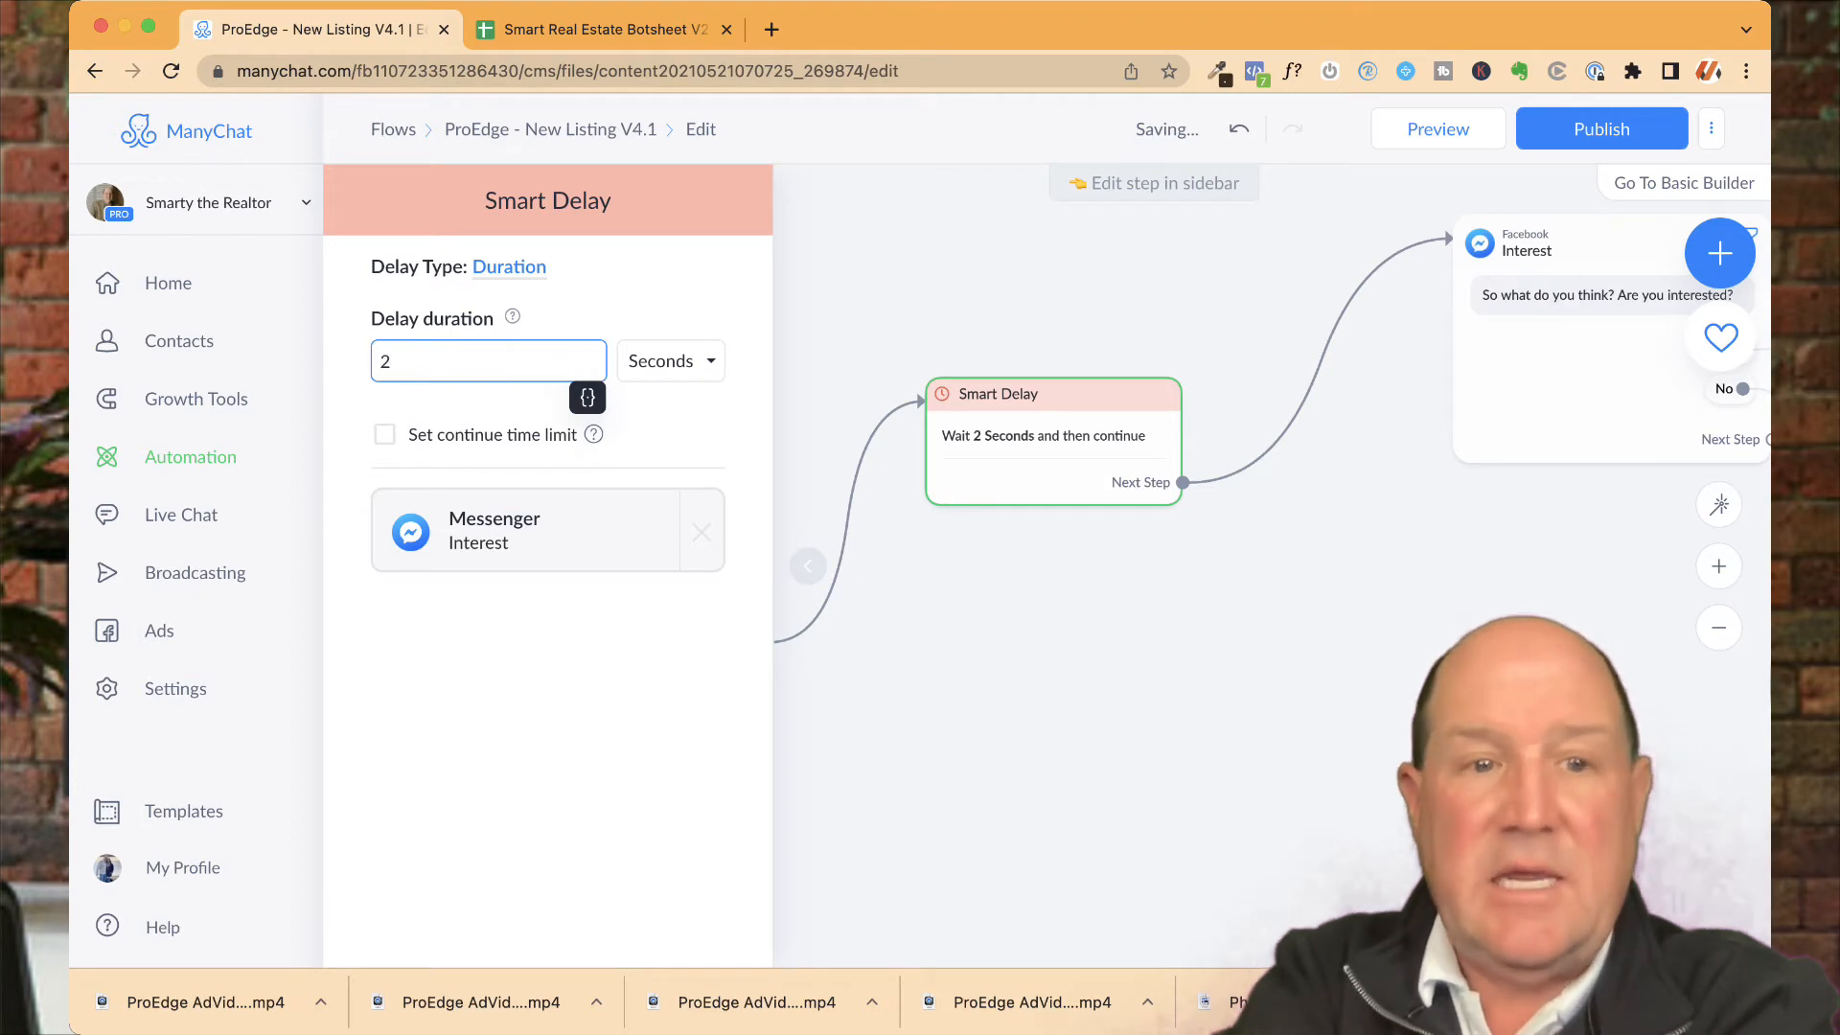
{"action": "key", "text": "Tab"}
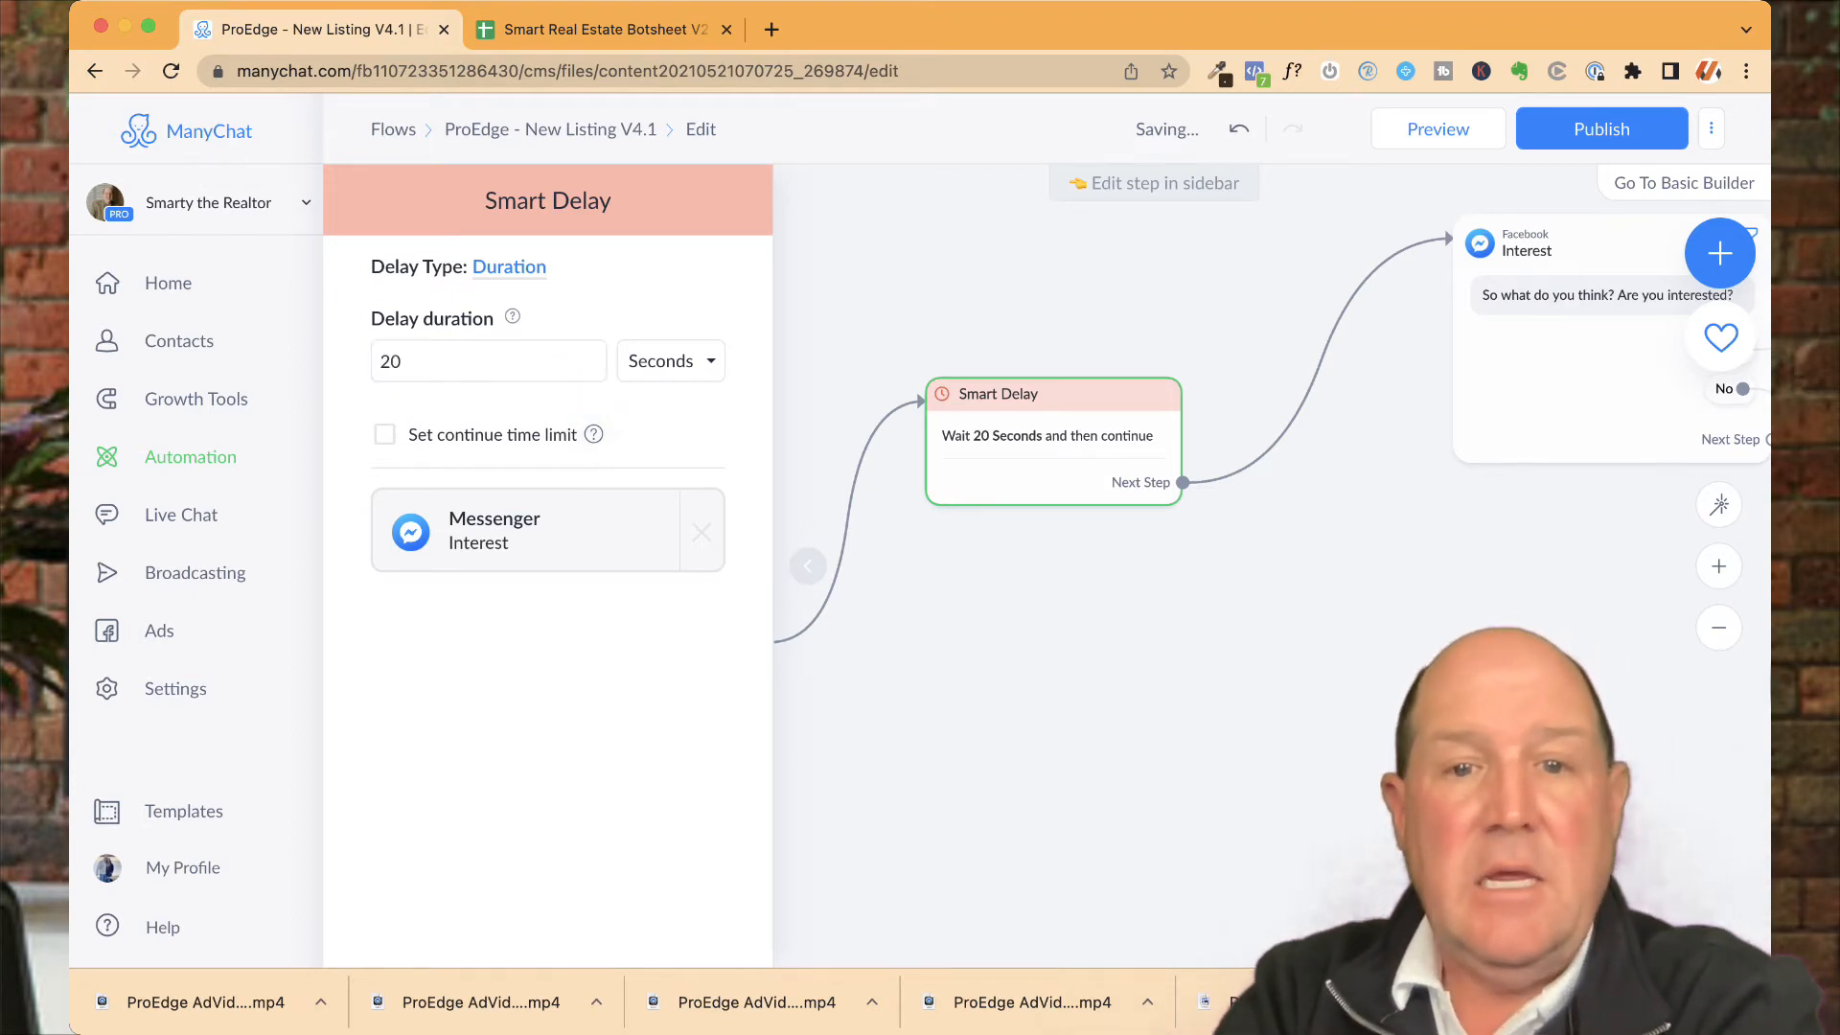
{"action": "left_click", "coordinate": [939, 632]}
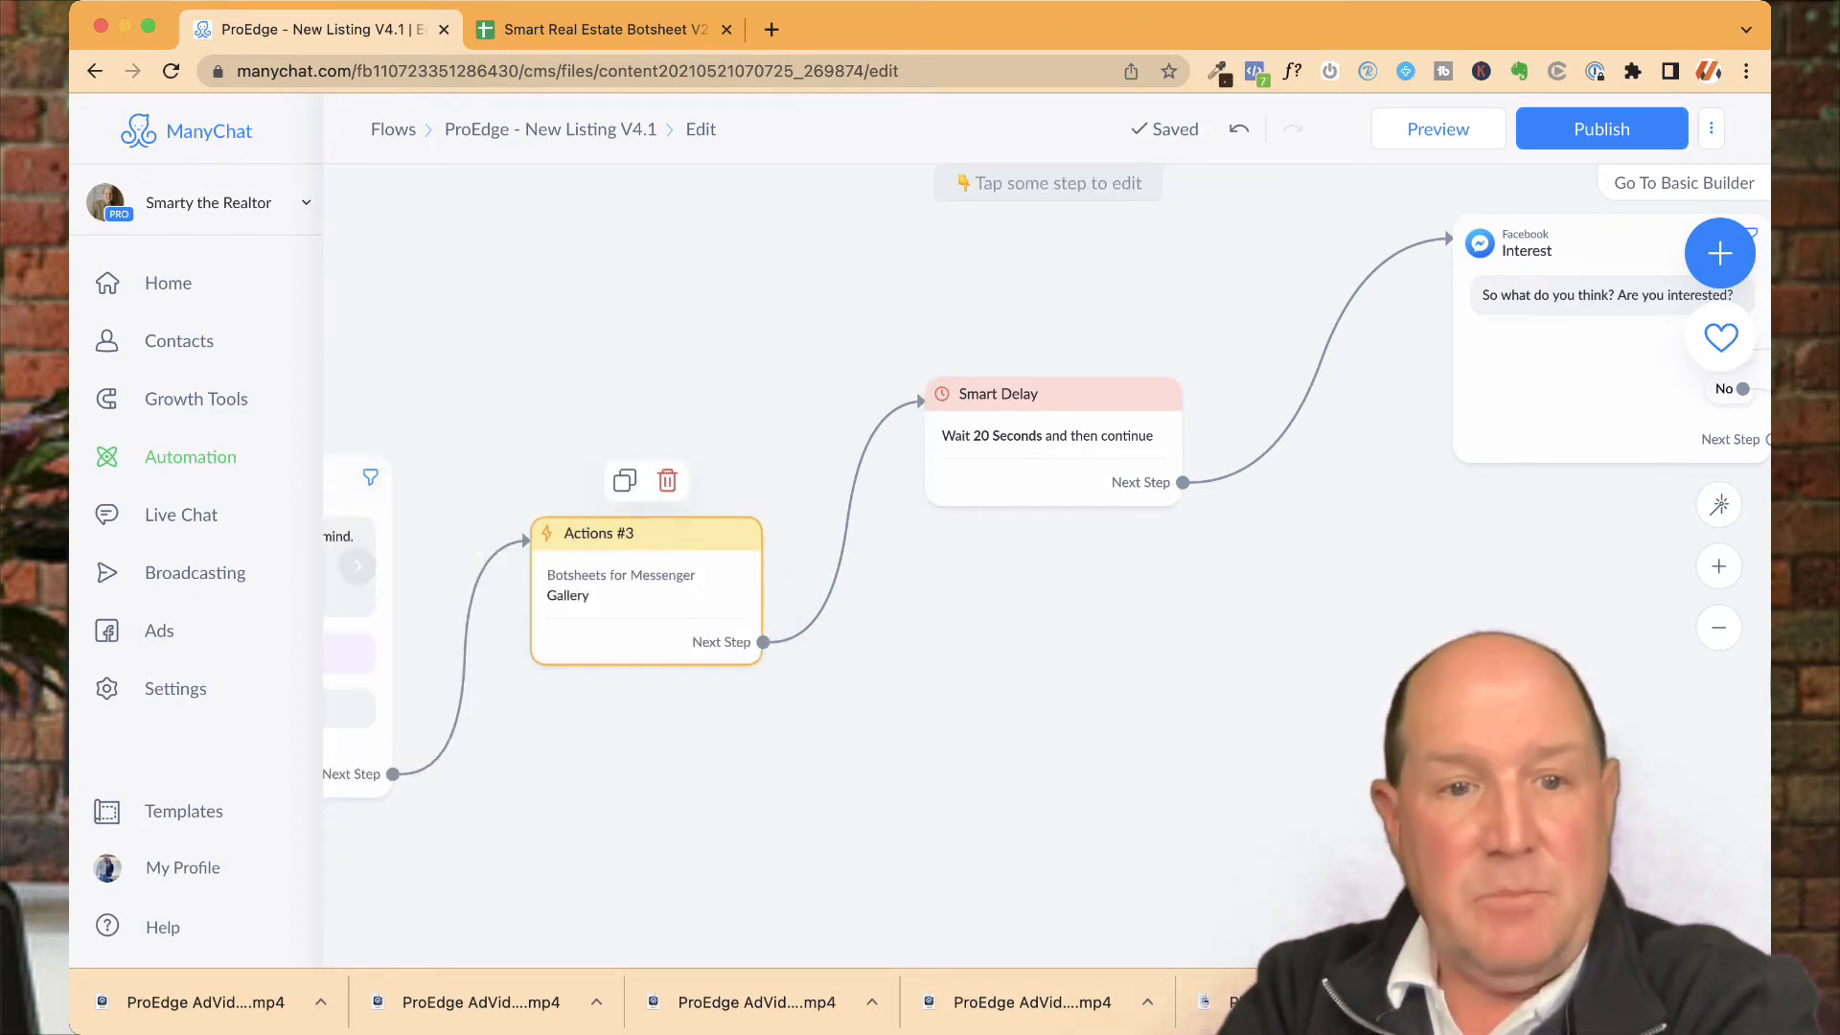
Follow the flow from the Smart Delay to the English Interest message and examine its Yes and No replies
{"action": "scroll", "coordinate": [1052, 580], "scroll_direction": "down", "scroll_amount": 1}
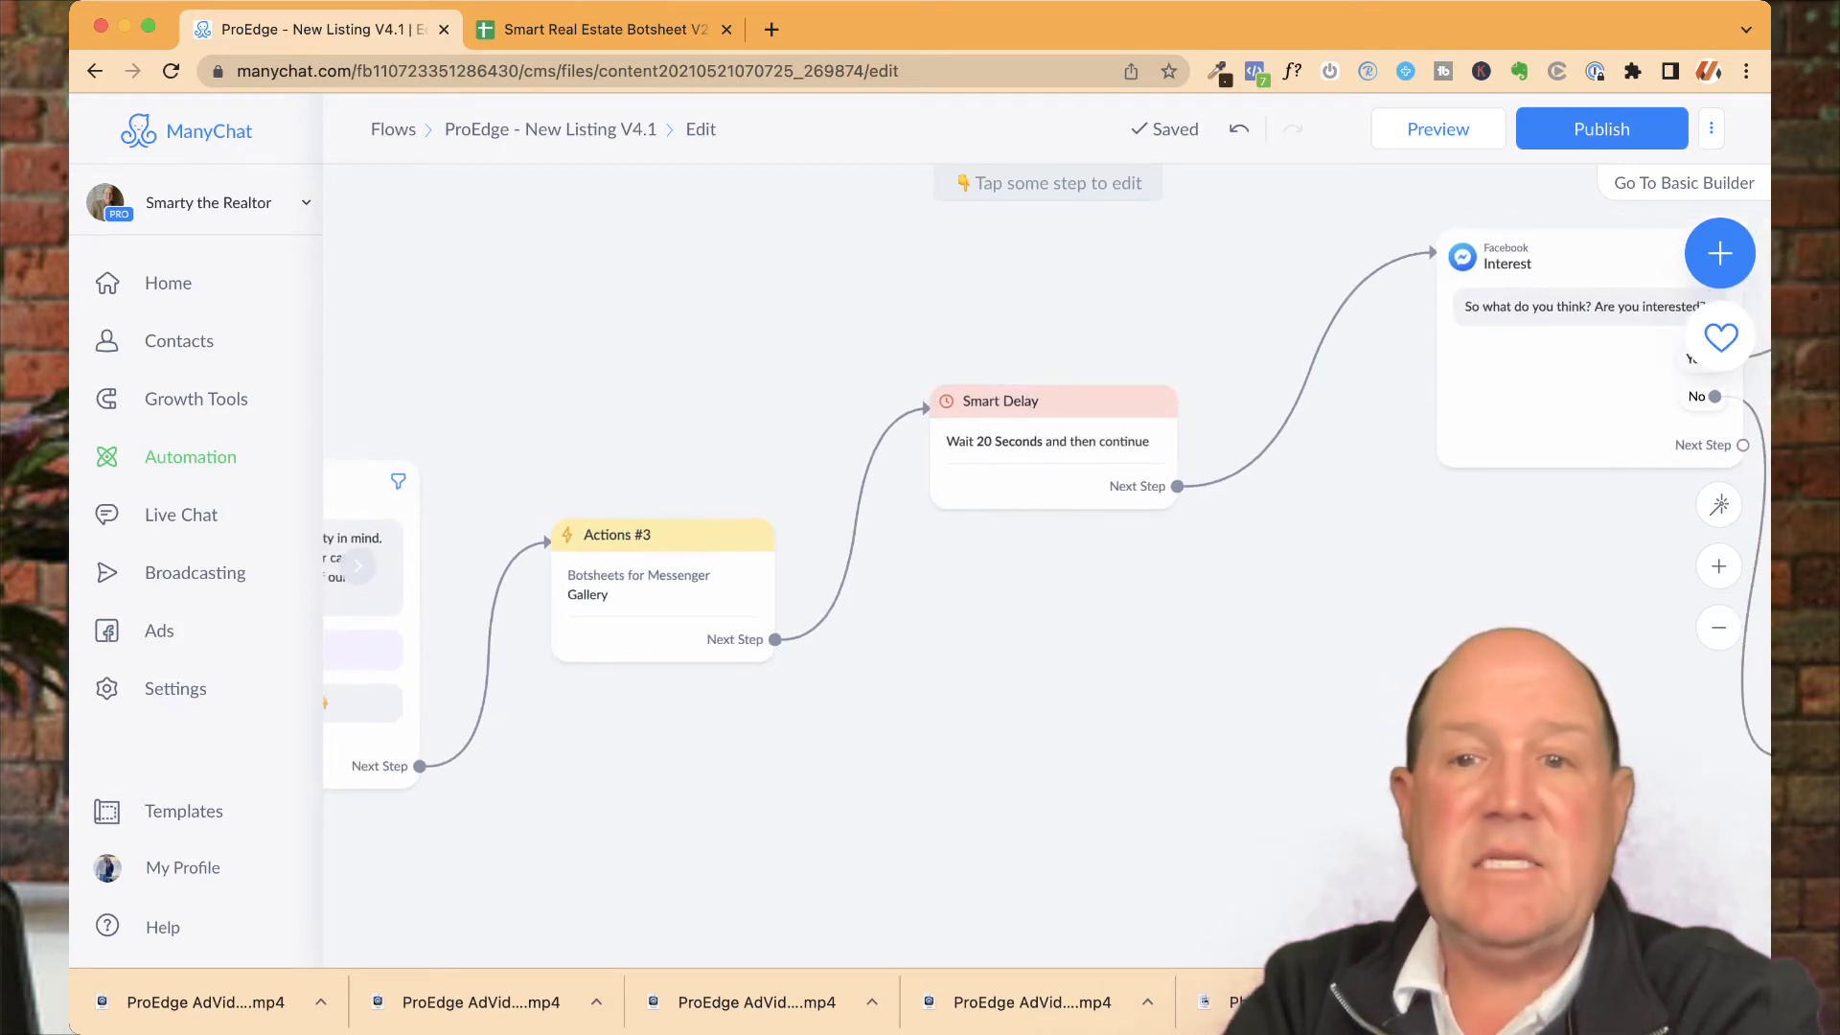
{"action": "left_click_drag", "start_coordinate": [1052, 579], "coordinate": [563, 643]}
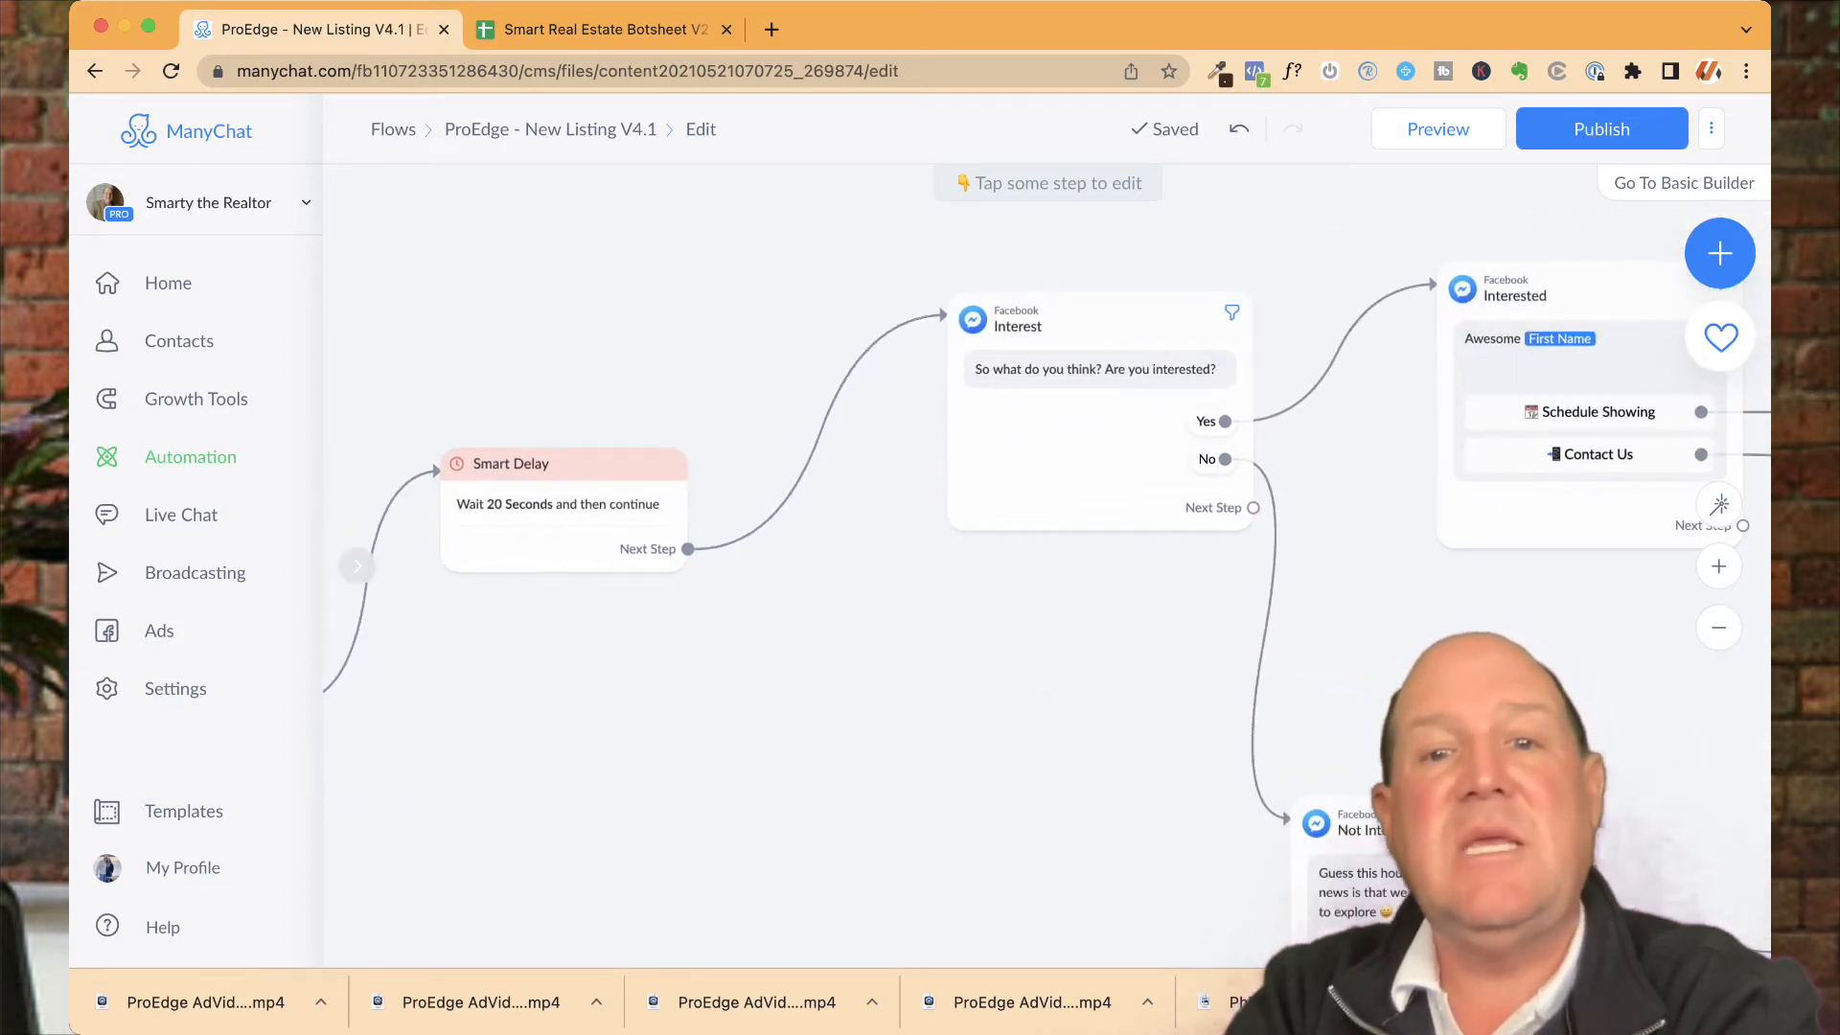
{"action": "left_click_drag", "start_coordinate": [1052, 613], "coordinate": [927, 635]}
{"action": "scroll", "coordinate": [1022, 589], "scroll_direction": "up", "scroll_amount": 1}
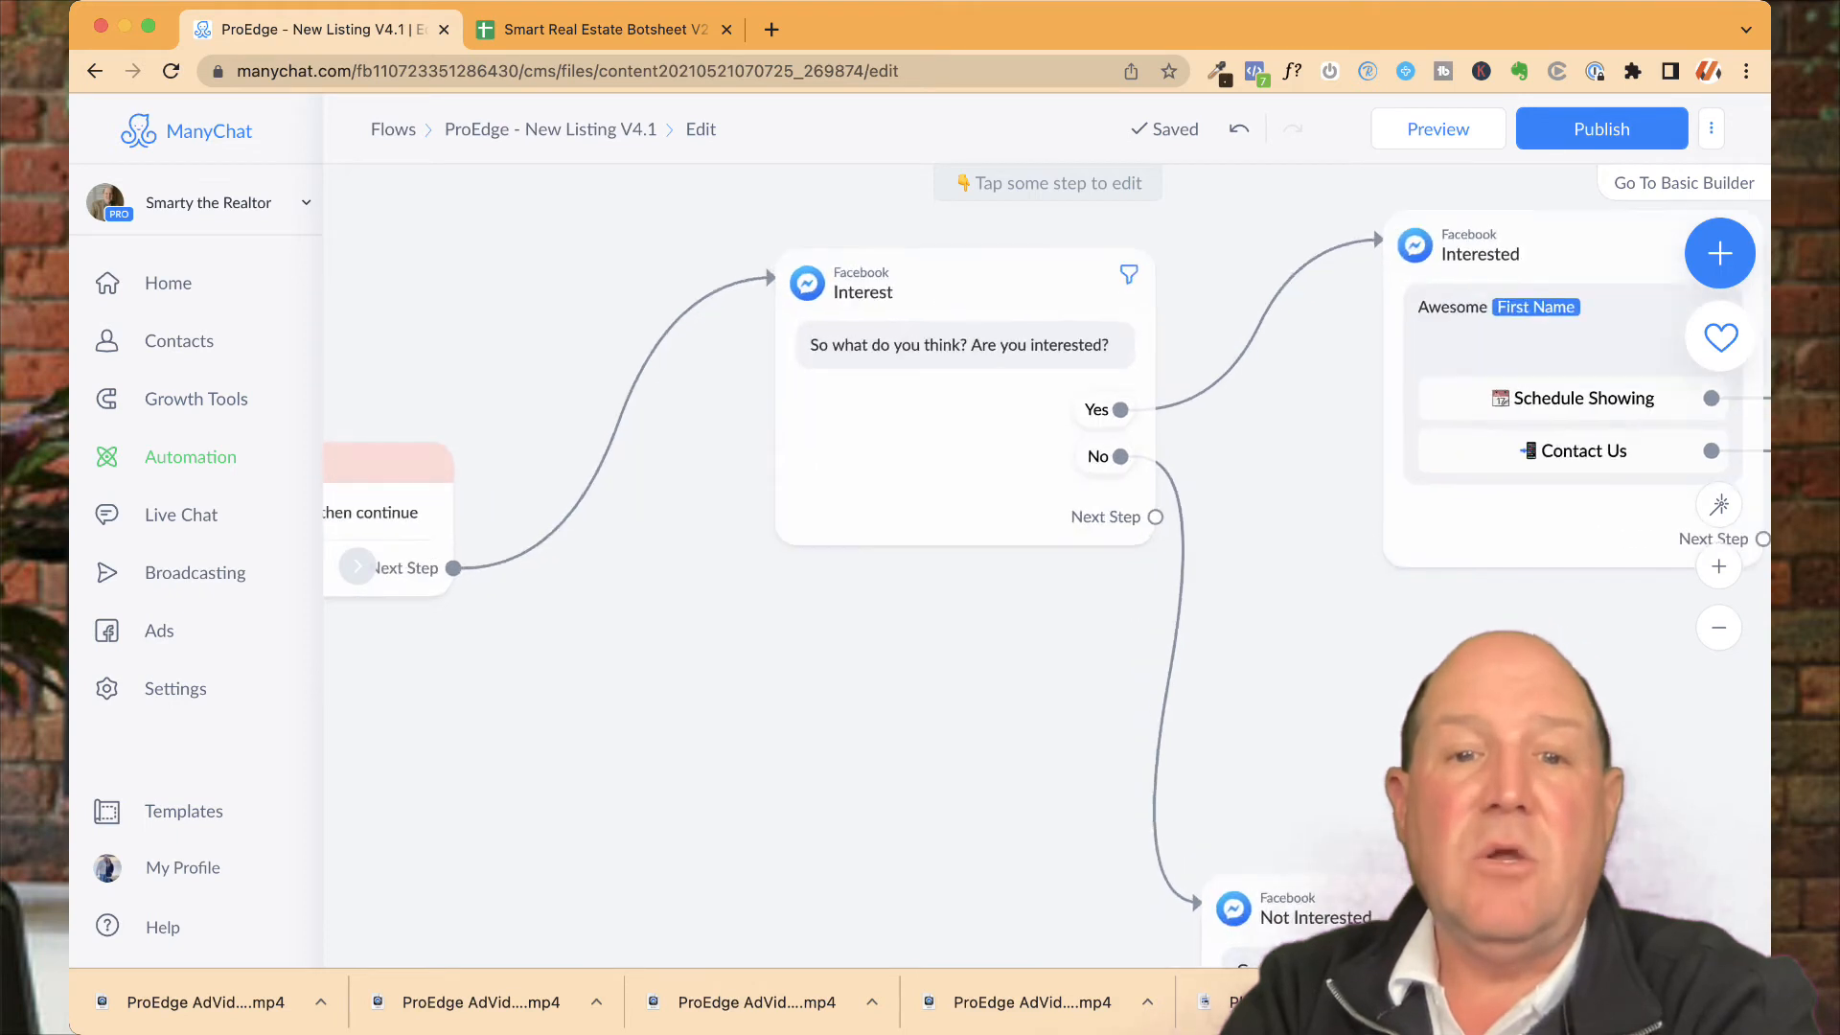
{"action": "scroll", "coordinate": [1016, 602], "scroll_direction": "down", "scroll_amount": 1}
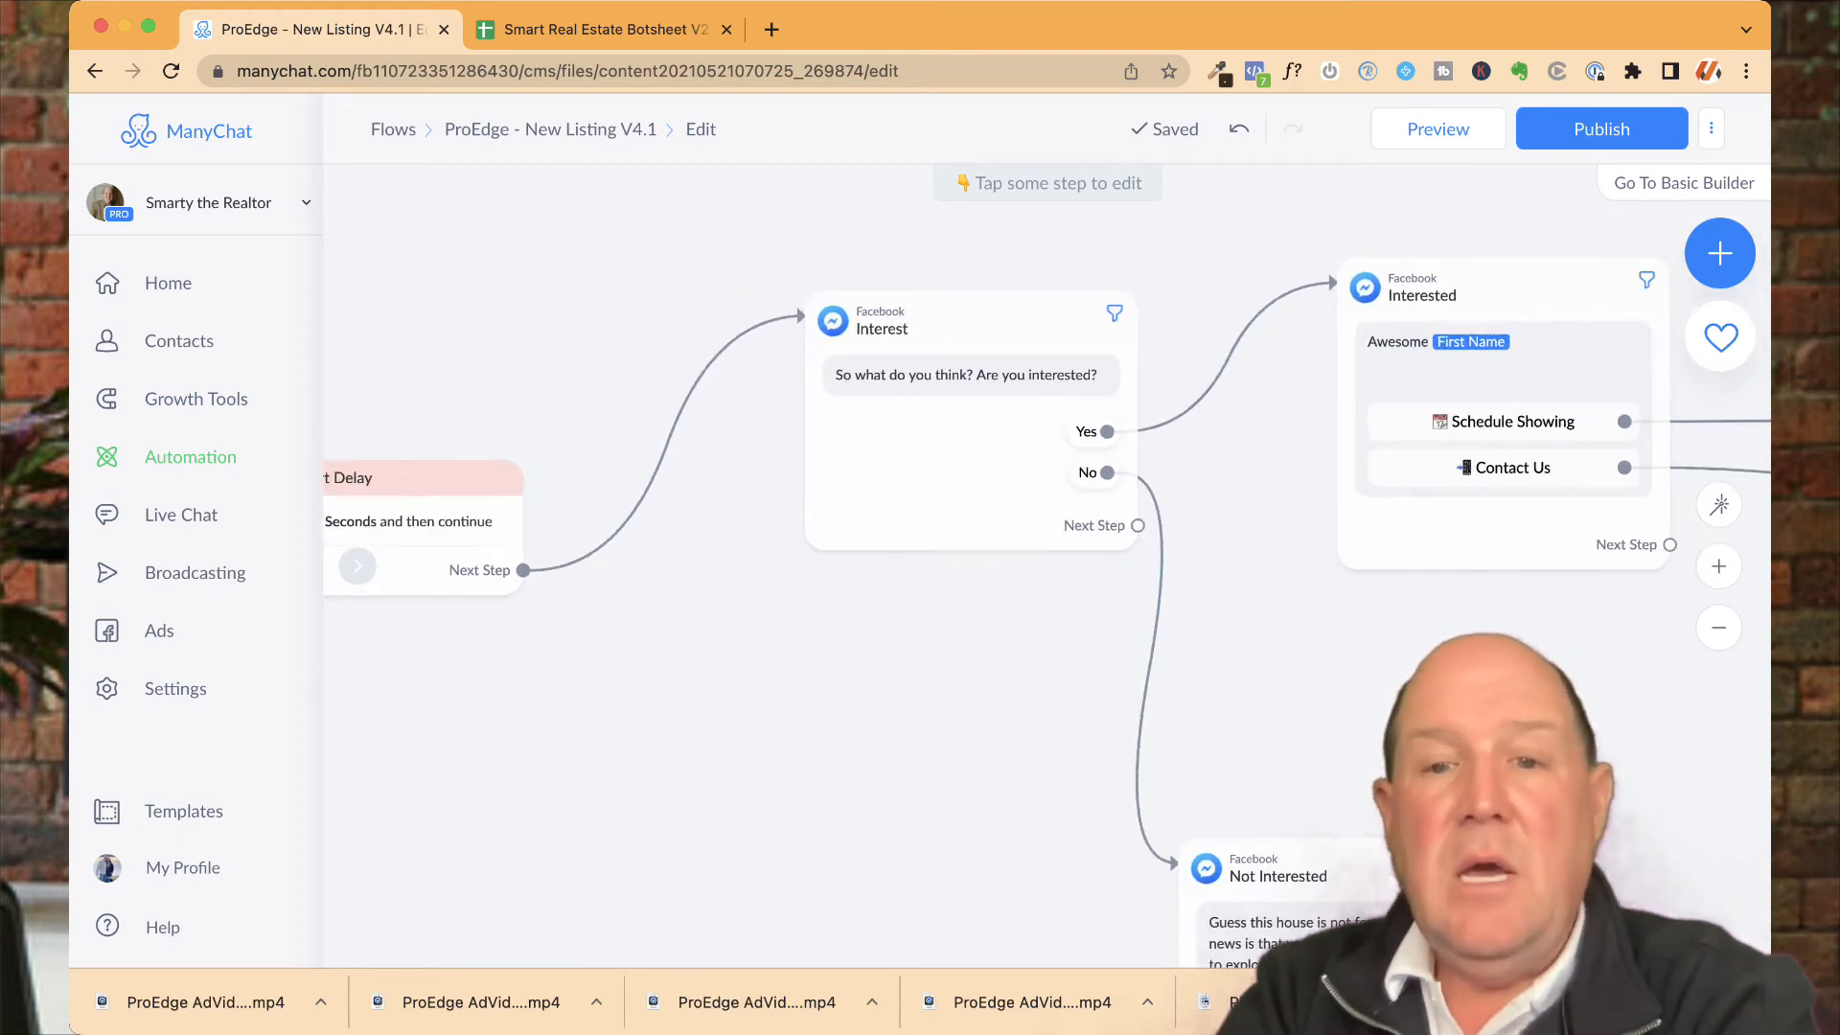
Follow the No reply to the Not Interested message and trace where See More Homes and Not Now lead
{"action": "left_click_drag", "start_coordinate": [1016, 603], "coordinate": [760, 224]}
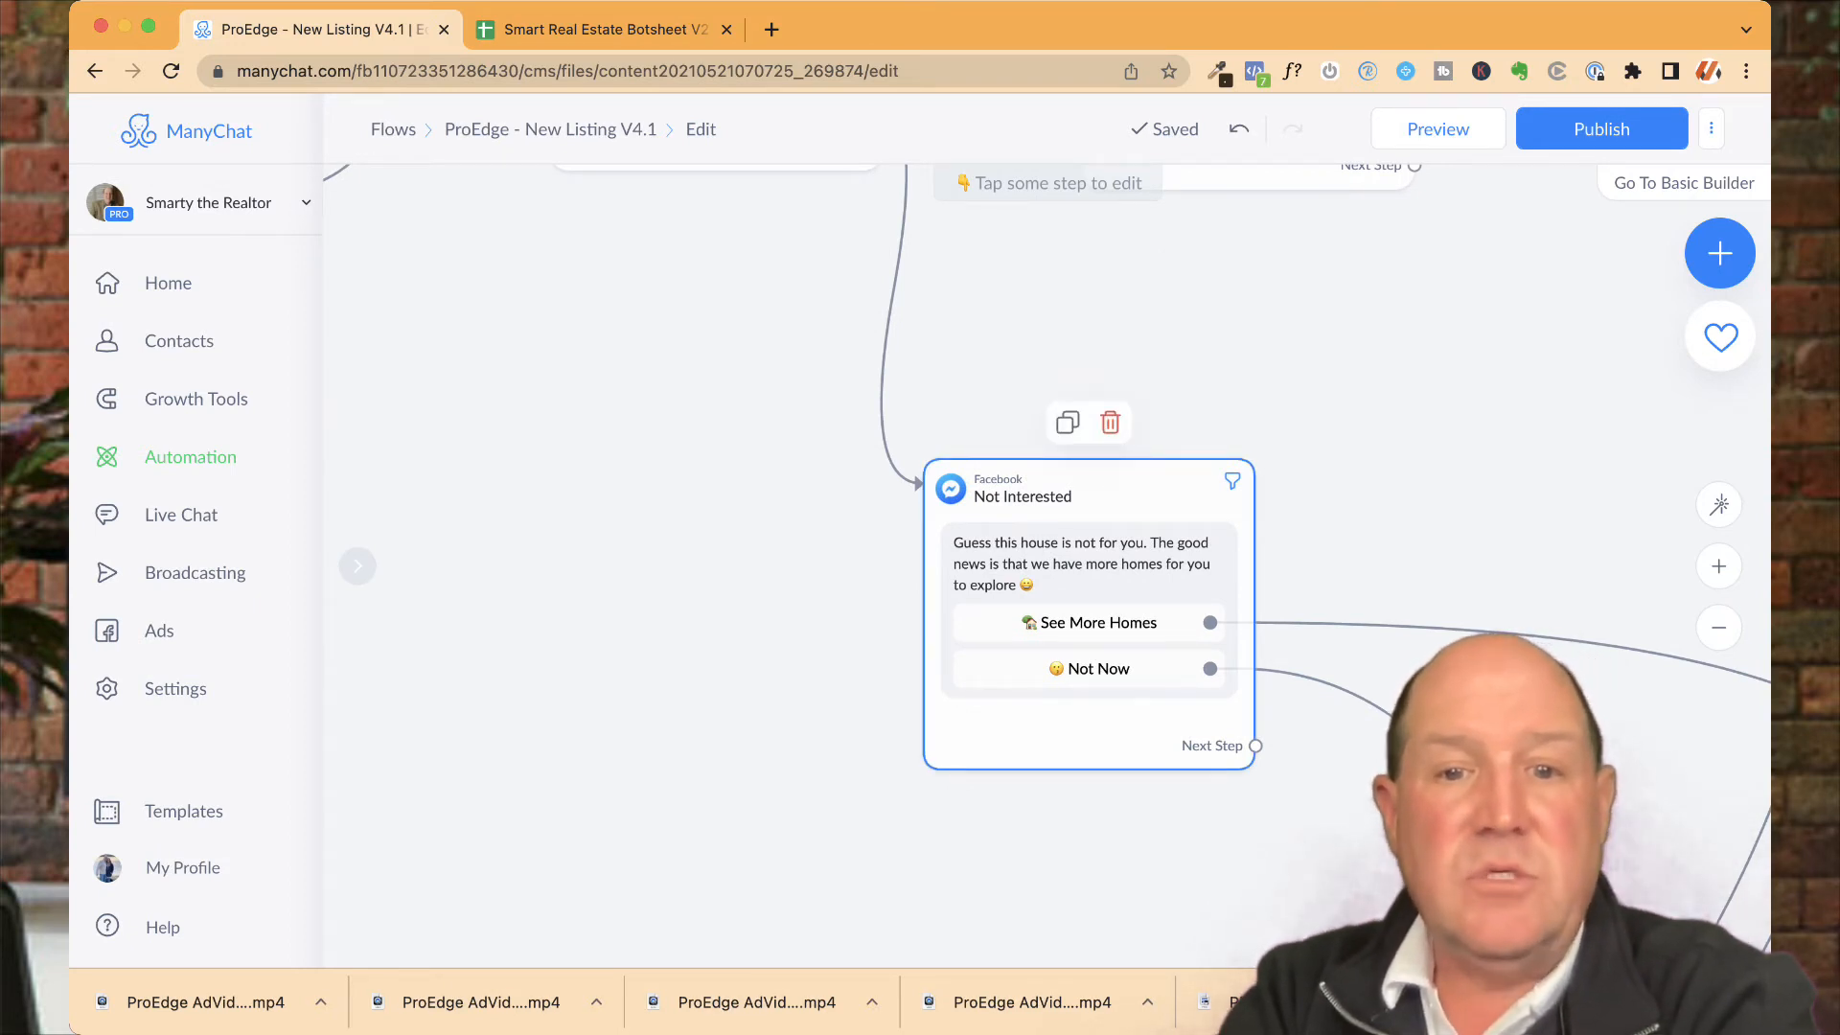
{"action": "left_click_drag", "start_coordinate": [1327, 671], "coordinate": [1262, 670]}
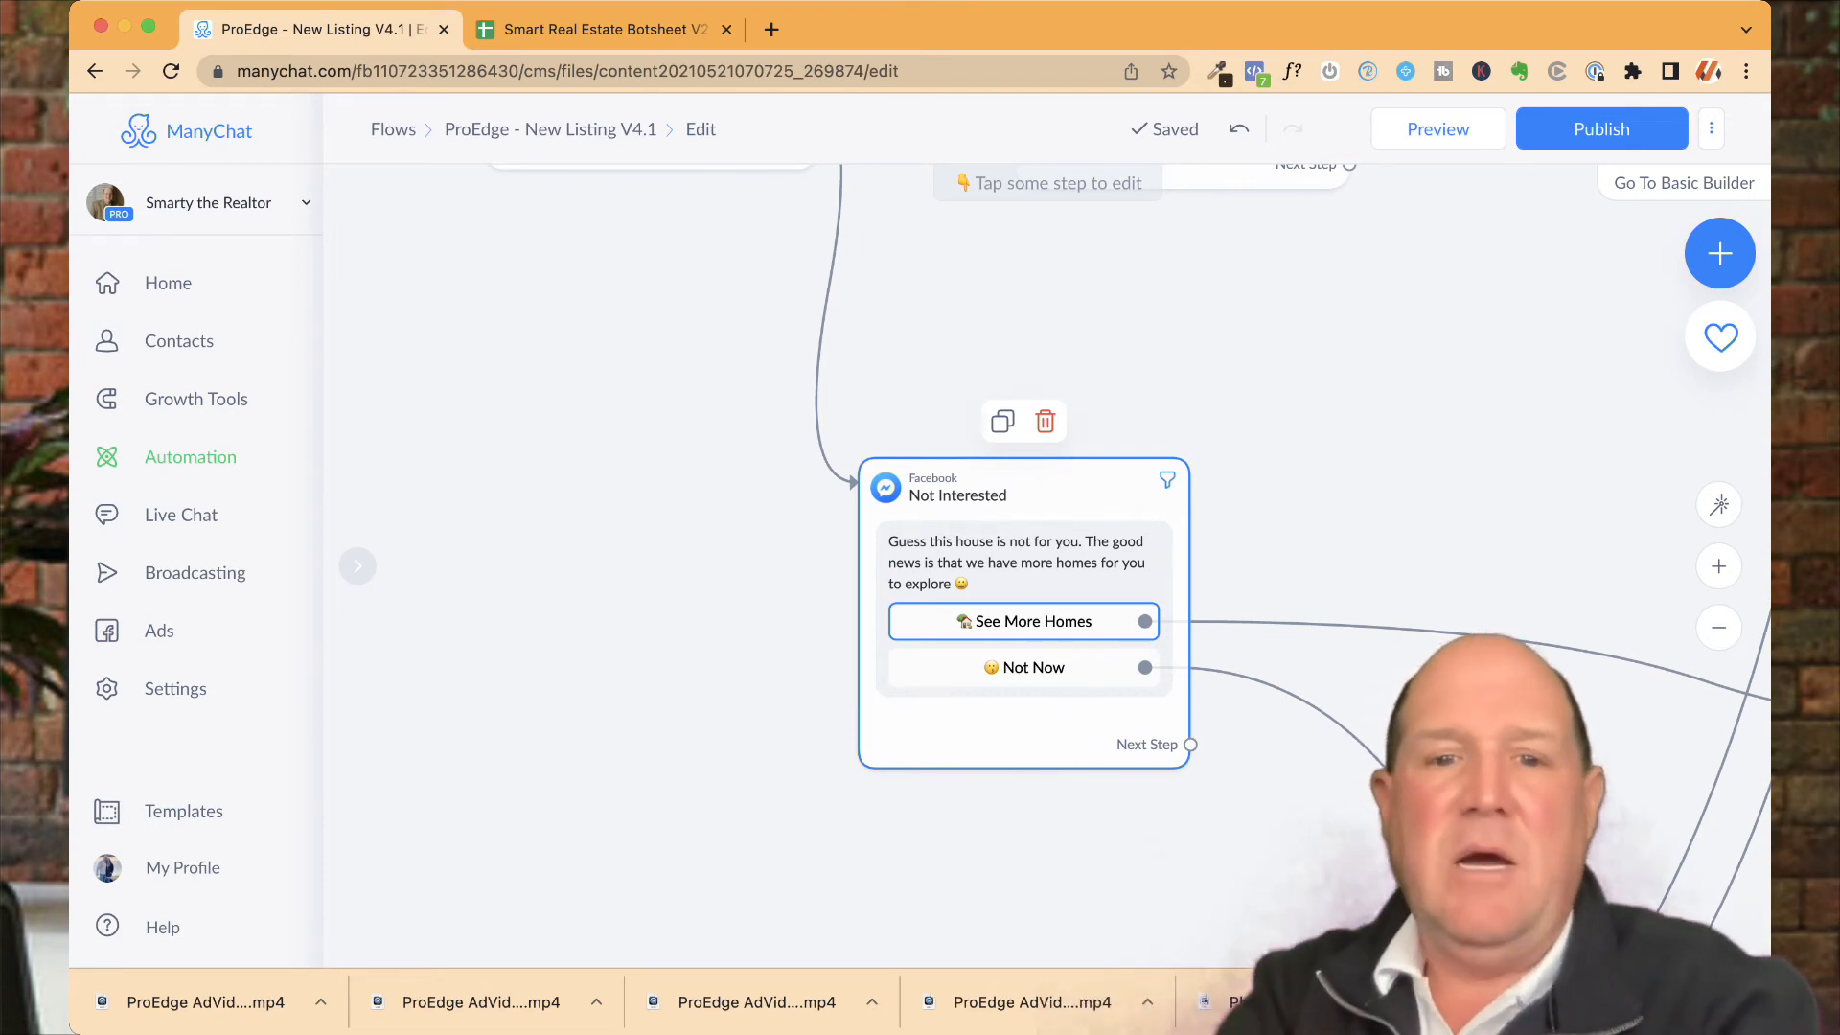
{"action": "scroll", "coordinate": [1032, 738], "scroll_direction": "down", "scroll_amount": 4}
{"action": "scroll", "coordinate": [1047, 565], "scroll_direction": "down", "scroll_amount": 3}
{"action": "scroll", "coordinate": [1046, 566], "scroll_direction": "right", "scroll_amount": 2}
{"action": "scroll", "coordinate": [1046, 565], "scroll_direction": "down", "scroll_amount": 1}
{"action": "scroll", "coordinate": [1047, 566], "scroll_direction": "right", "scroll_amount": 3}
{"action": "scroll", "coordinate": [1047, 566], "scroll_direction": "down", "scroll_amount": 1}
{"action": "scroll", "coordinate": [1191, 559], "scroll_direction": "down", "scroll_amount": 4}
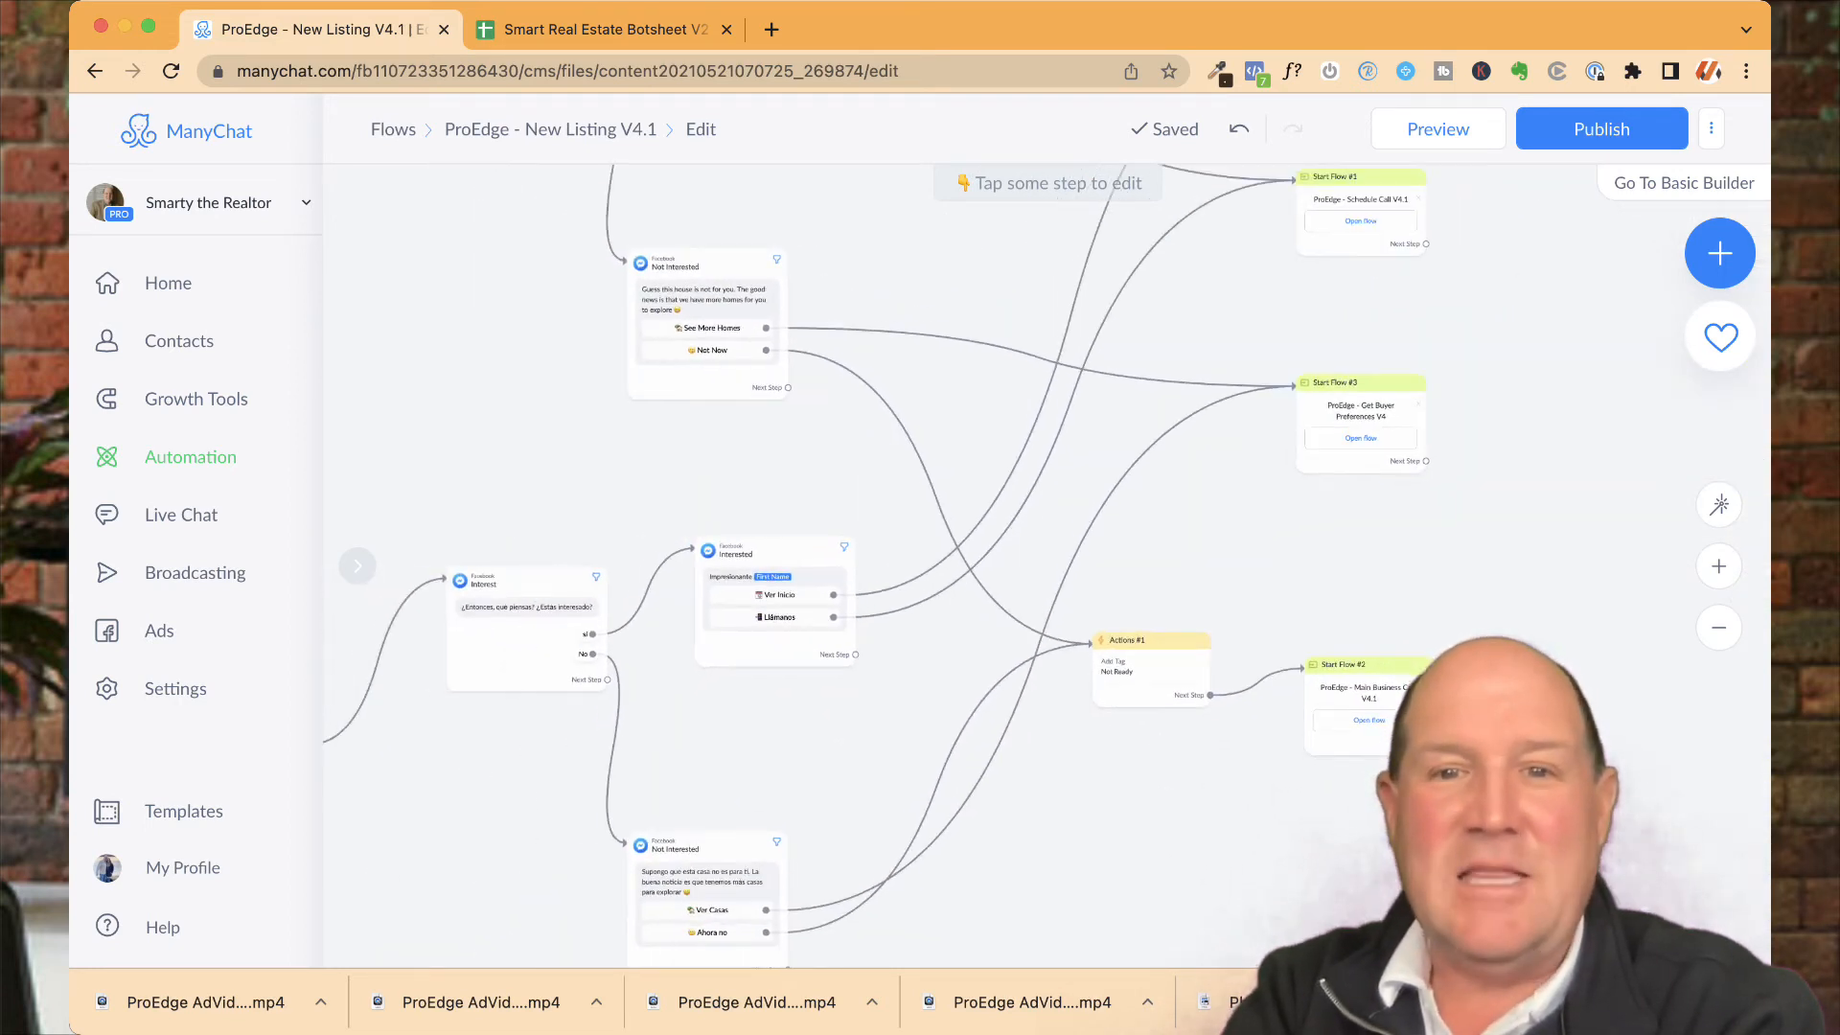
{"action": "scroll", "coordinate": [1190, 560], "scroll_direction": "up", "scroll_amount": 1}
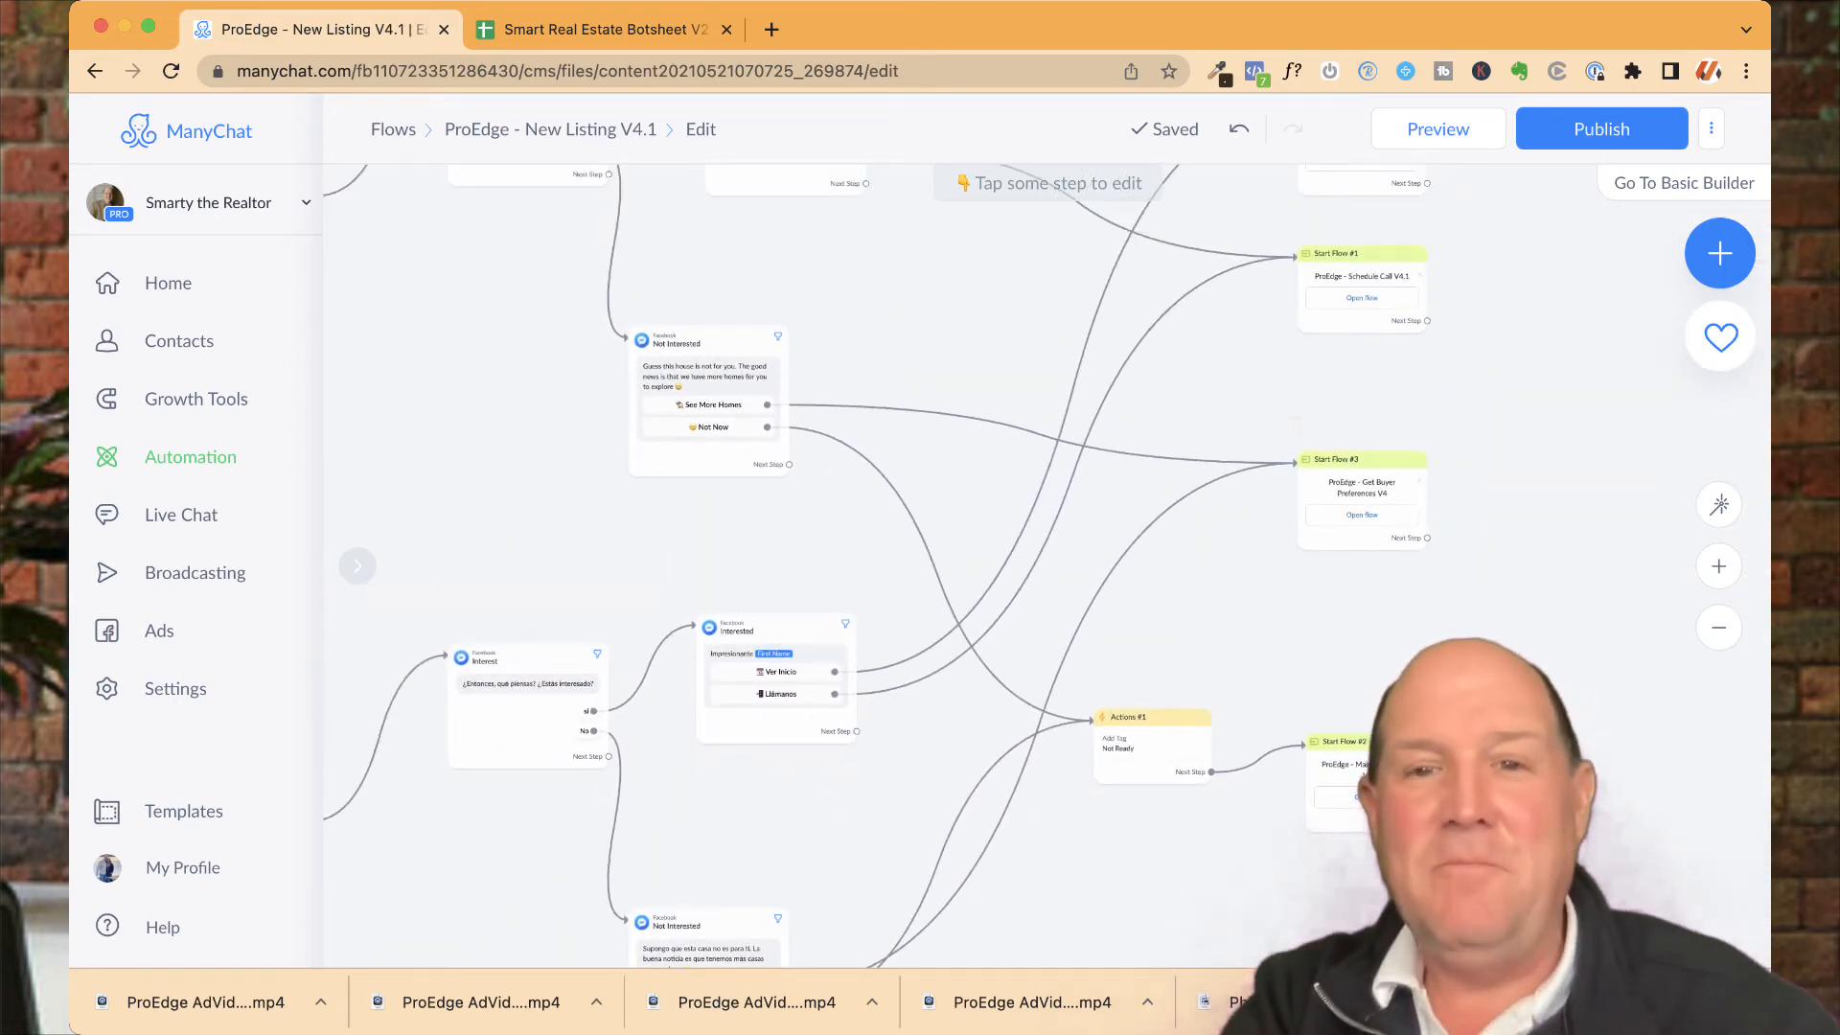
Examine the English Interested message and trace its Schedule Showing and Contact Us buttons to the flows they start
{"action": "scroll", "coordinate": [939, 566], "scroll_direction": "up", "scroll_amount": 3}
{"action": "scroll", "coordinate": [987, 489], "scroll_direction": "left", "scroll_amount": 3}
{"action": "scroll", "coordinate": [986, 490], "scroll_direction": "up", "scroll_amount": 5}
{"action": "scroll", "coordinate": [986, 490], "scroll_direction": "up", "scroll_amount": 3}
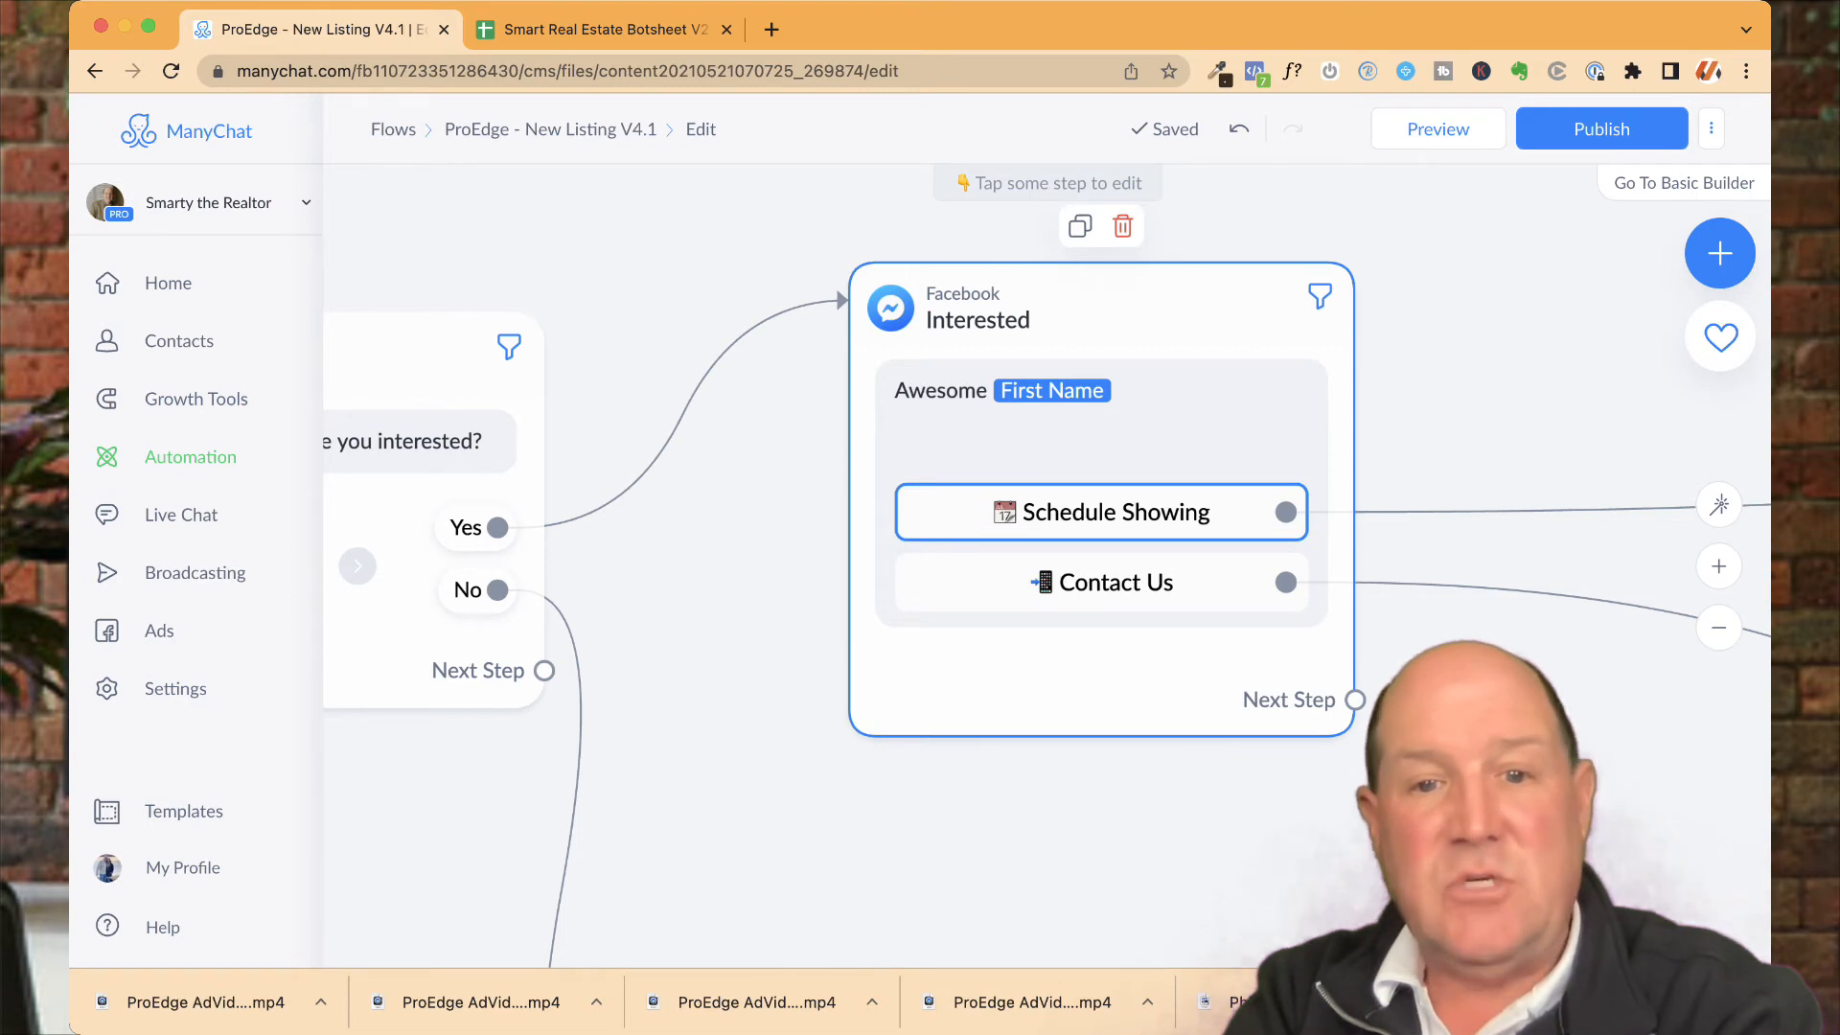
{"action": "scroll", "coordinate": [1159, 857], "scroll_direction": "down", "scroll_amount": 4}
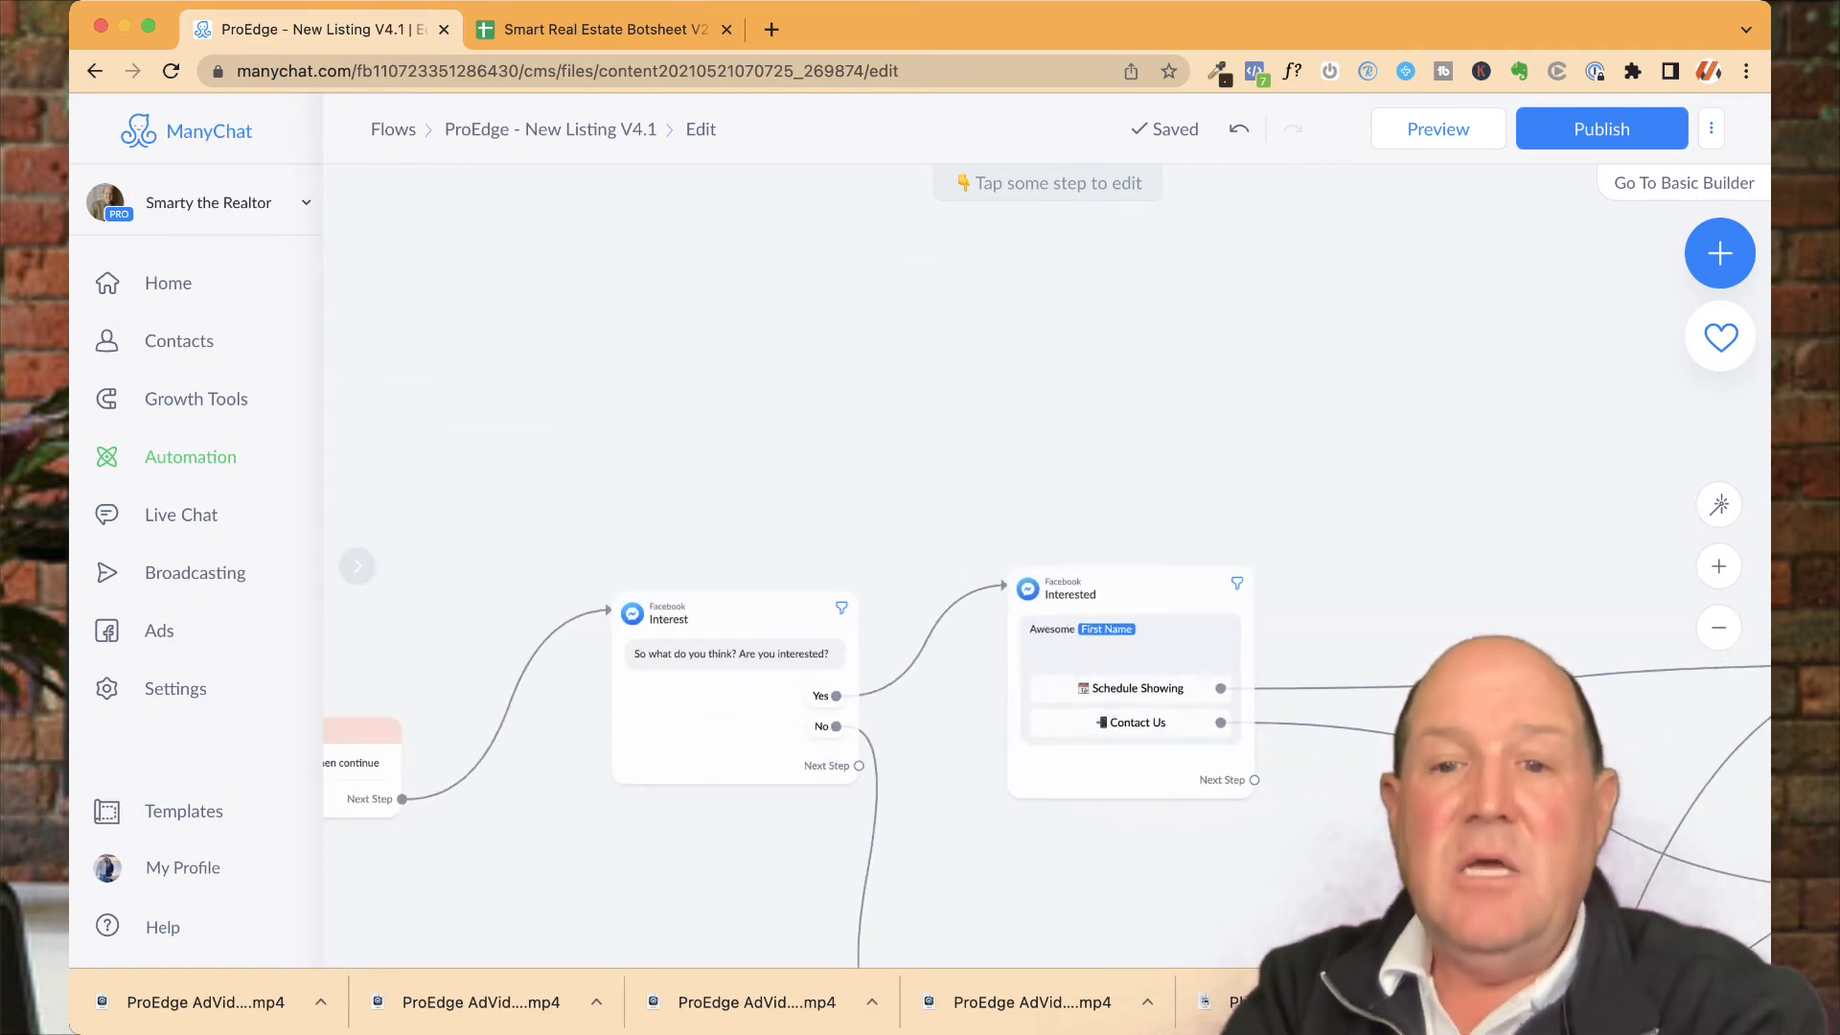
{"action": "scroll", "coordinate": [1160, 857], "scroll_direction": "right", "scroll_amount": 6}
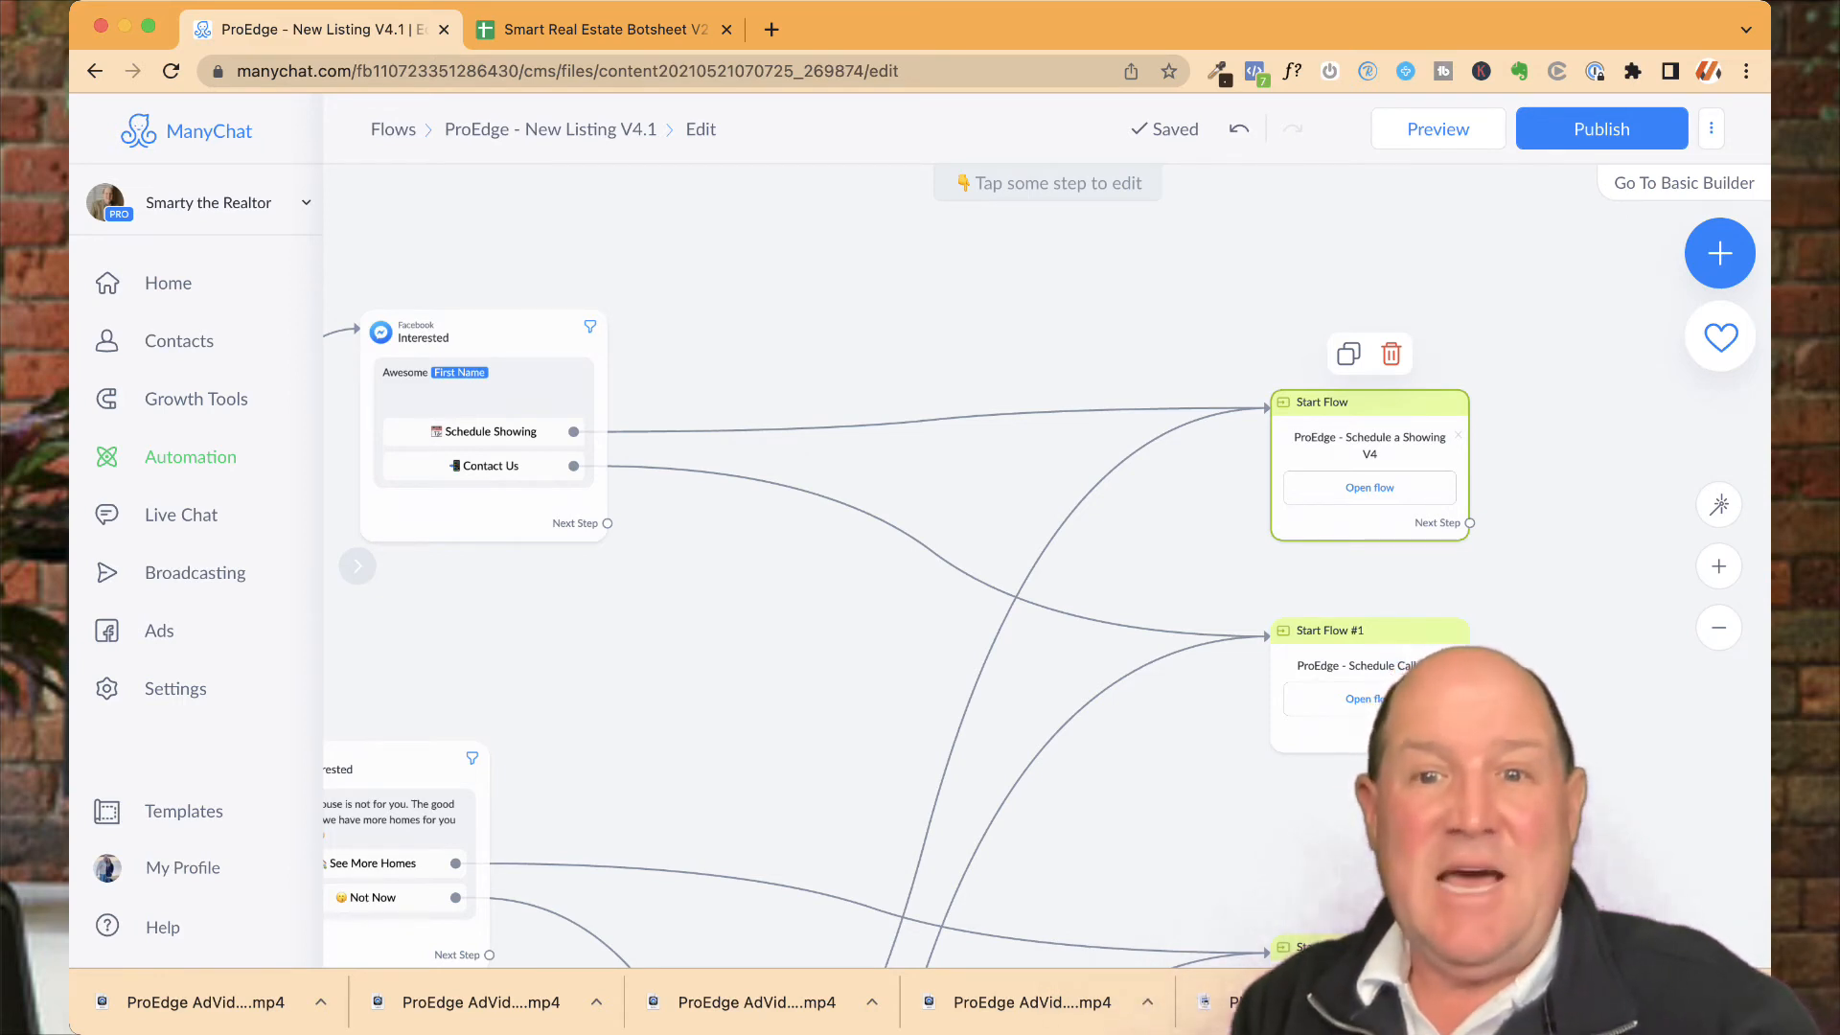
Open the ProEdge - Schedule a Showing V4 flow and examine its Schedule Showing Start and Agent Check messages
{"action": "left_click", "coordinate": [1370, 488]}
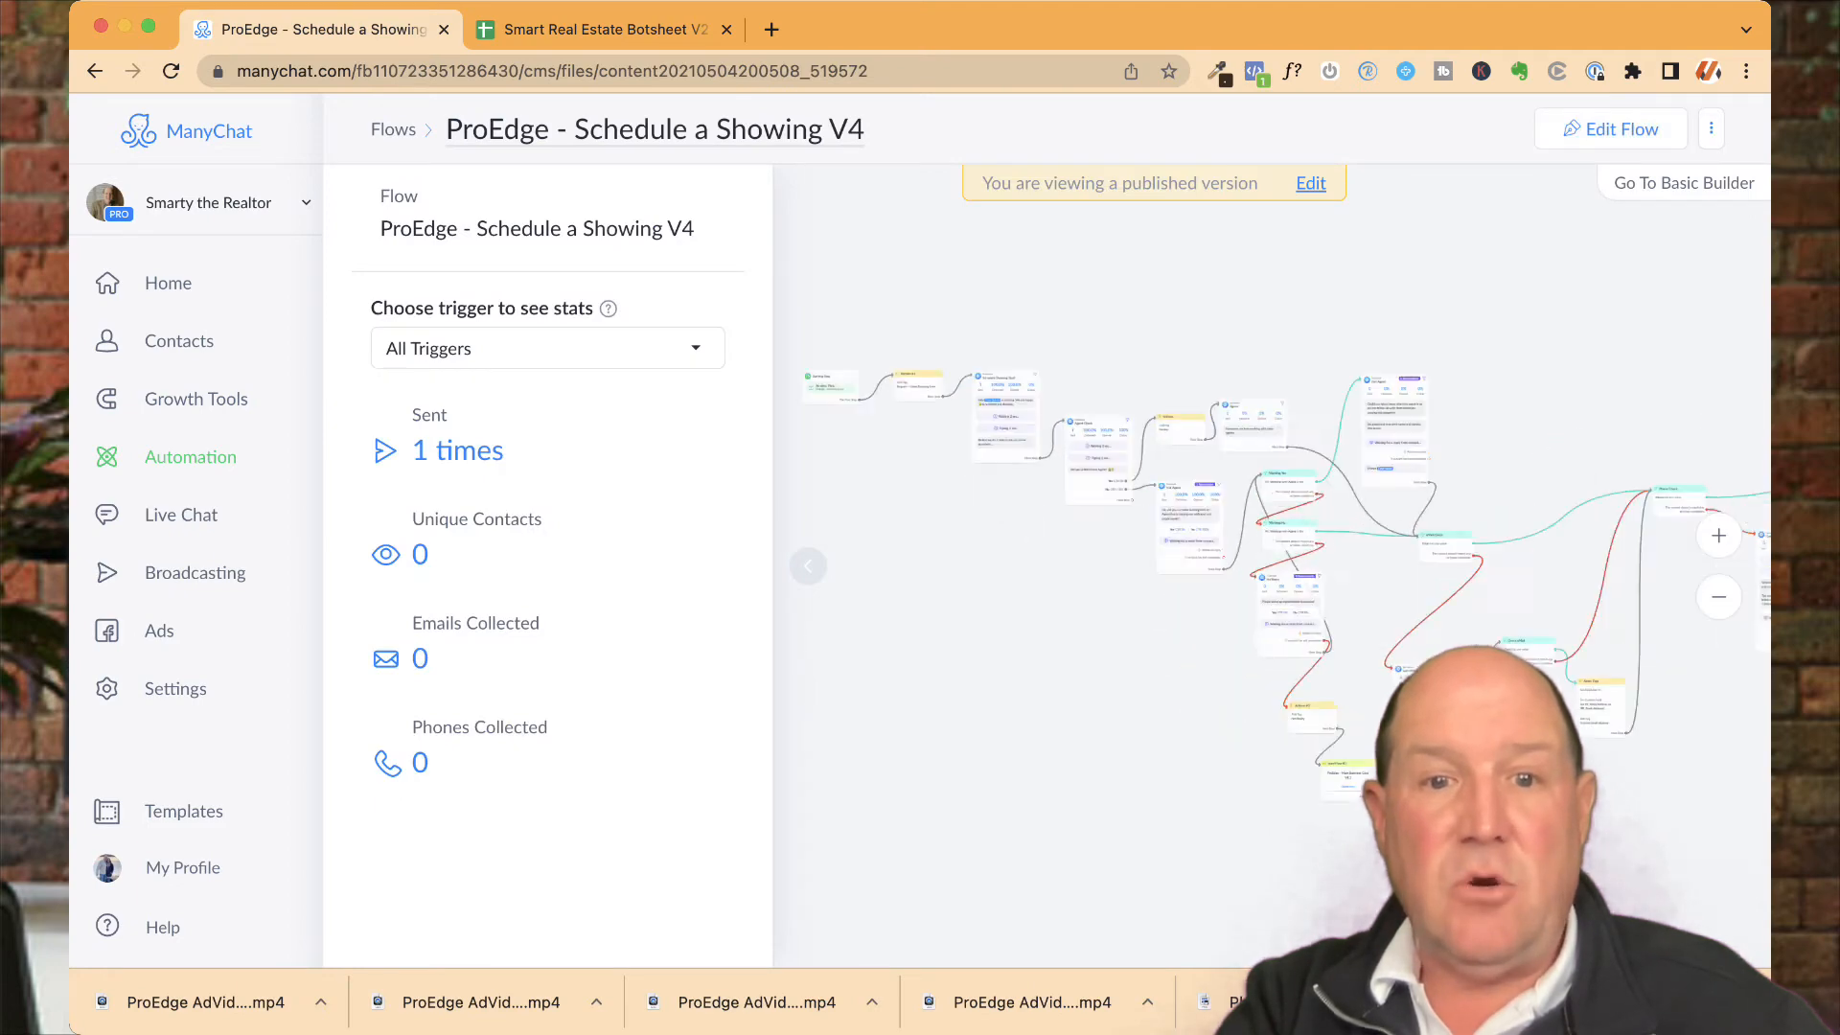
{"action": "left_click_drag", "start_coordinate": [1054, 335], "coordinate": [1059, 700]}
{"action": "scroll", "coordinate": [1039, 582], "scroll_direction": "up", "scroll_amount": 10}
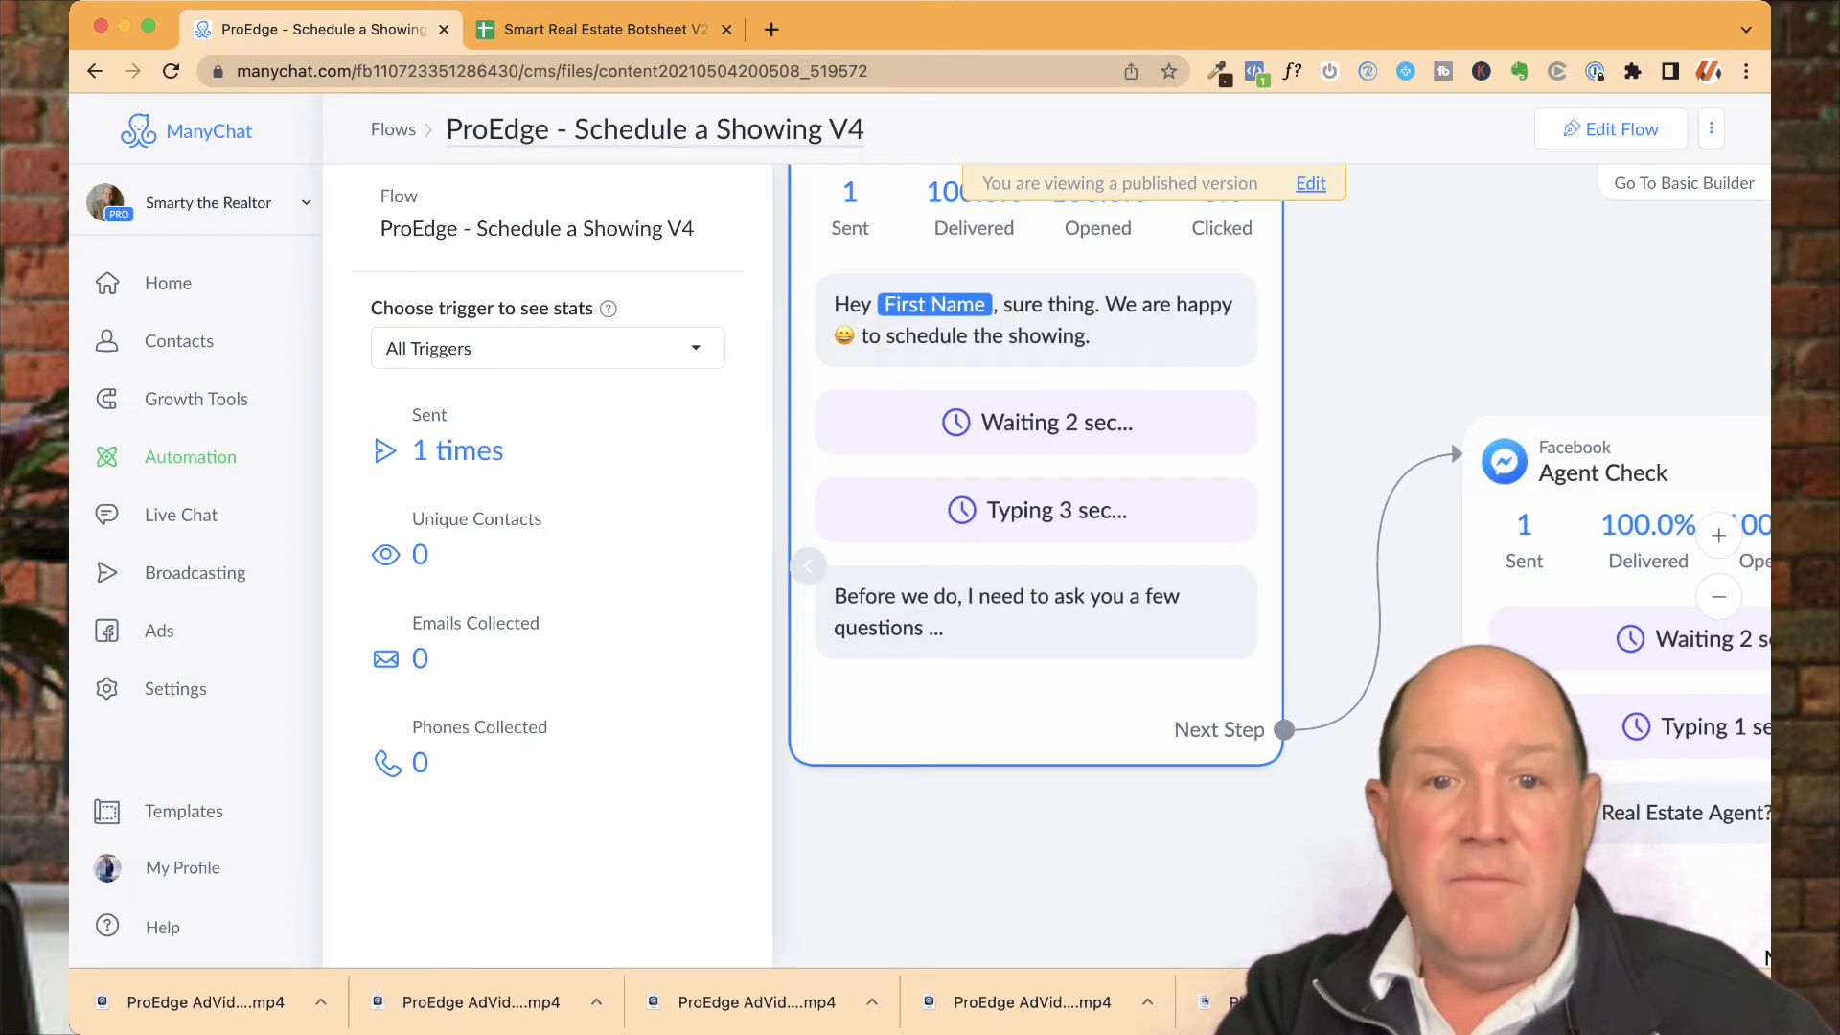
{"action": "scroll", "coordinate": [808, 566], "scroll_direction": "down", "scroll_amount": 6}
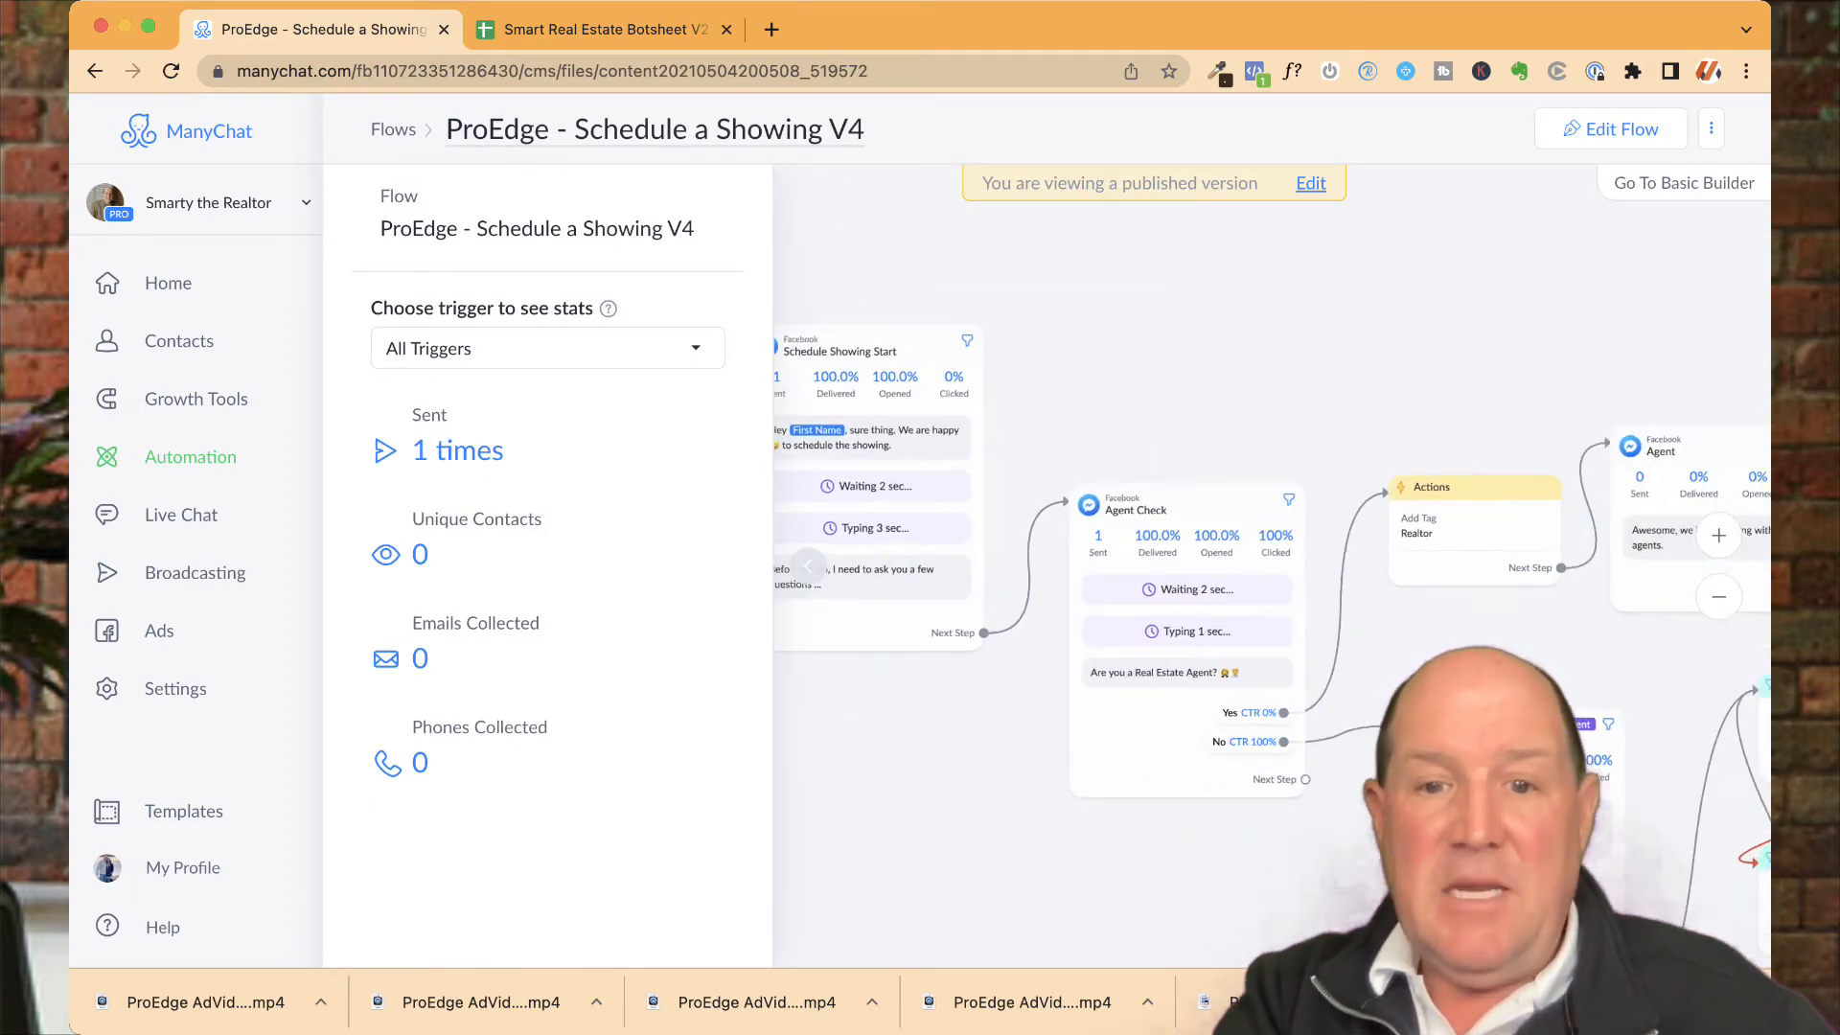
{"action": "scroll", "coordinate": [808, 566], "scroll_direction": "up", "scroll_amount": 5}
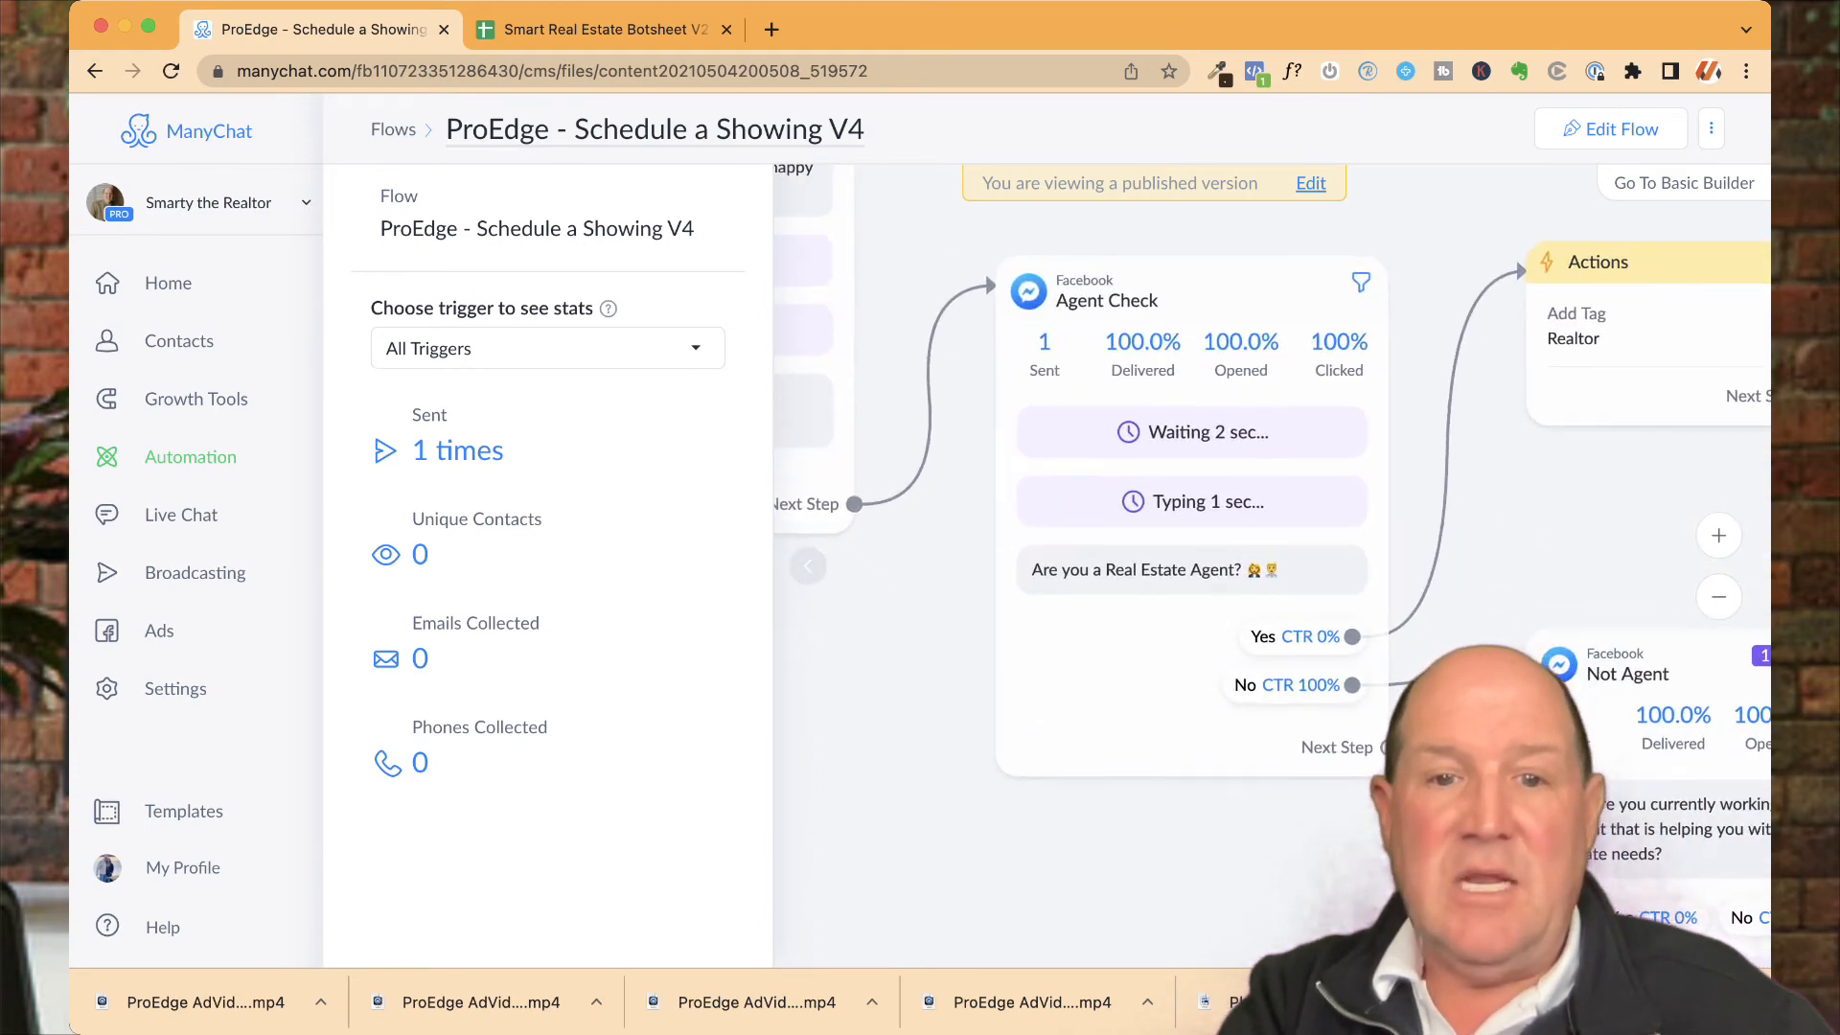
{"action": "scroll", "coordinate": [1090, 847], "scroll_direction": "down", "scroll_amount": 5}
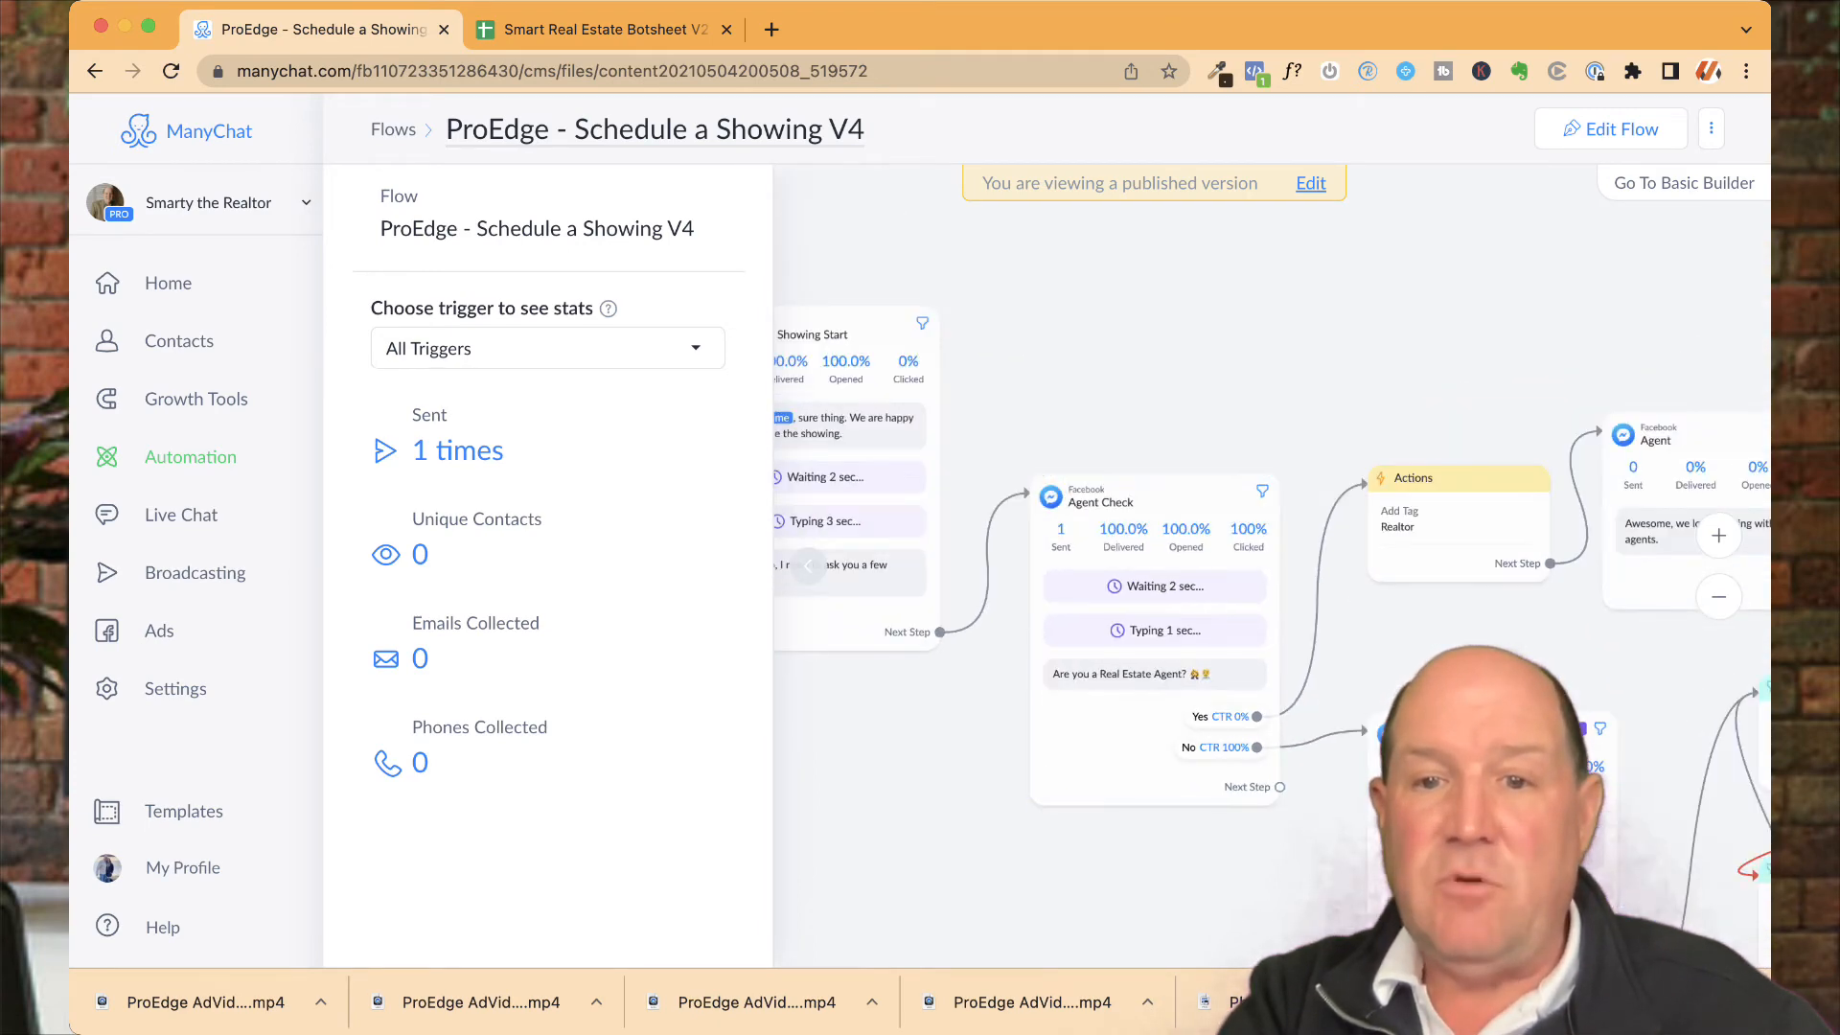
Follow the Agent Check replies through the Agent and Not Agent messages to the Phone Check and Get Phone blocks
{"action": "left_click_drag", "start_coordinate": [1341, 637], "coordinate": [1019, 517]}
{"action": "left_click_drag", "start_coordinate": [1361, 536], "coordinate": [1160, 515]}
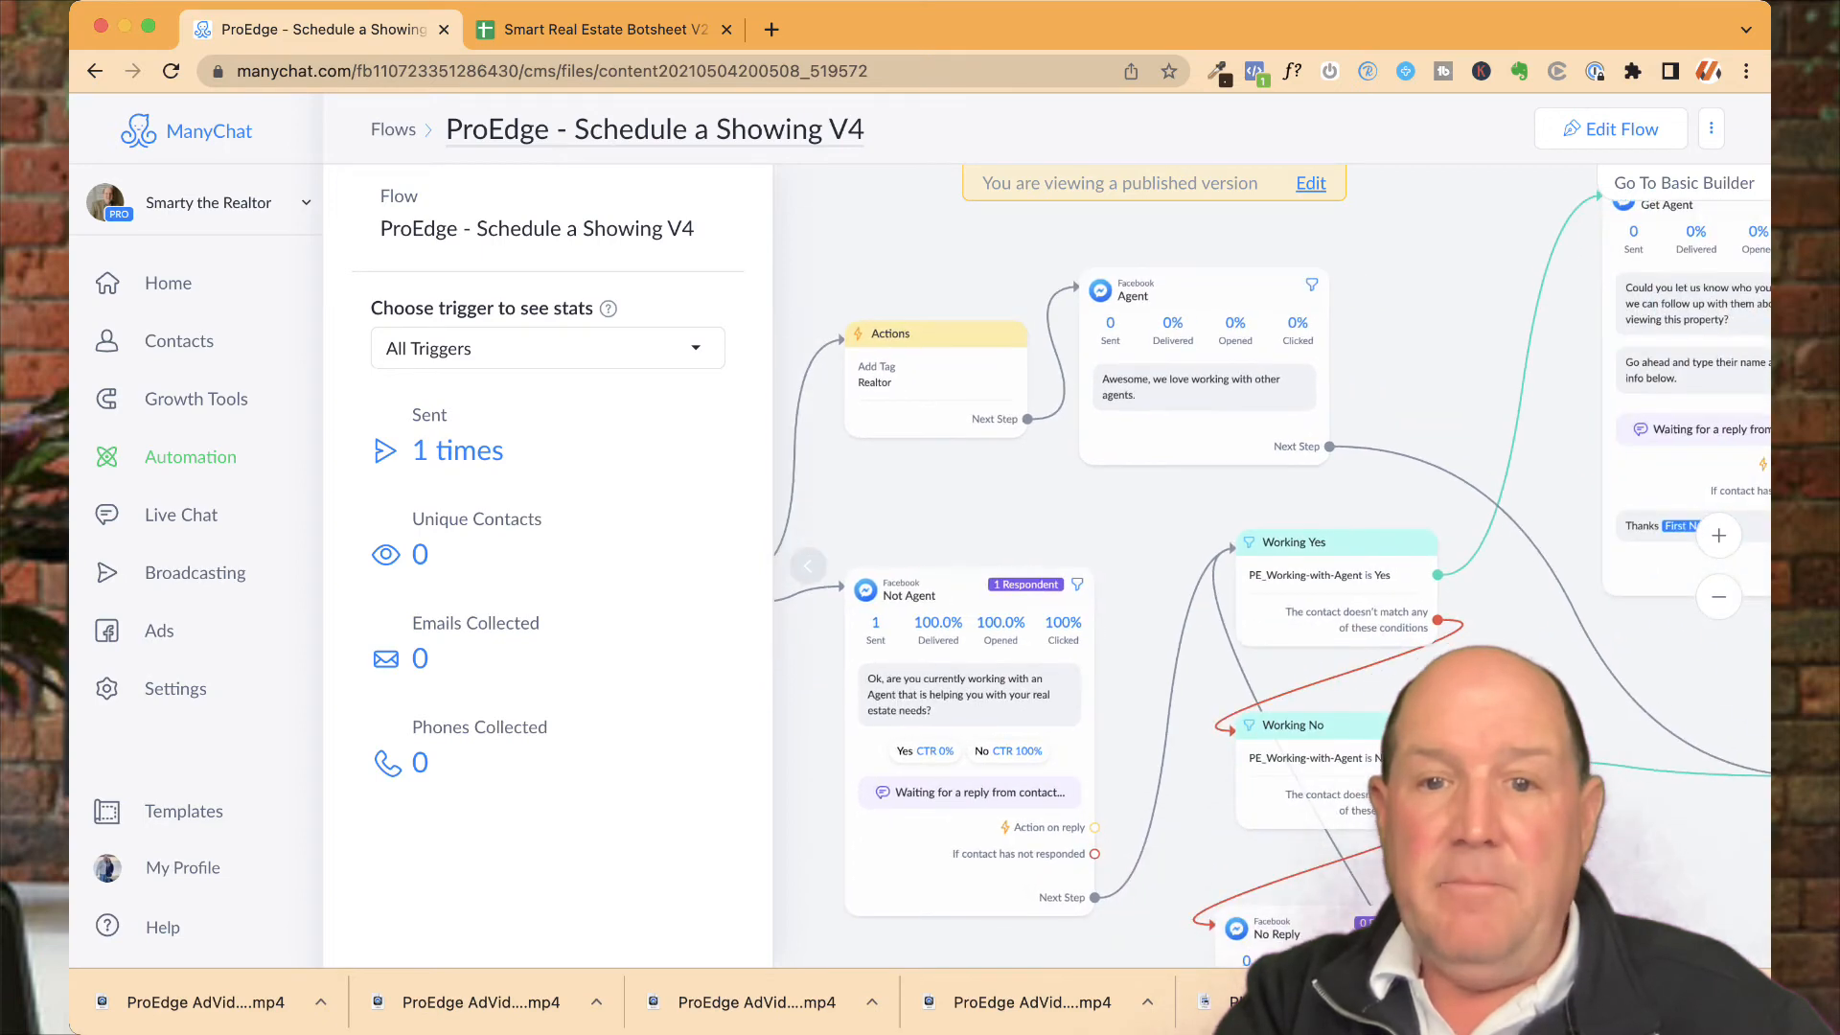
{"action": "left_click_drag", "start_coordinate": [1390, 508], "coordinate": [1077, 323]}
{"action": "left_click_drag", "start_coordinate": [1438, 479], "coordinate": [1010, 478]}
{"action": "left_click_drag", "start_coordinate": [1361, 479], "coordinate": [1074, 514]}
{"action": "left_click_drag", "start_coordinate": [1437, 499], "coordinate": [1072, 495]}
{"action": "left_click_drag", "start_coordinate": [1371, 498], "coordinate": [1071, 474]}
{"action": "left_click_drag", "start_coordinate": [1341, 613], "coordinate": [1103, 284]}
{"action": "scroll", "coordinate": [1273, 565], "scroll_direction": "right", "scroll_amount": 1}
{"action": "scroll", "coordinate": [899, 572], "scroll_direction": "down", "scroll_amount": 5}
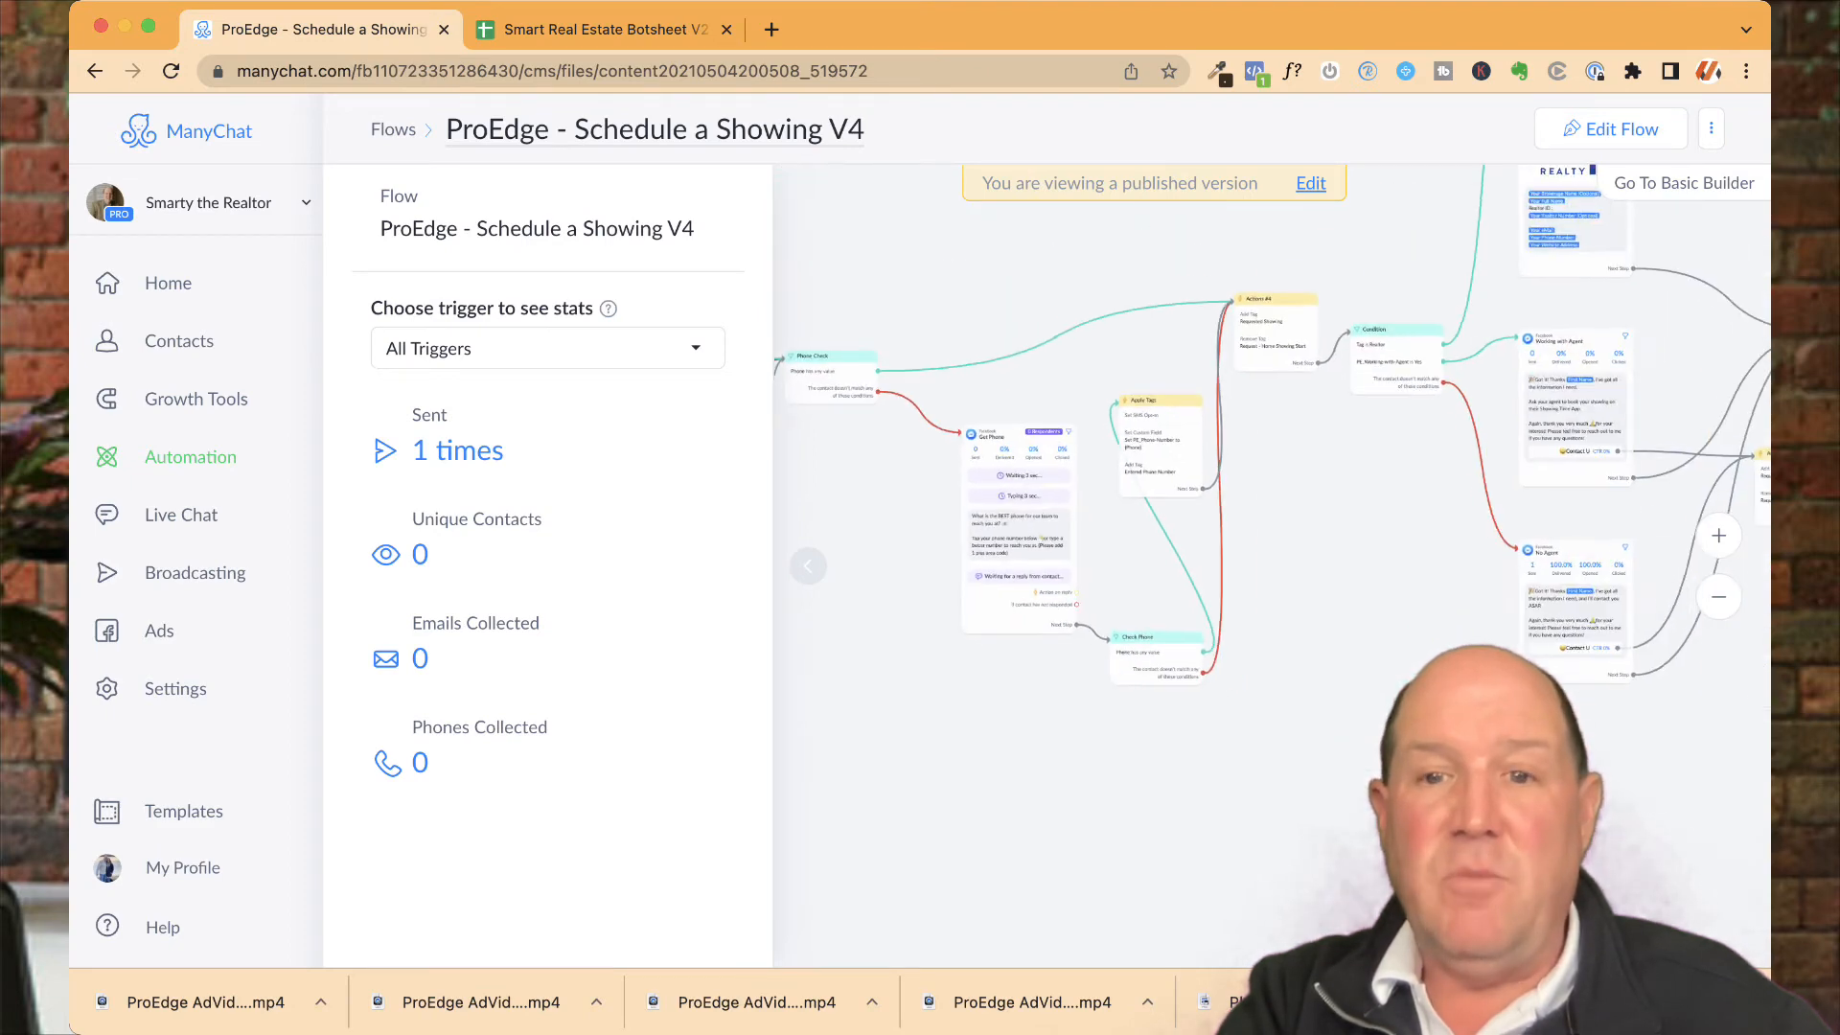
Follow the final Condition block and examine the Agent Contact Info message sent to contacts tagged Realtor
{"action": "left_click_drag", "start_coordinate": [1198, 518], "coordinate": [1059, 704]}
{"action": "left_click_drag", "start_coordinate": [1305, 334], "coordinate": [1021, 451]}
{"action": "scroll", "coordinate": [1039, 412], "scroll_direction": "up", "scroll_amount": 5}
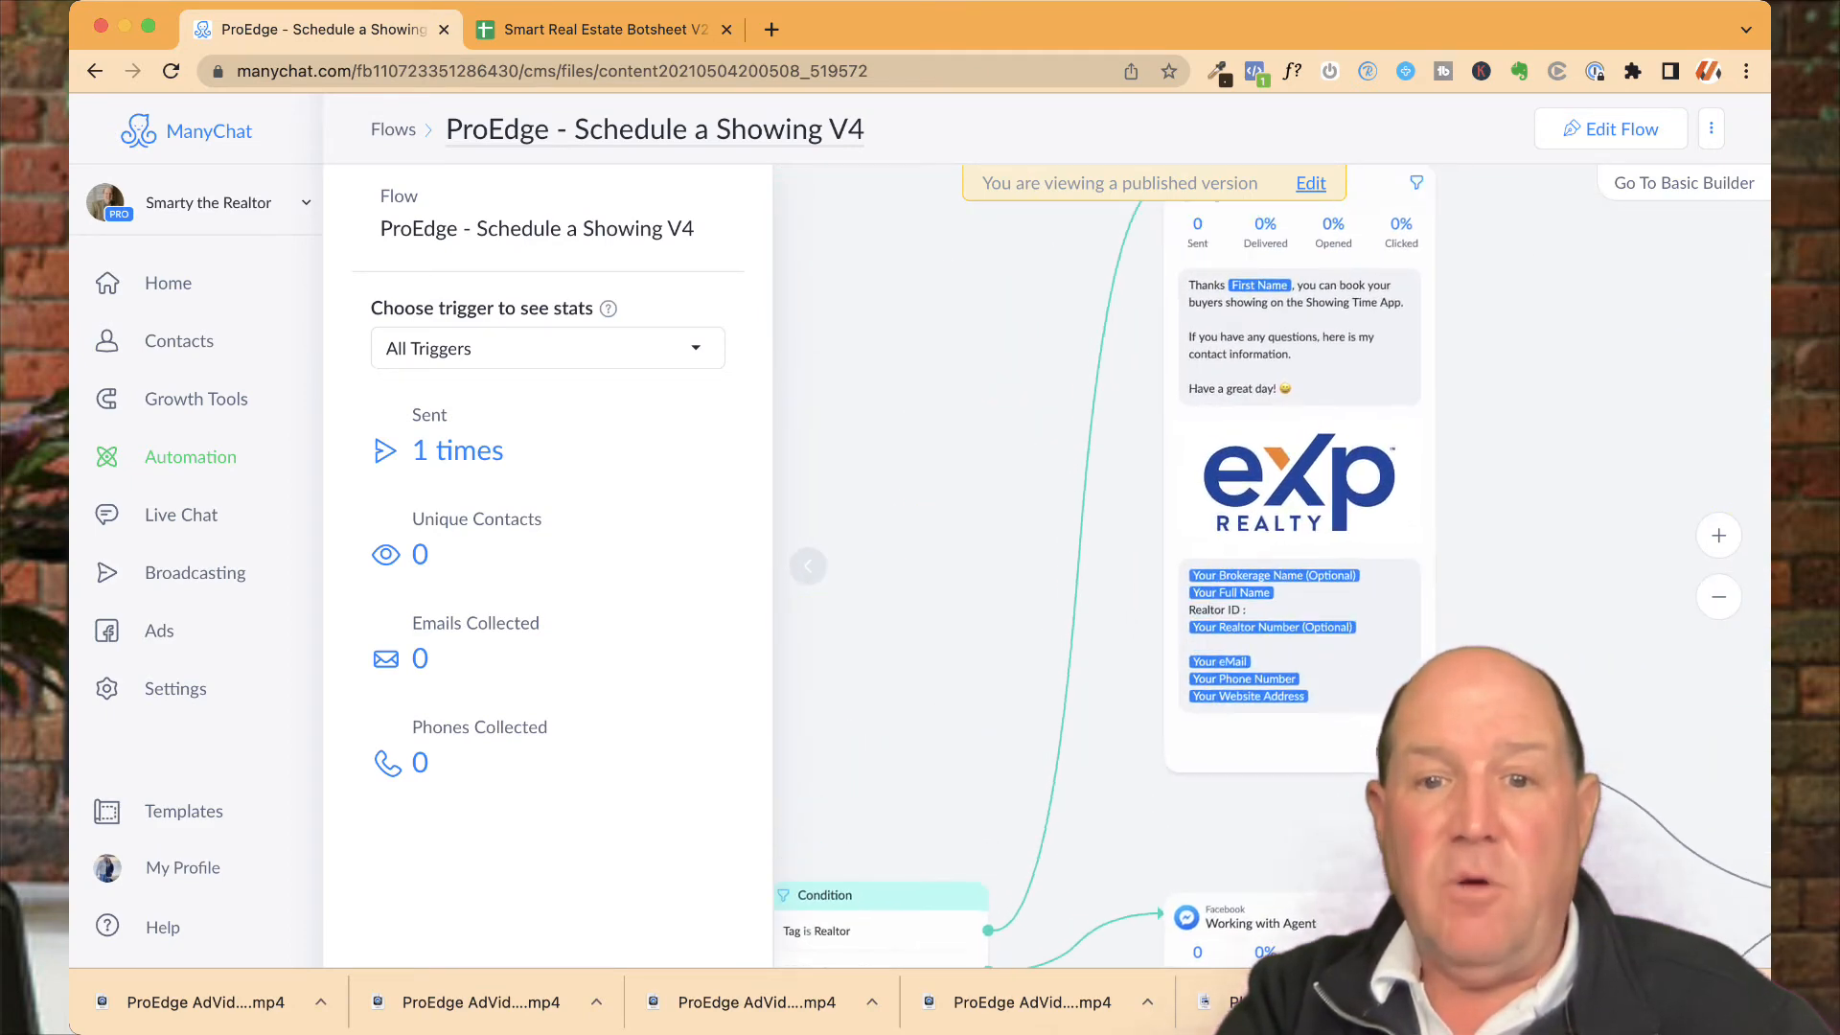
{"action": "scroll", "coordinate": [1049, 412], "scroll_direction": "down", "scroll_amount": 5}
{"action": "left_click_drag", "start_coordinate": [1325, 474], "coordinate": [1180, 381]}
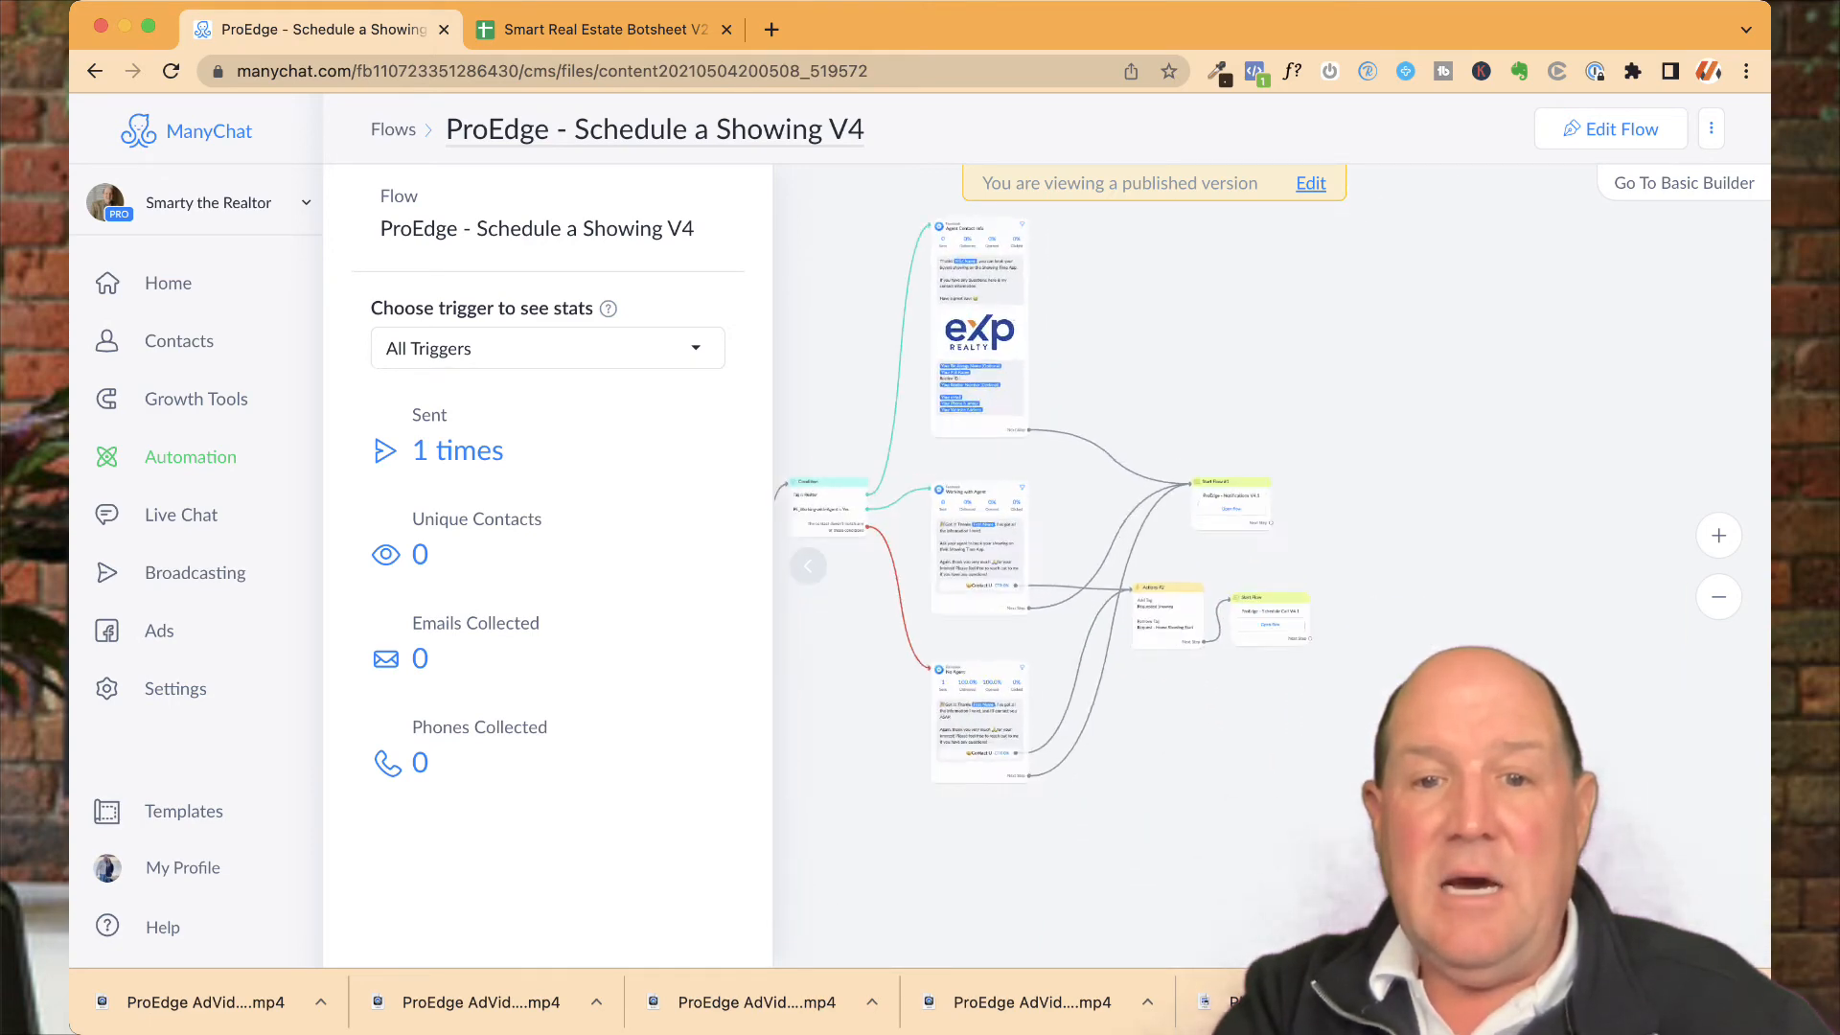
Examine the ProEdge - Notifications V4.1 start-flow block at the flow's end, and collapse the trigger statistics beside the canvas
{"action": "scroll", "coordinate": [1180, 381], "scroll_direction": "up", "scroll_amount": 5}
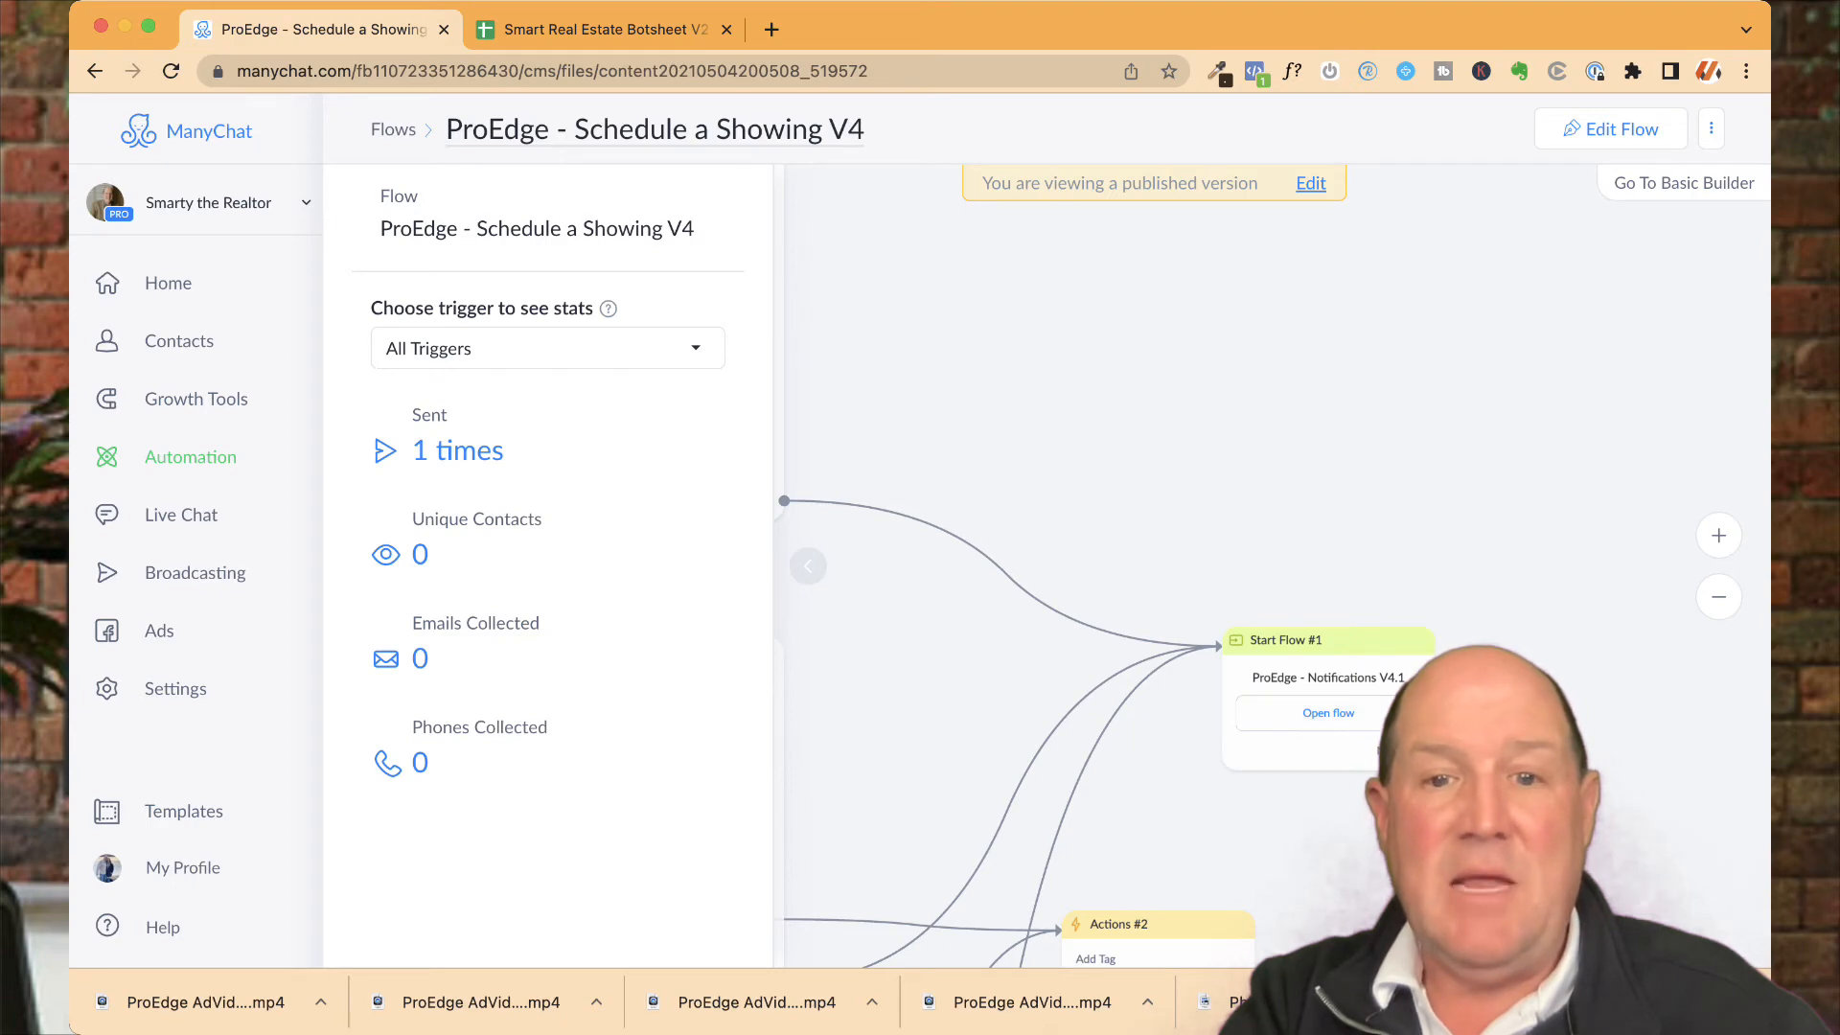
{"action": "scroll", "coordinate": [1116, 475], "scroll_direction": "down", "scroll_amount": 5}
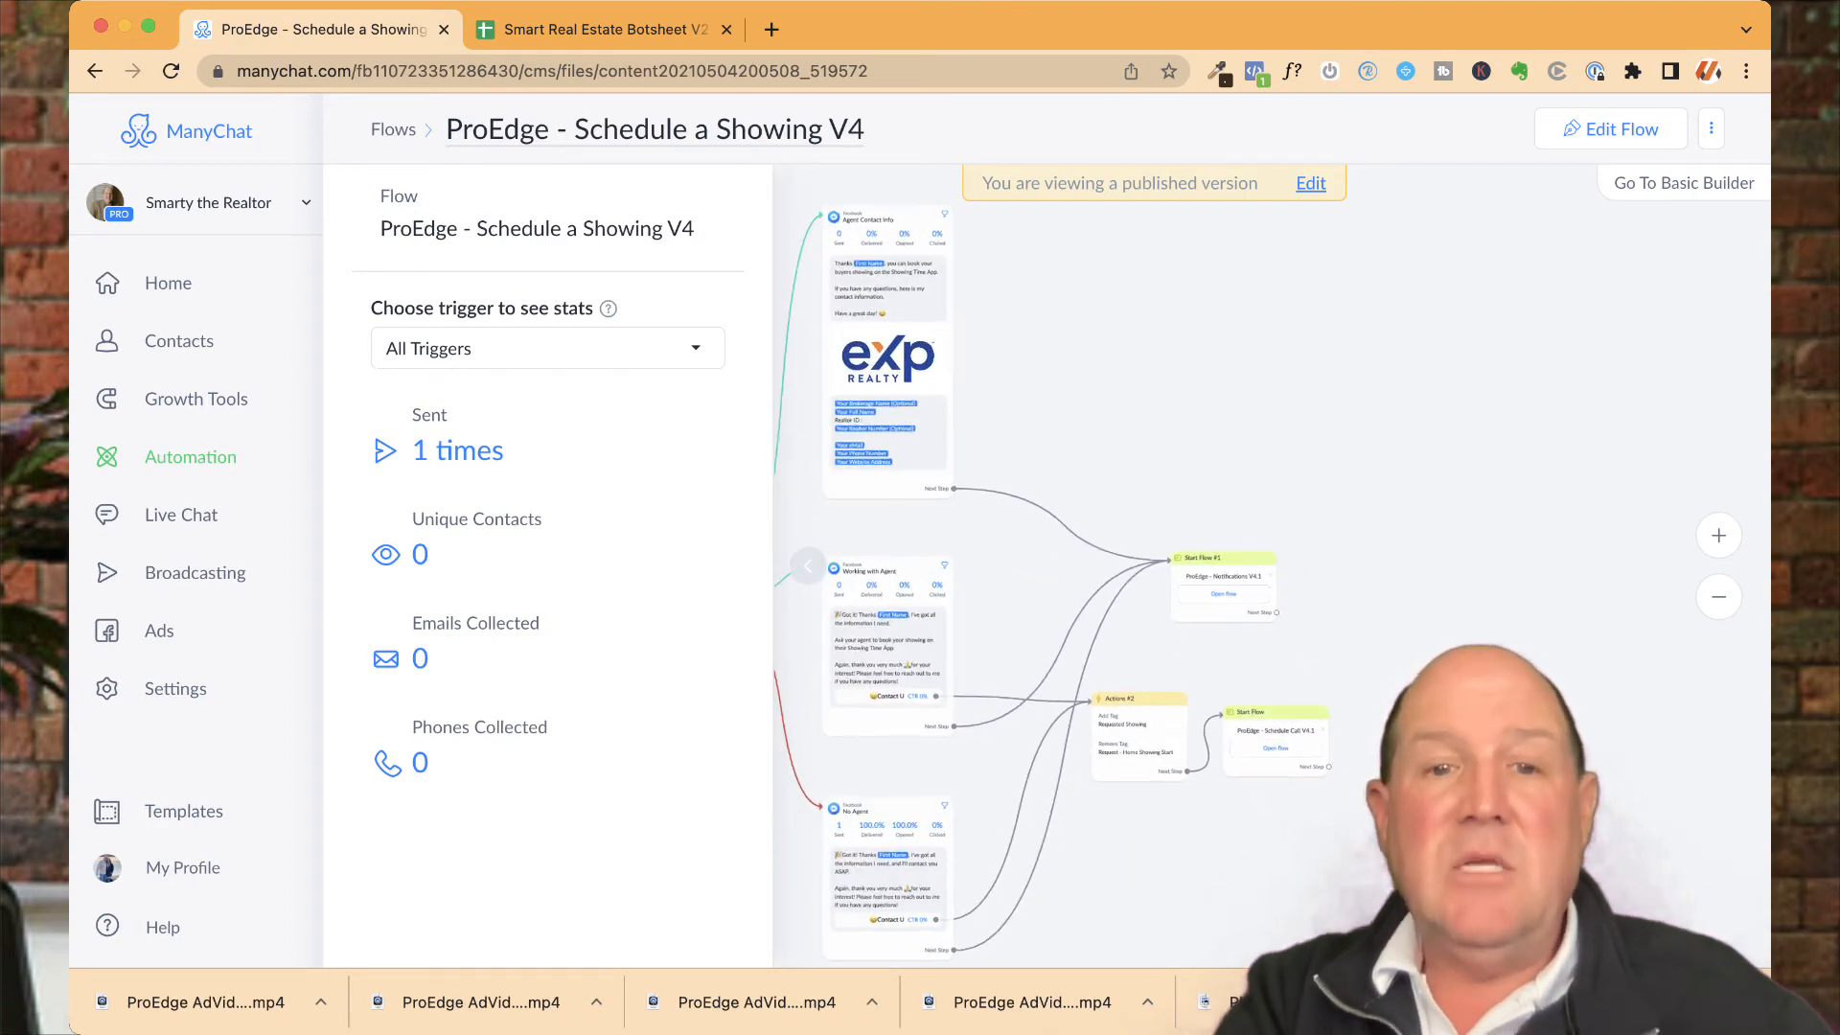
{"action": "scroll", "coordinate": [1102, 585], "scroll_direction": "left", "scroll_amount": 10}
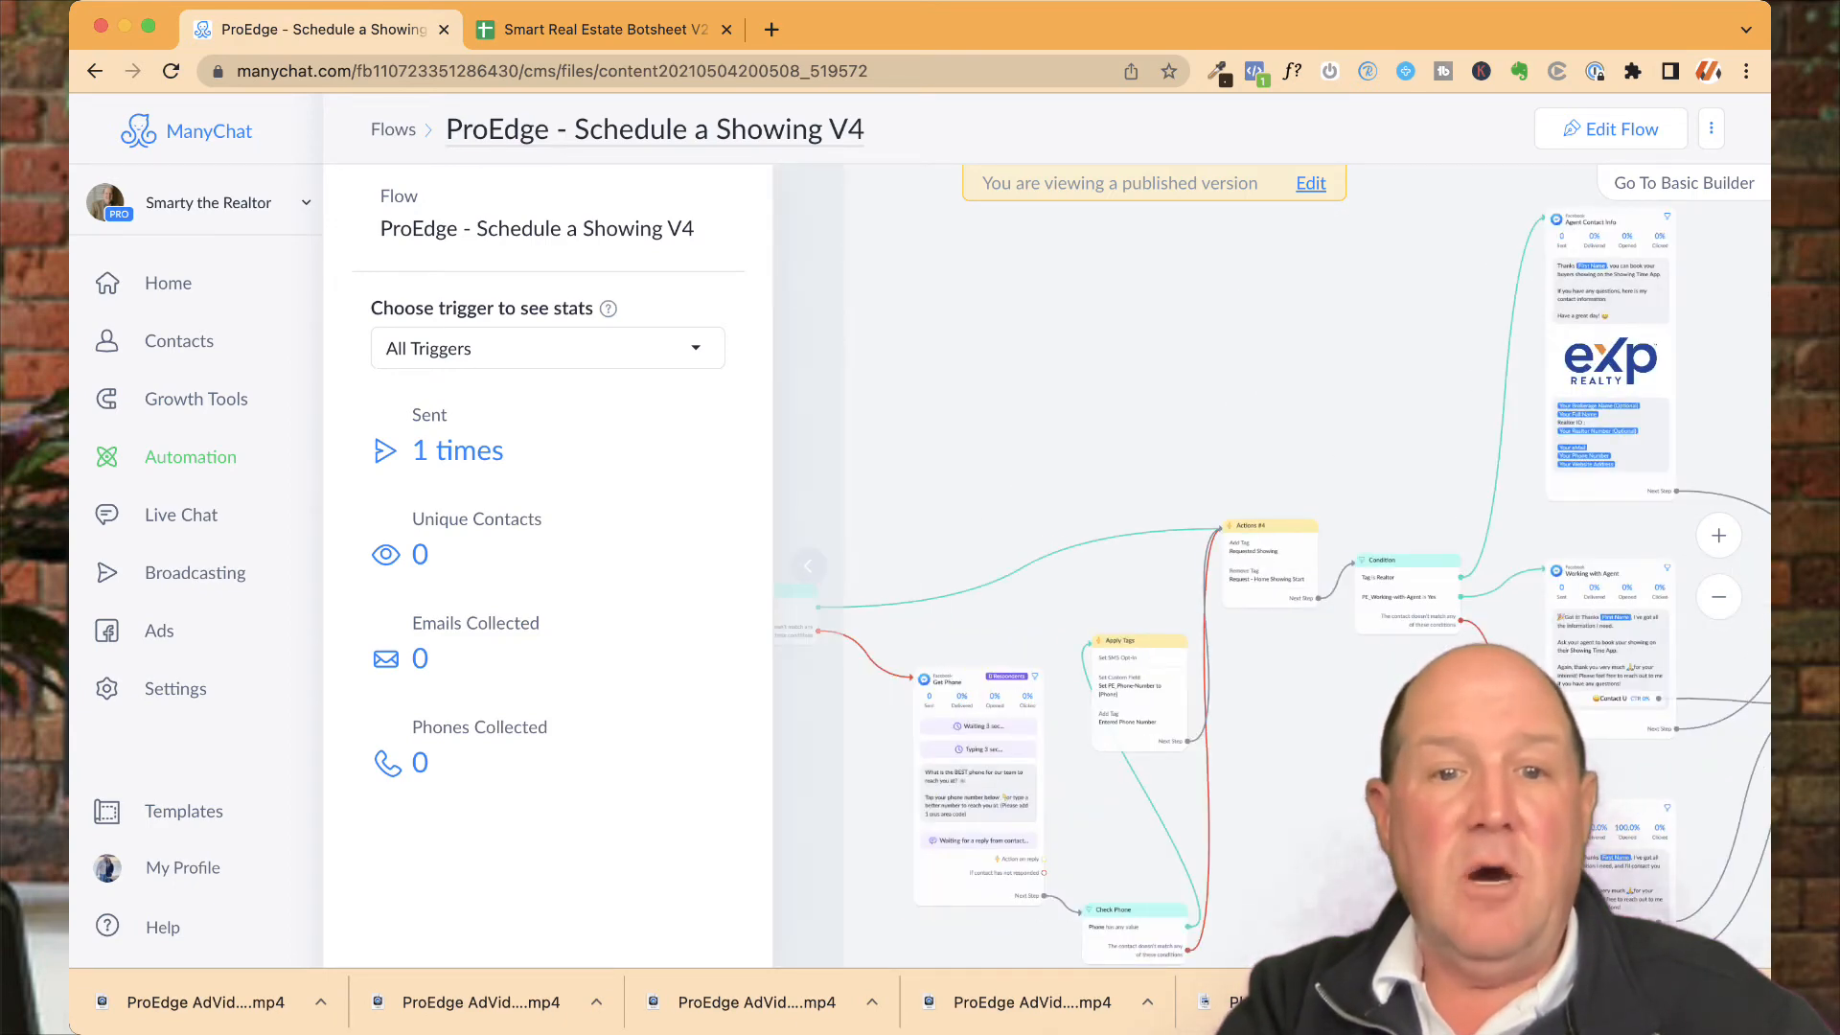
{"action": "left_click", "coordinate": [808, 565]}
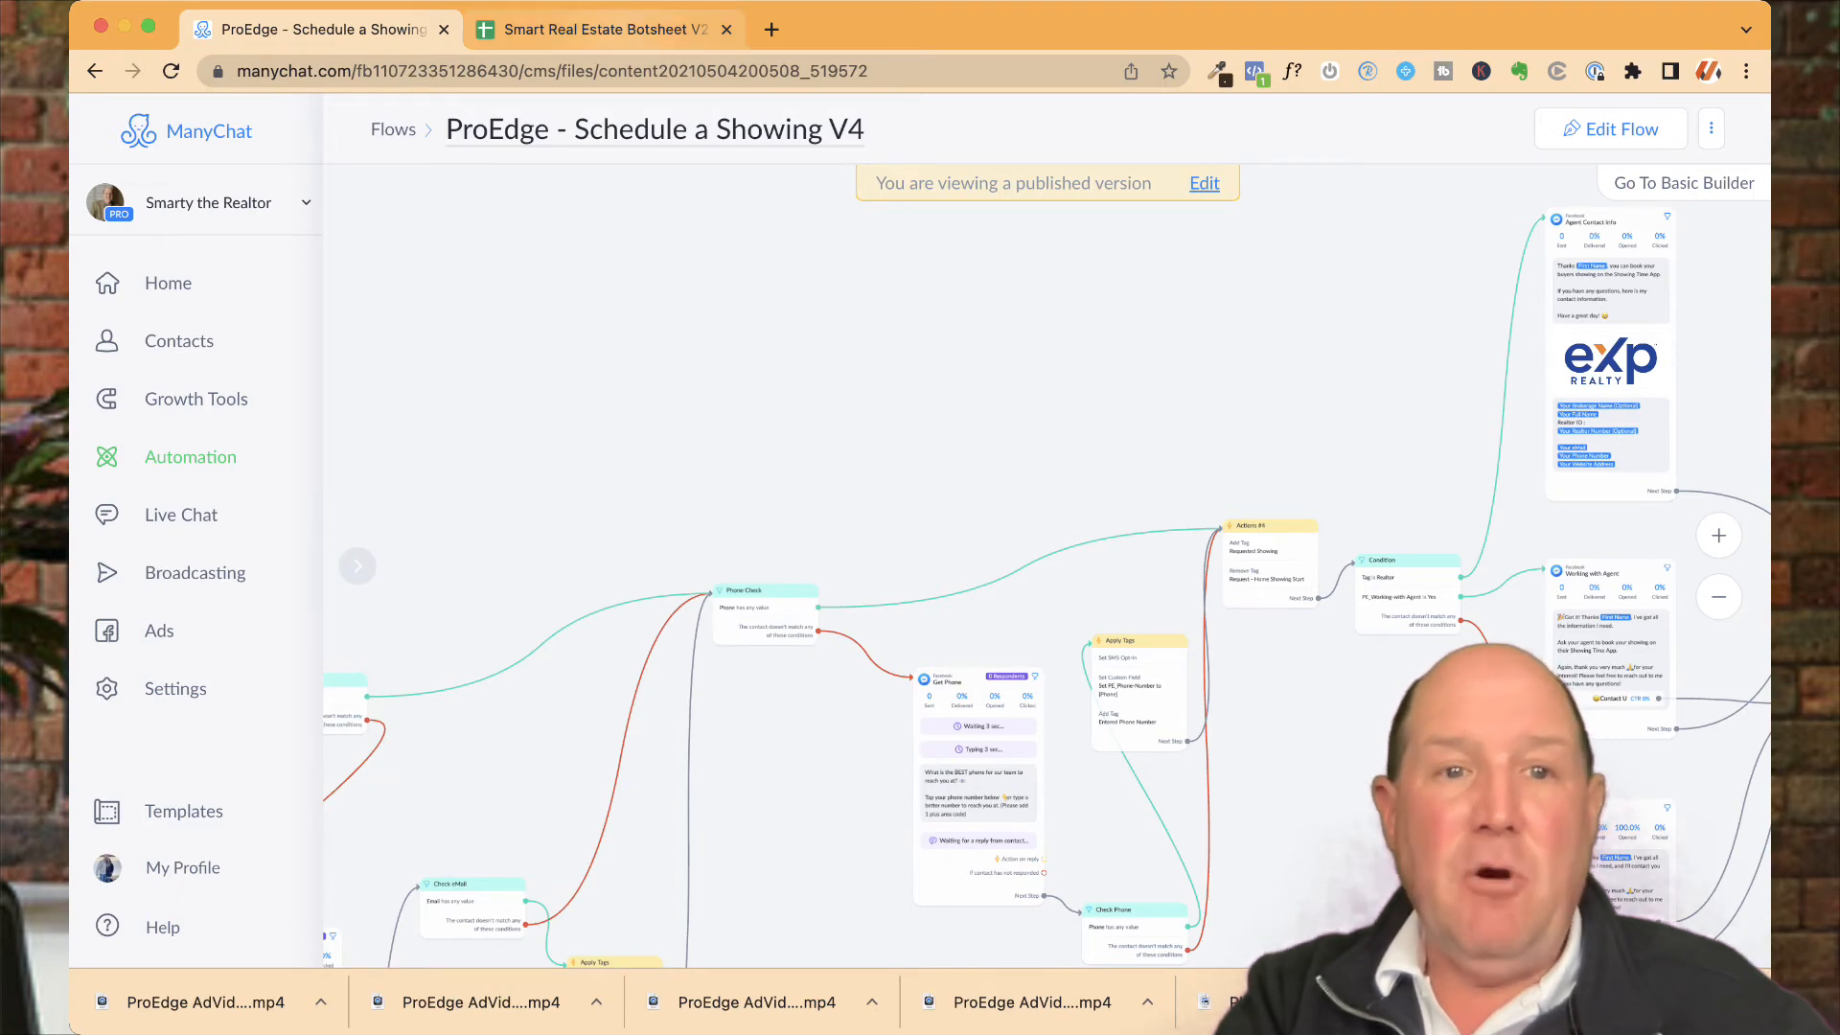
Switch to the Smart Real Estate Botsheet V2 in Google Sheets and open its Listings worksheet
{"action": "left_click", "coordinate": [594, 29]}
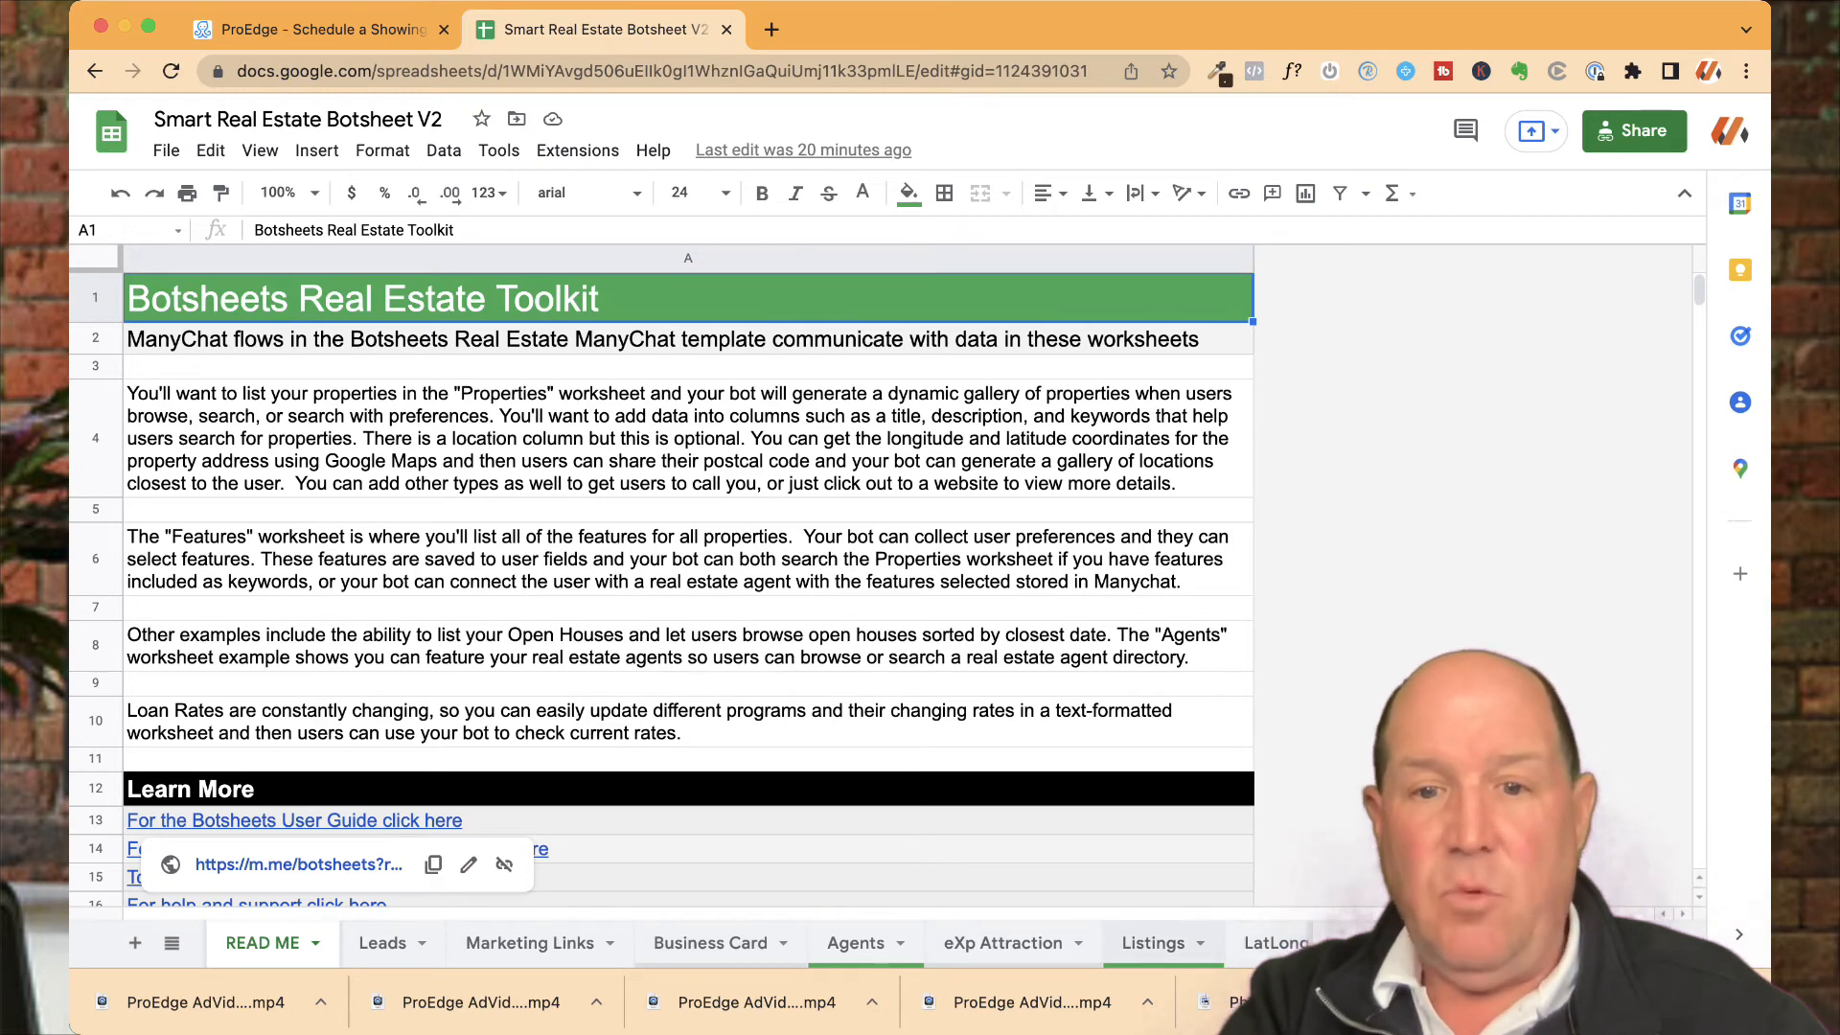
{"action": "left_click", "coordinate": [1153, 943]}
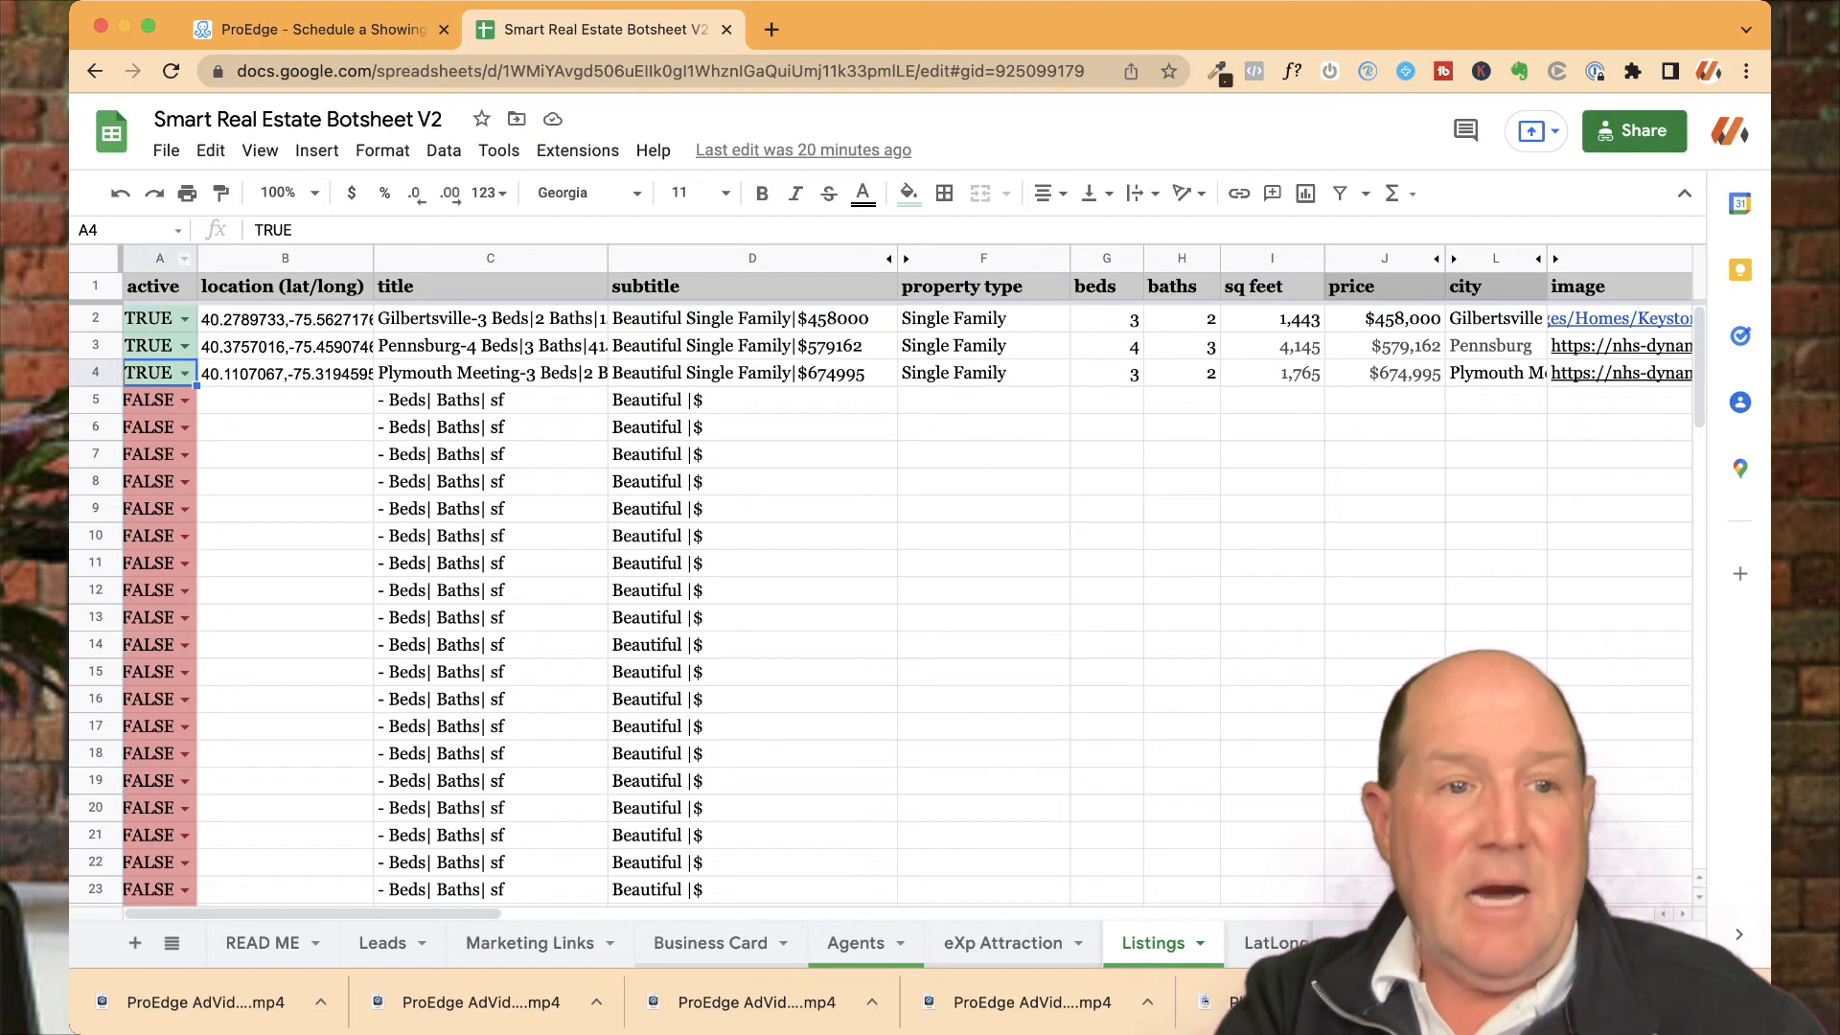
Set the active value of the empty listing in row 5 to TRUE and return it to FALSE
{"action": "left_click", "coordinate": [185, 400]}
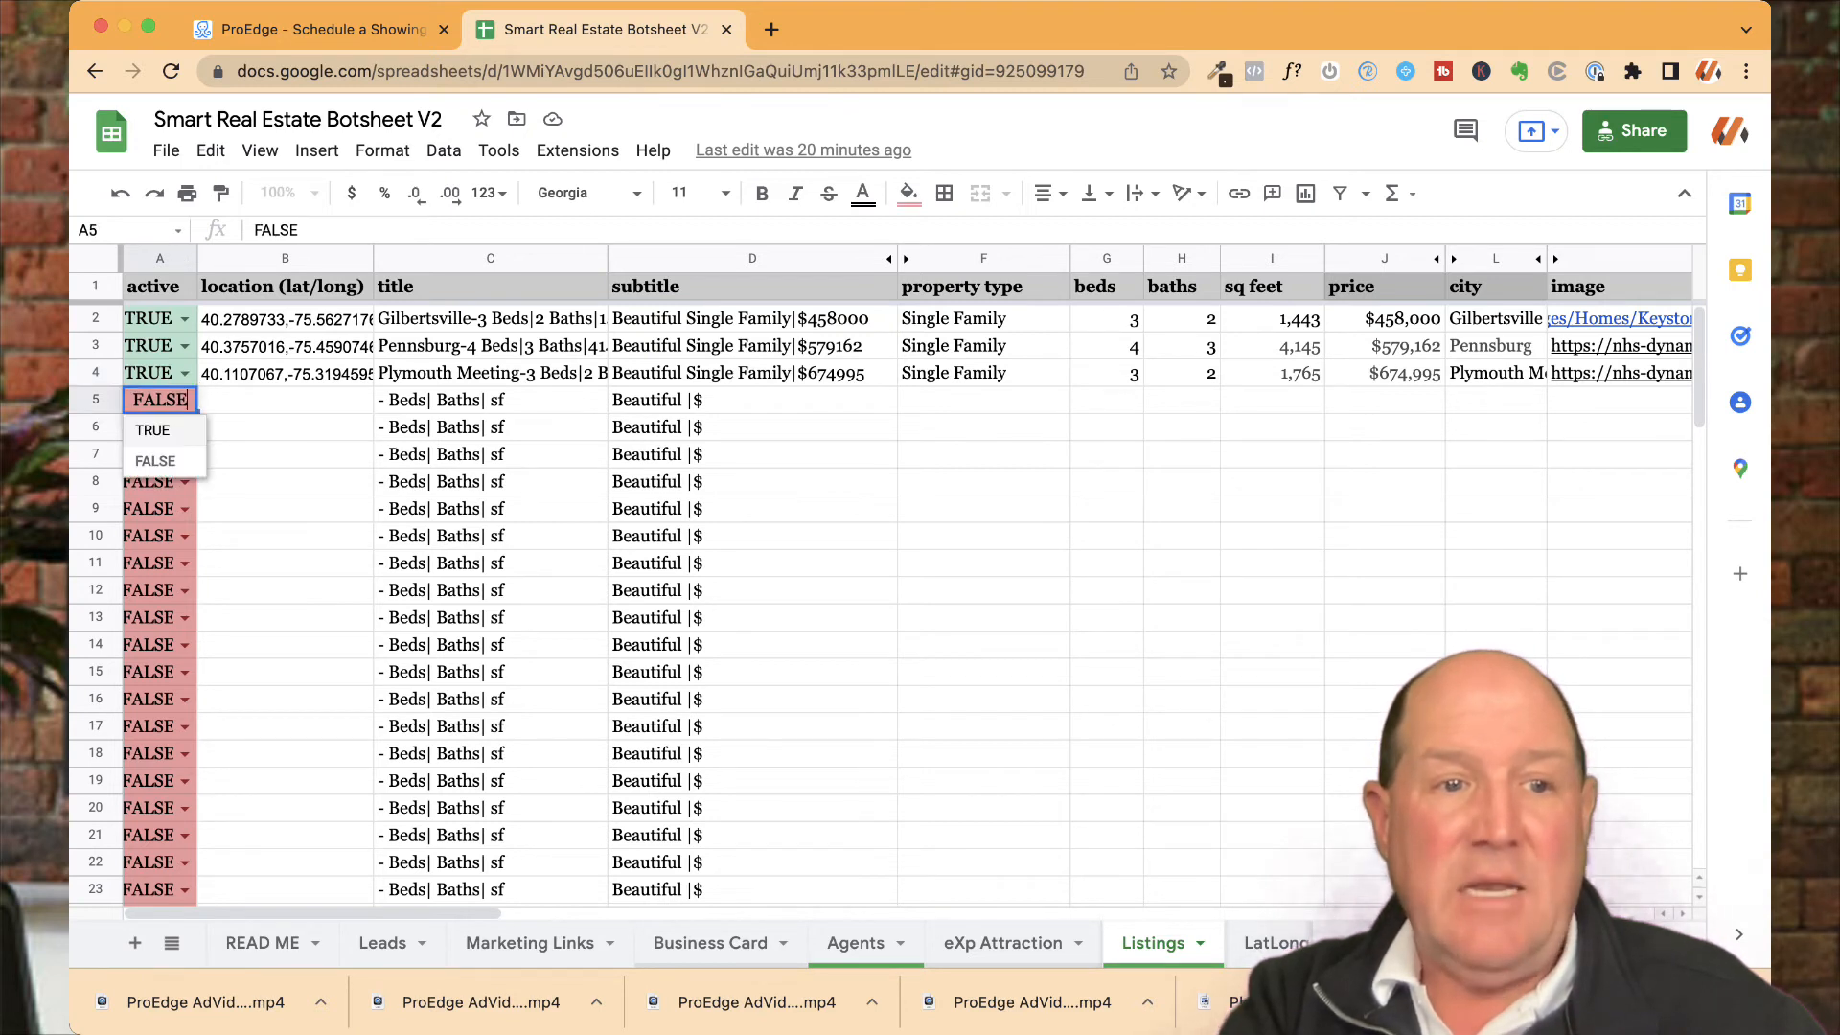
{"action": "left_click", "coordinate": [154, 428]}
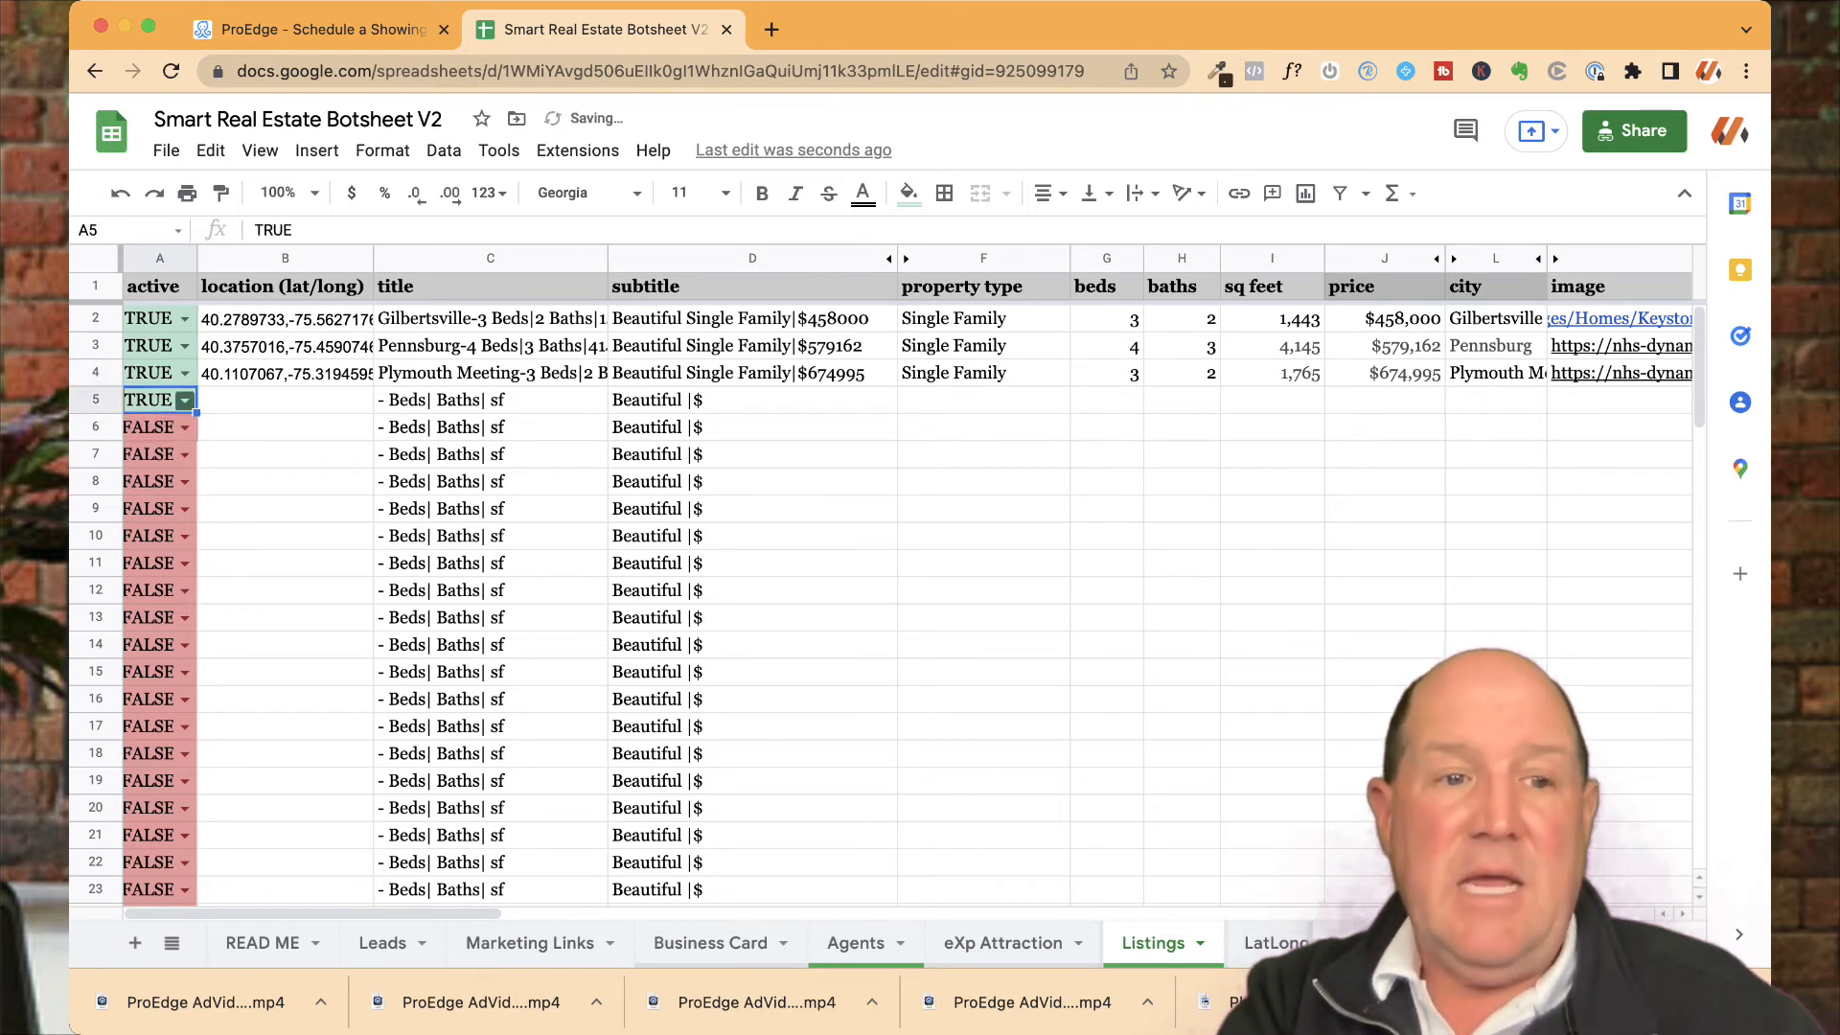
{"action": "left_click", "coordinate": [185, 400]}
{"action": "left_click", "coordinate": [153, 455]}
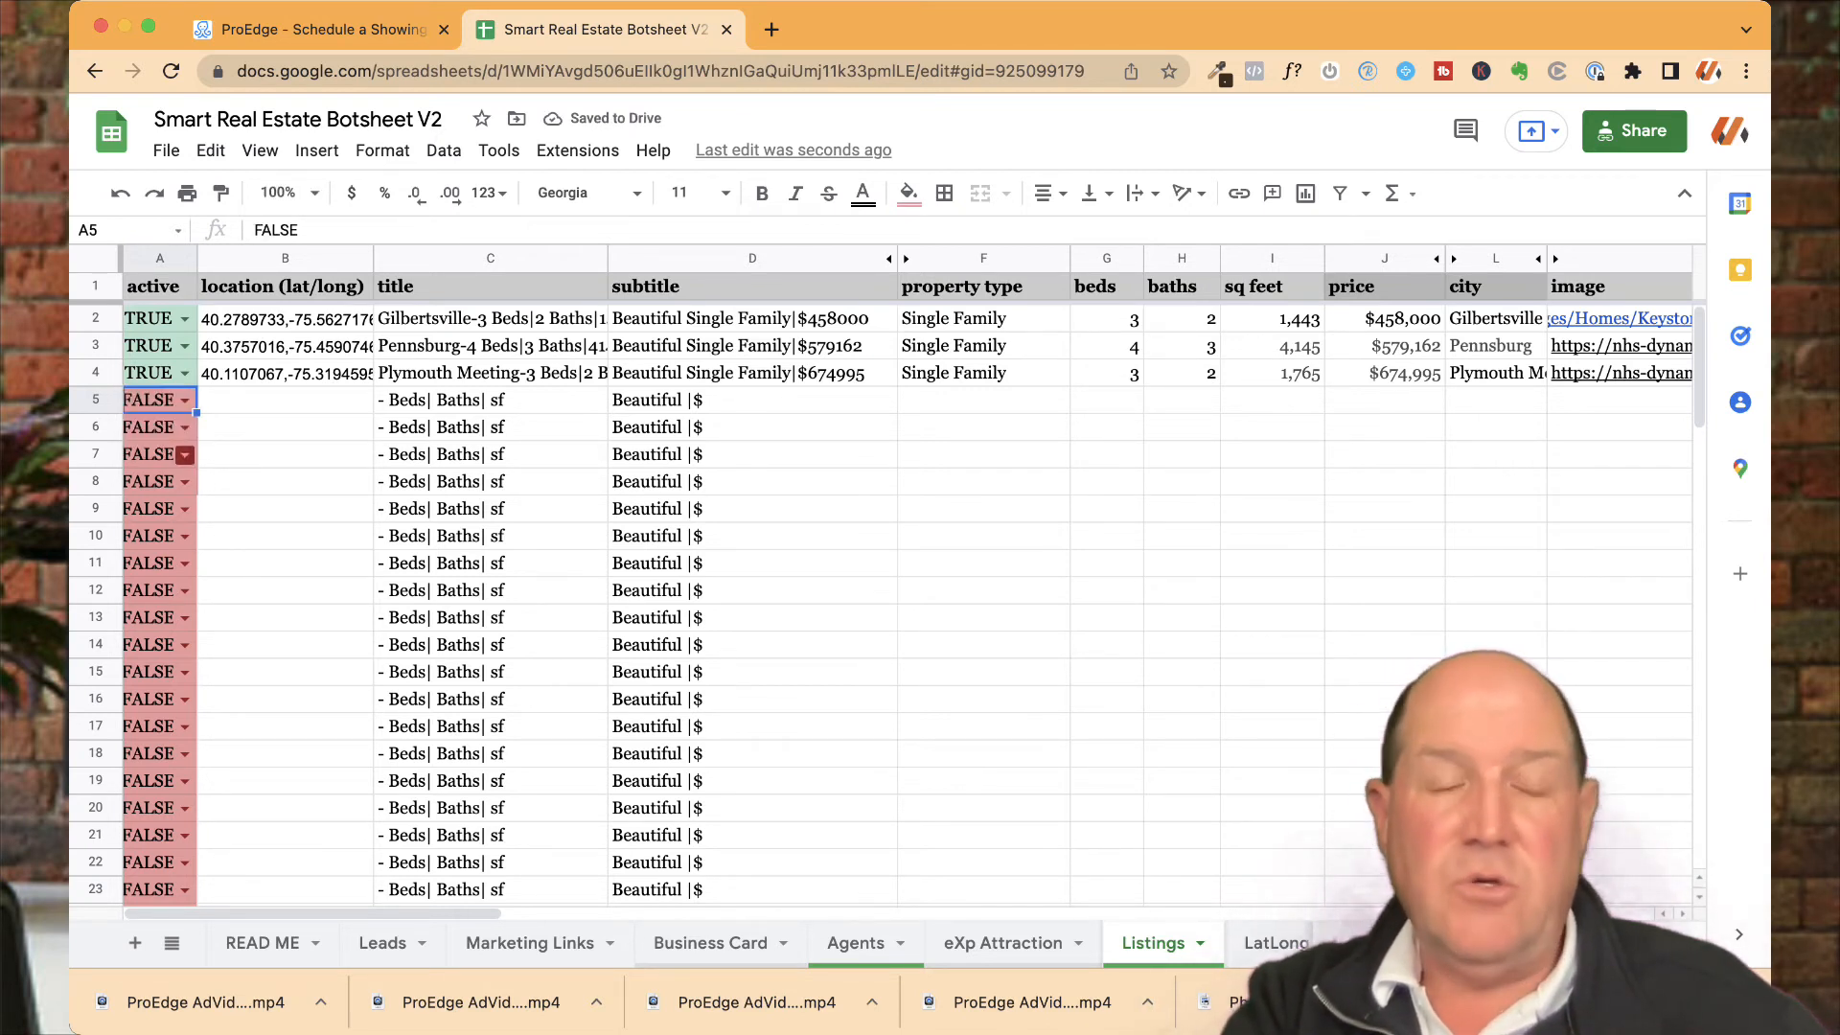
Set the Gilbertsville listing's active value to FALSE and restore it to TRUE
{"action": "left_click", "coordinate": [185, 320]}
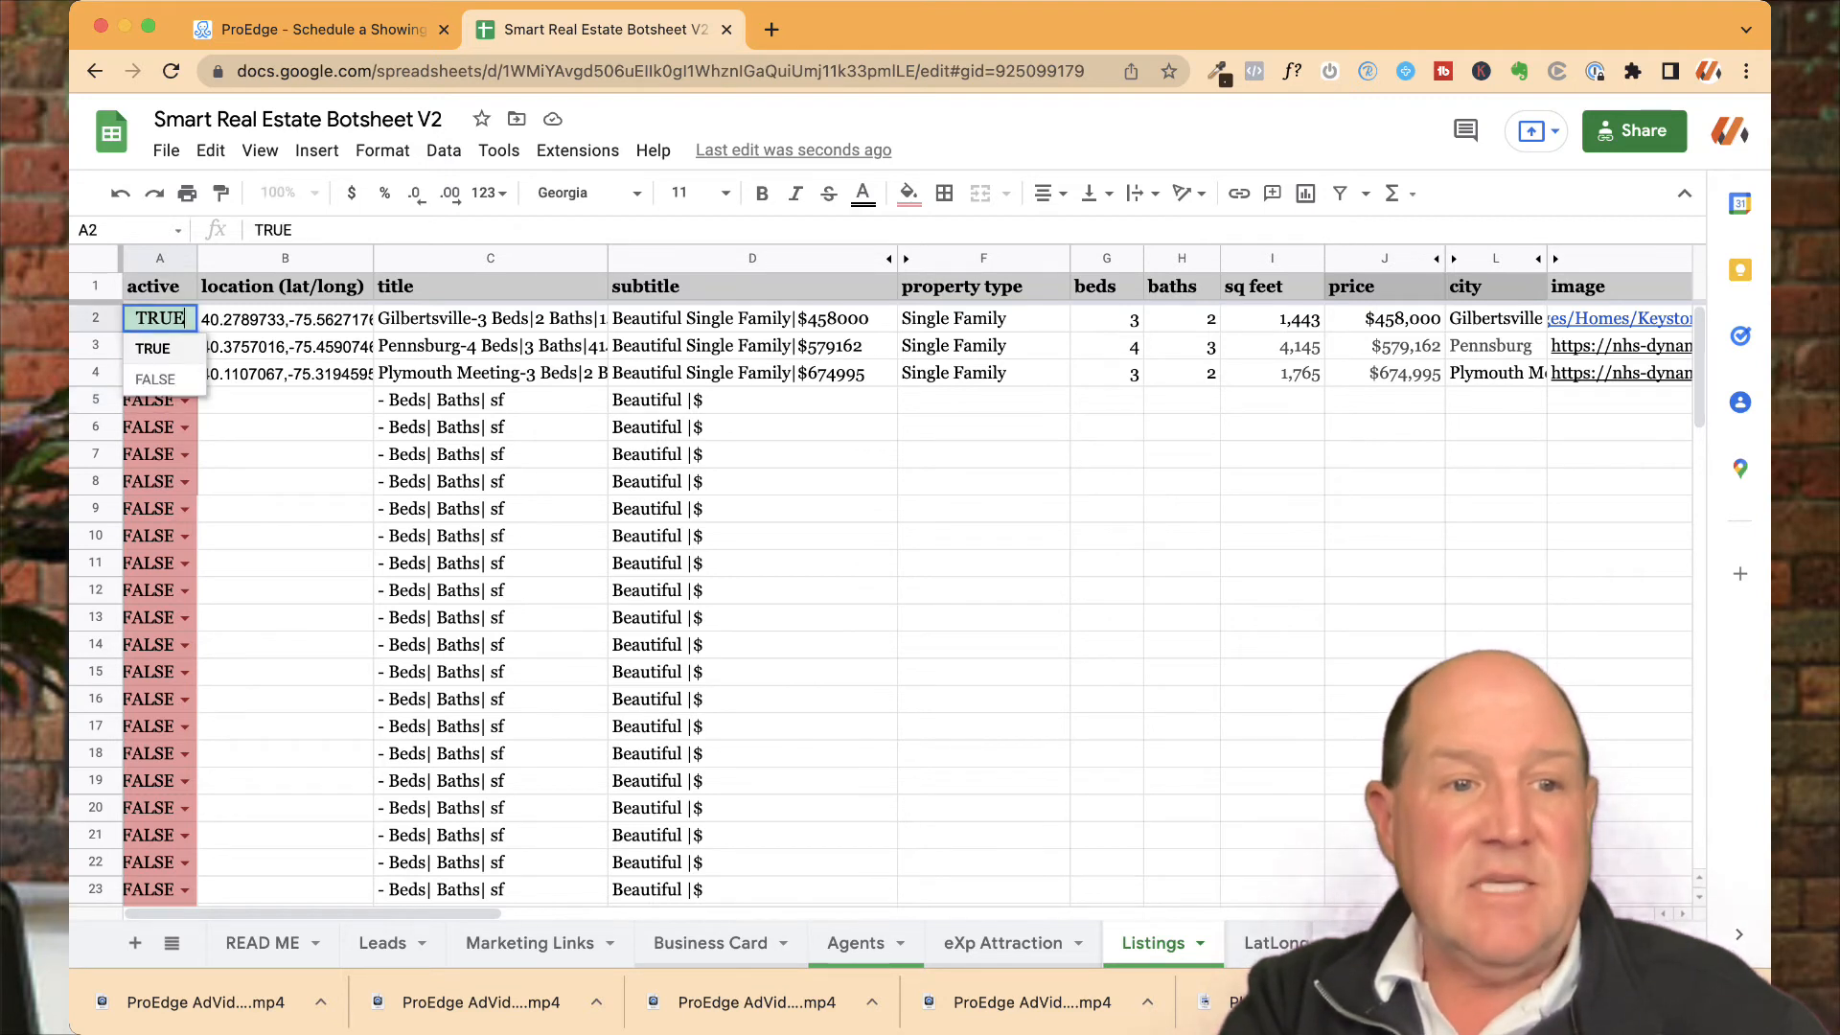
{"action": "left_click", "coordinate": [157, 380]}
{"action": "left_click", "coordinate": [285, 509]}
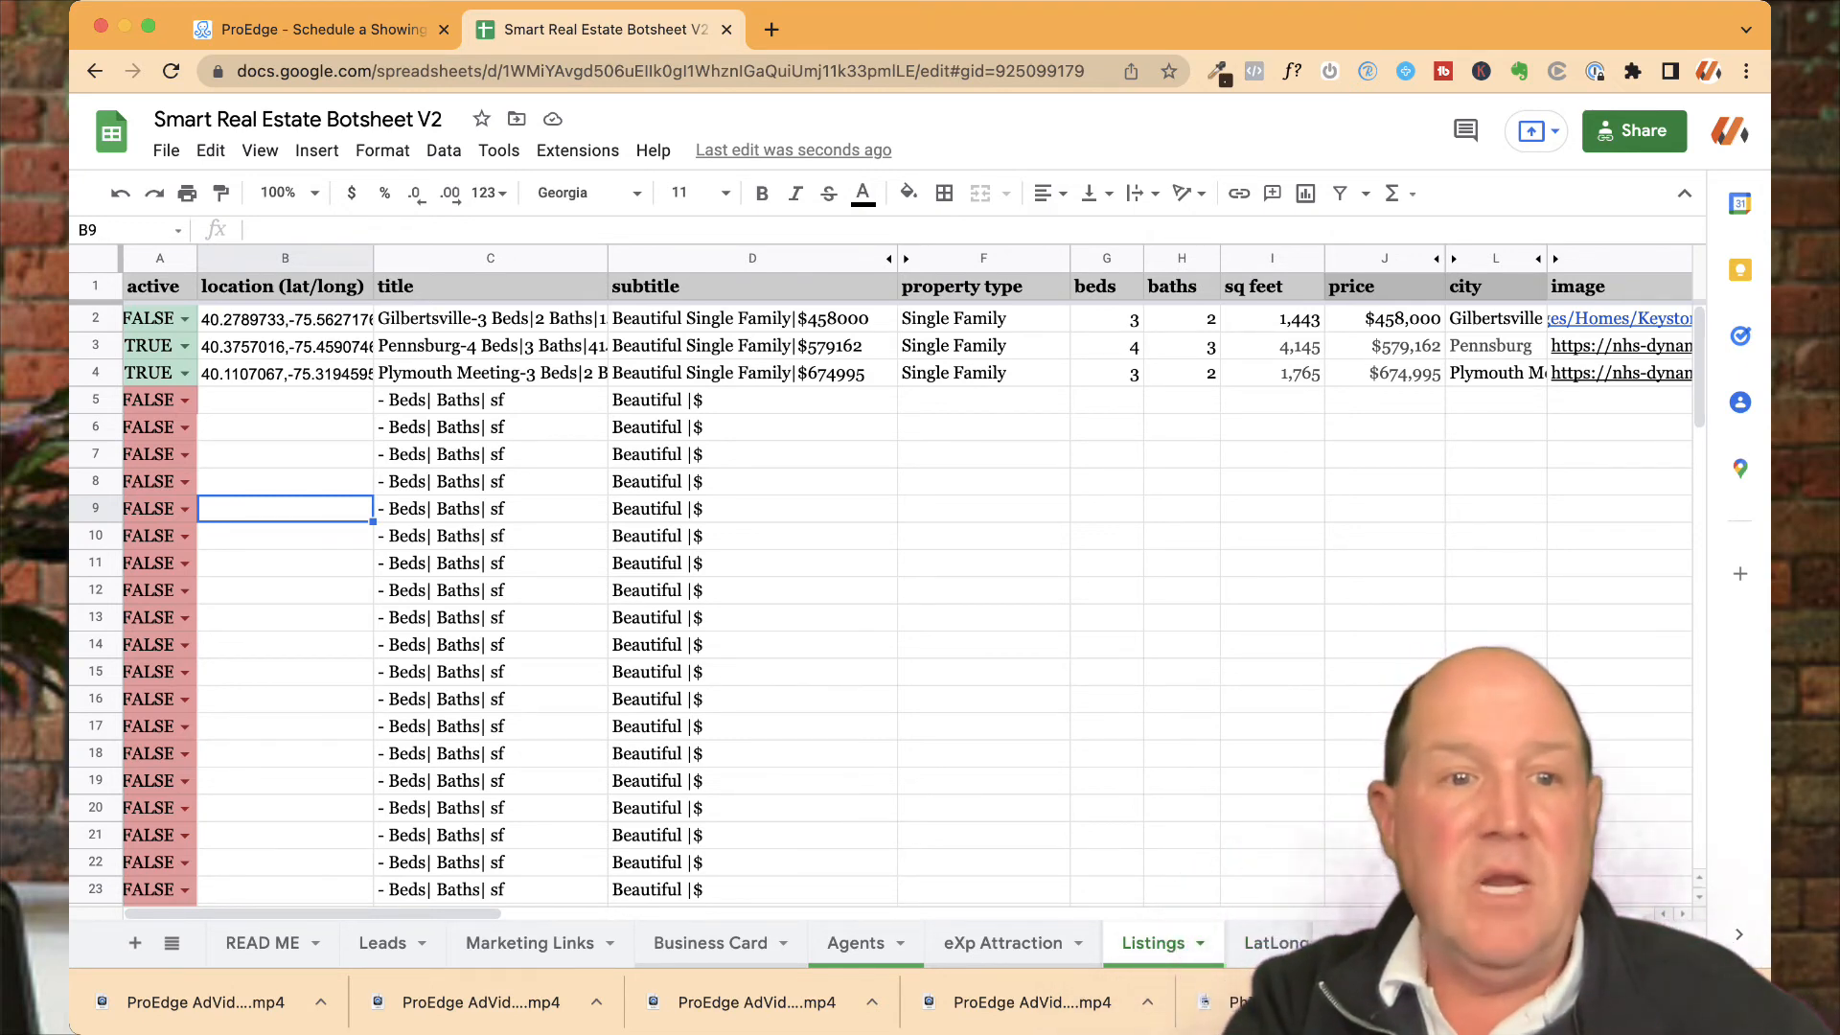
{"action": "left_click", "coordinate": [185, 319]}
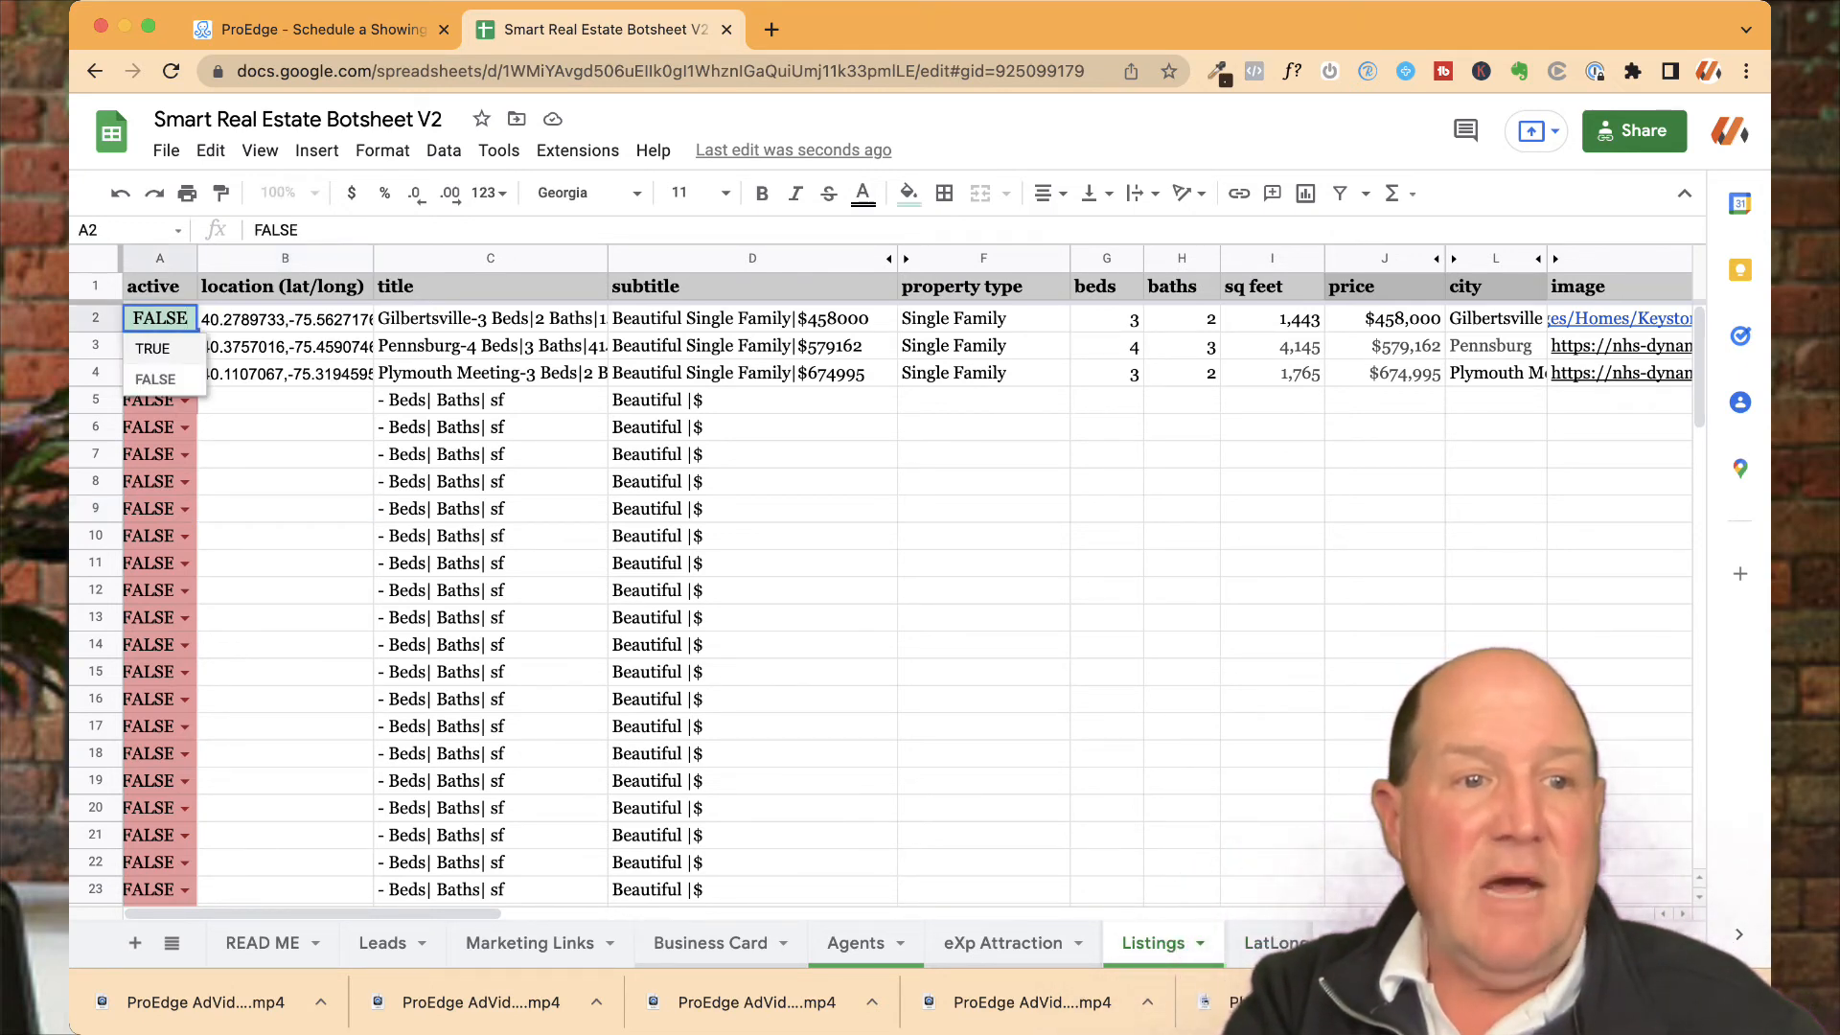
{"action": "left_click", "coordinate": [153, 349]}
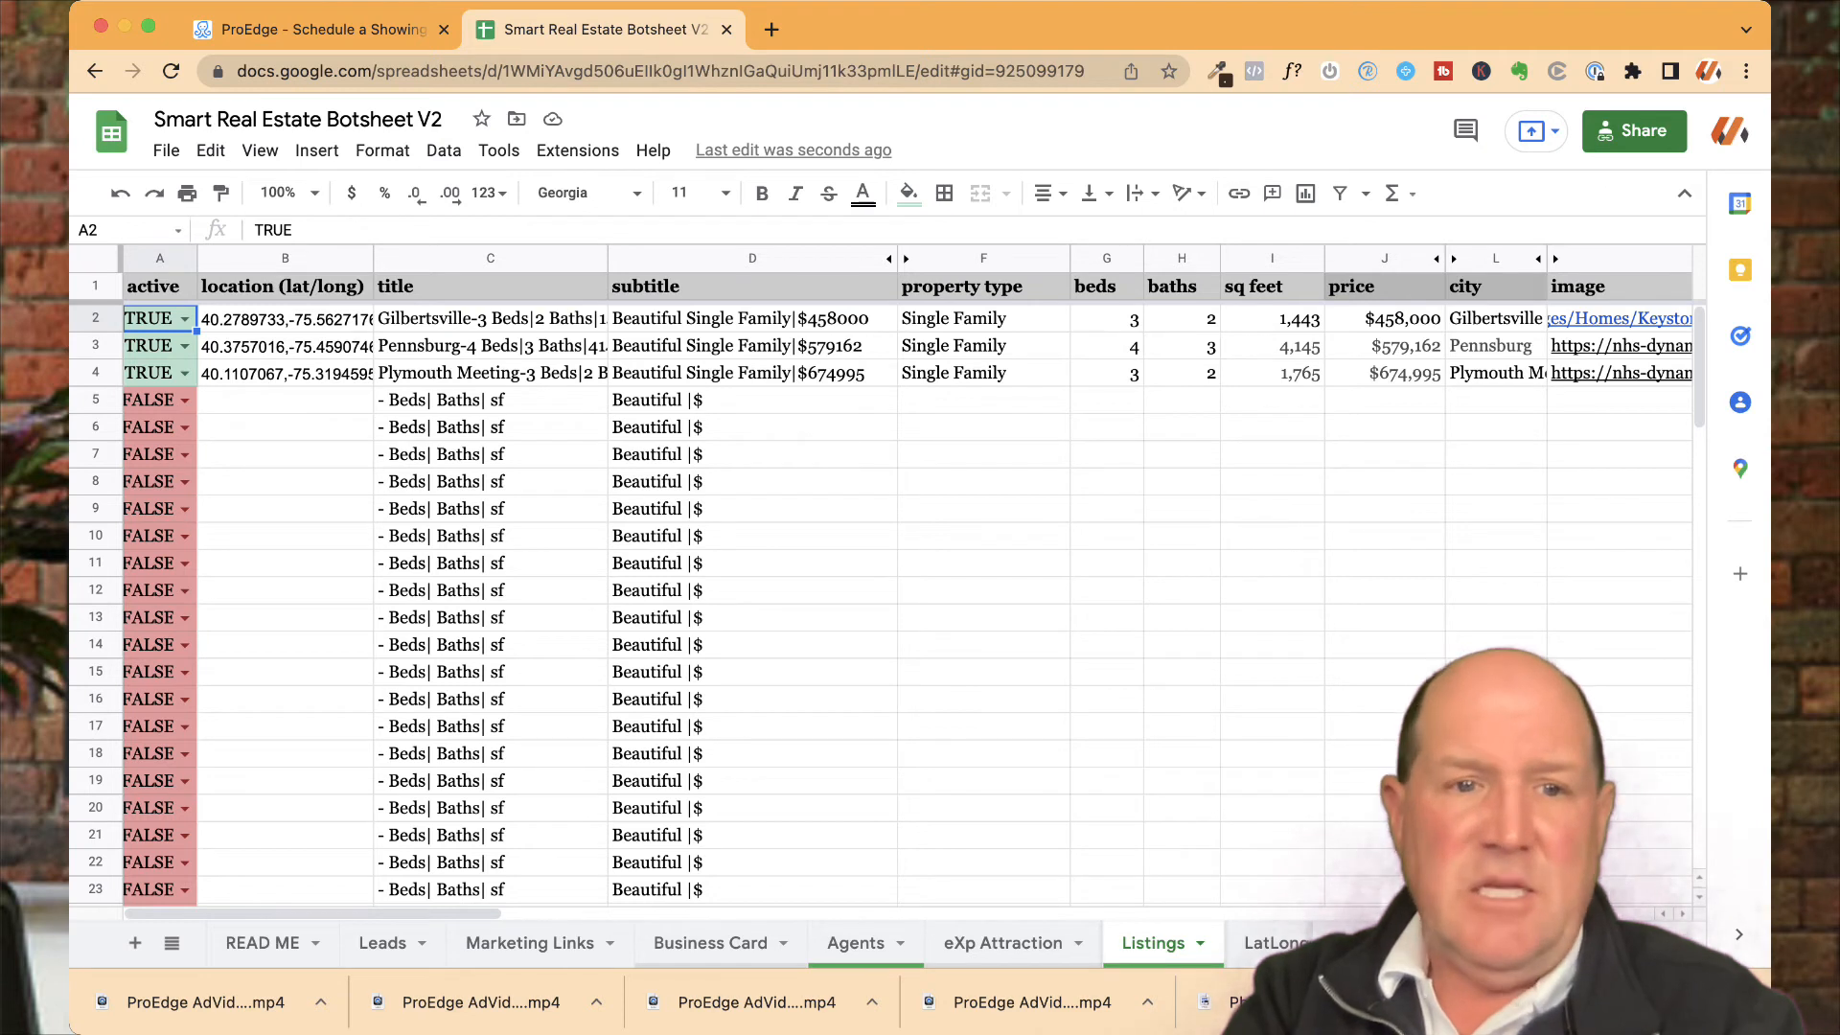
Inspect the Gilbertsville listing's title and subtitle formulas, property type, image and website link
{"action": "left_click", "coordinate": [490, 318]}
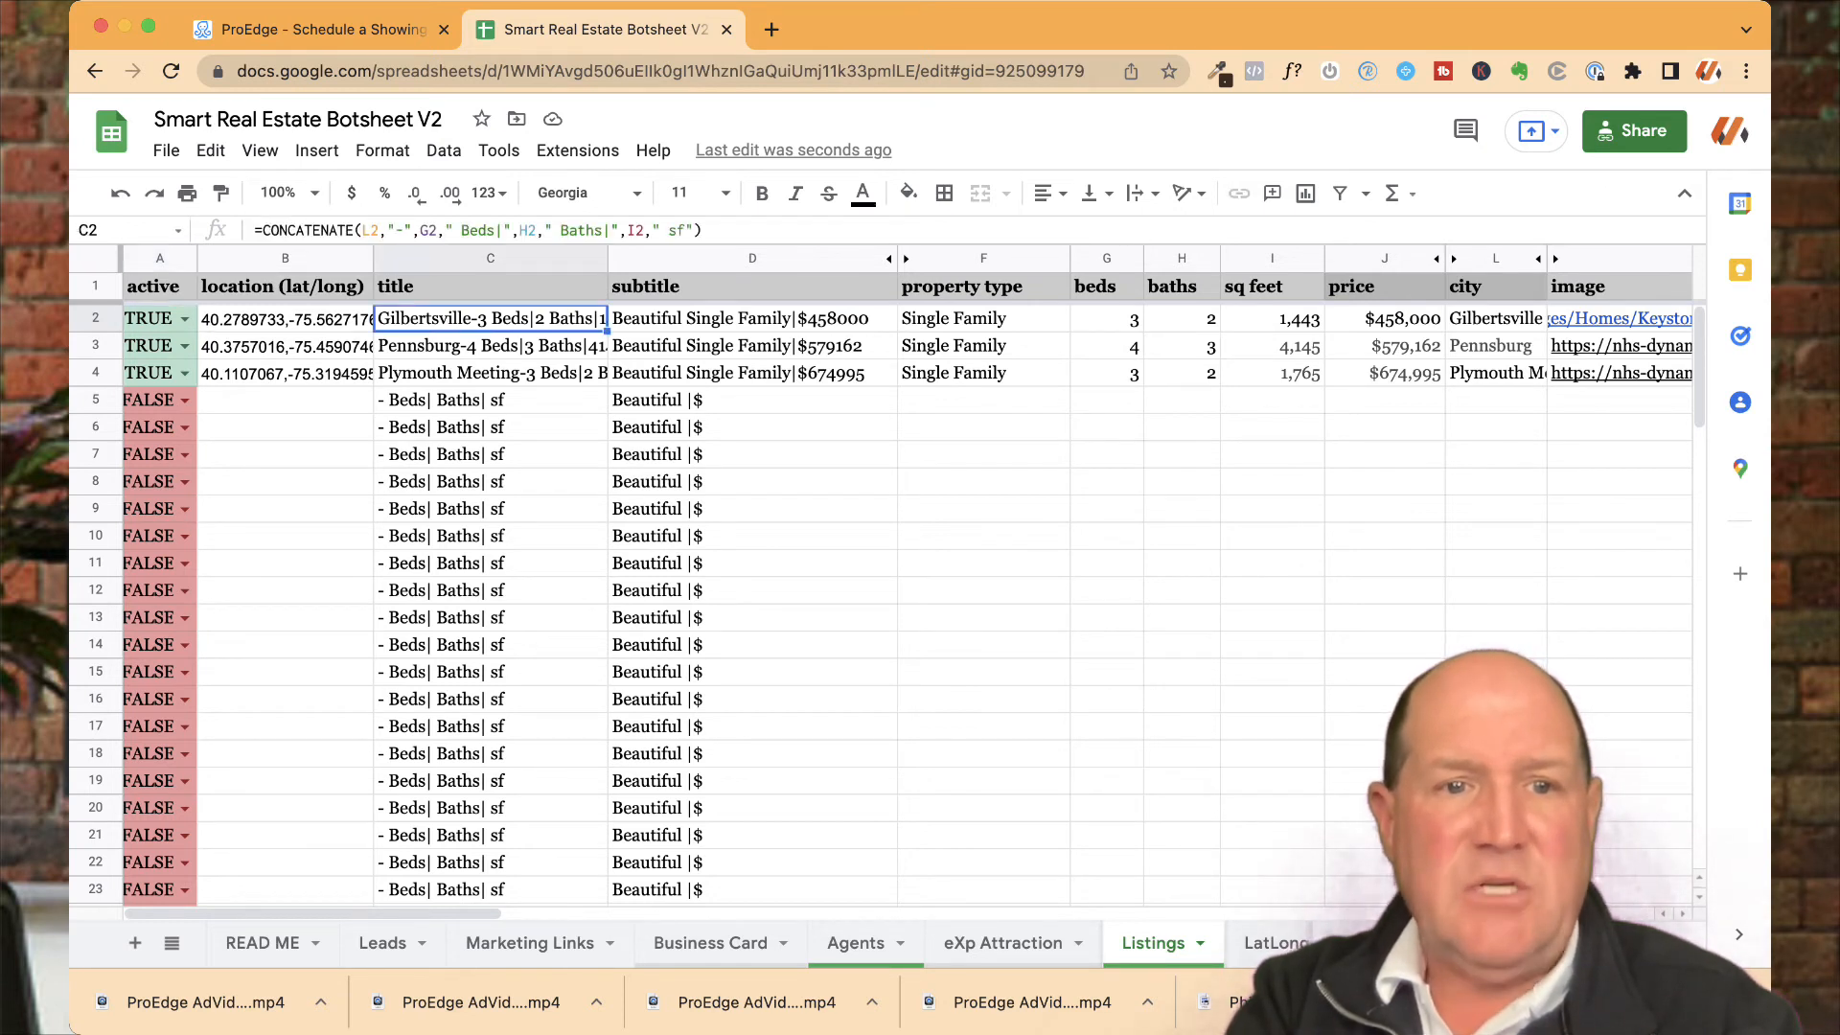
{"action": "left_click", "coordinate": [752, 318]}
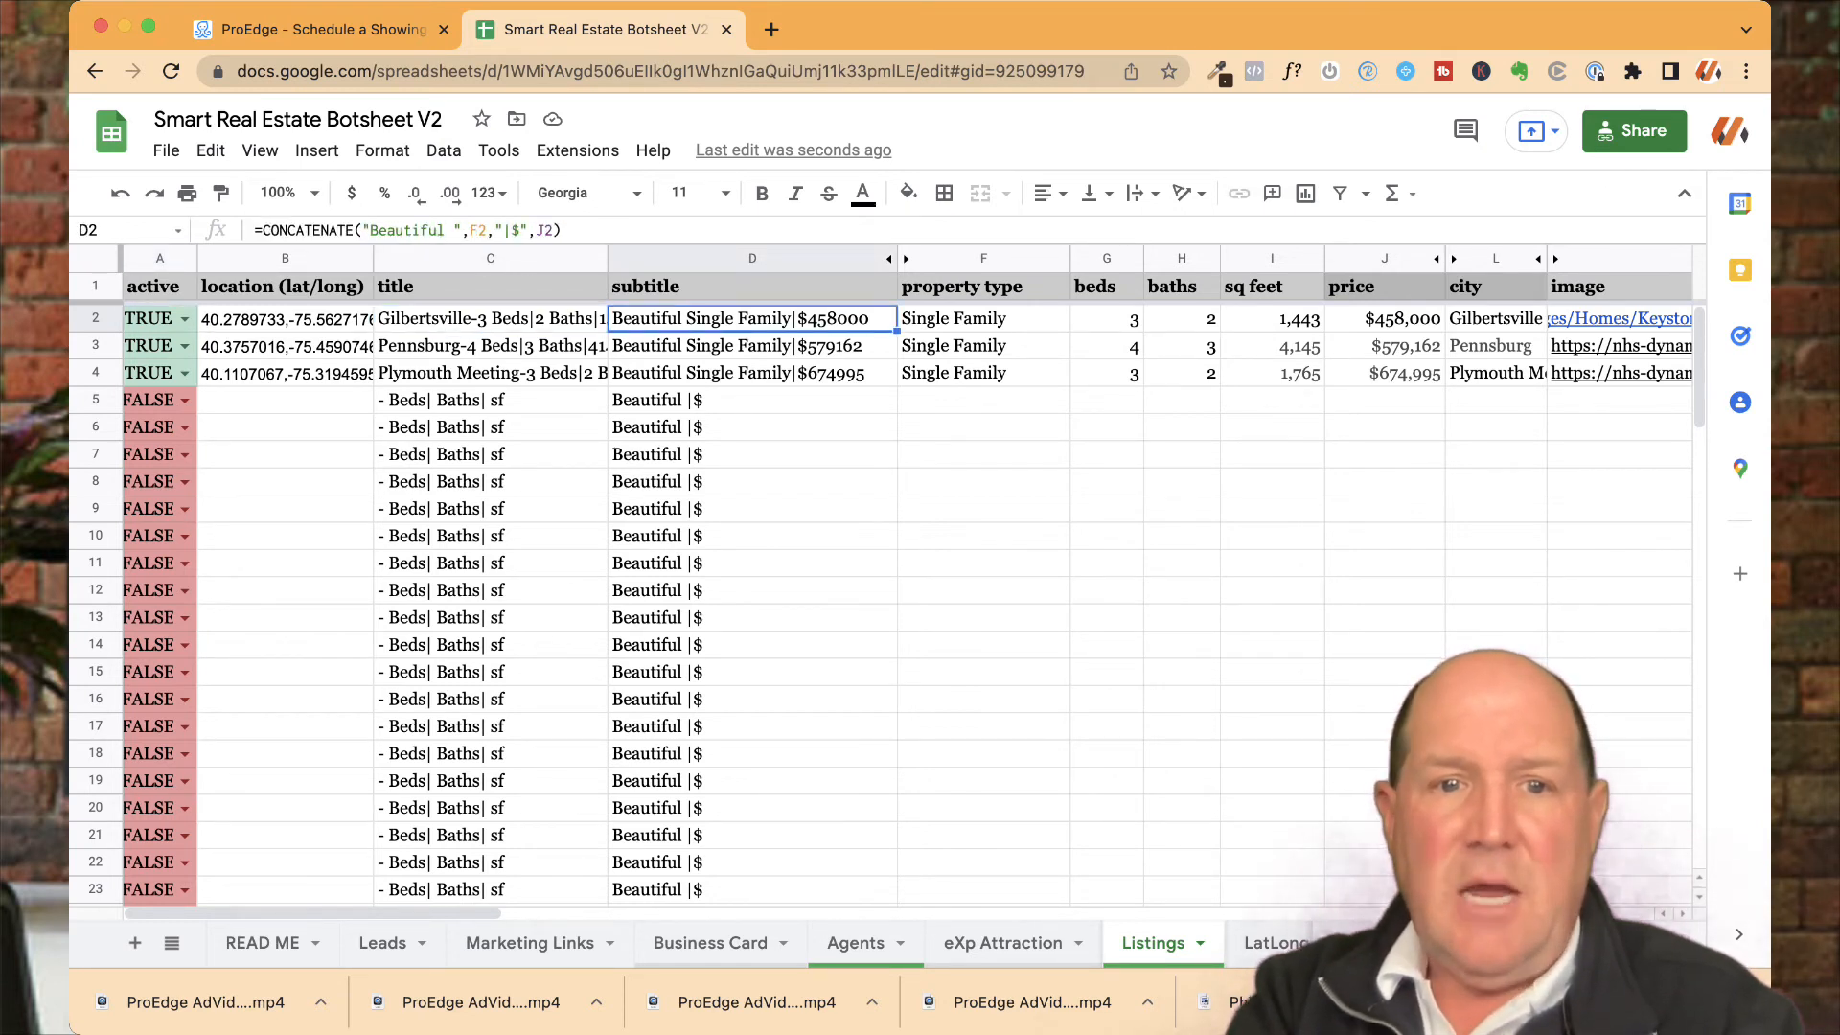
{"action": "left_click", "coordinate": [983, 318]}
{"action": "scroll", "coordinate": [984, 318], "scroll_direction": "right", "scroll_amount": 13}
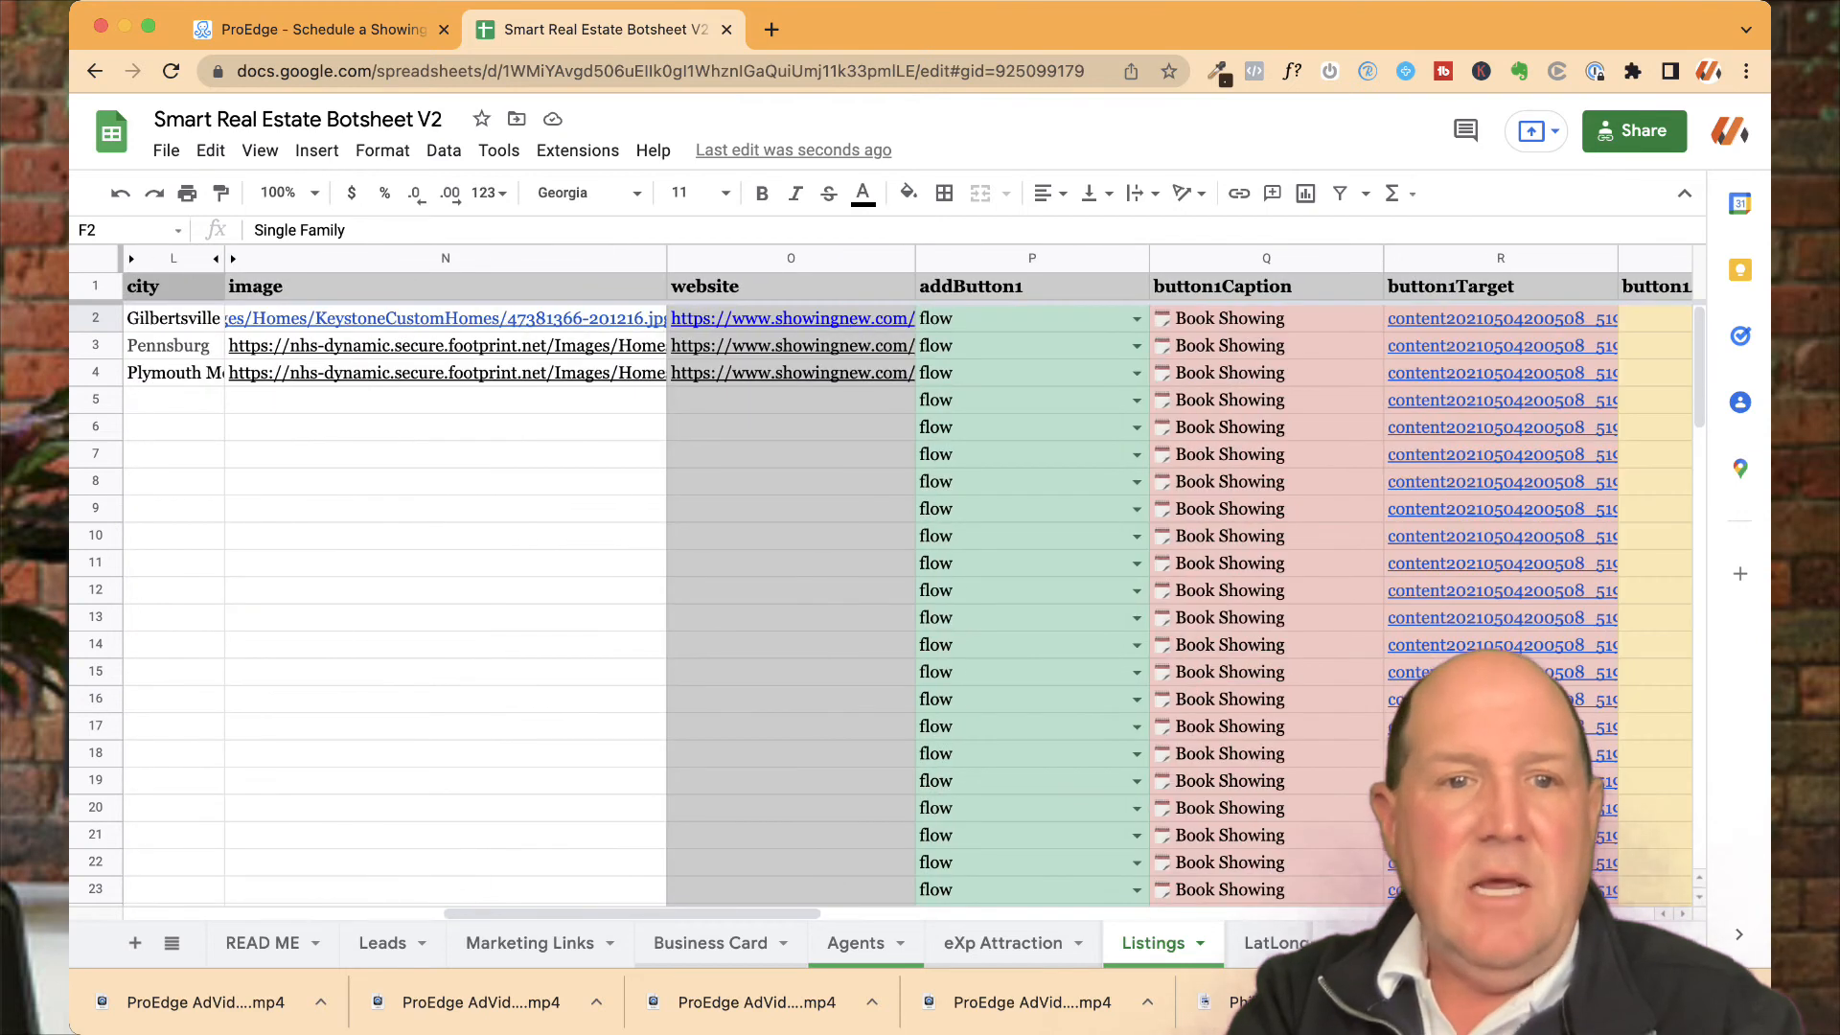
{"action": "scroll", "coordinate": [909, 575], "scroll_direction": "left", "scroll_amount": 4}
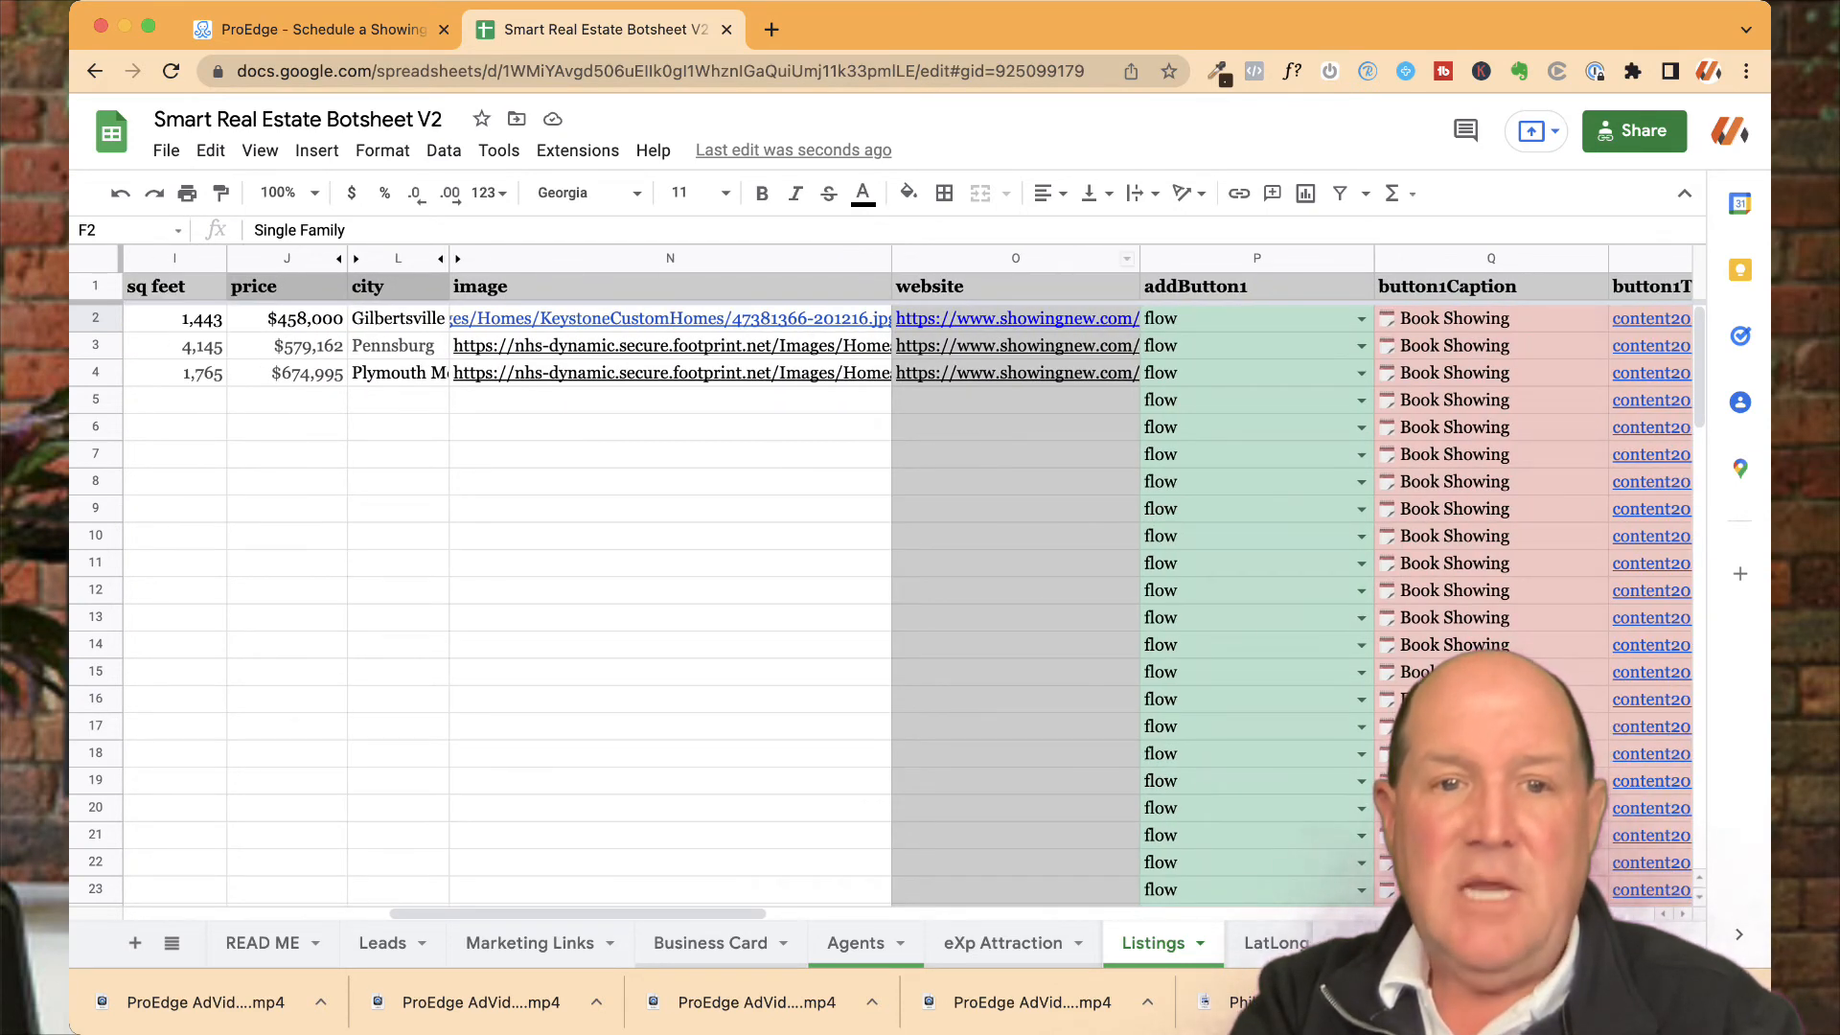
{"action": "mouse_move", "coordinate": [918, 319]}
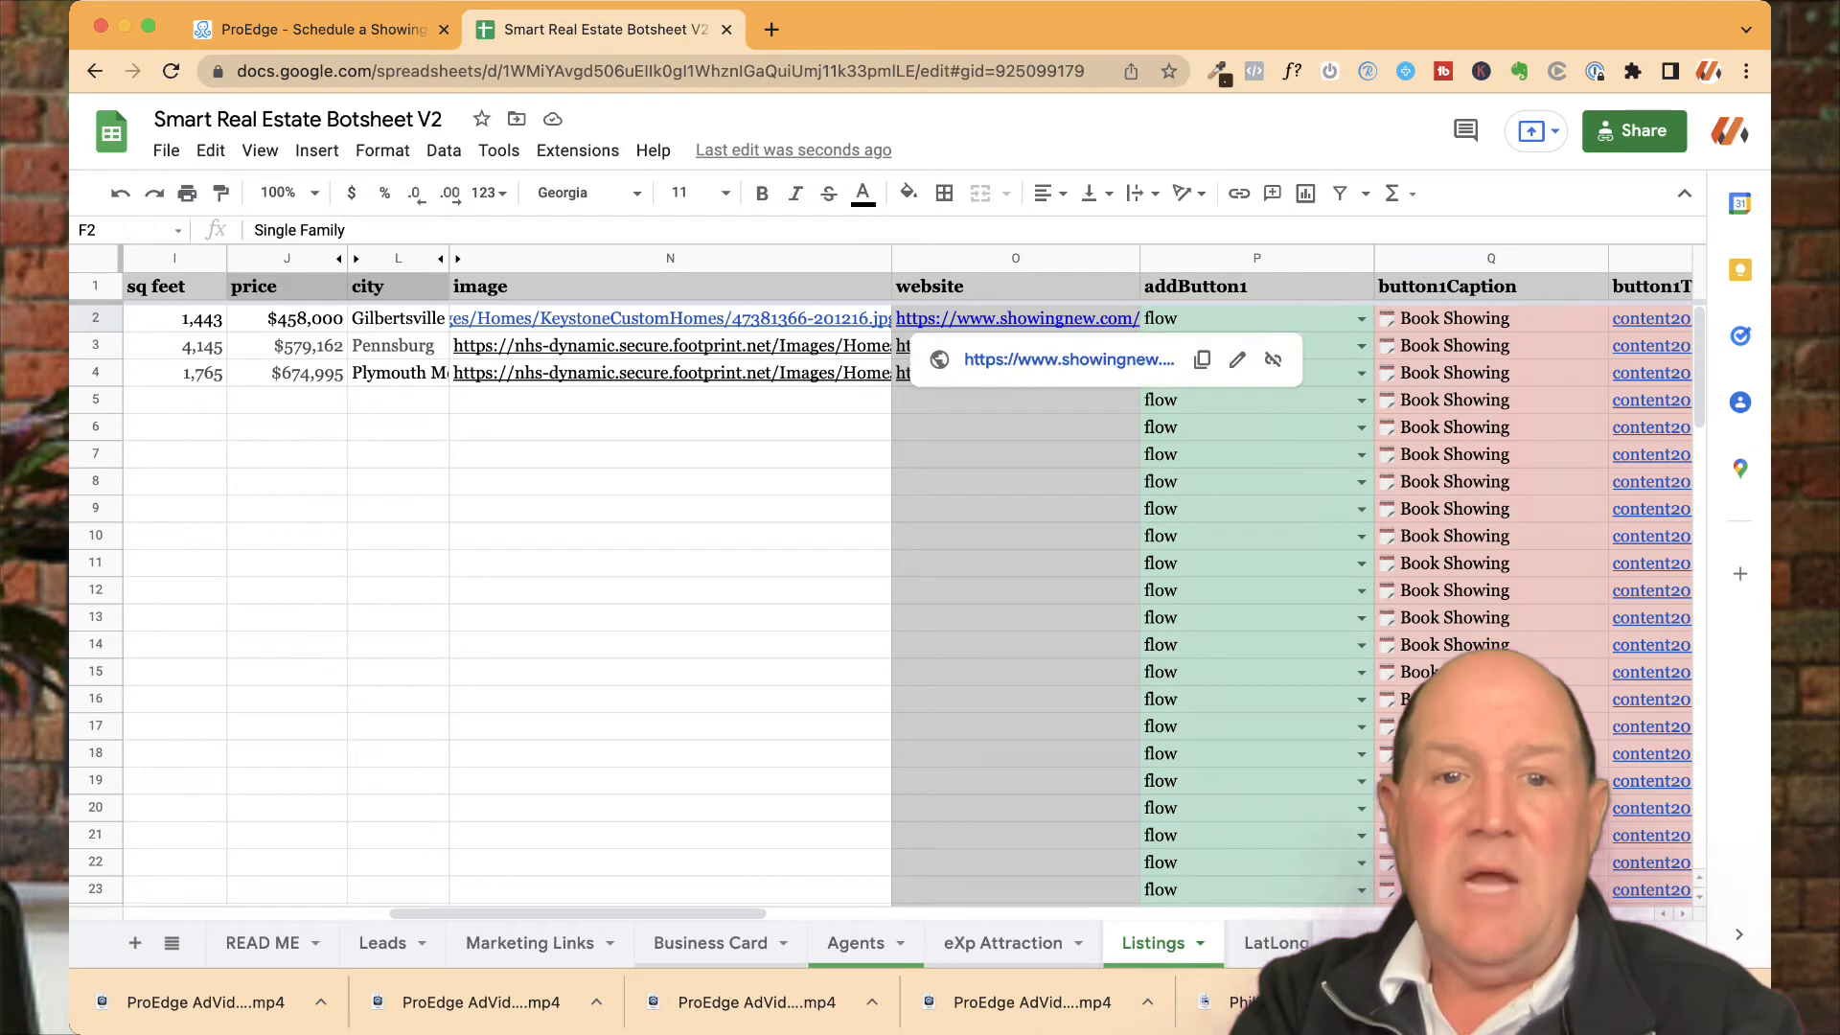
{"action": "left_click", "coordinate": [1016, 482]}
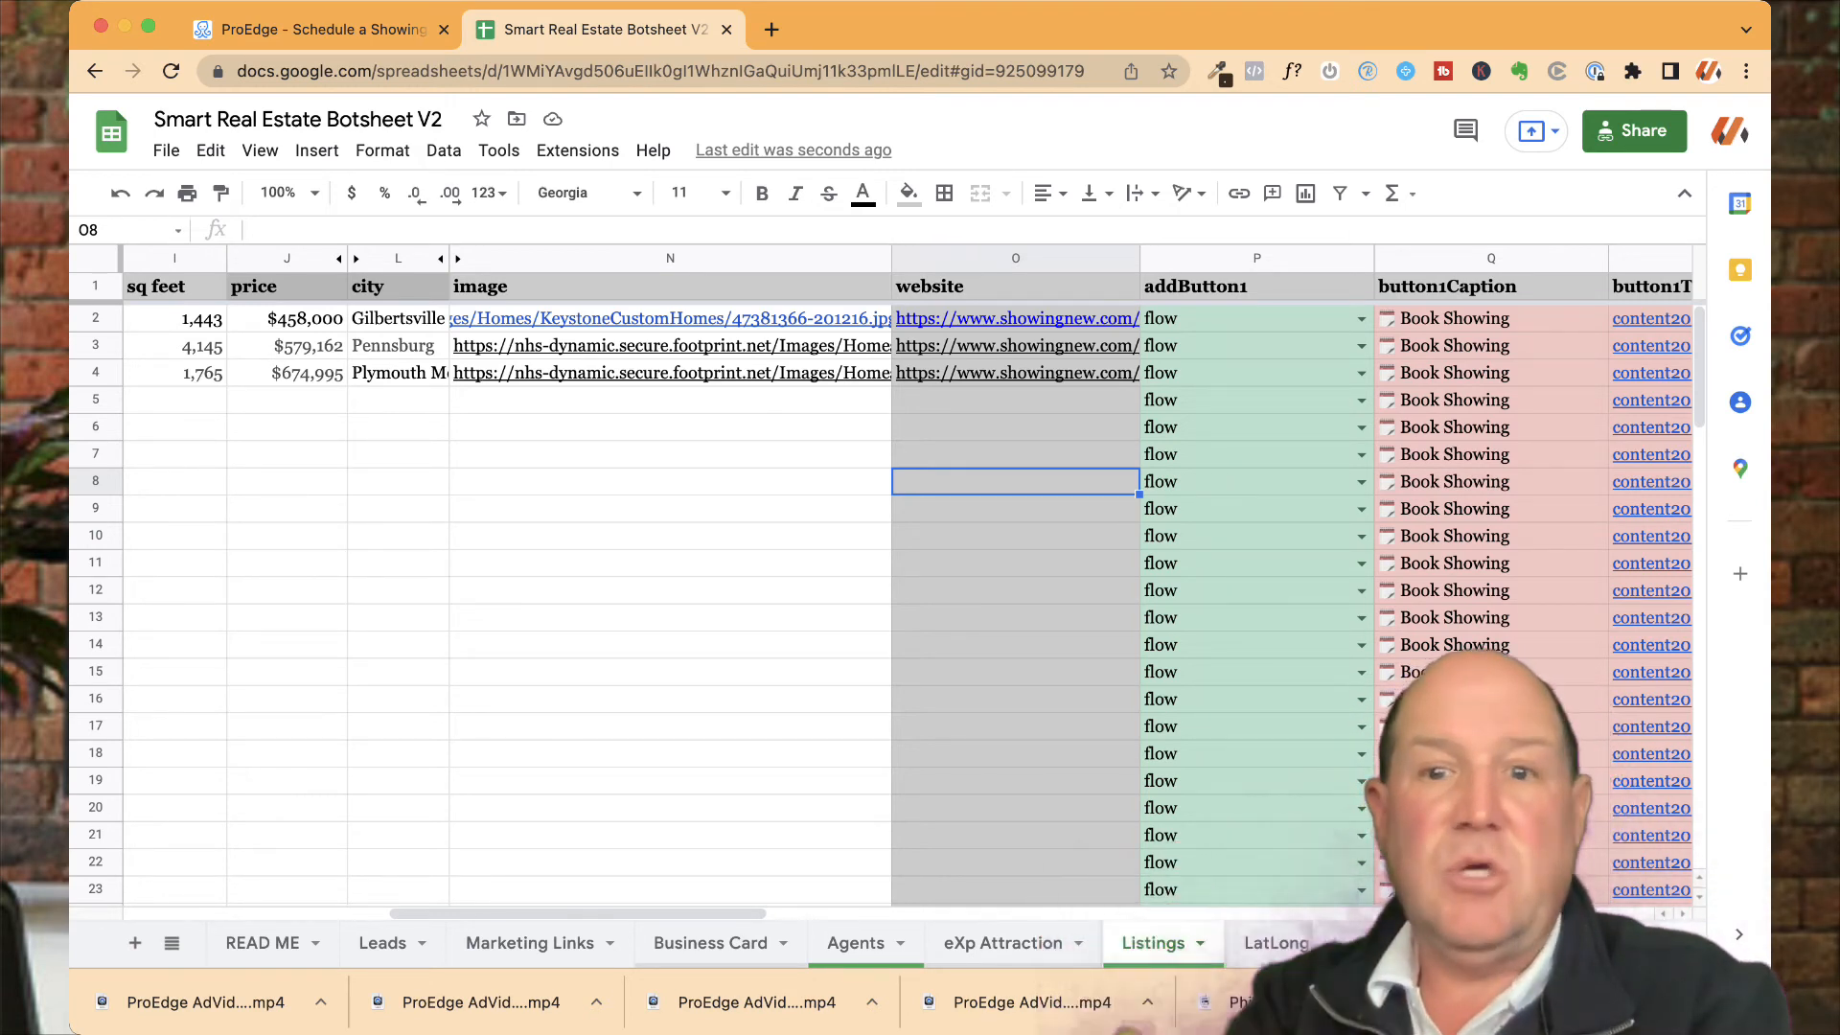
Review the Book Showing and See Details button columns of the listings, and return to the ManyChat flow
{"action": "scroll", "coordinate": [910, 594], "scroll_direction": "right", "scroll_amount": 3}
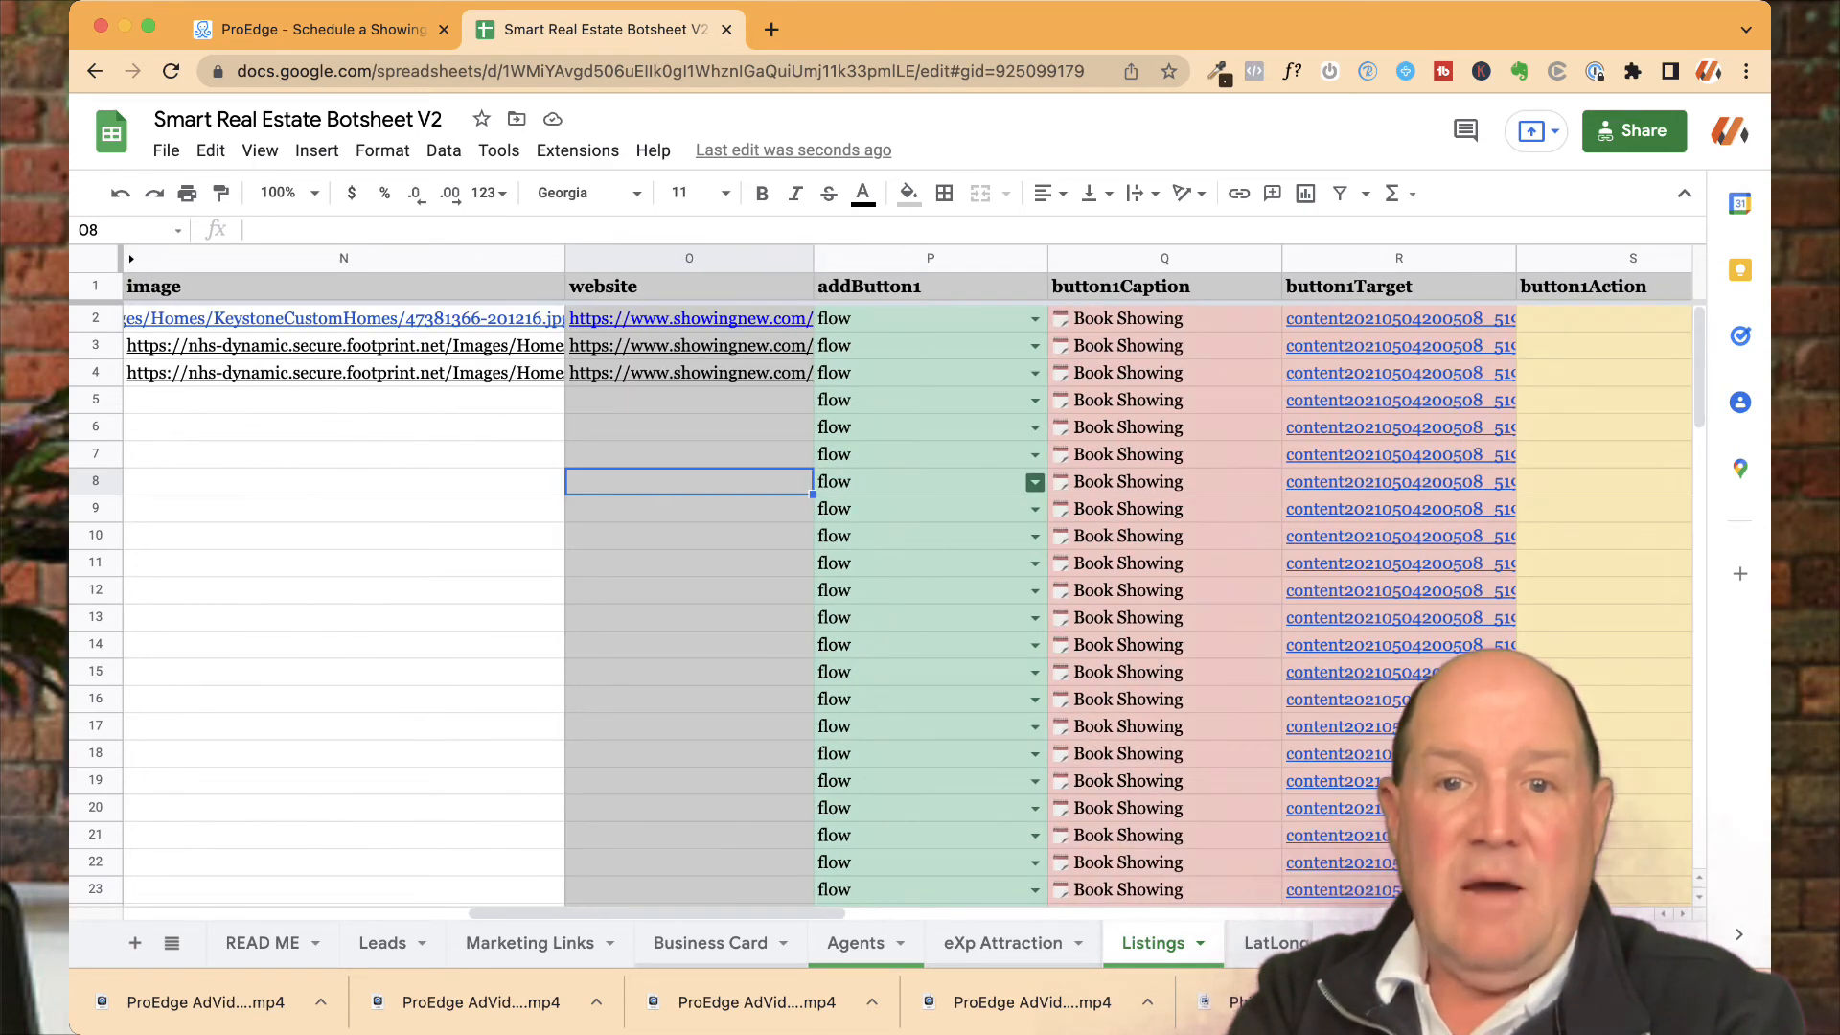
{"action": "scroll", "coordinate": [1034, 482], "scroll_direction": "right", "scroll_amount": 8}
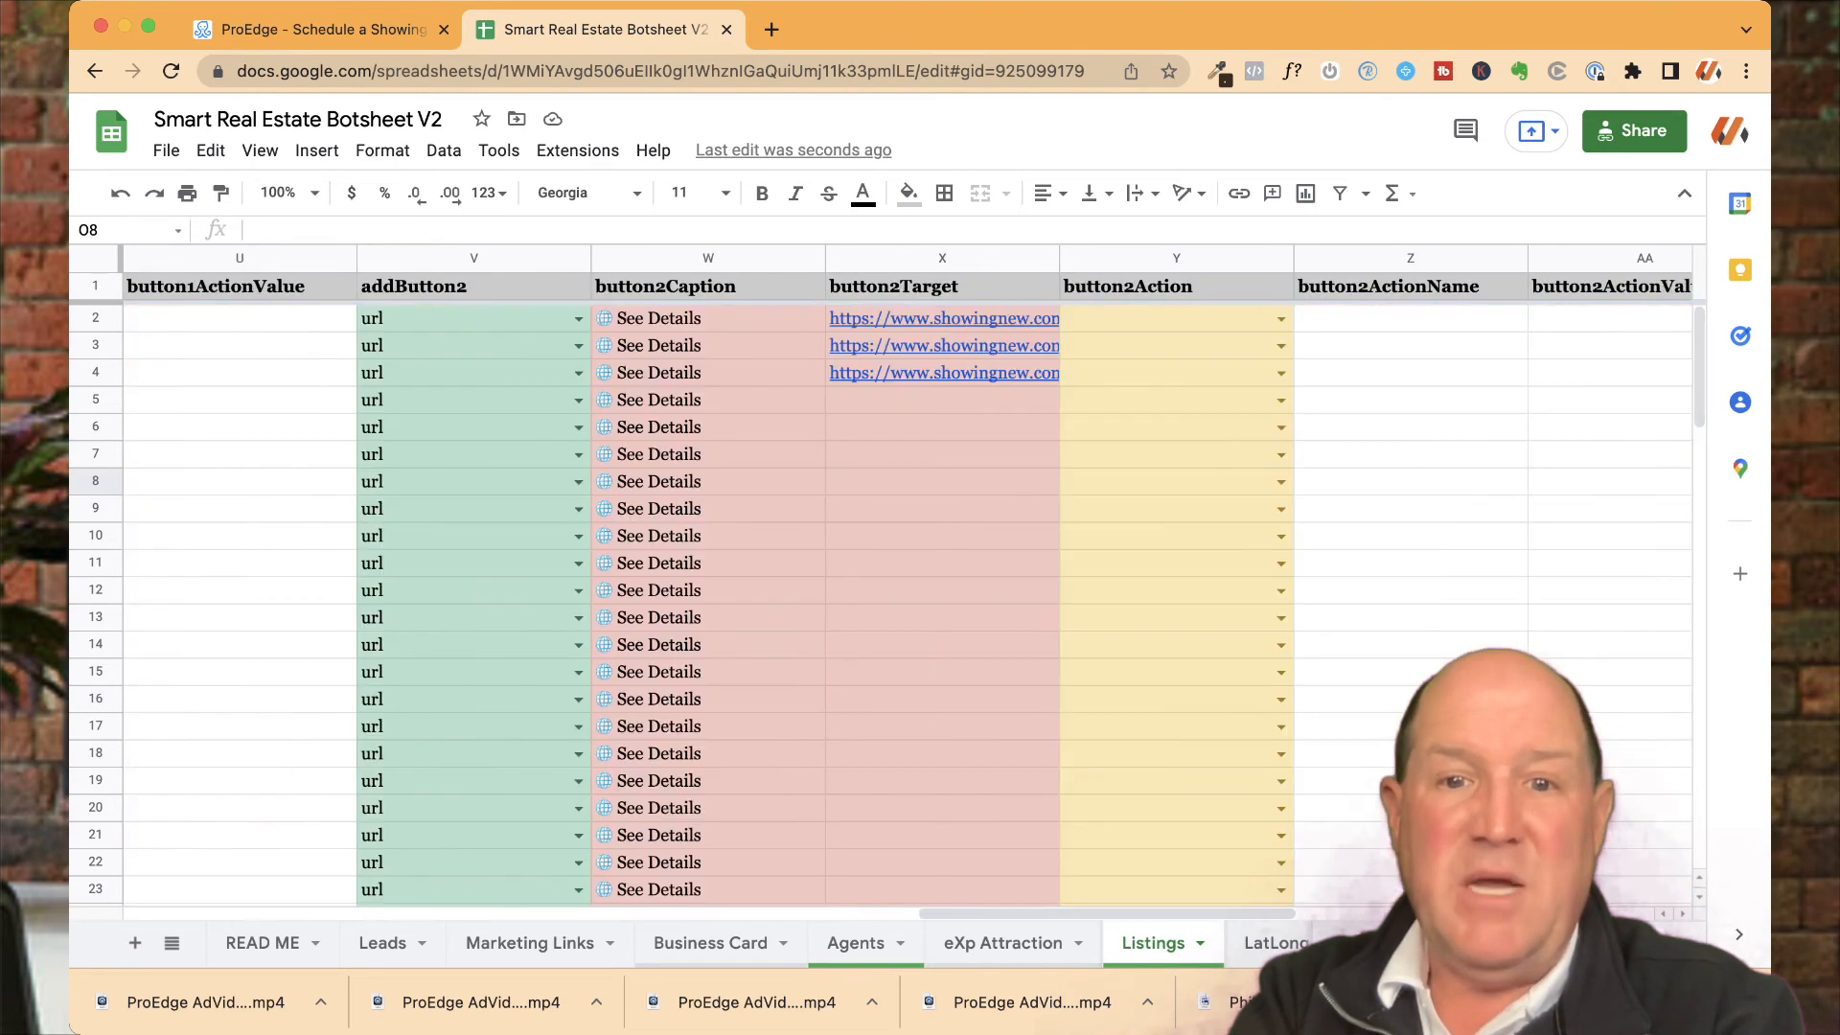
{"action": "scroll", "coordinate": [910, 595], "scroll_direction": "right", "scroll_amount": 4}
{"action": "scroll", "coordinate": [910, 595], "scroll_direction": "left", "scroll_amount": 8}
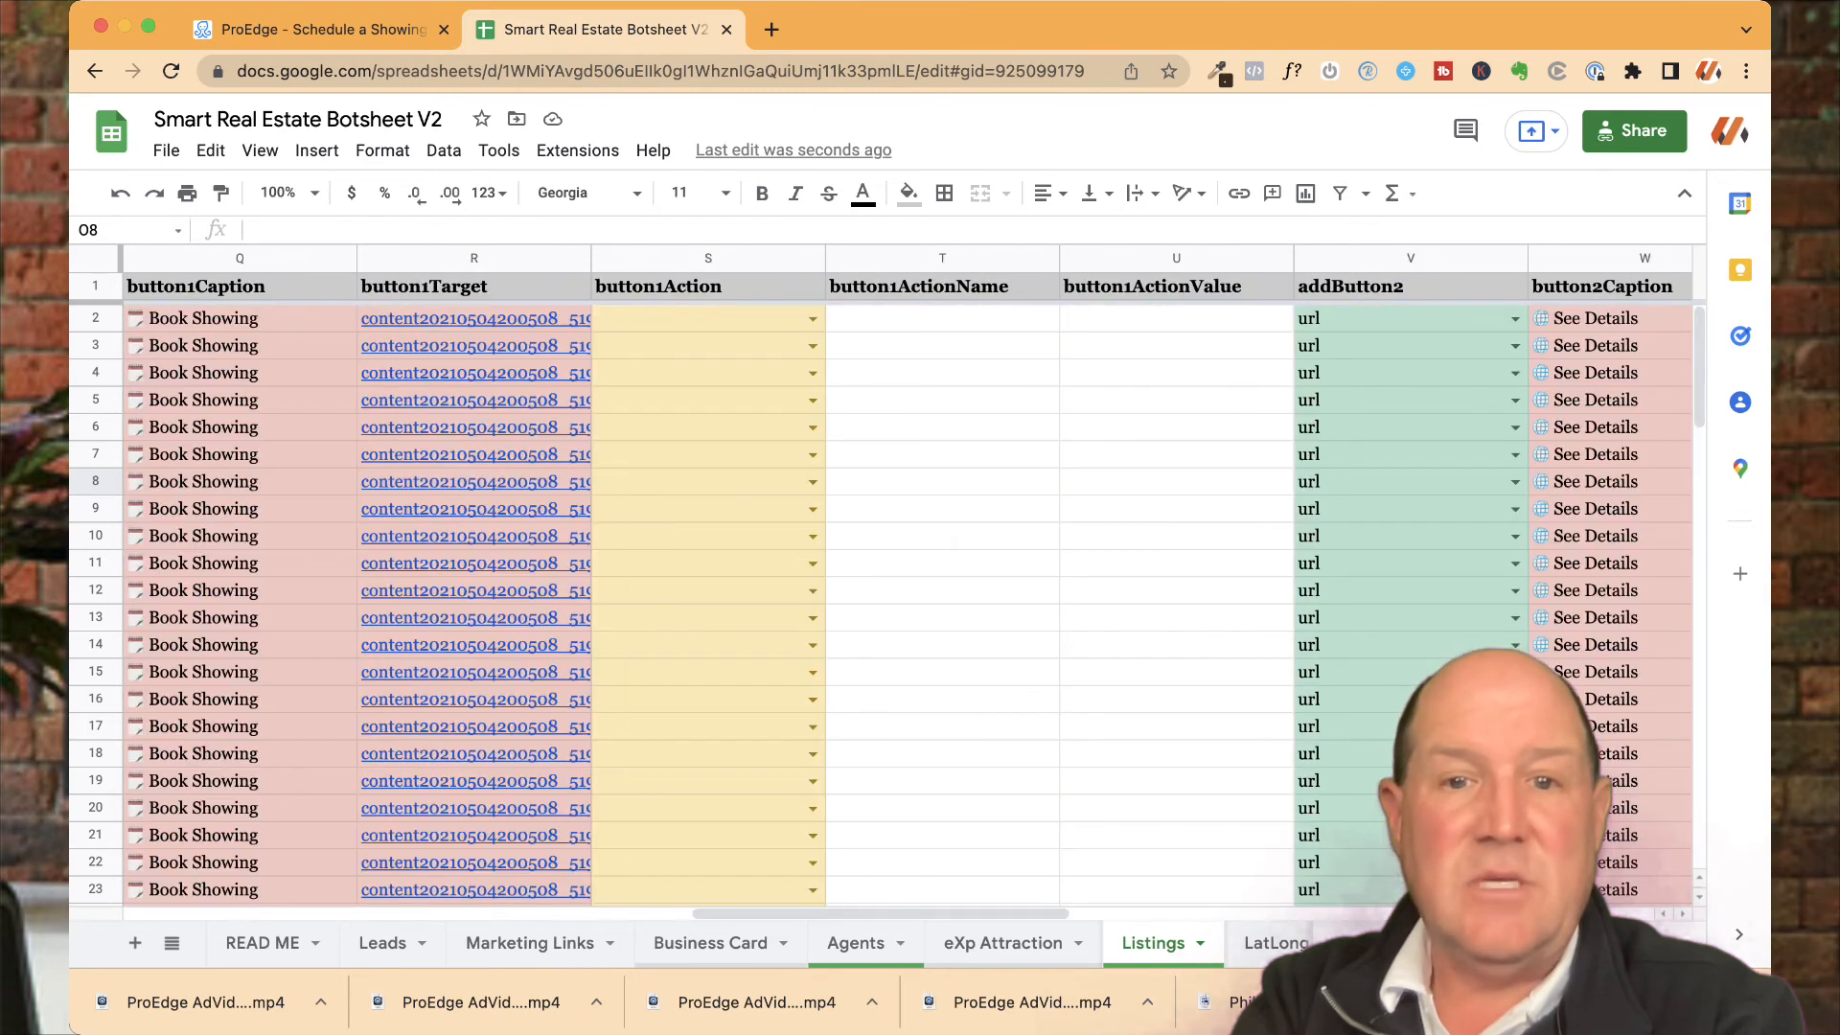
{"action": "scroll", "coordinate": [910, 595], "scroll_direction": "right", "scroll_amount": 1}
{"action": "scroll", "coordinate": [910, 594], "scroll_direction": "right", "scroll_amount": 1}
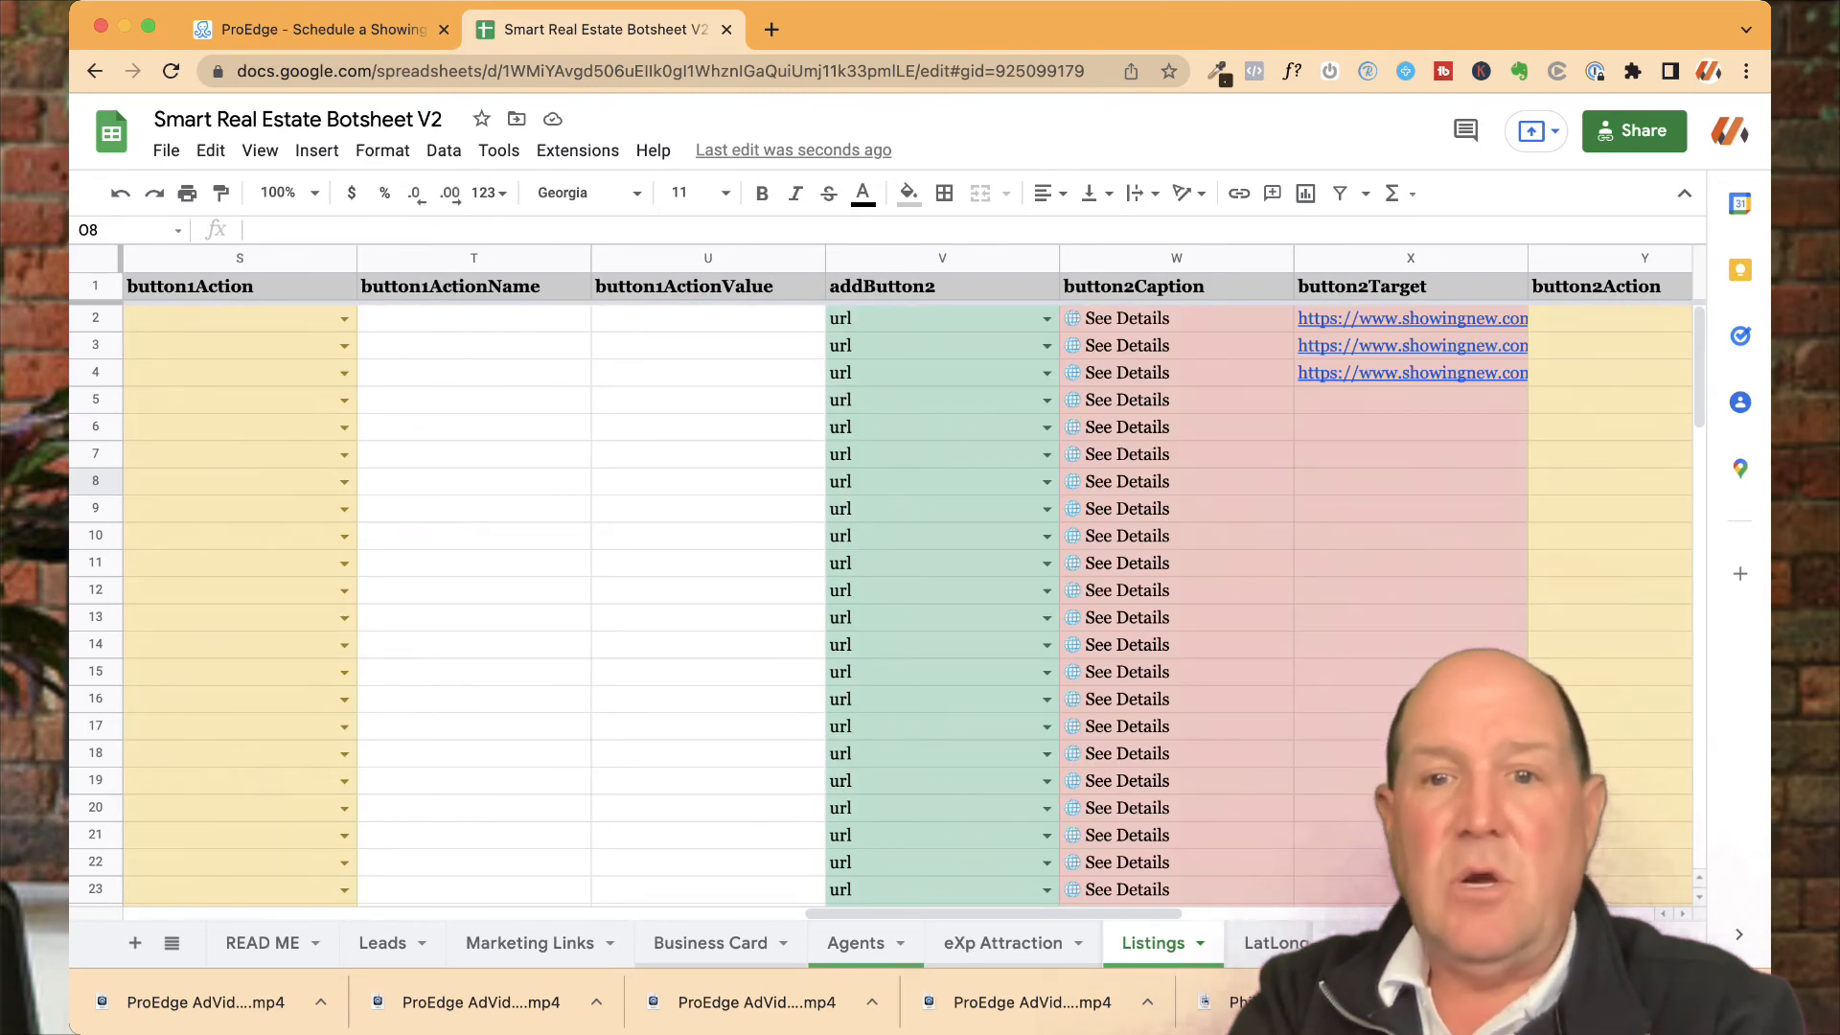
{"action": "mouse_move", "coordinate": [1410, 319]}
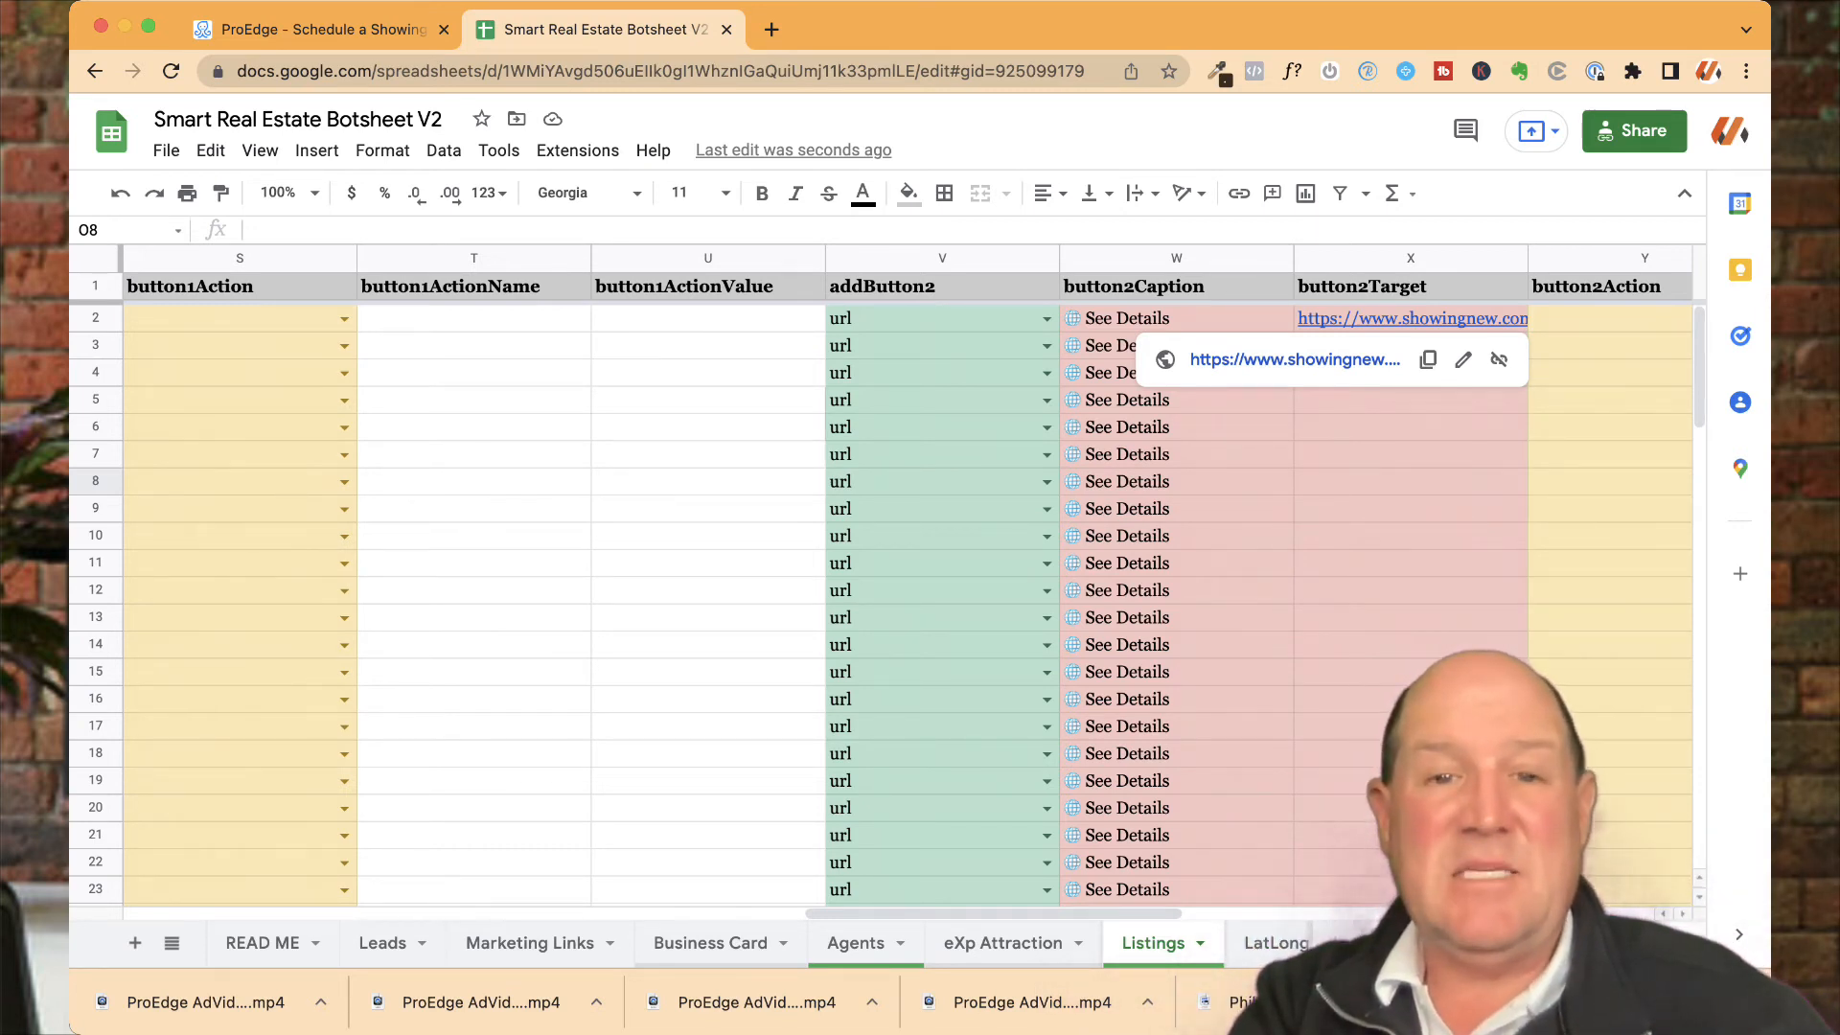
{"action": "scroll", "coordinate": [909, 603], "scroll_direction": "left", "scroll_amount": 15}
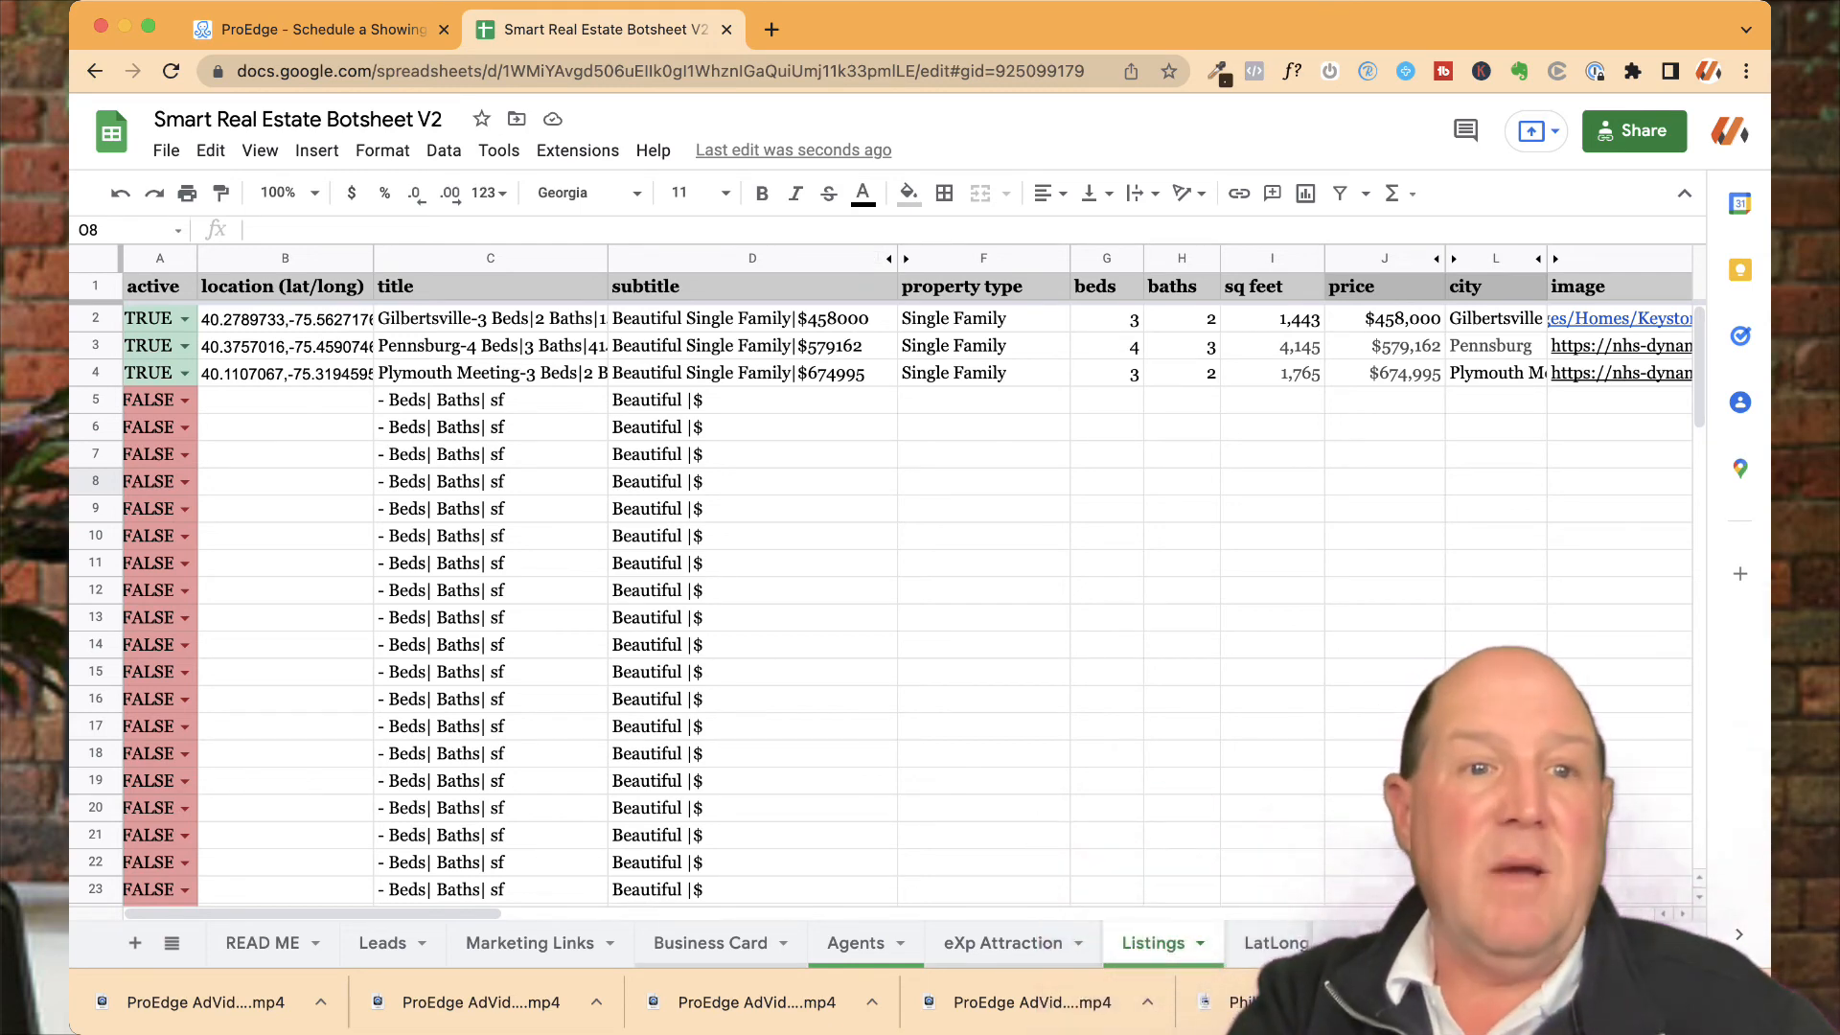
{"action": "left_click", "coordinate": [322, 29]}
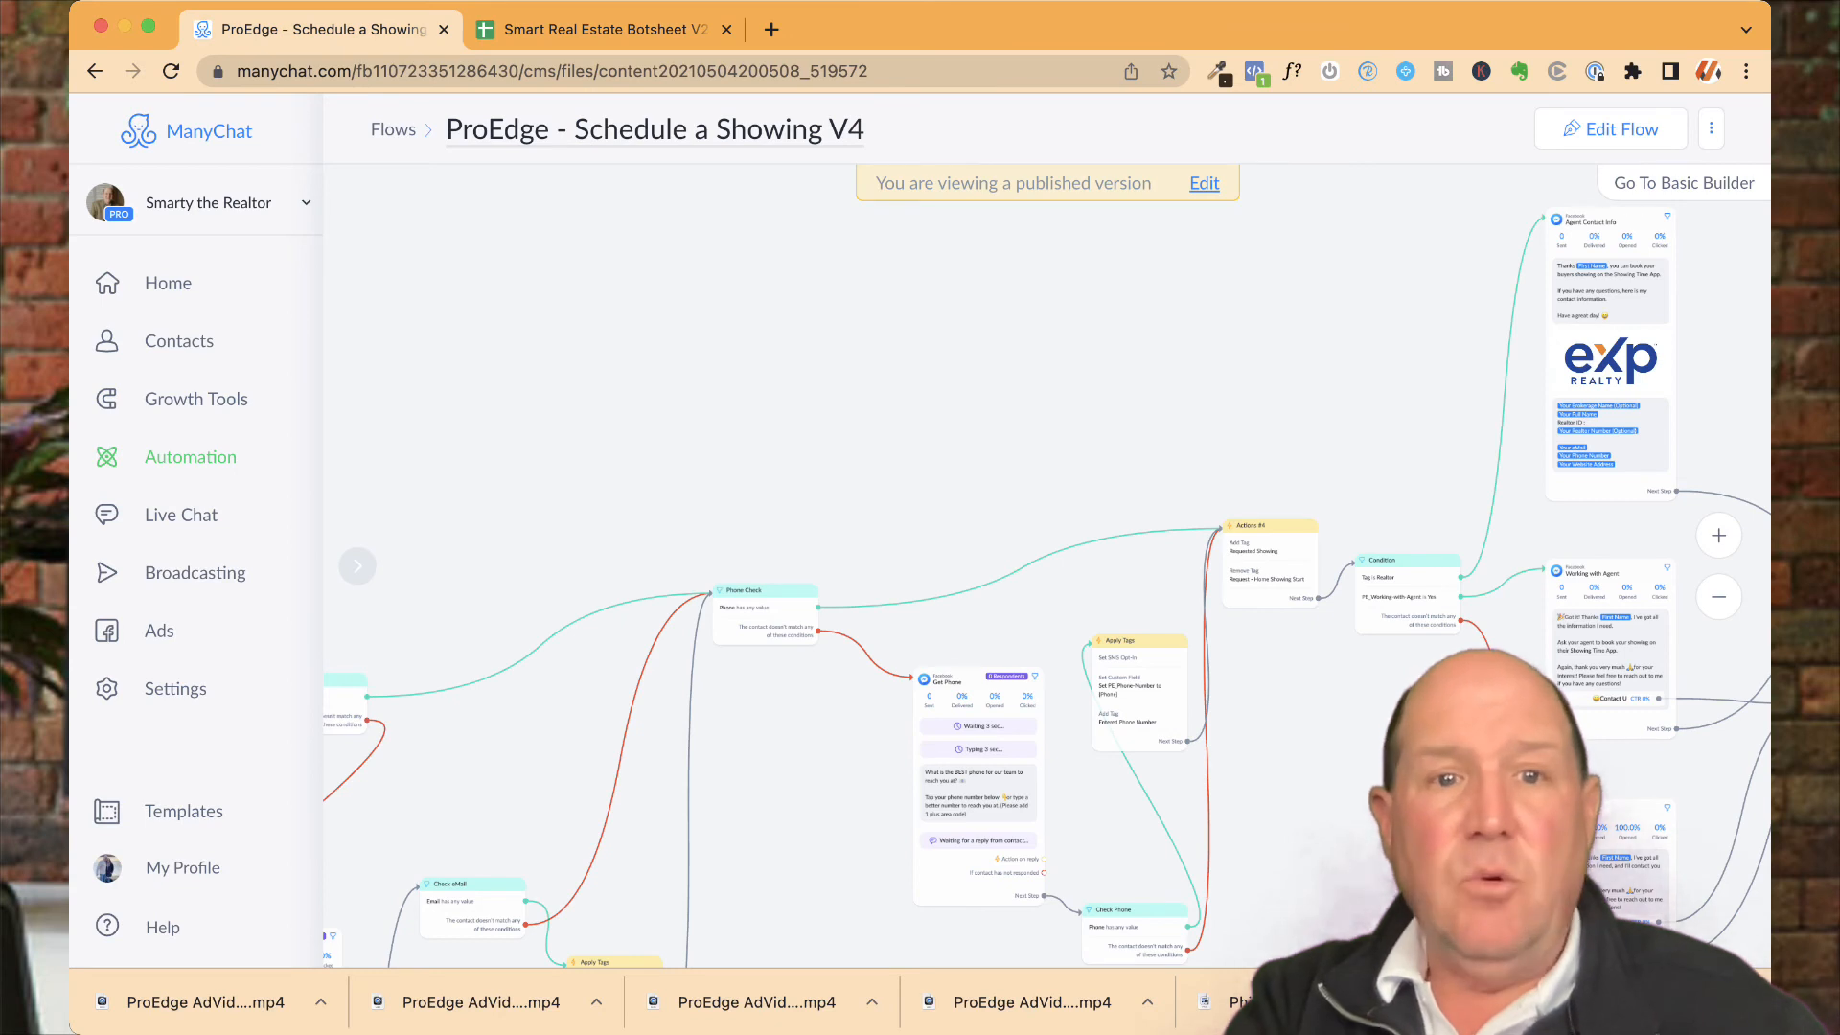
Open the ProEdge - FB JSON Seller Ad Optin V4 flow in the Lead Trackers folder of ProEdge ChatBot 4.0 for editing and show its starting step
{"action": "left_click", "coordinate": [393, 129]}
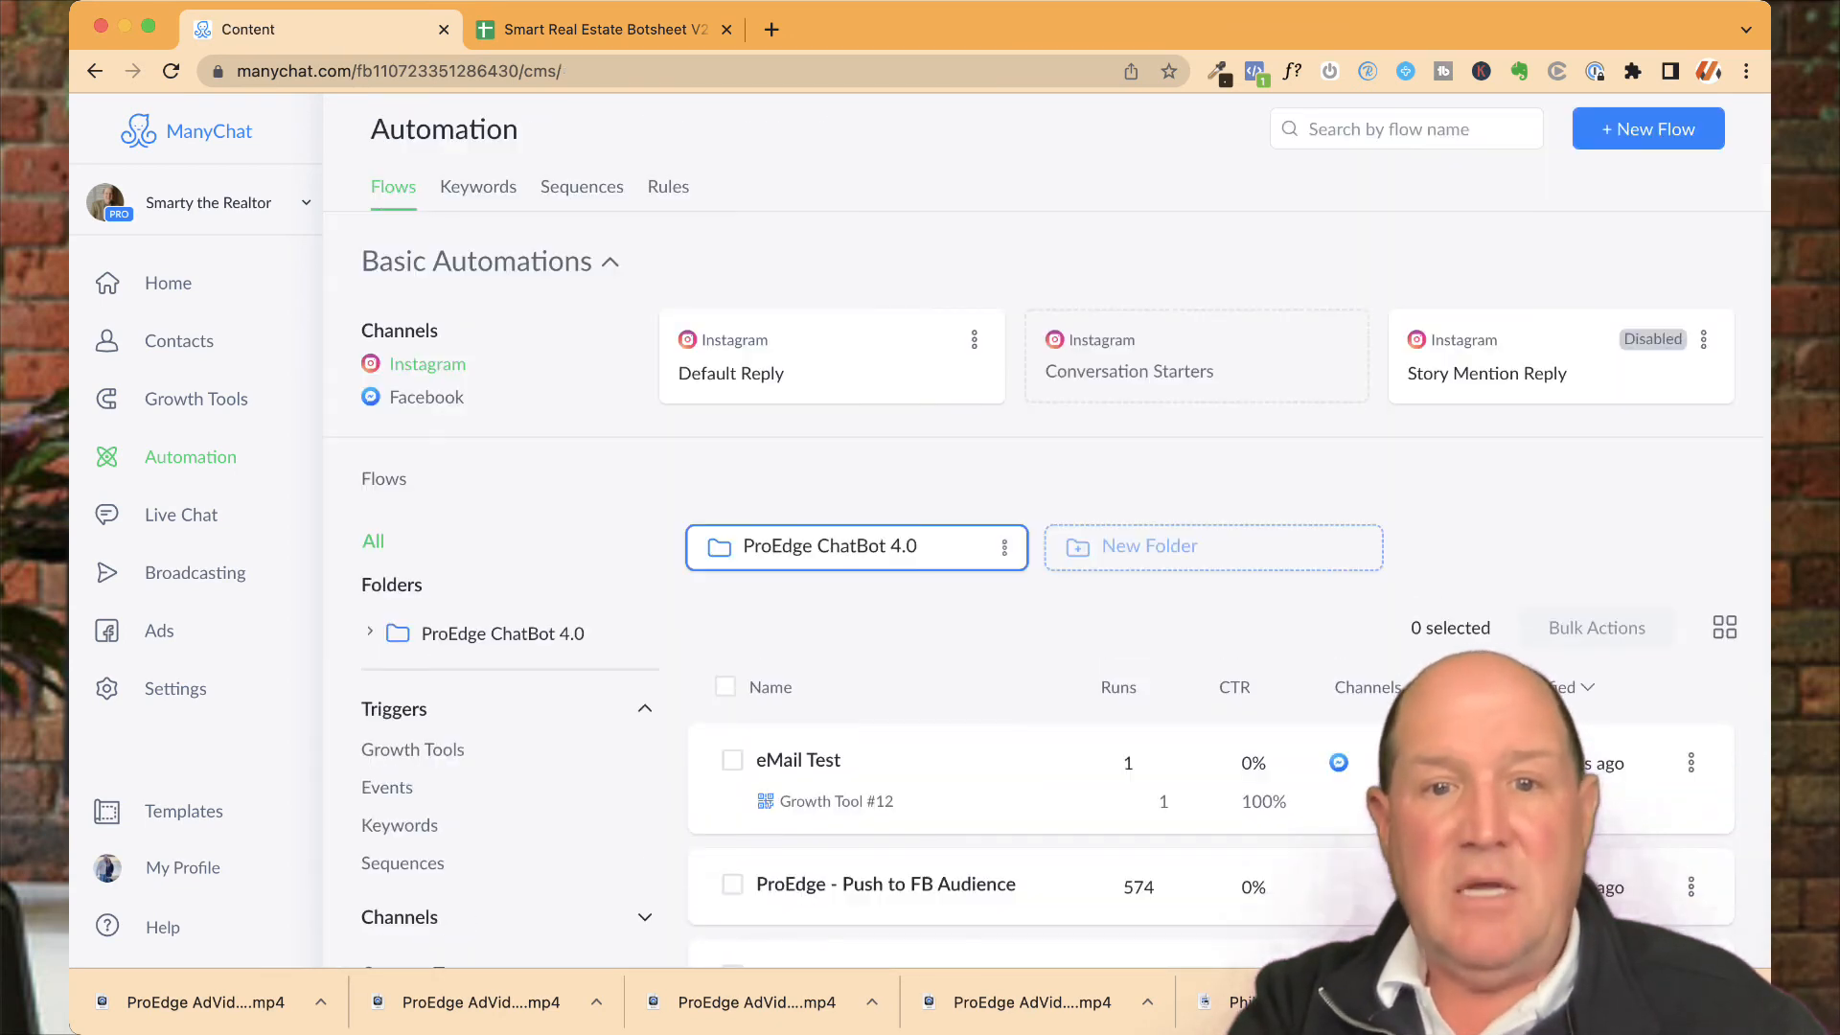
{"action": "left_click", "coordinate": [856, 554]}
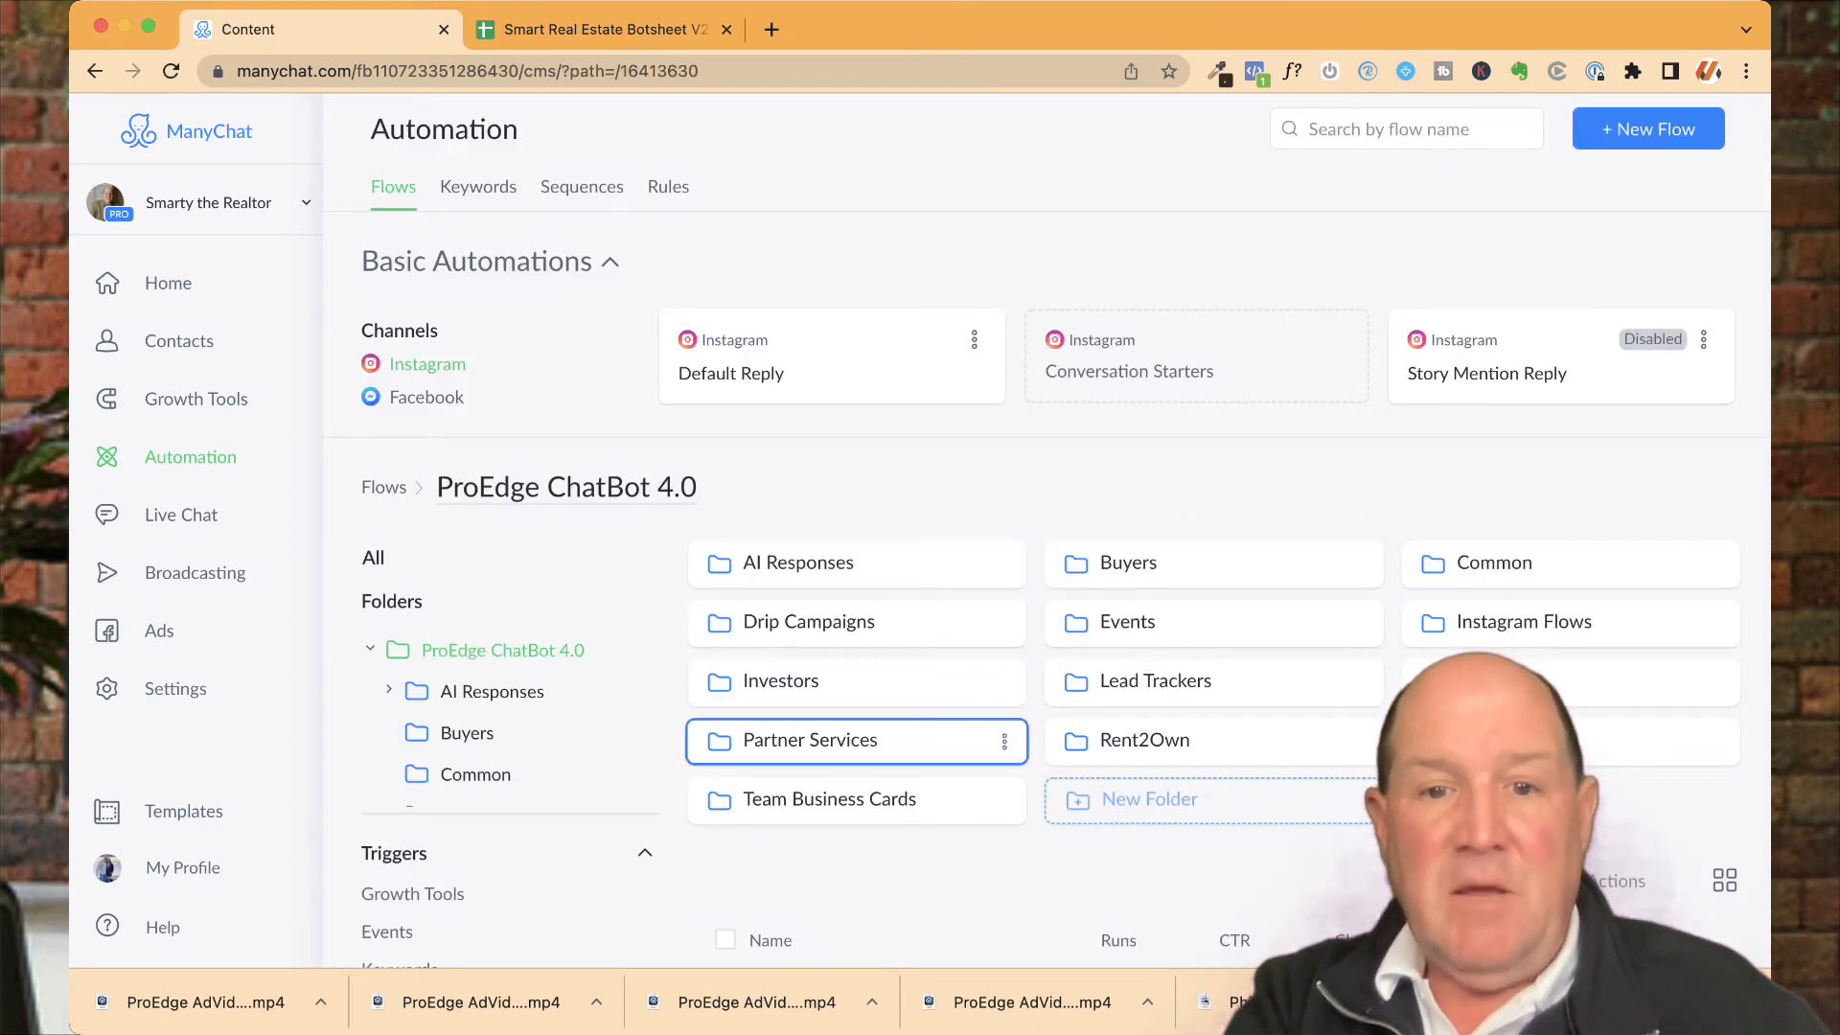
{"action": "left_click", "coordinate": [1207, 681]}
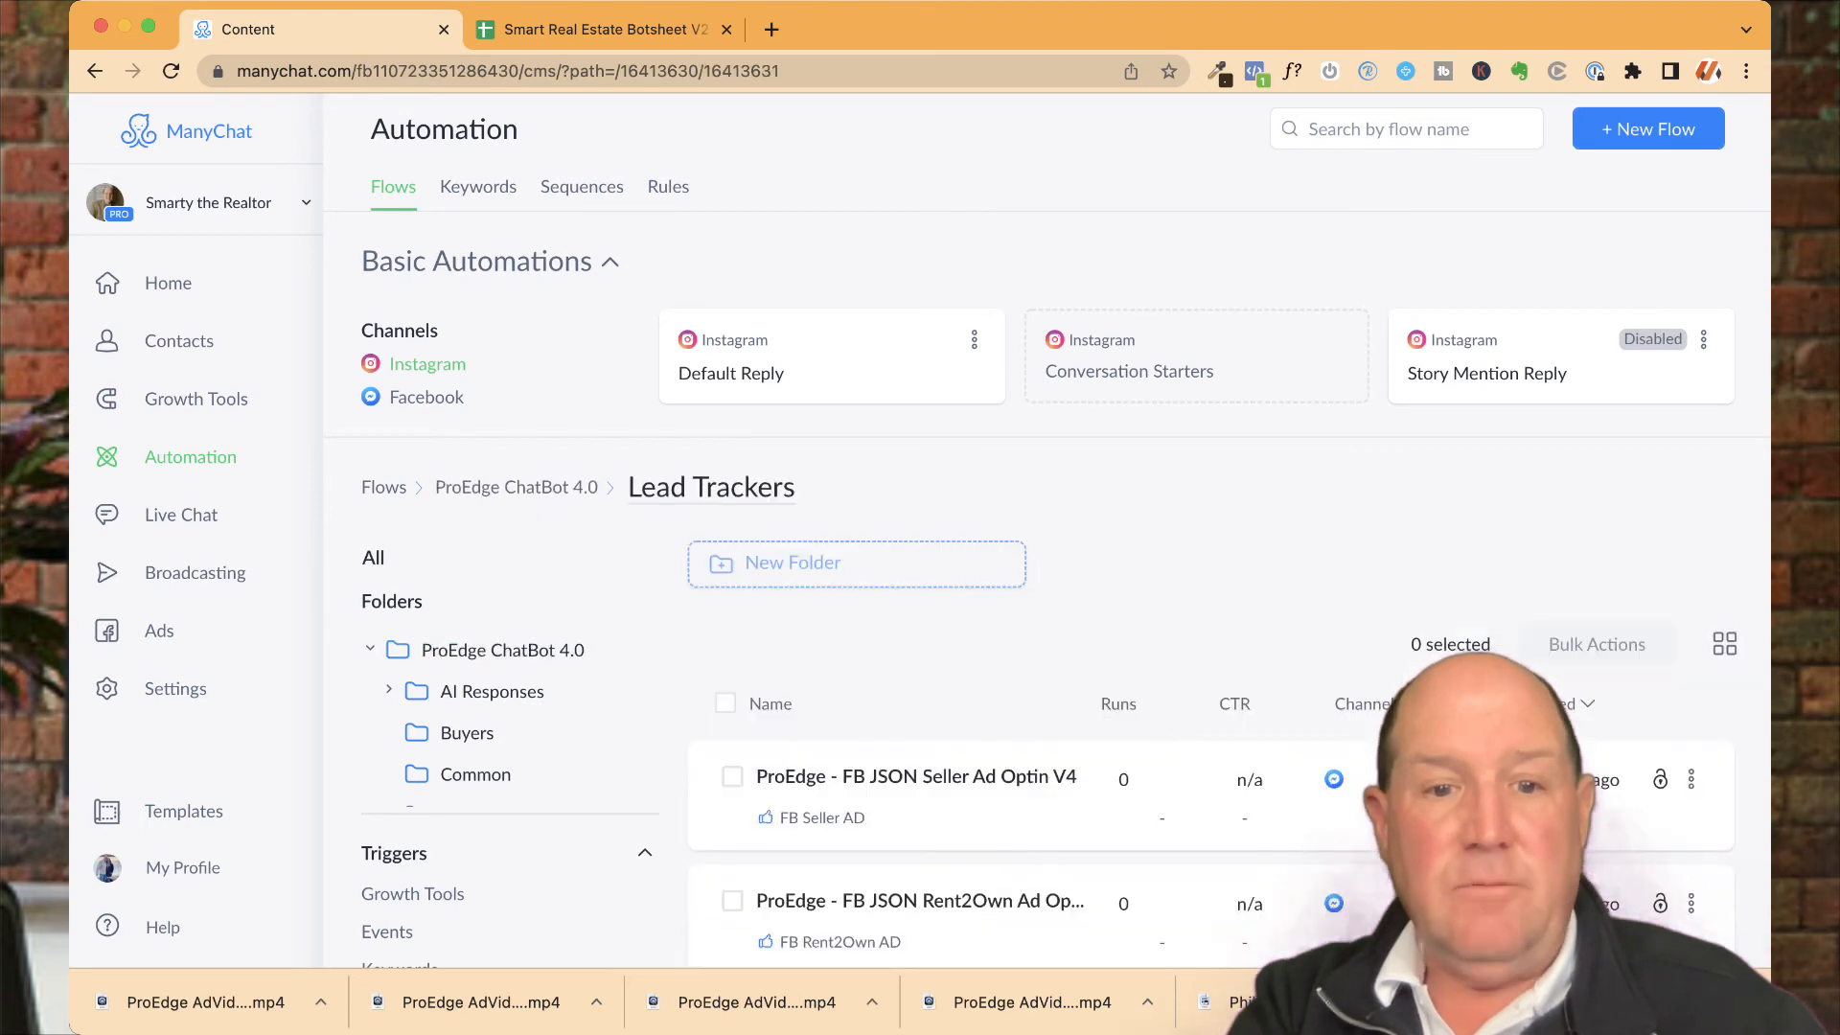
{"action": "left_click", "coordinate": [949, 883]}
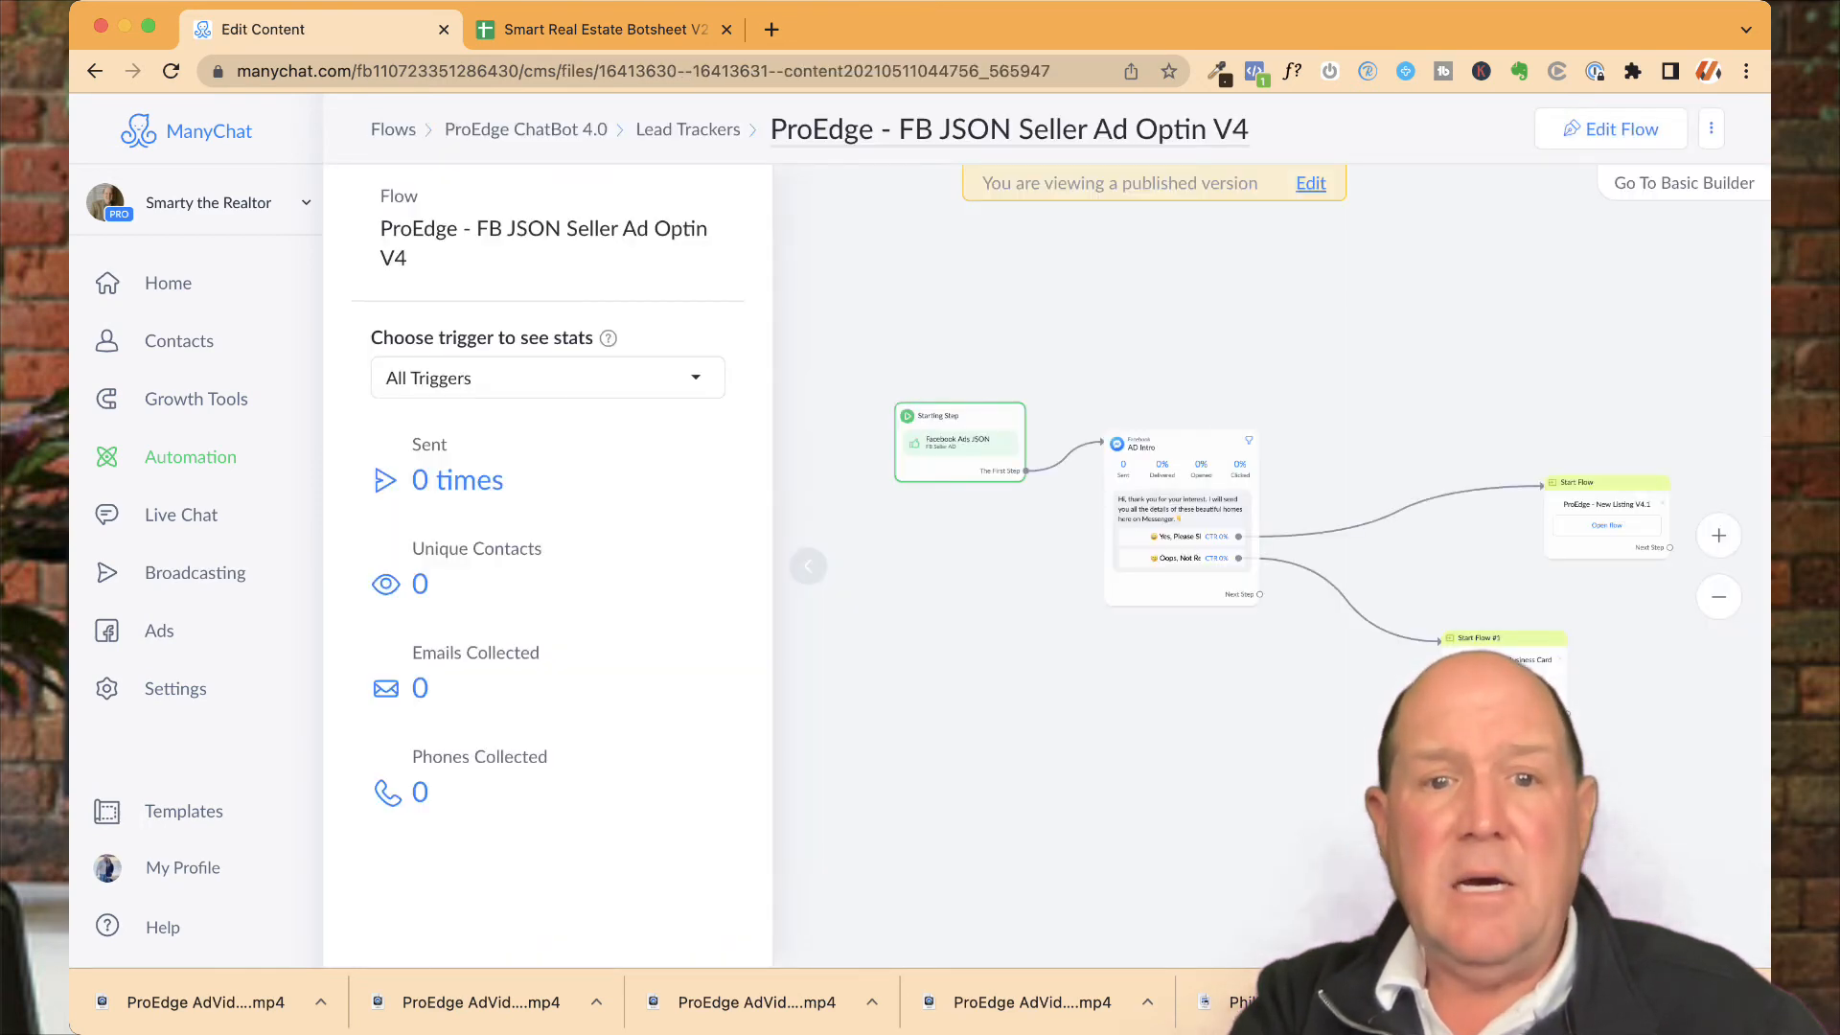
{"action": "left_click", "coordinate": [1611, 128]}
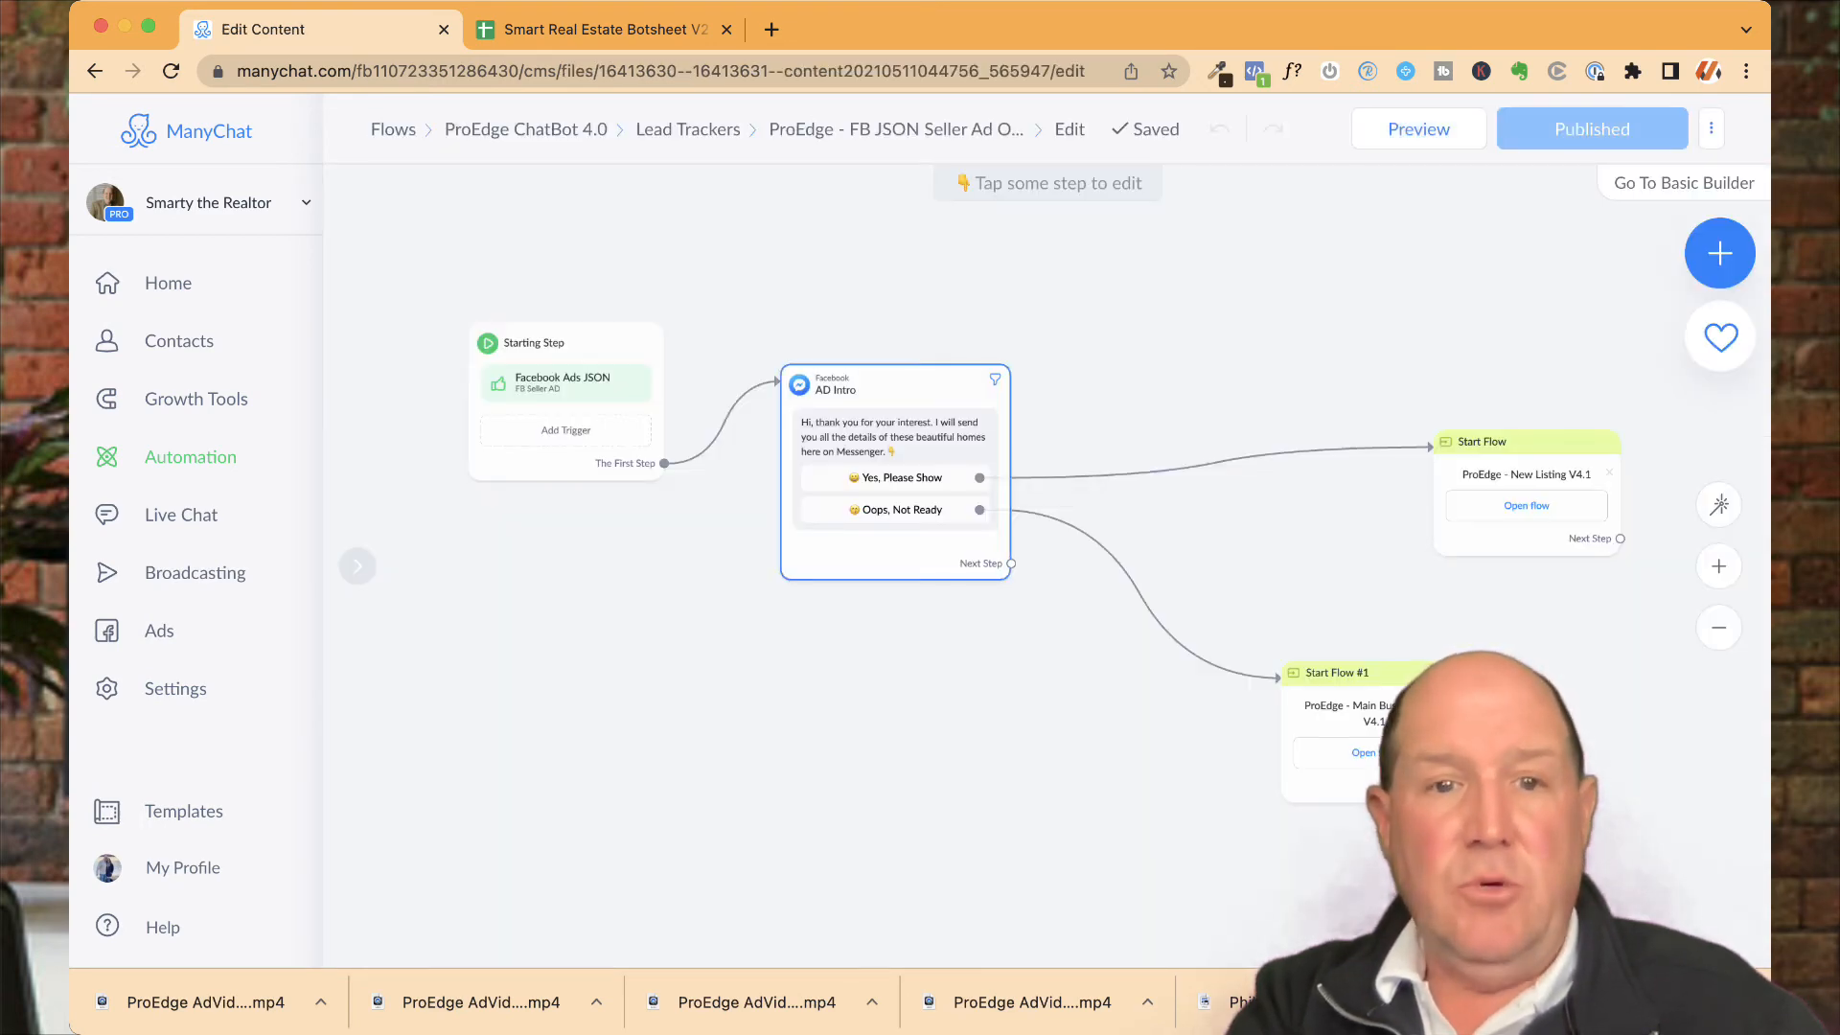
{"action": "left_click", "coordinate": [573, 385]}
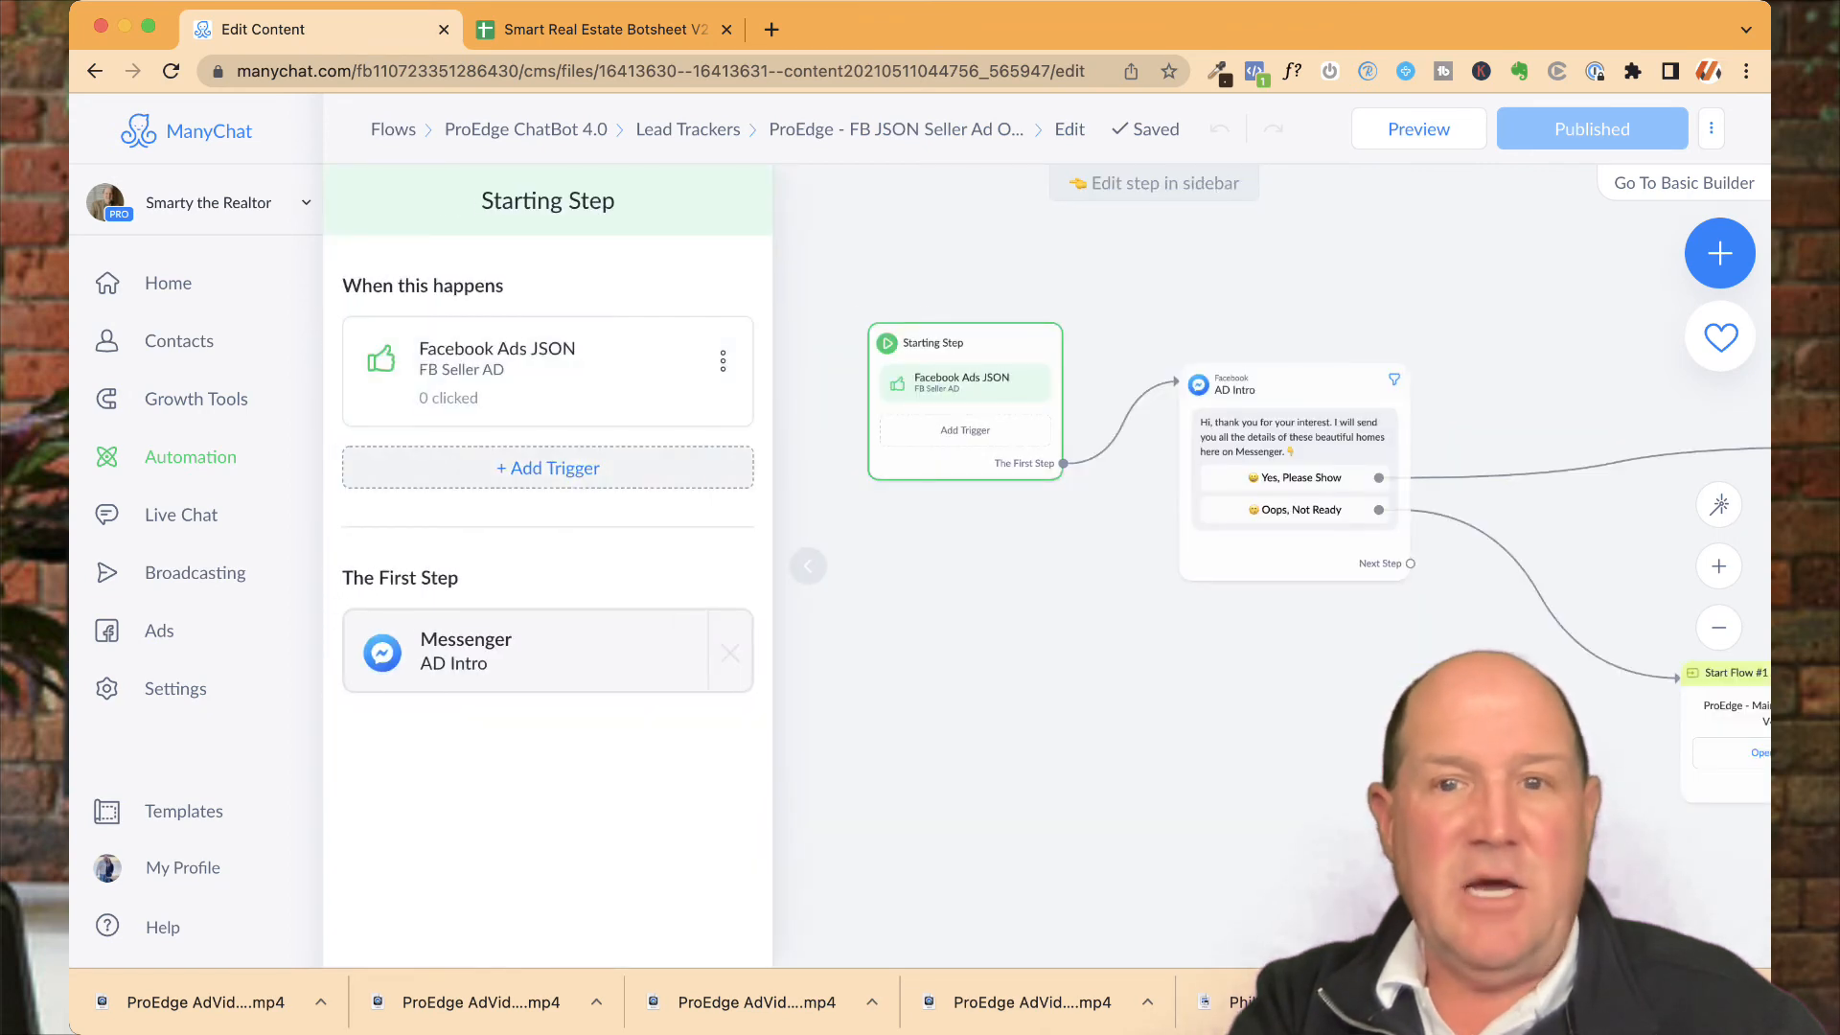
Preview the Seller Ad Optin flow in Messenger and answer the AD Intro message with Yes, Please Show
{"action": "left_click", "coordinate": [1419, 128]}
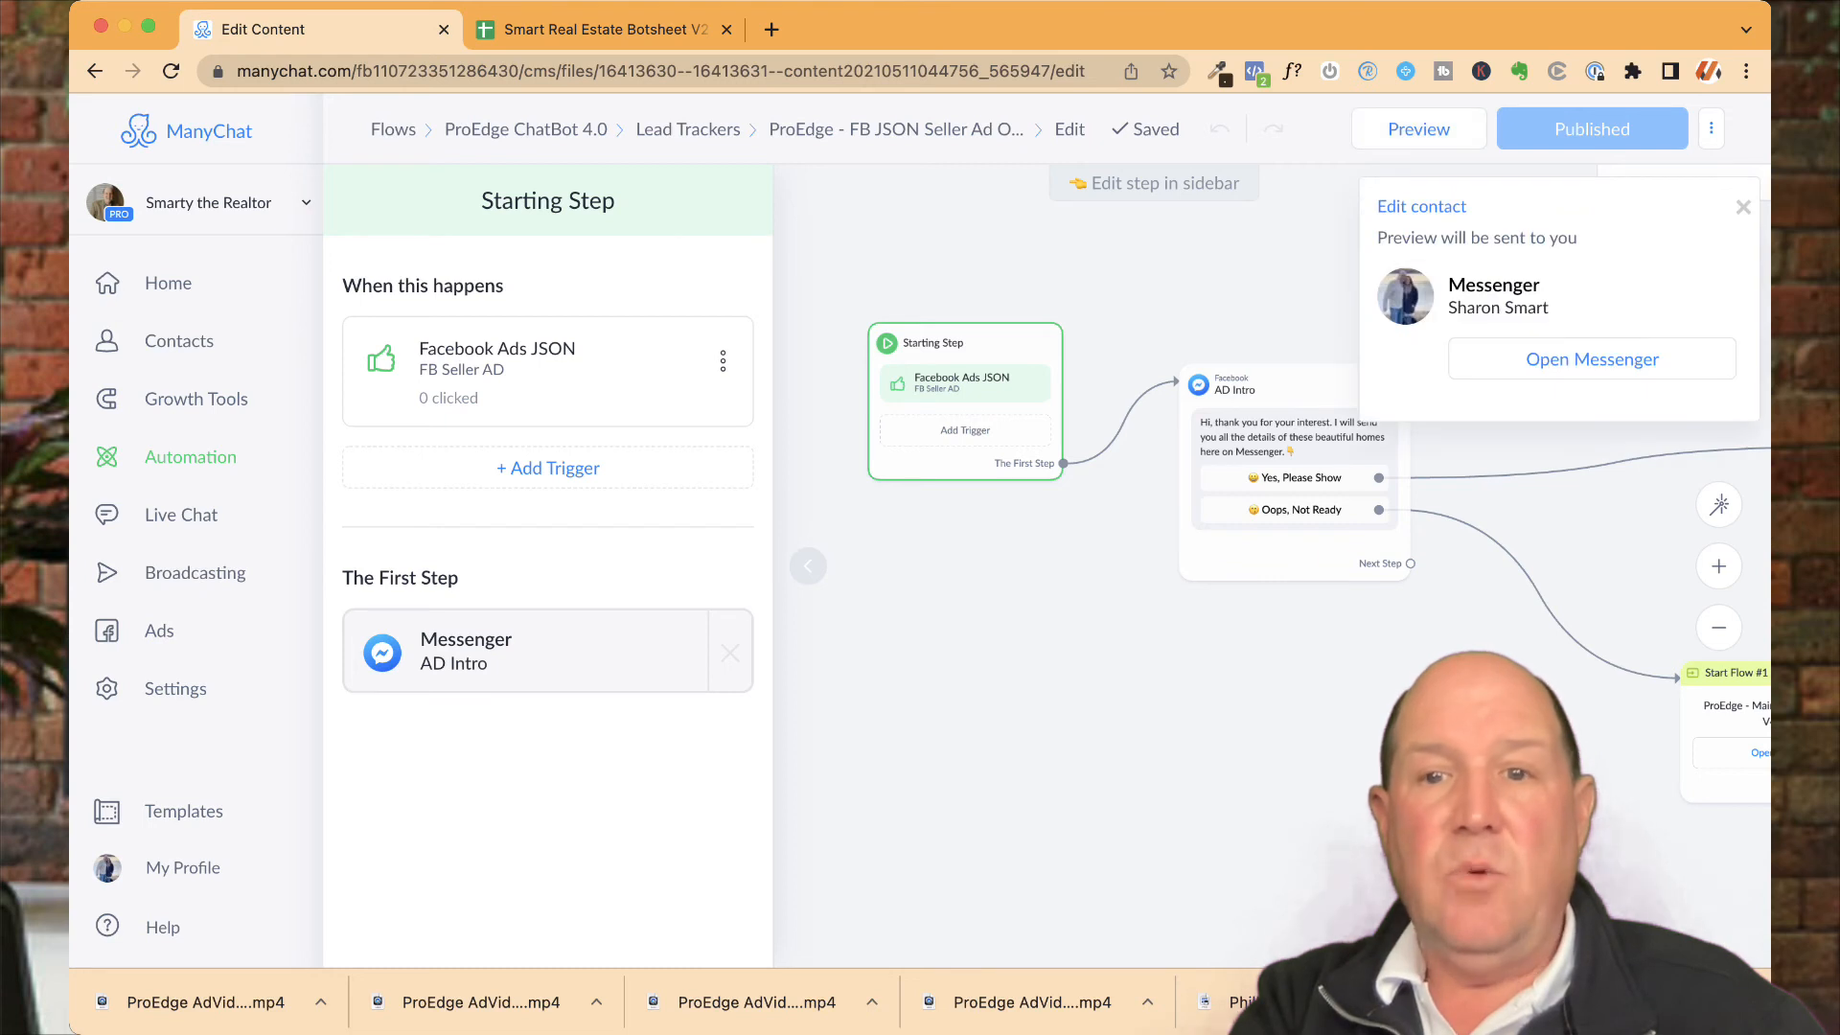
{"action": "left_click", "coordinate": [1591, 358]}
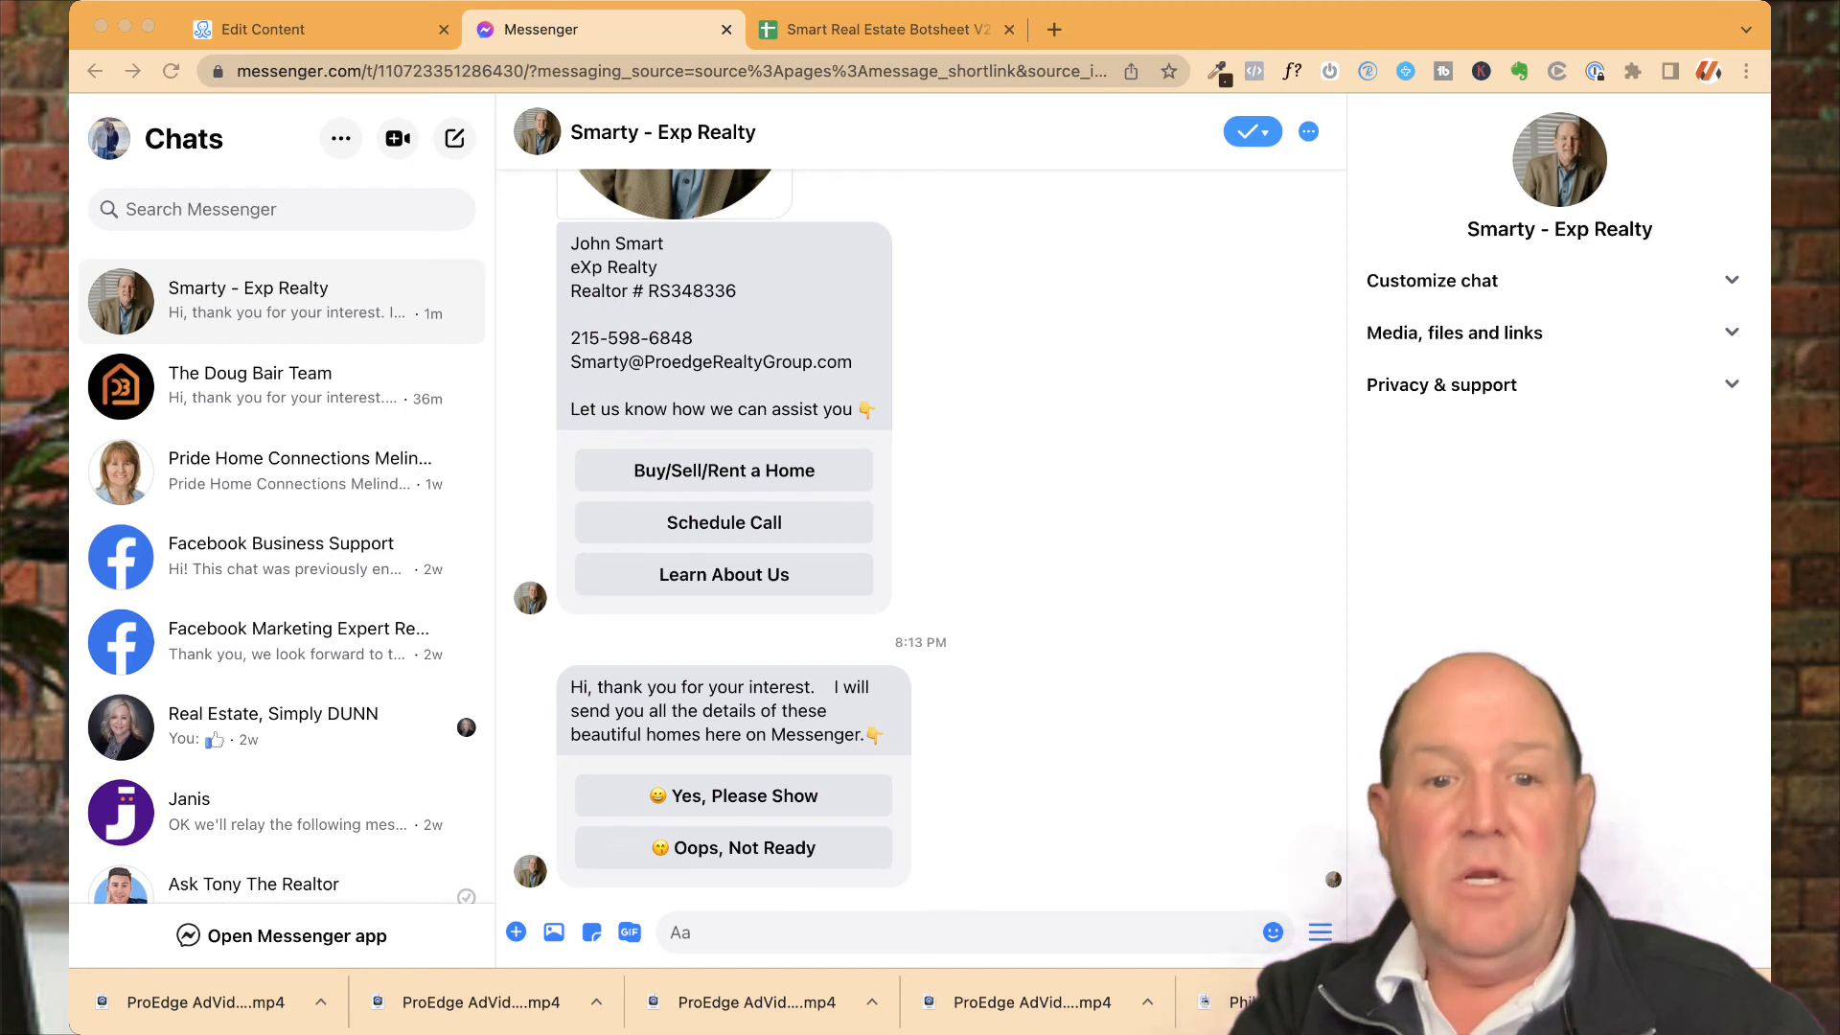
{"action": "left_click", "coordinate": [733, 797]}
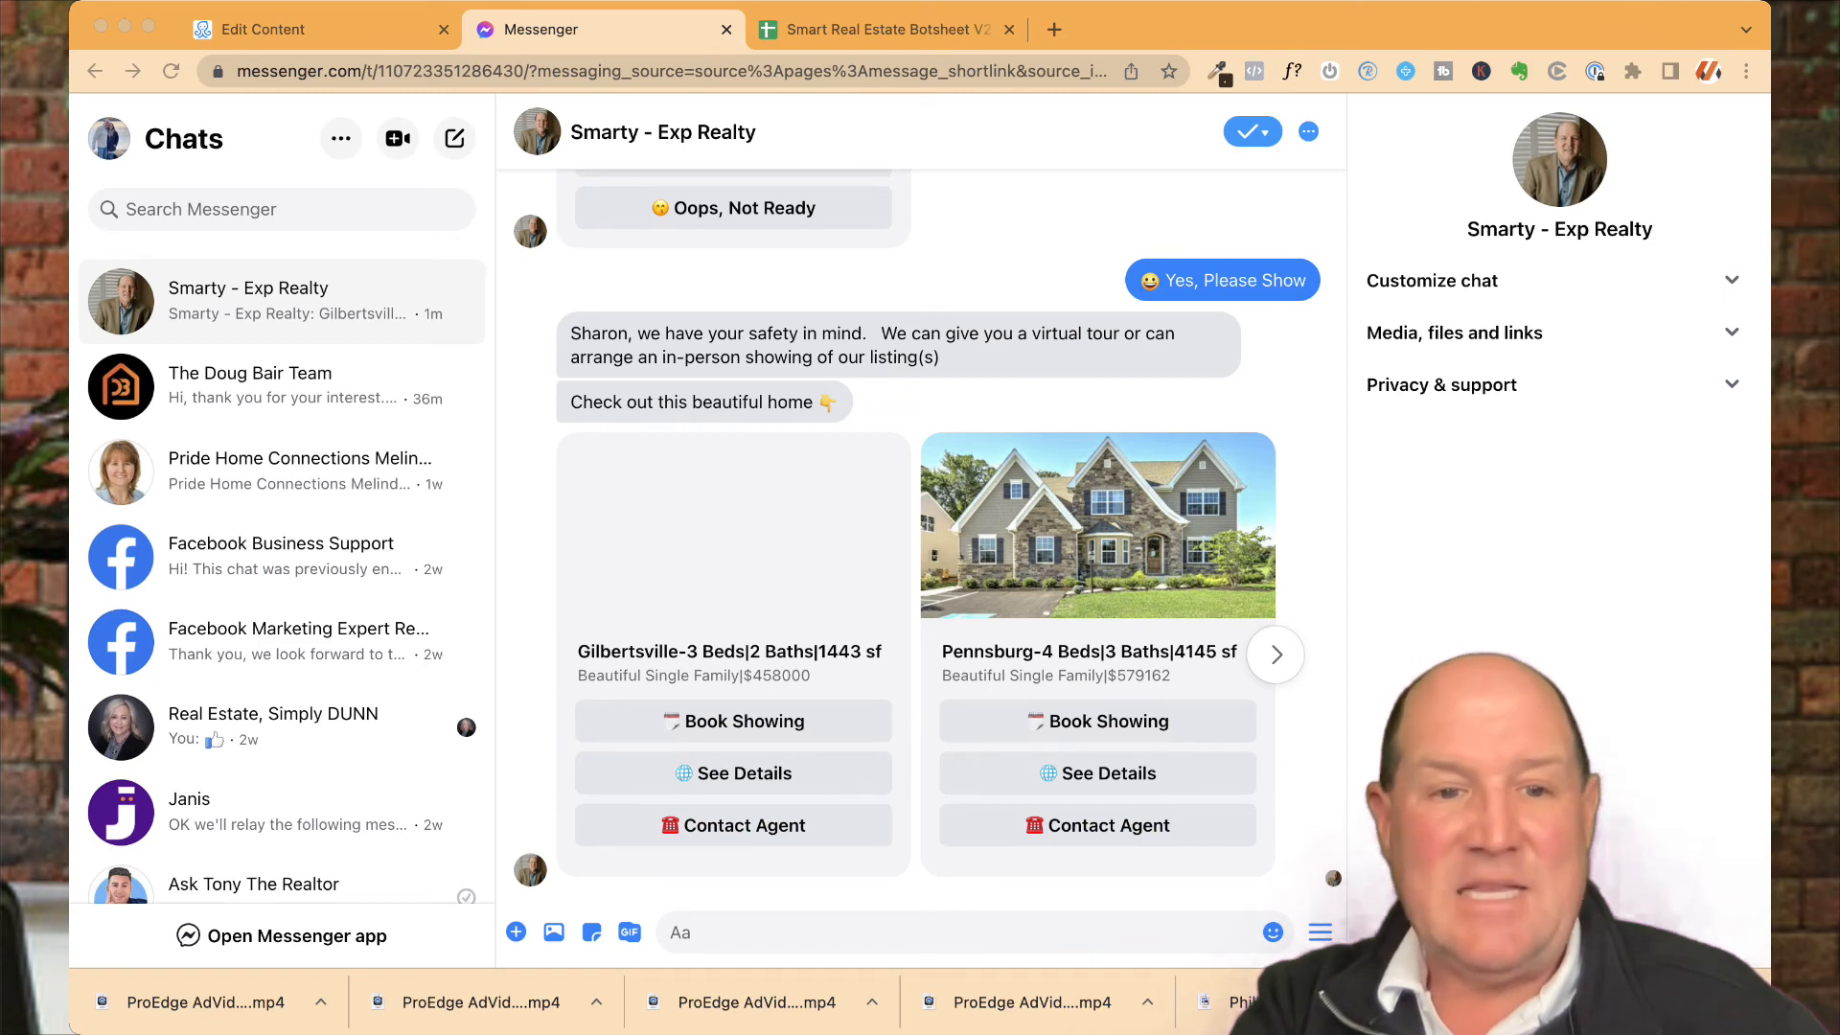
View the details page of the Pennsburg listing, return to the Messenger chat and answer Yes to the interest question
{"action": "left_click", "coordinate": [1097, 773]}
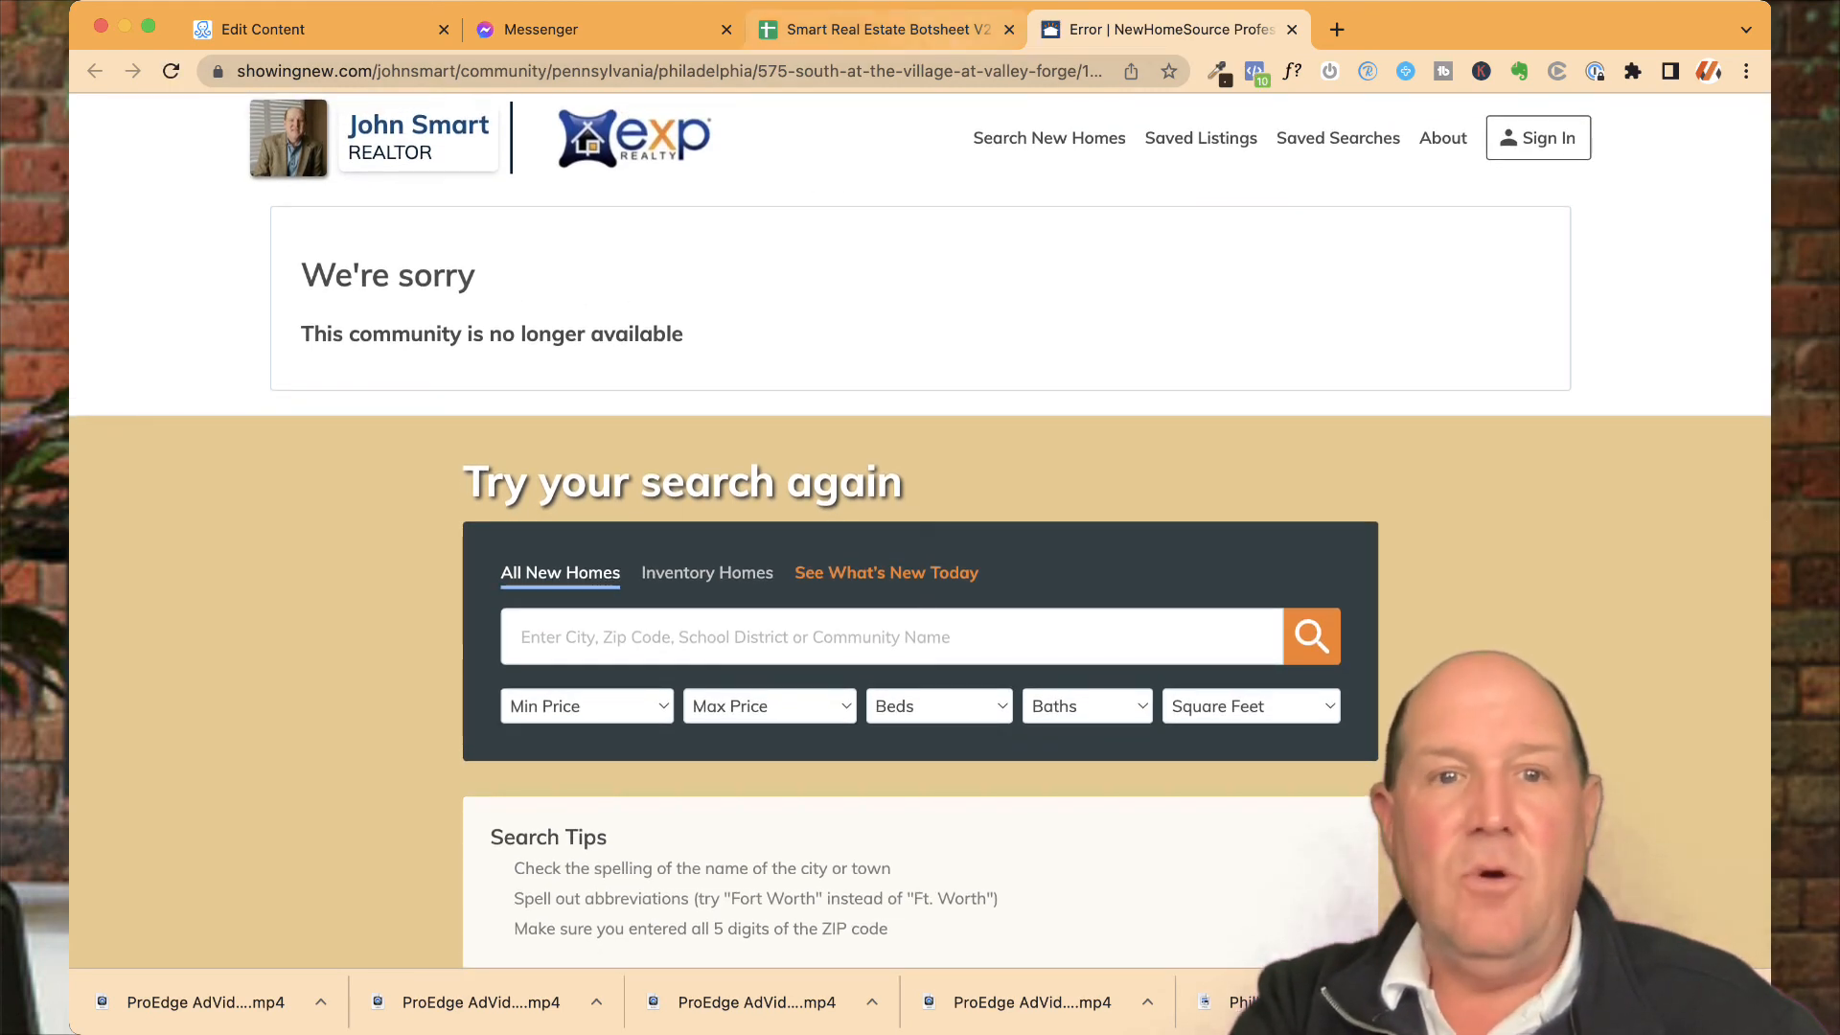
{"action": "left_click", "coordinate": [575, 29]}
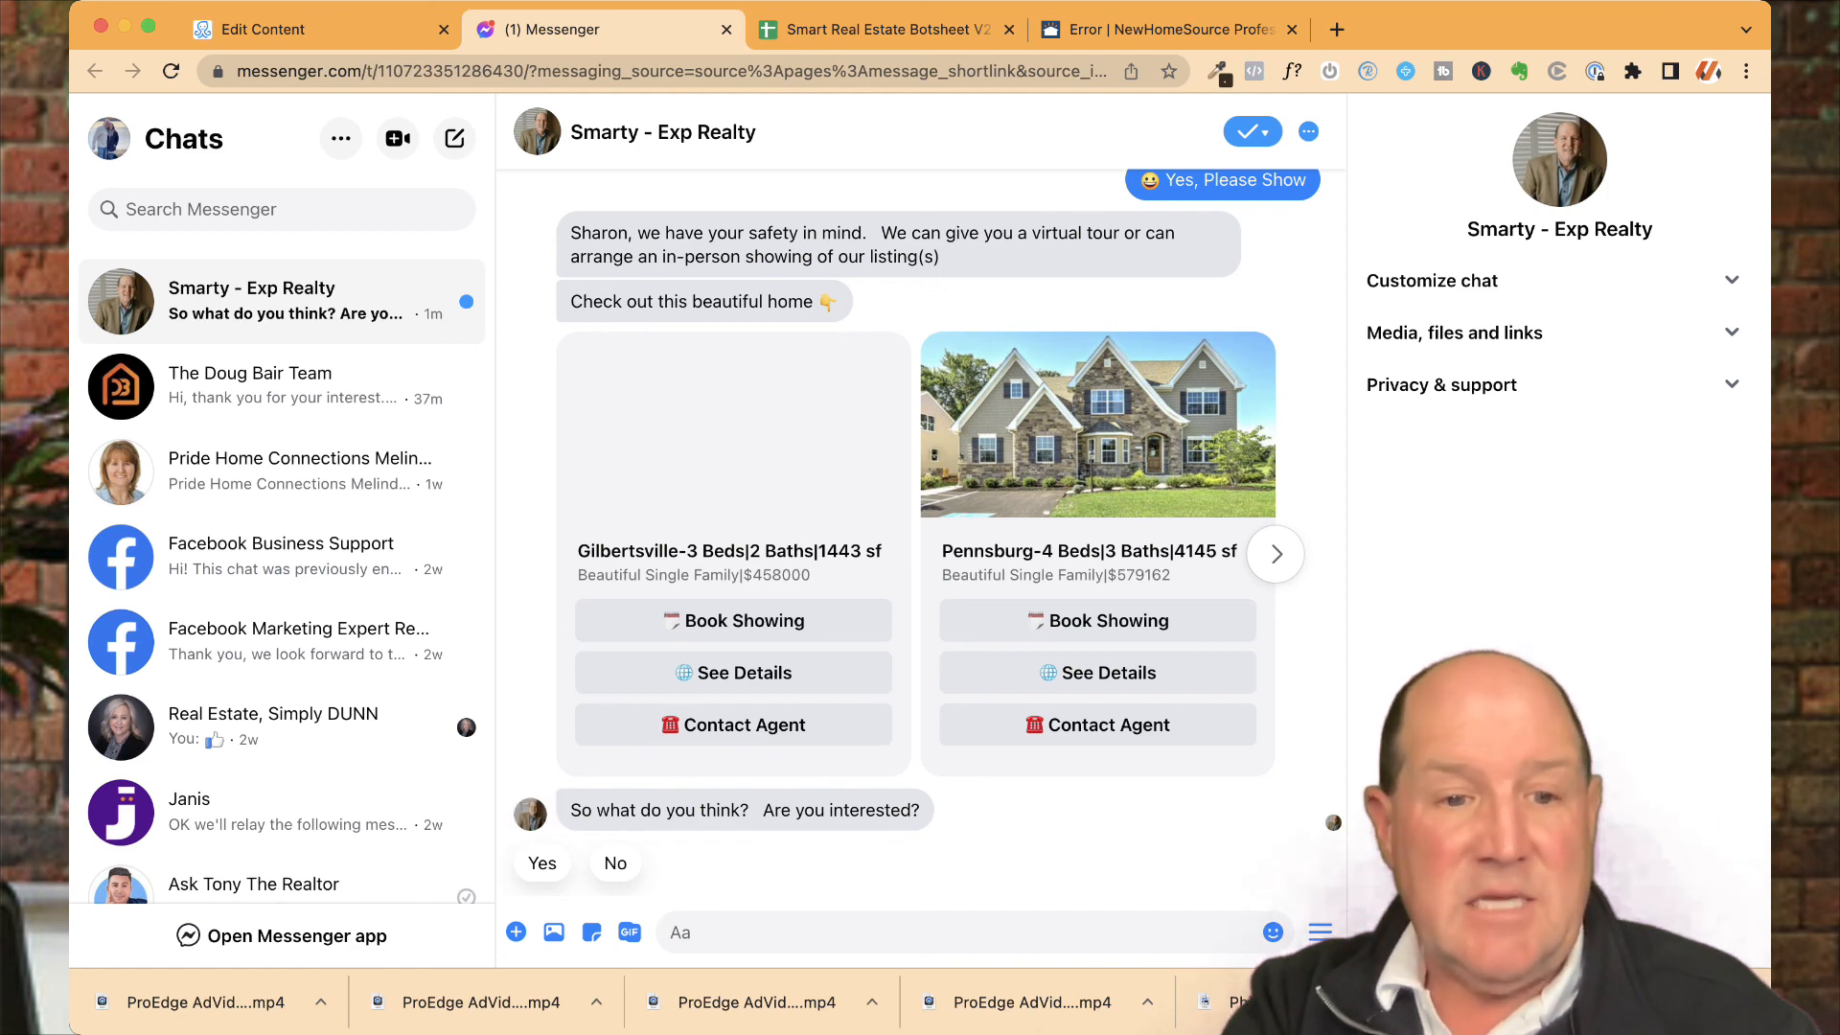
{"action": "left_click", "coordinate": [541, 862]}
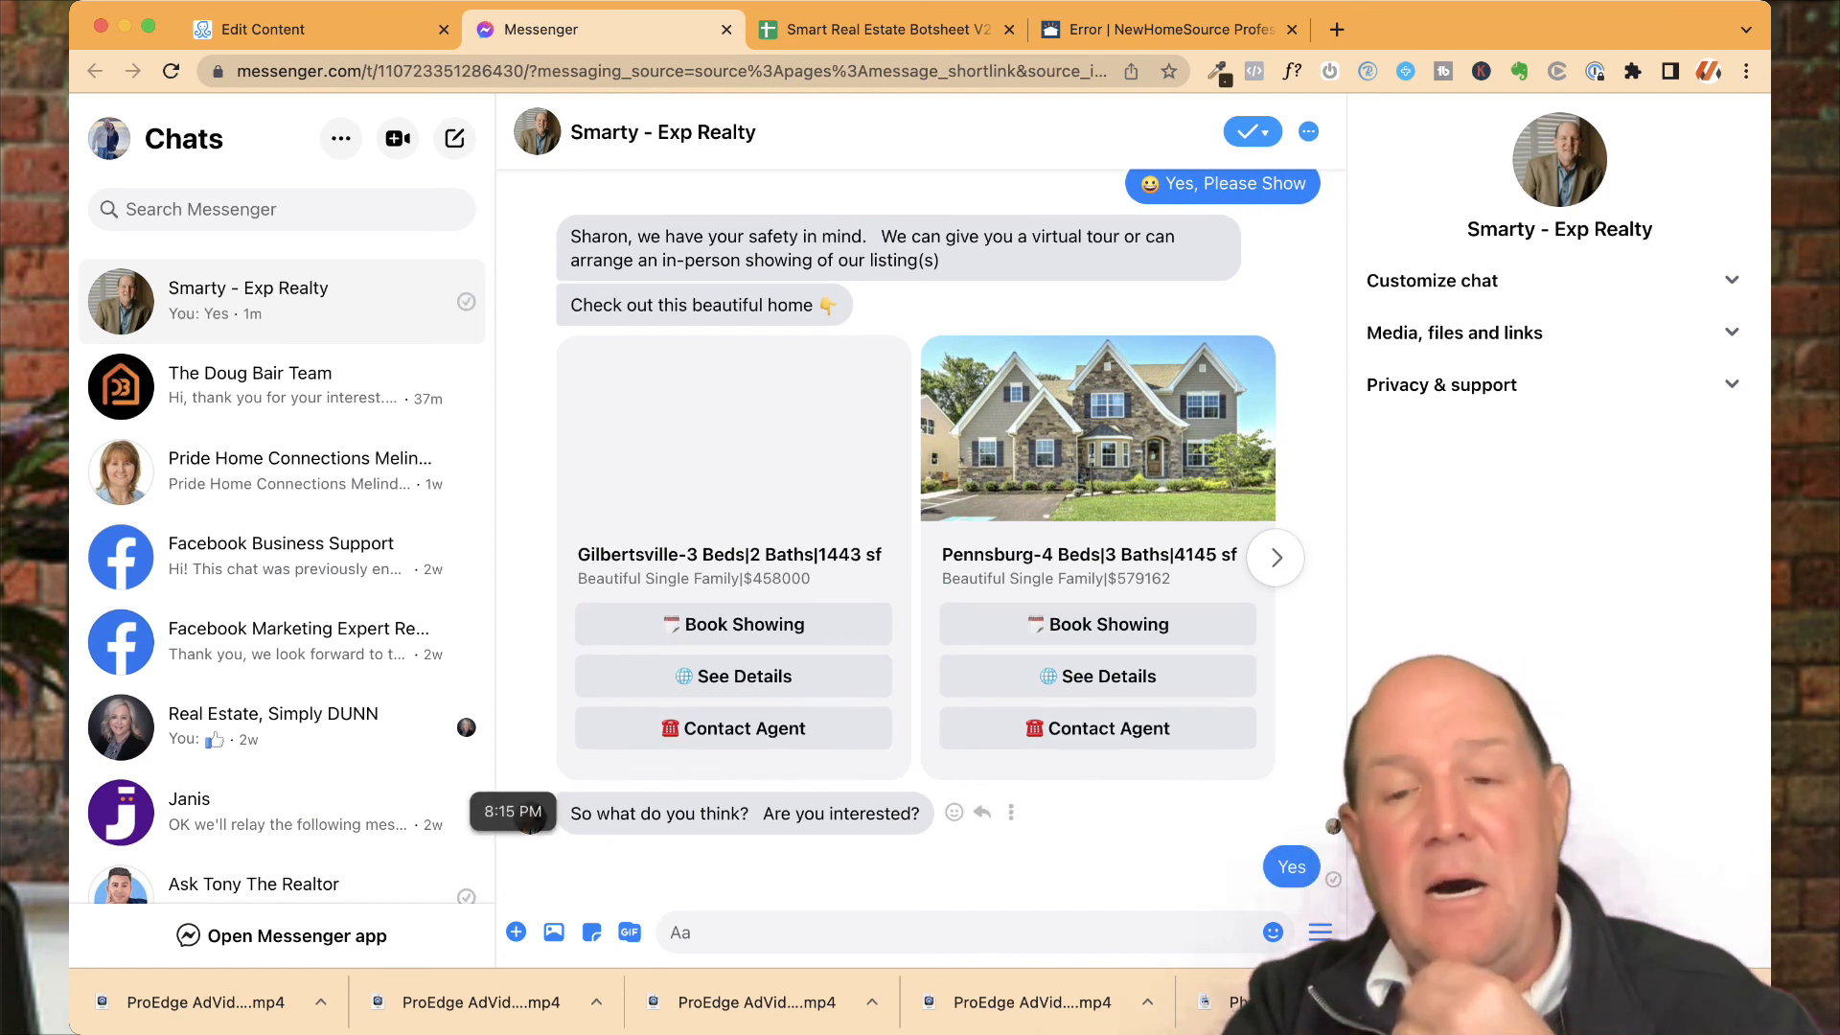